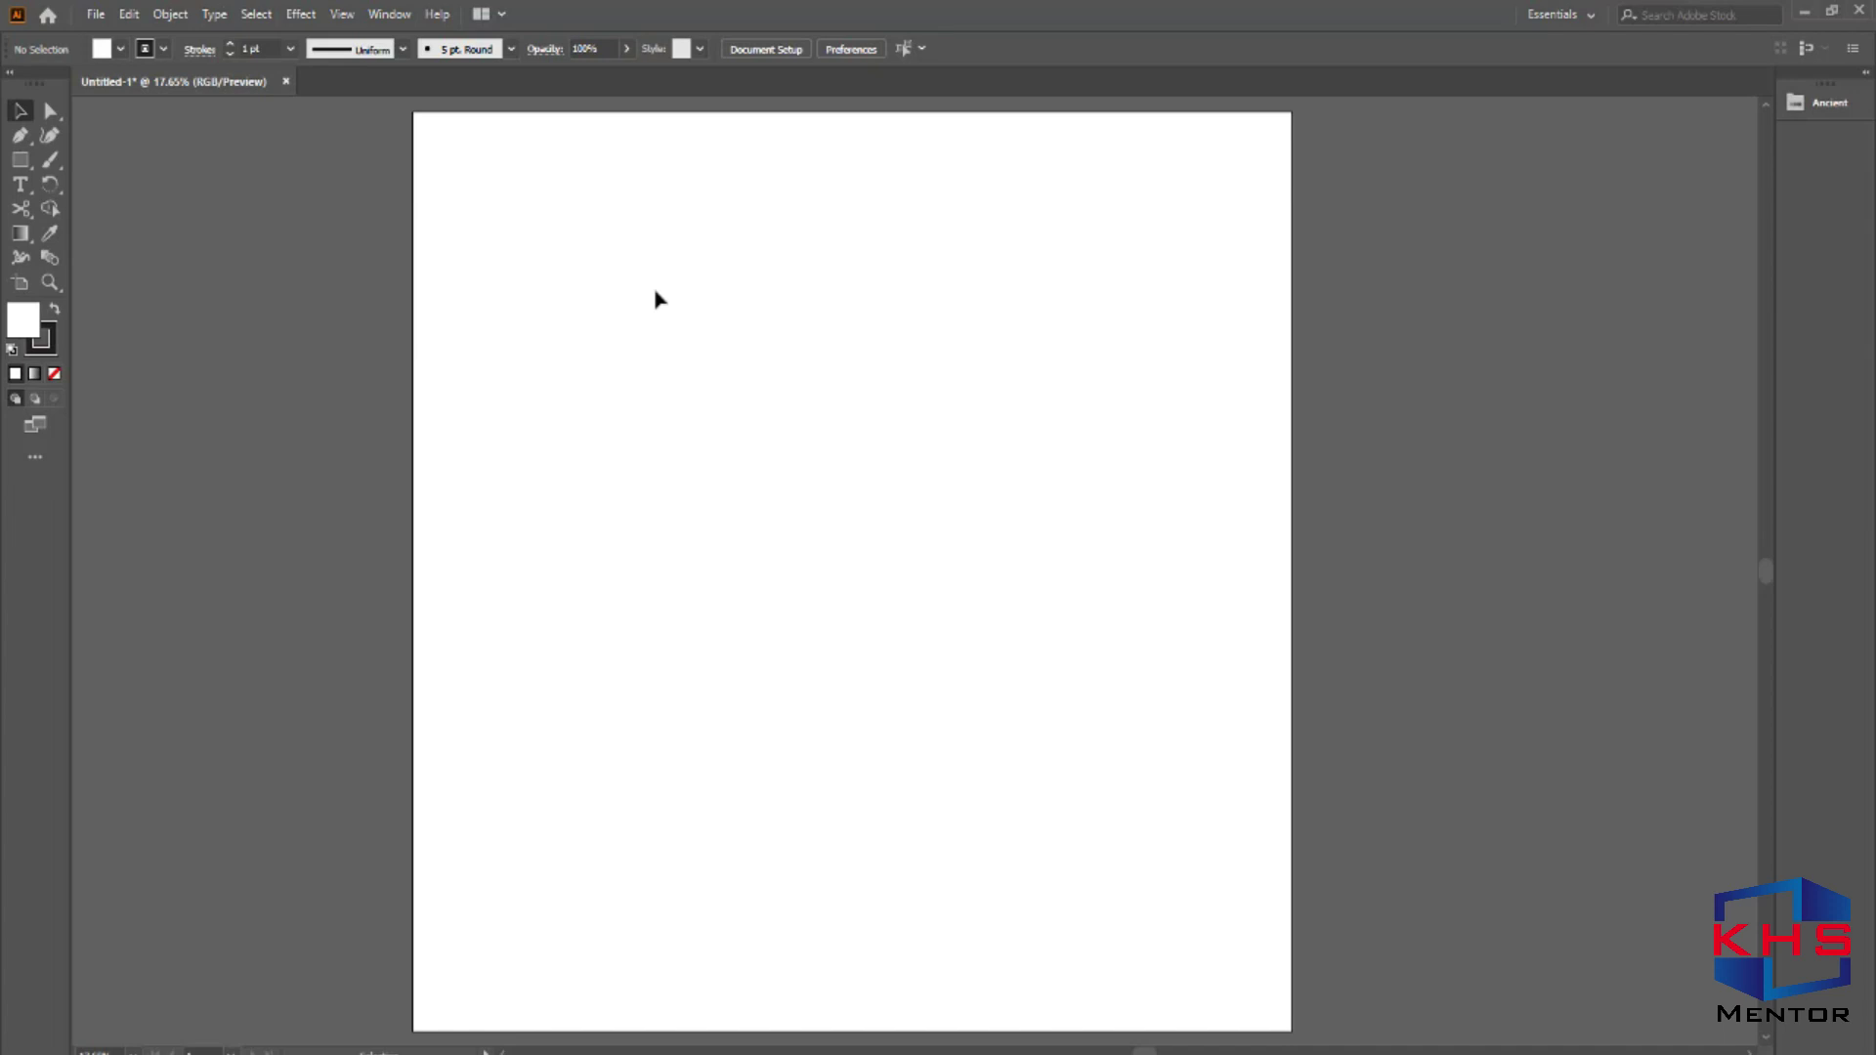
# Draw a square about 20.67 in wide in the upper-left area of the artboard.
pyautogui.click(22, 164)
pyautogui.moveTo(479, 207); pyautogui.dragTo(842, 578)
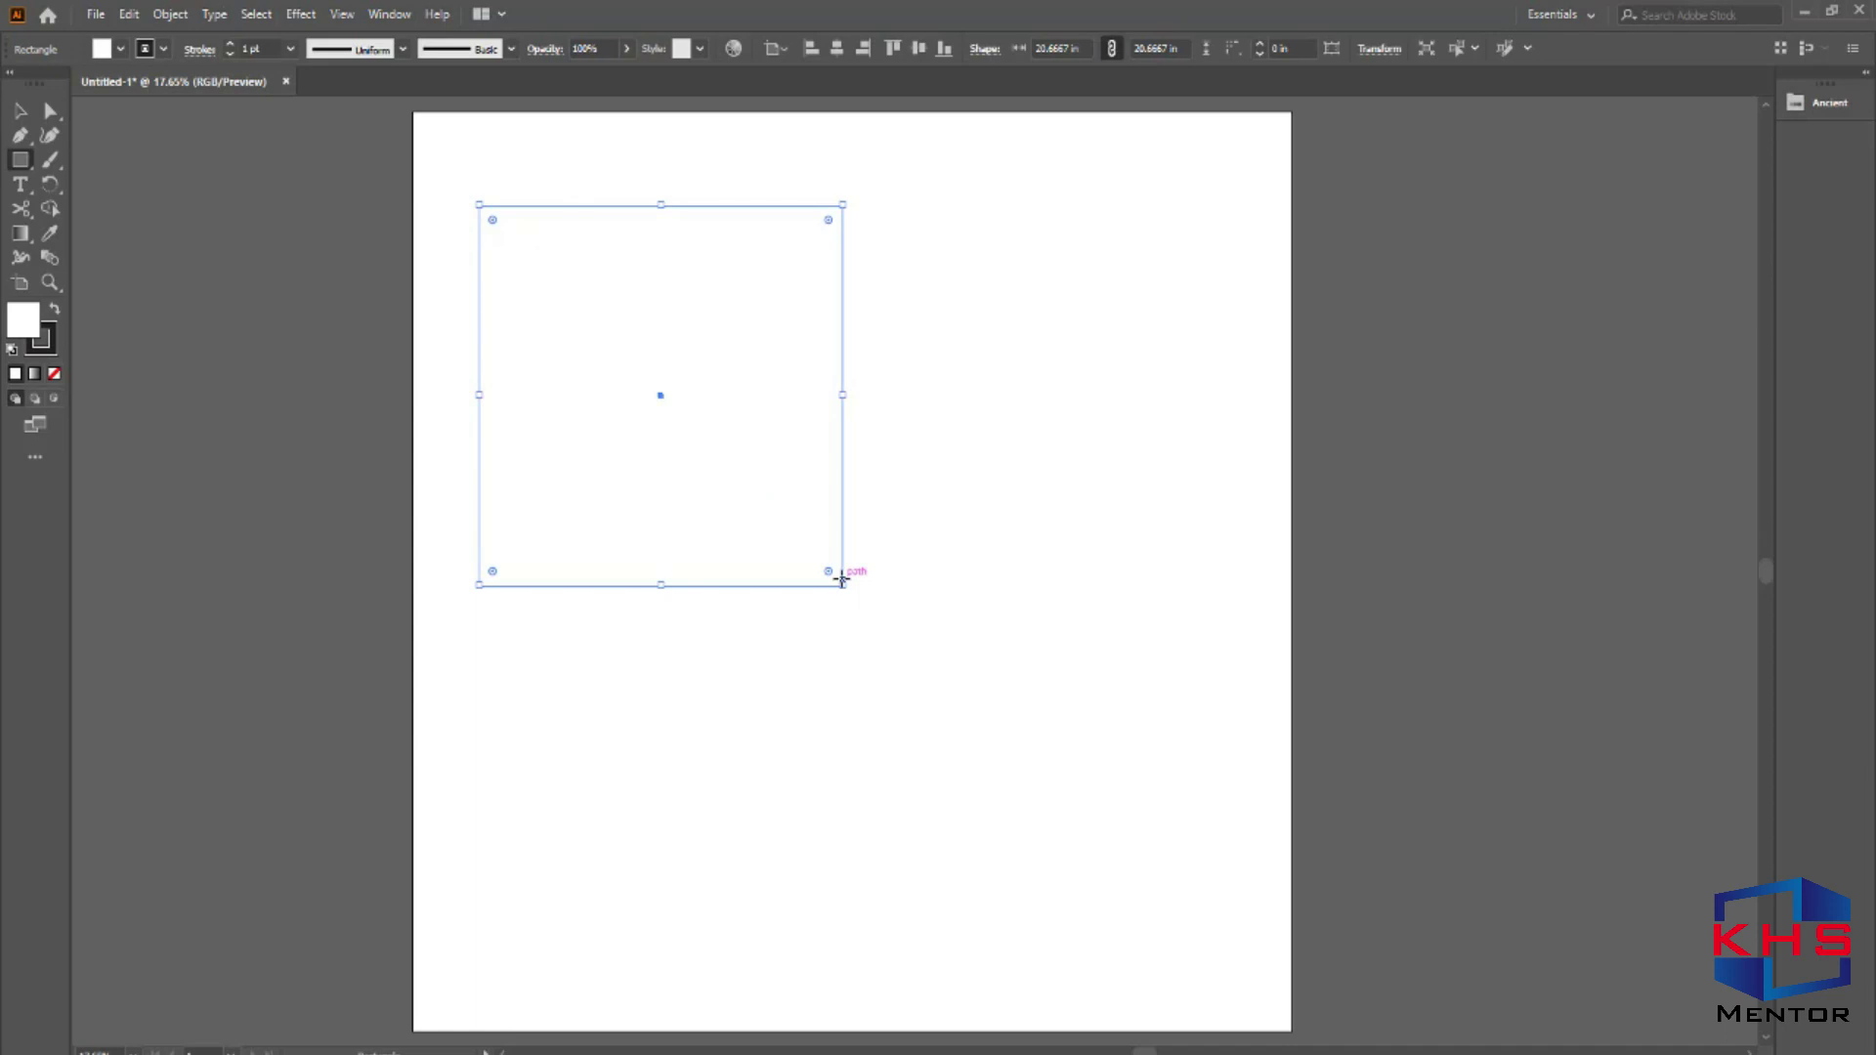
pyautogui.click(18, 114)
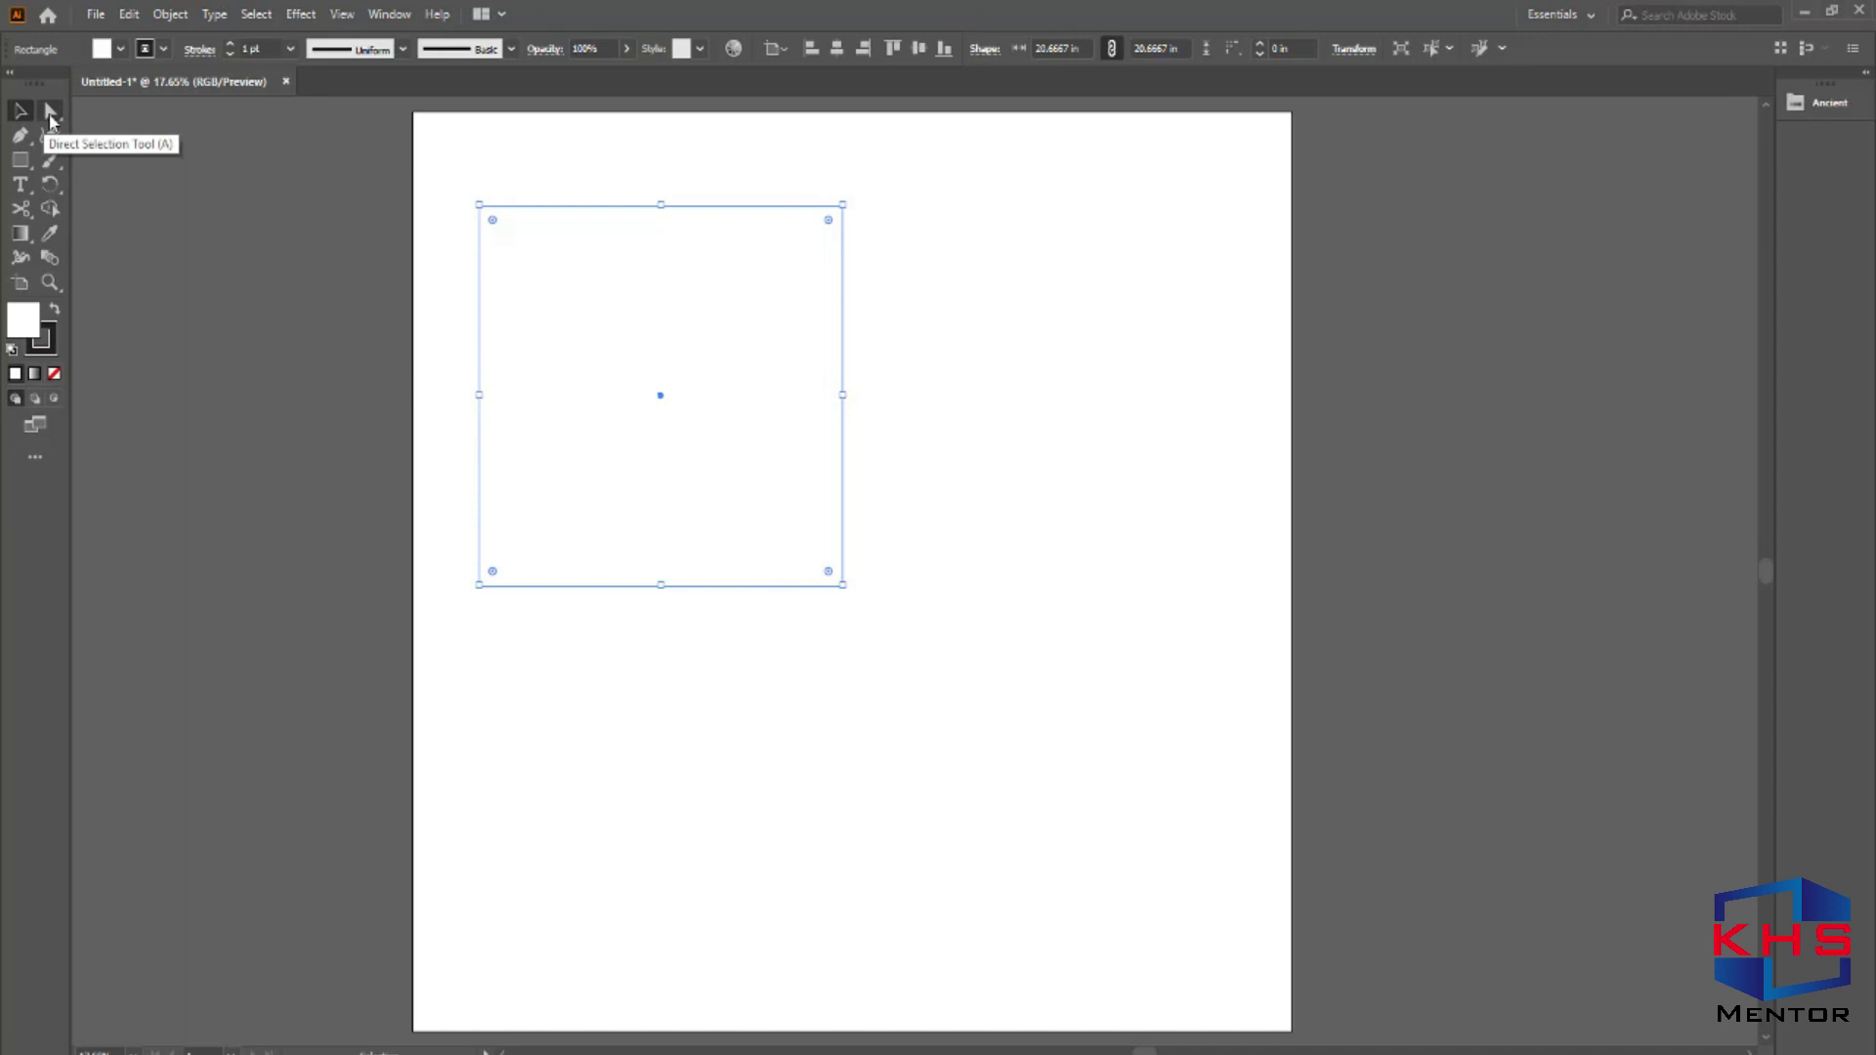
# Select the square's upper-right and lower-left anchor points individually with Direct Selection.
pyautogui.click(51, 114)
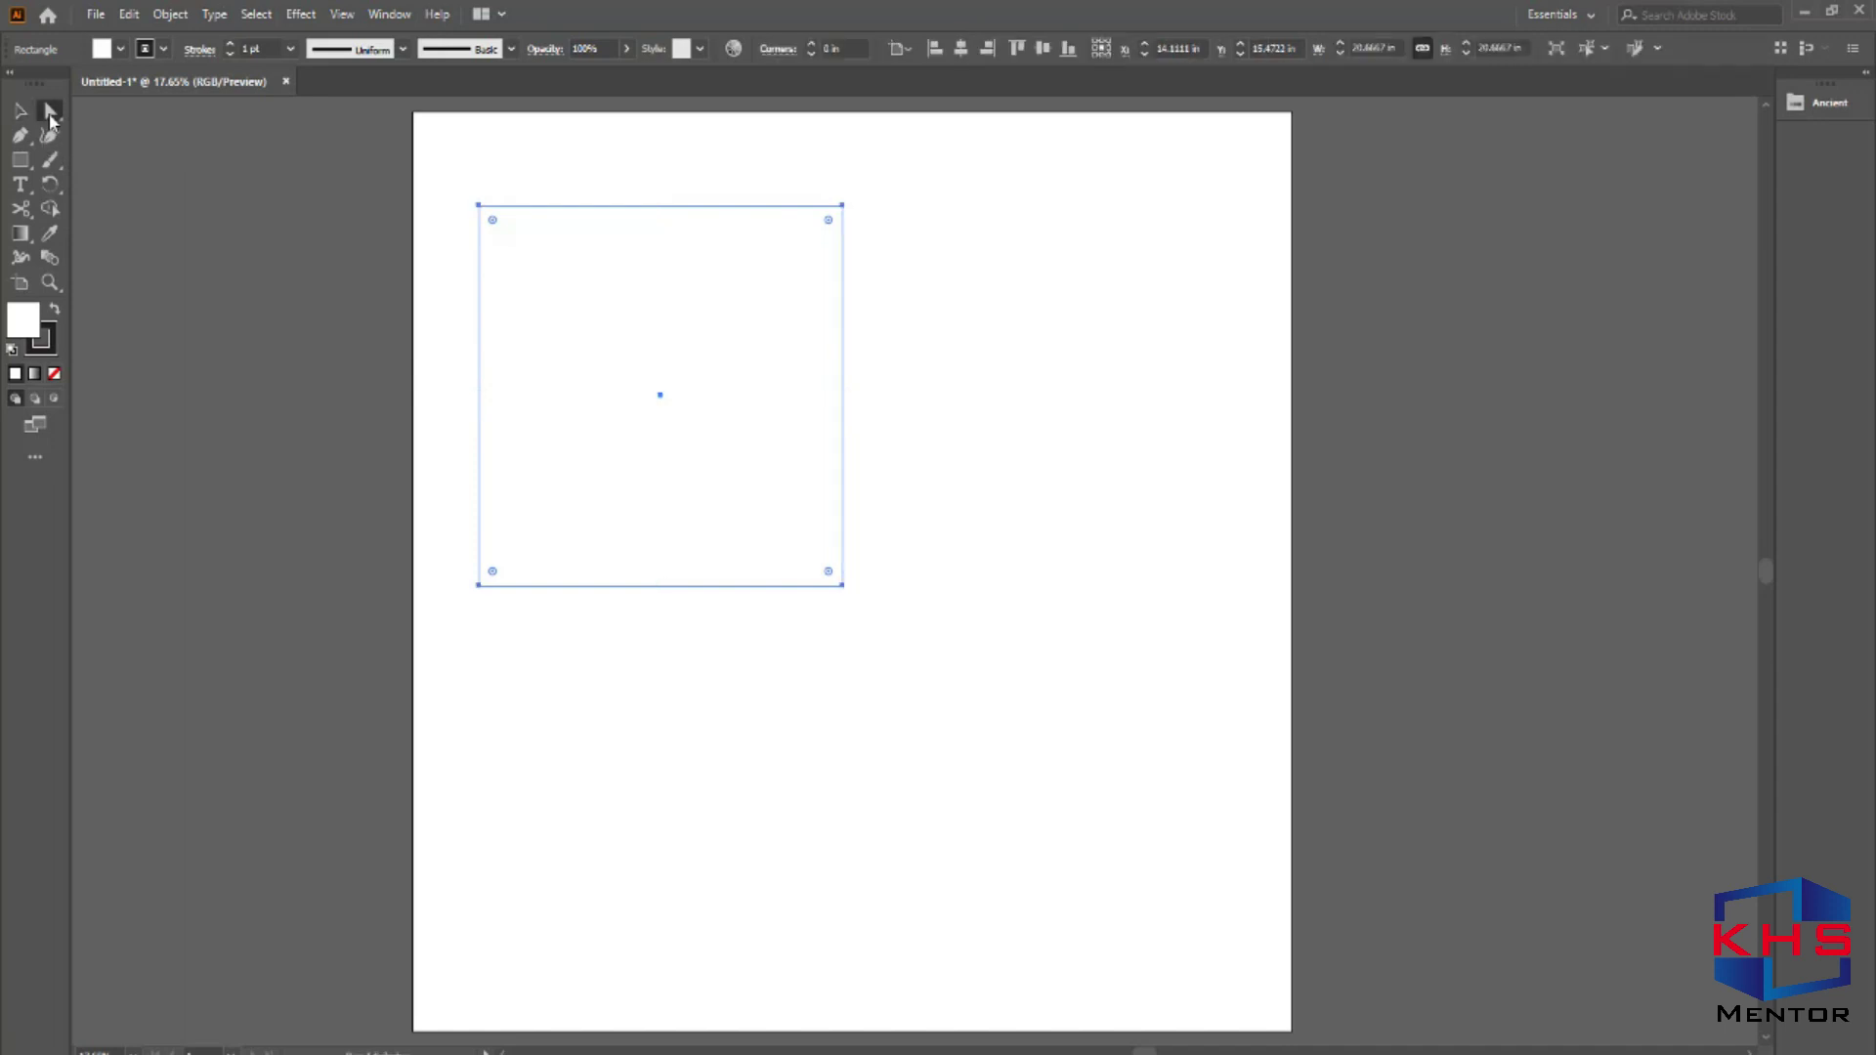
pyautogui.click(844, 209)
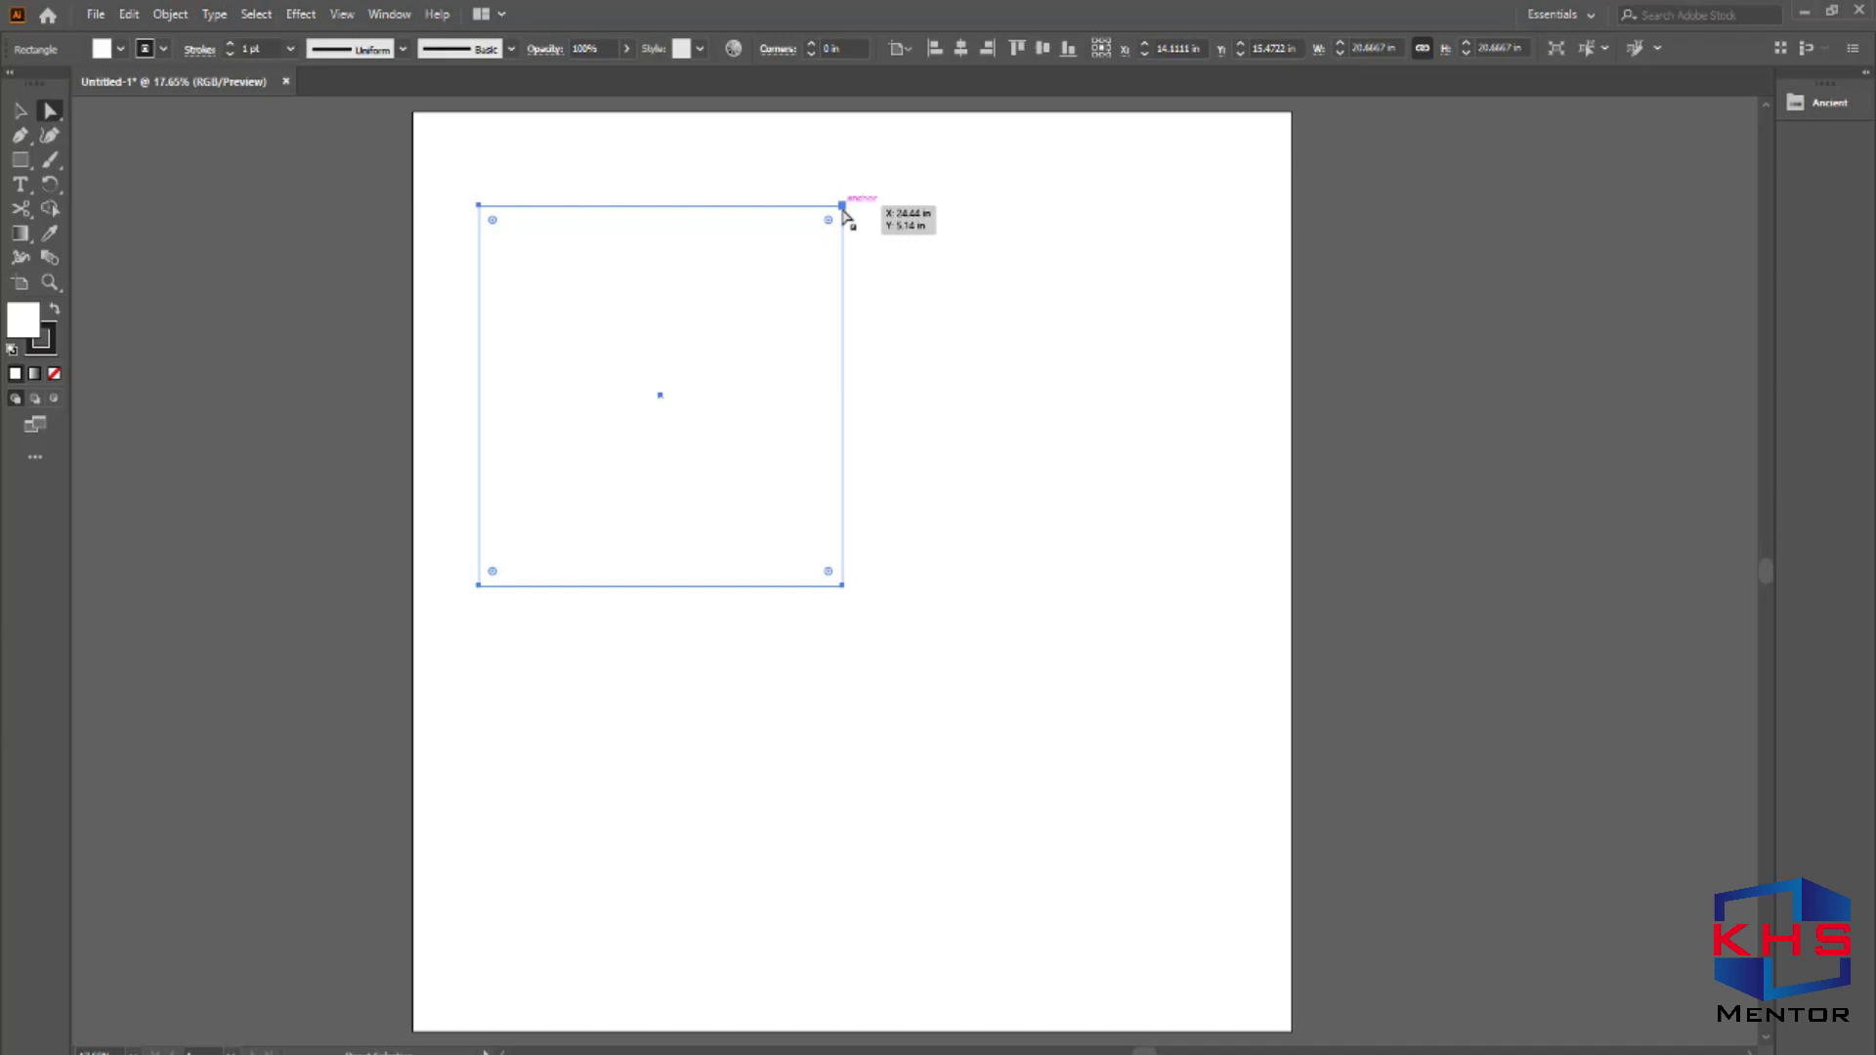
pyautogui.click(479, 587)
pyautogui.click(842, 206)
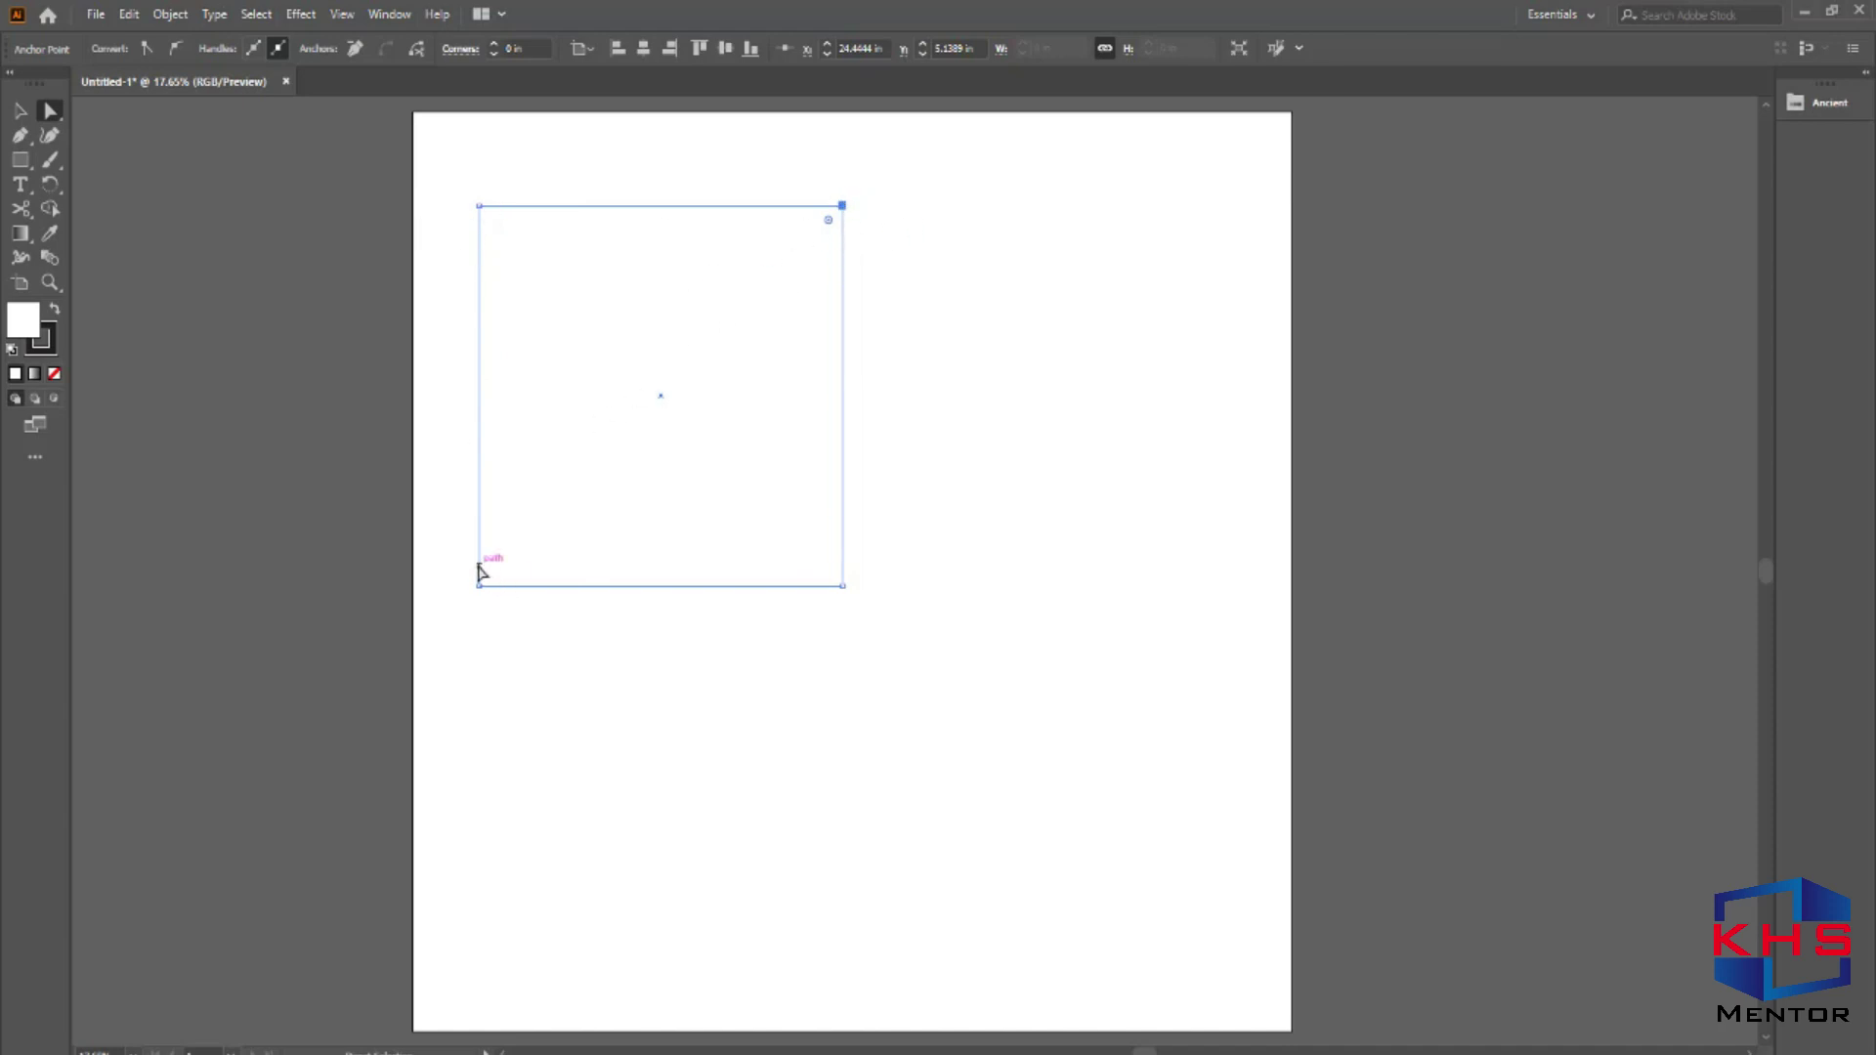
# Reselect the whole square, rotate it into a diamond orientation, and move it toward the artboard's centre.
pyautogui.click(19, 117)
pyautogui.click(1017, 306)
pyautogui.click(818, 247)
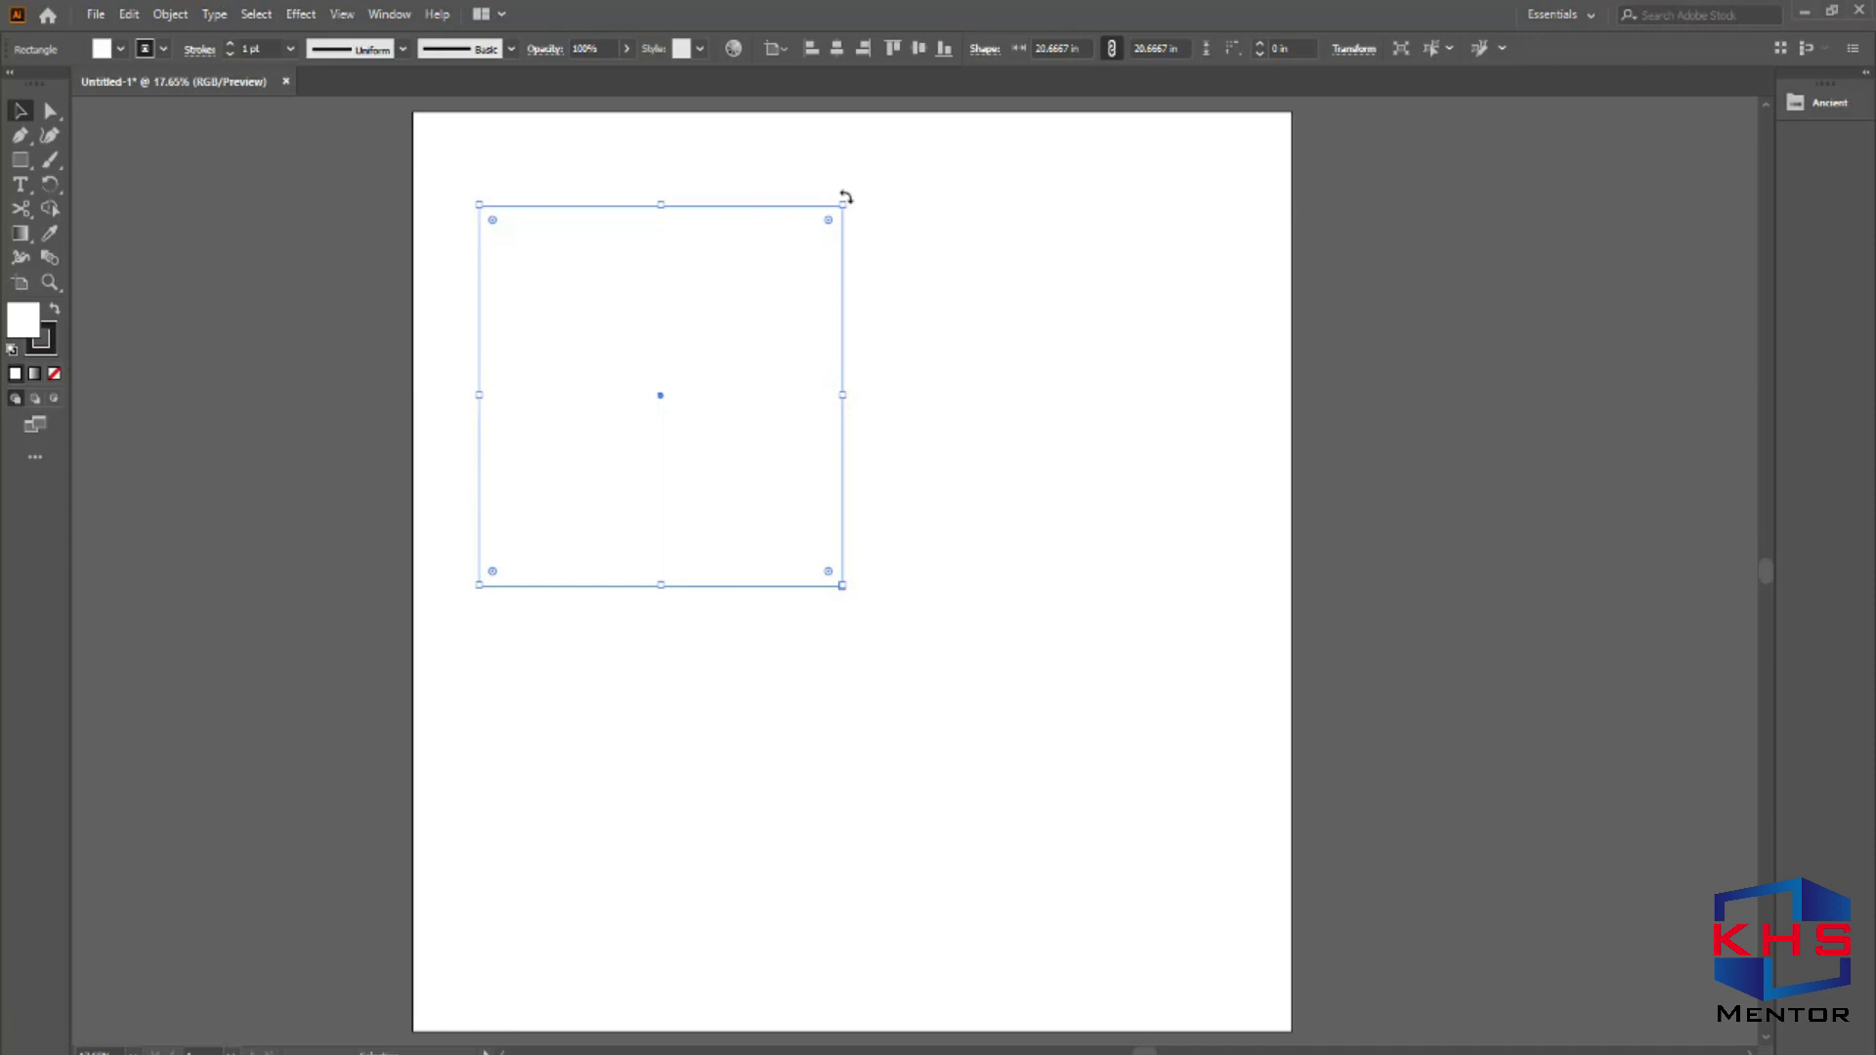
pyautogui.moveTo(847, 198); pyautogui.dragTo(550, 393)
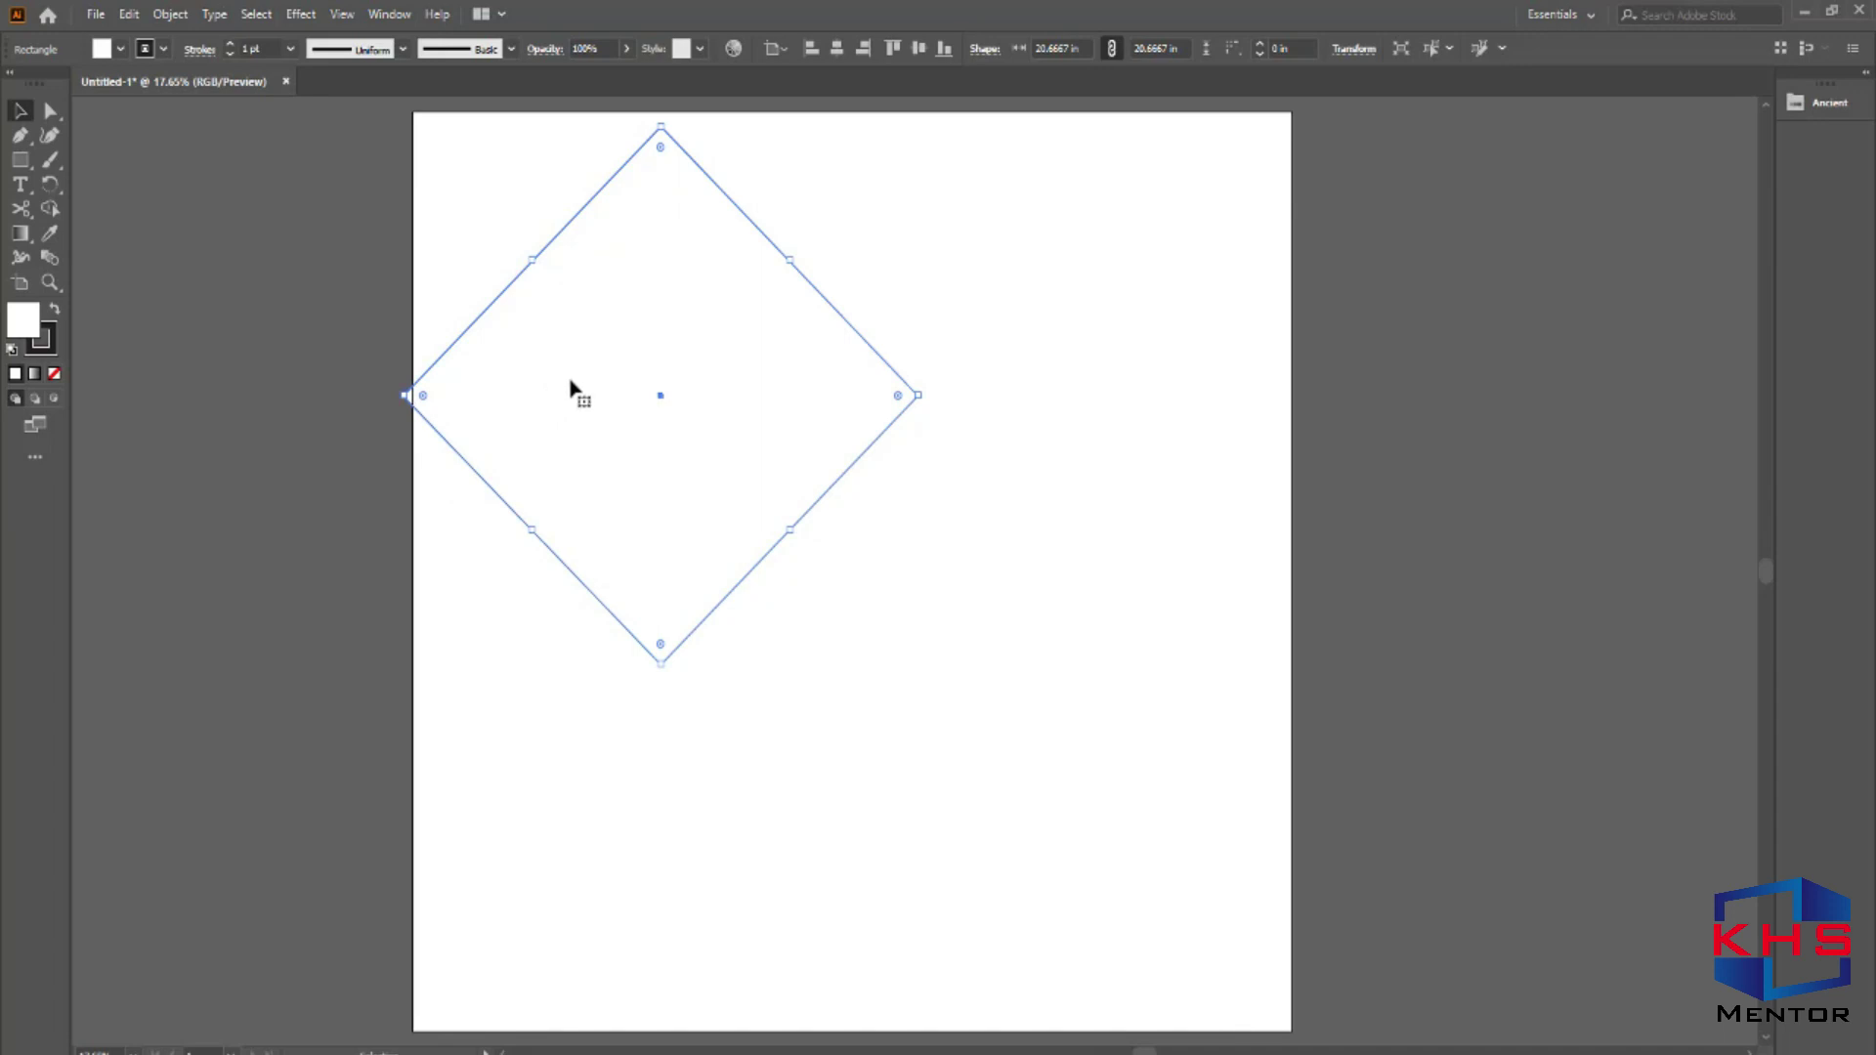
pyautogui.moveTo(589, 370); pyautogui.dragTo(730, 462)
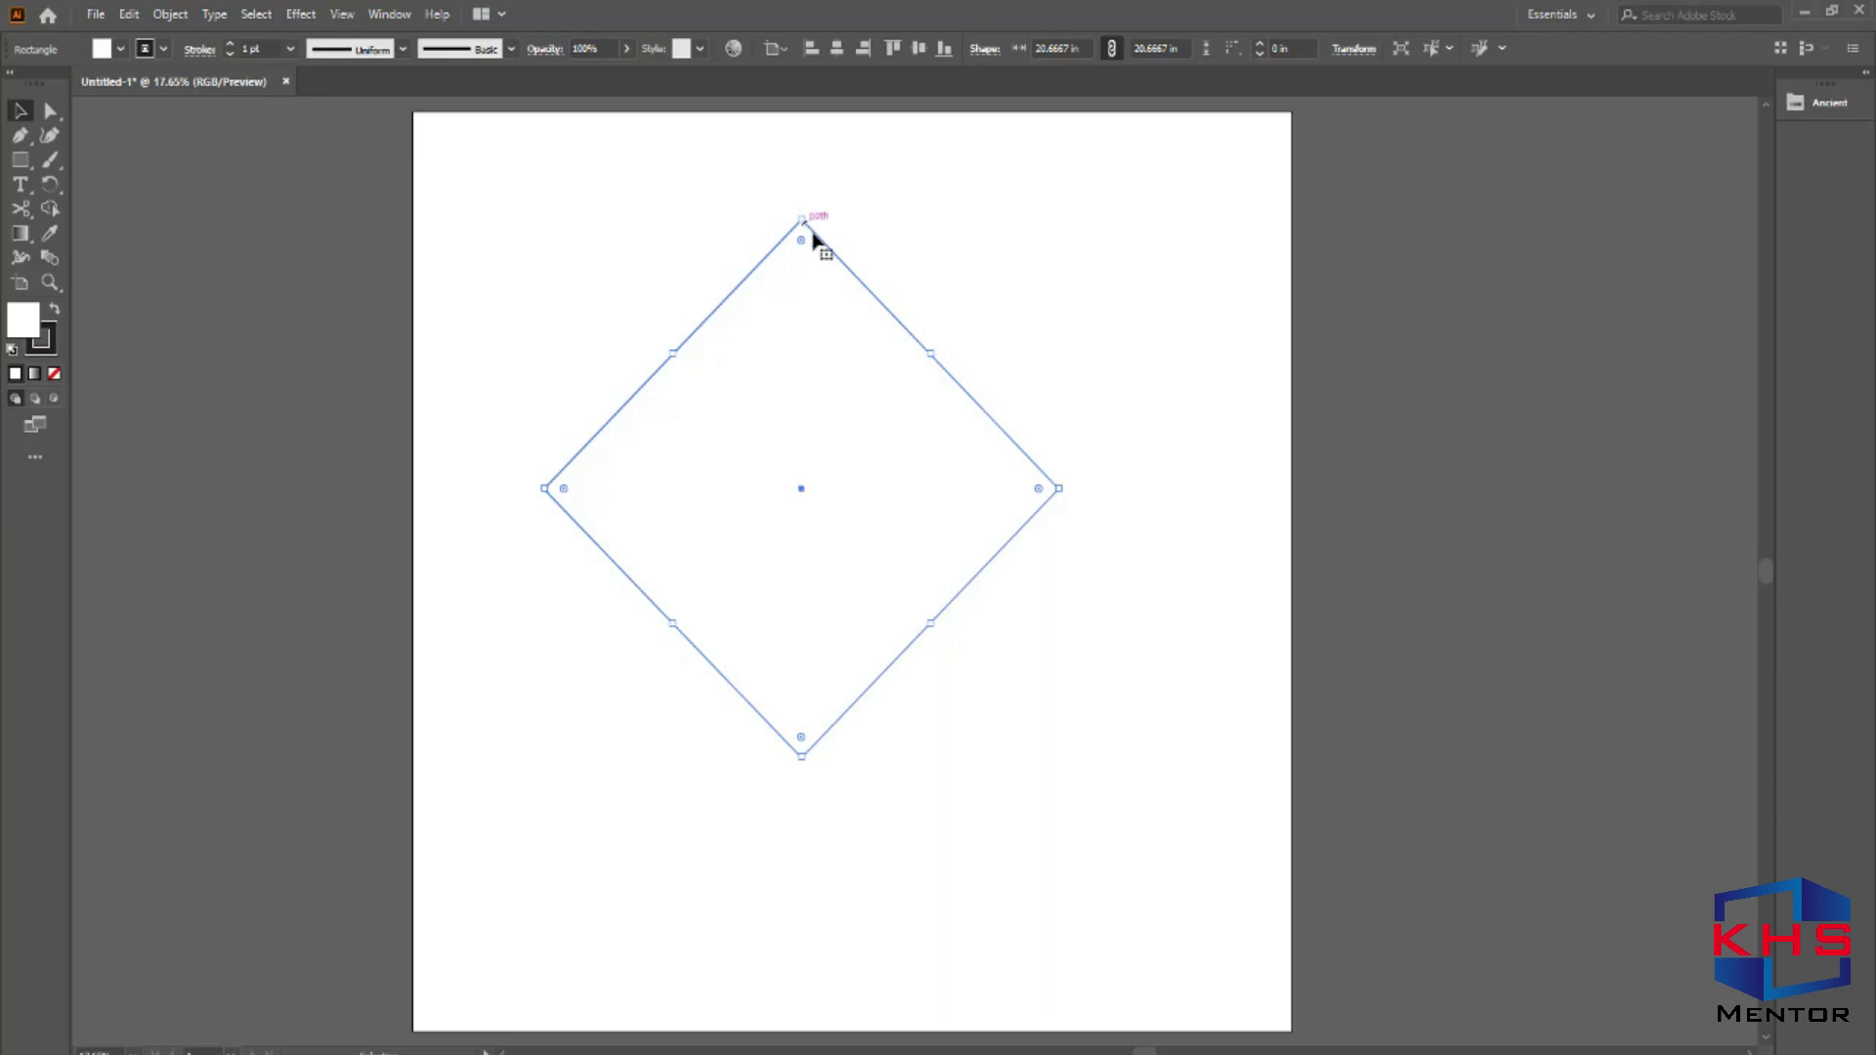
# Rotate the diamond about its centre until its sides are horizontal and vertical.
pyautogui.moveTo(802, 210); pyautogui.dragTo(660, 393)
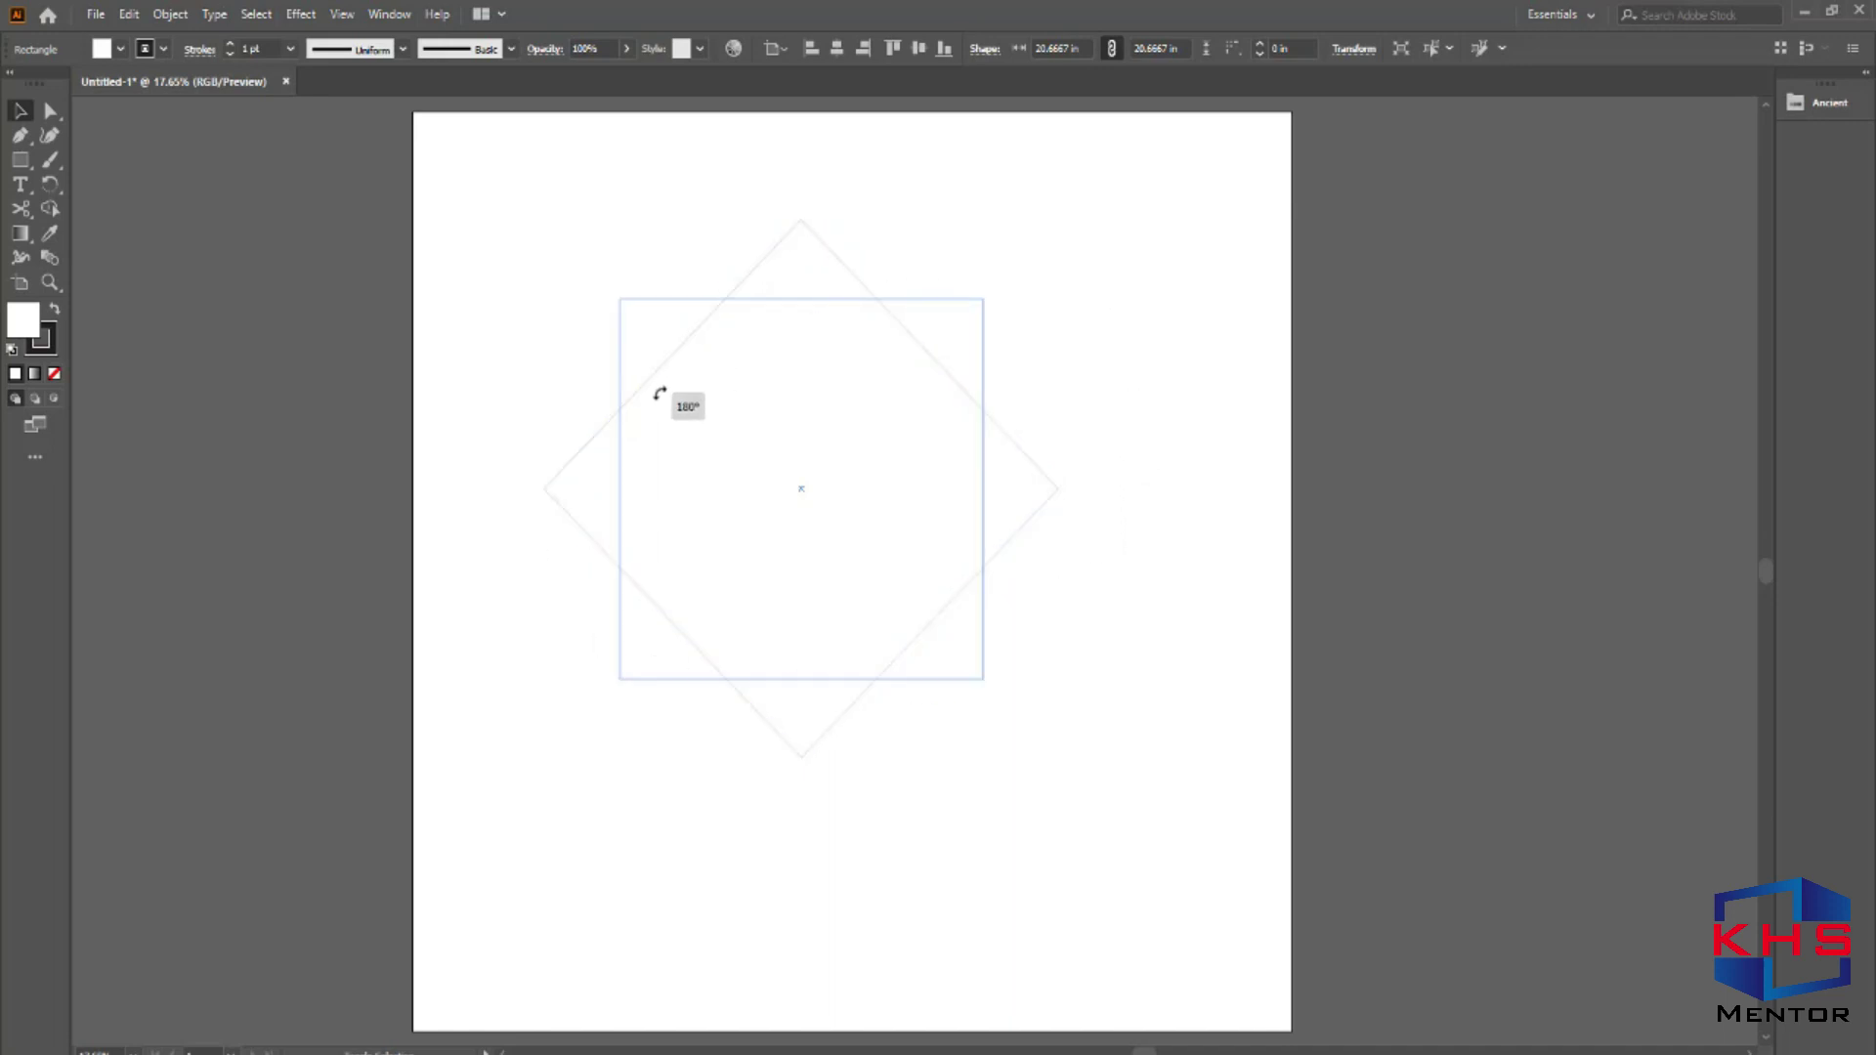
pyautogui.moveTo(660, 393); pyautogui.dragTo(972, 356)
pyautogui.moveTo(988, 289); pyautogui.dragTo(723, 250)
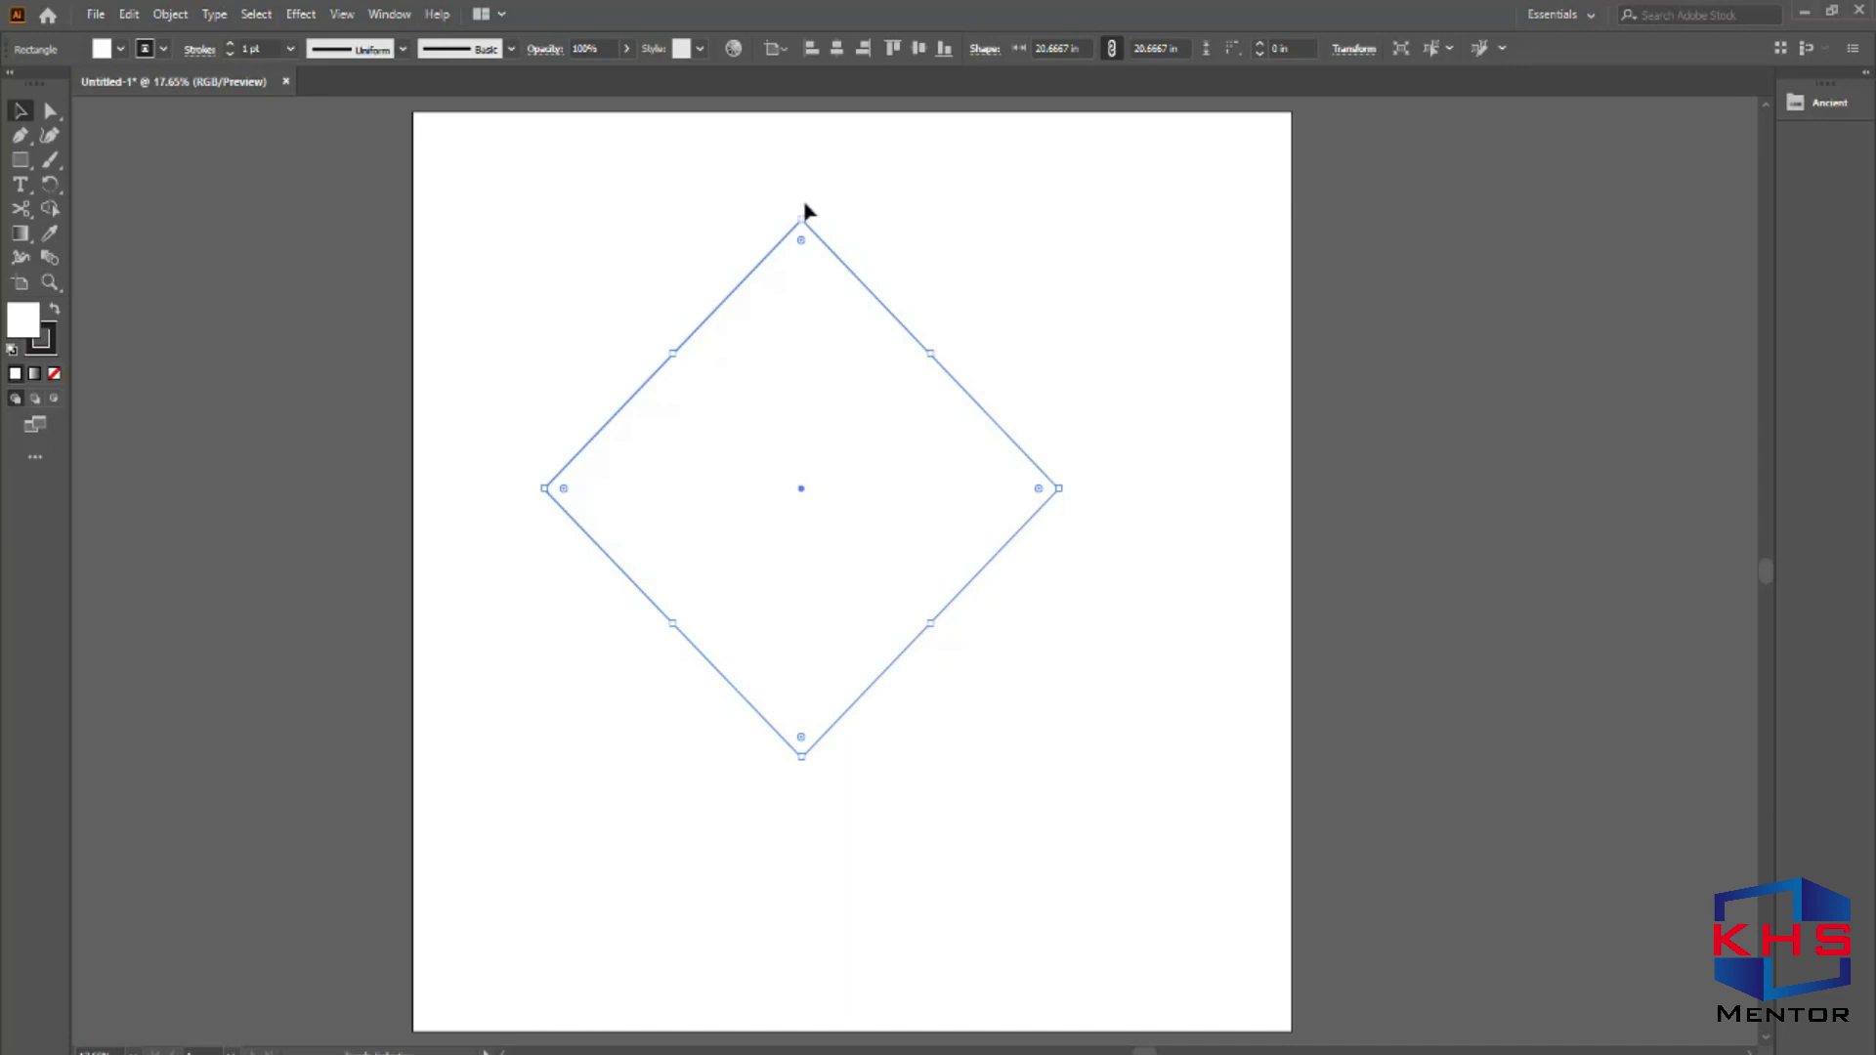
pyautogui.moveTo(806, 214); pyautogui.dragTo(938, 628)
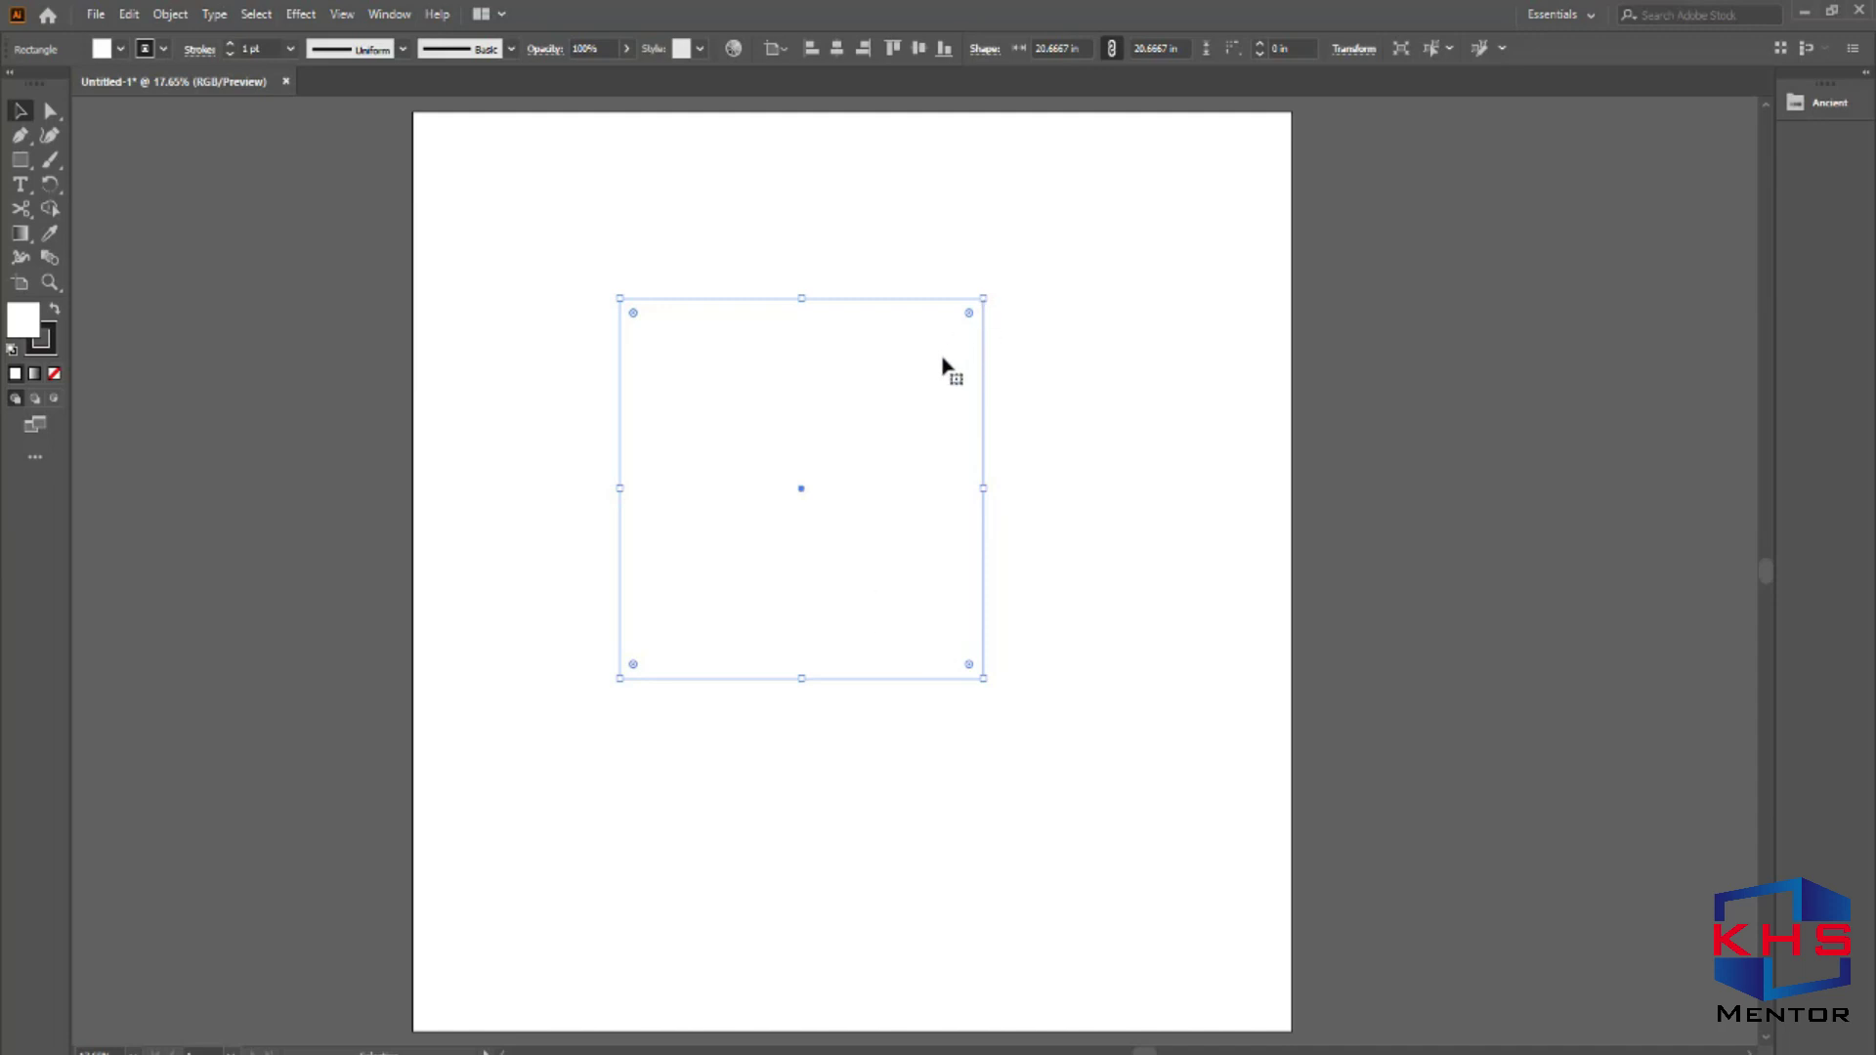
# Try deleting only the square's upper-right anchor point and undo the deletion.
pyautogui.click(51, 112)
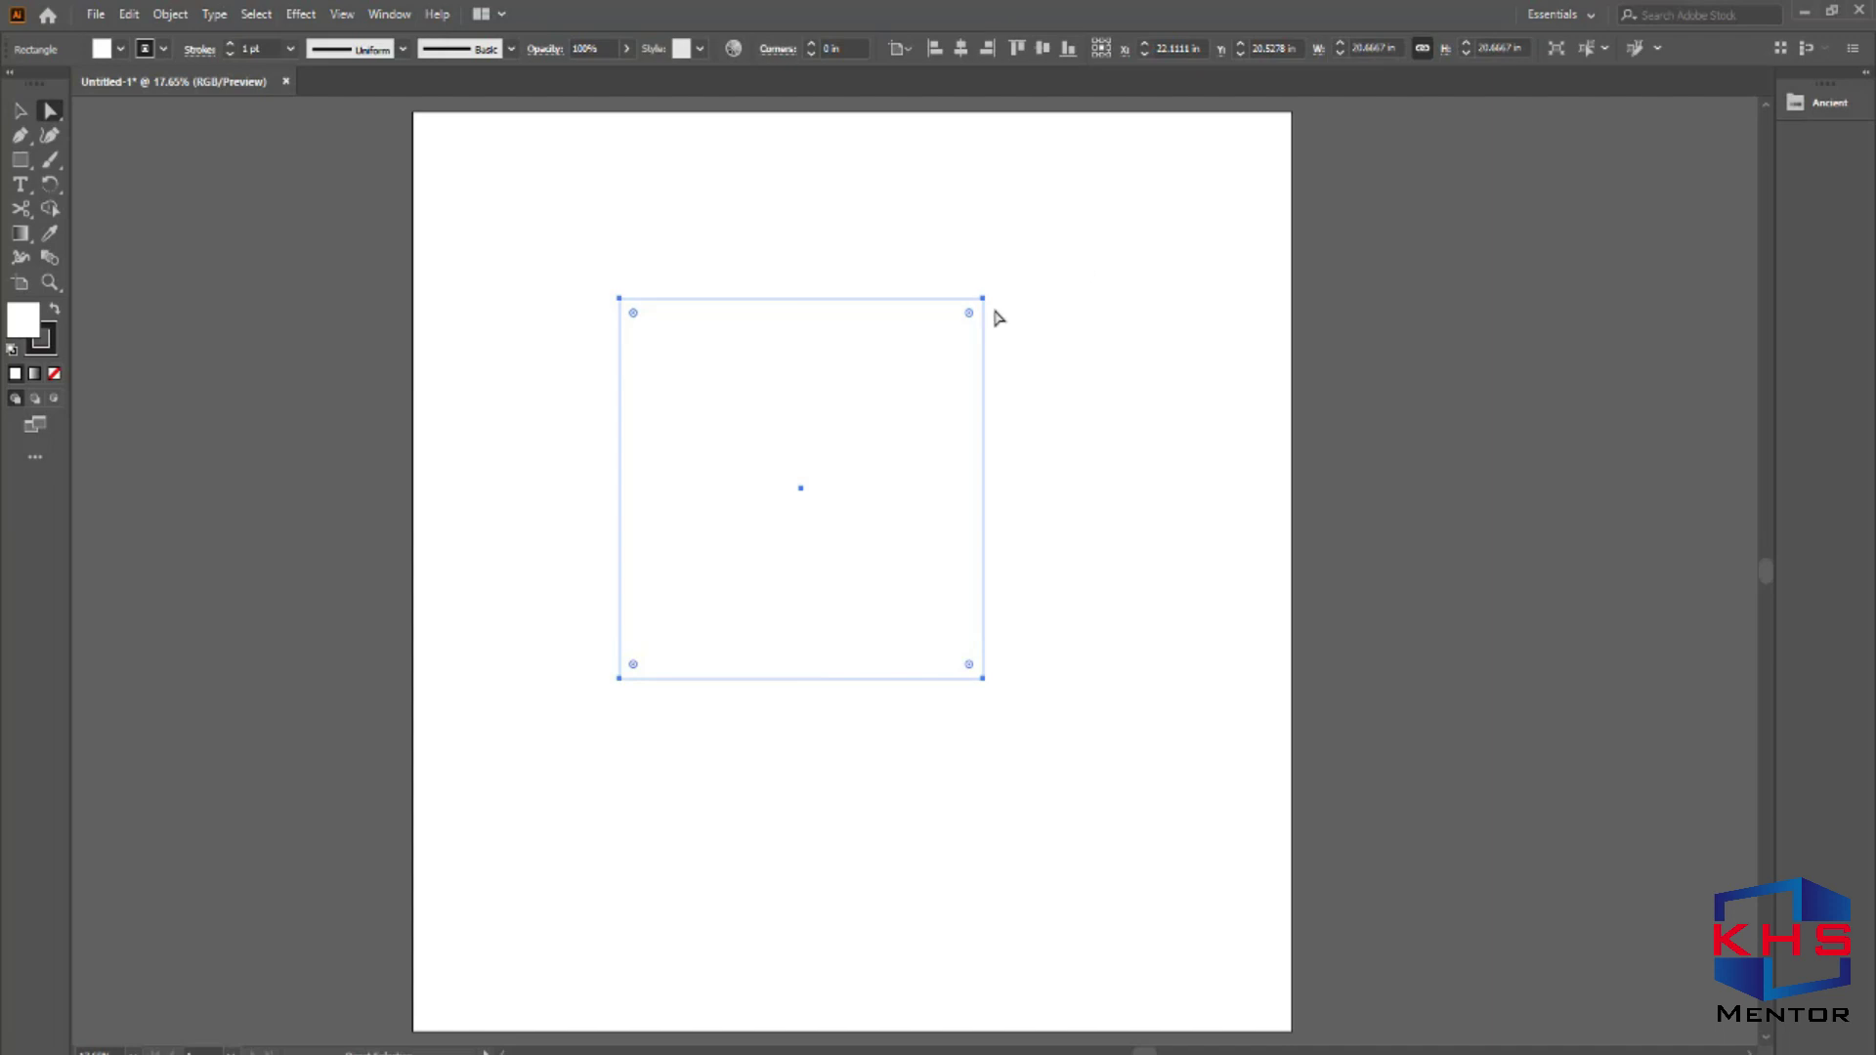
pyautogui.moveTo(1060, 225); pyautogui.dragTo(900, 411)
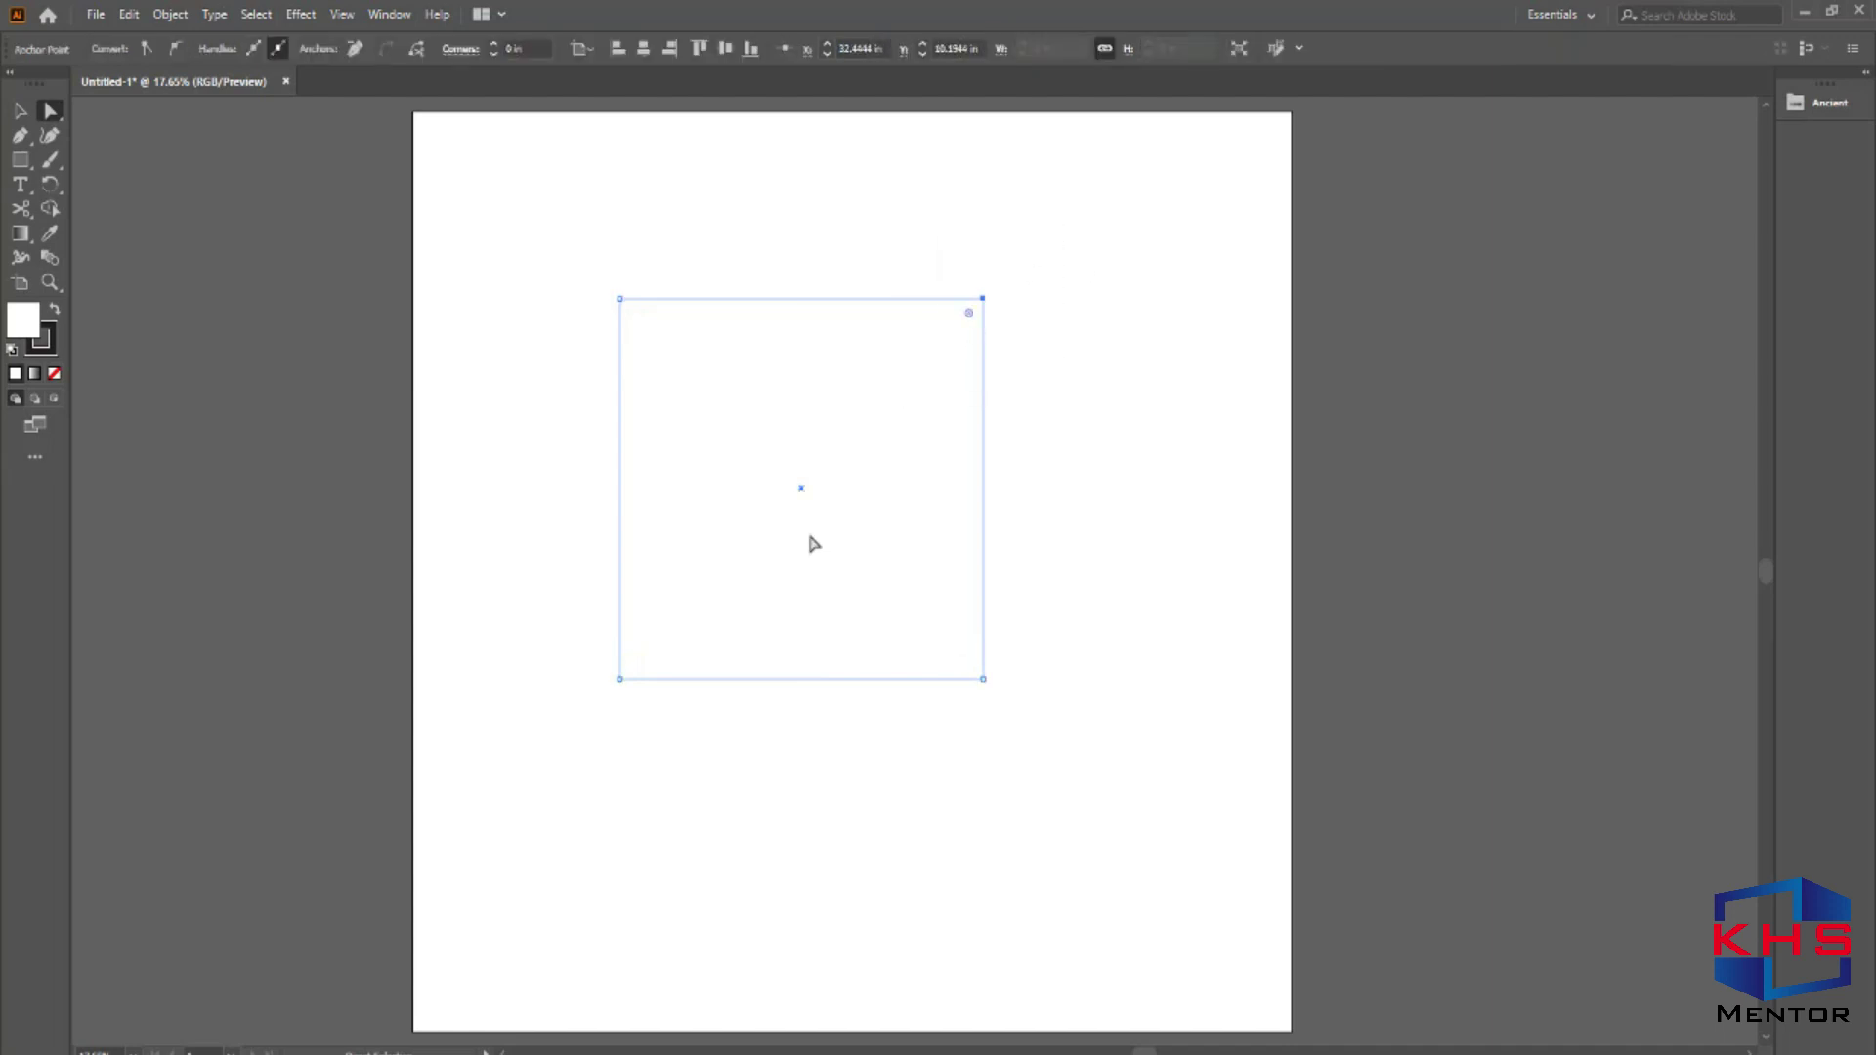
pyautogui.press('Delete')
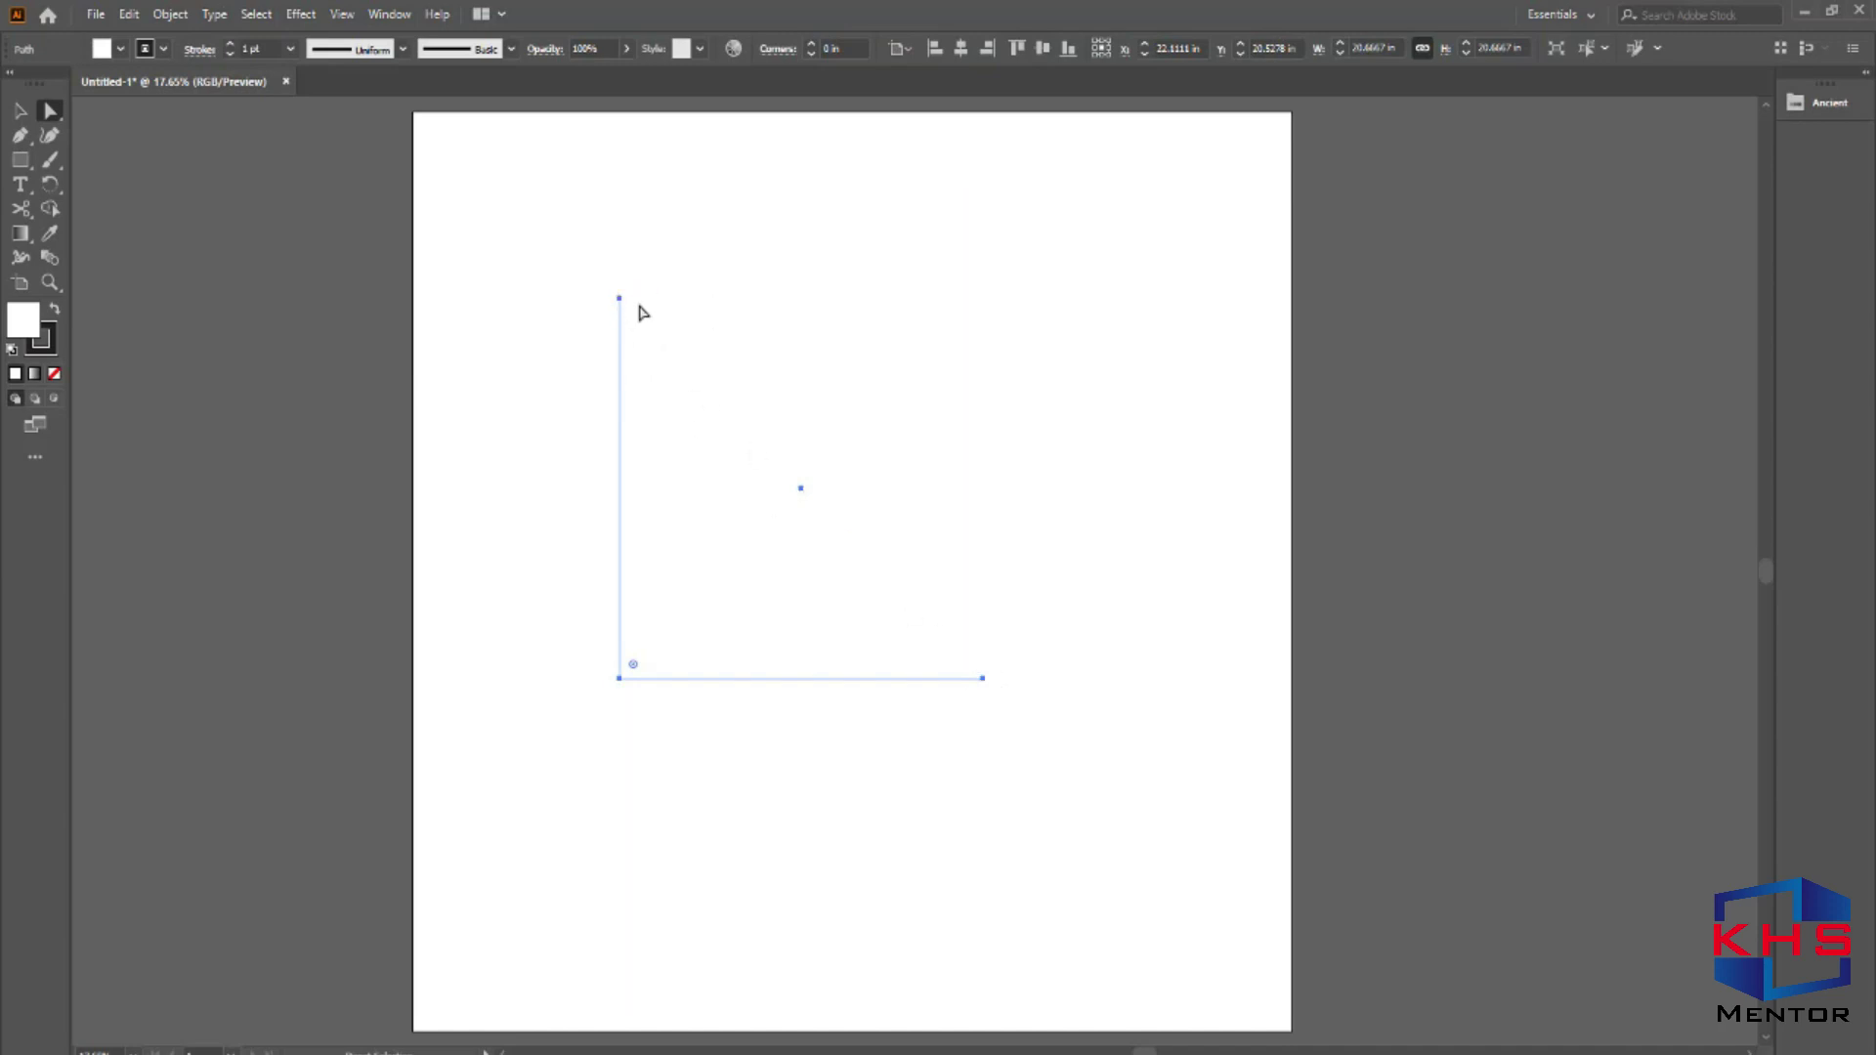
pyautogui.hotkey('ctrl', 'z')
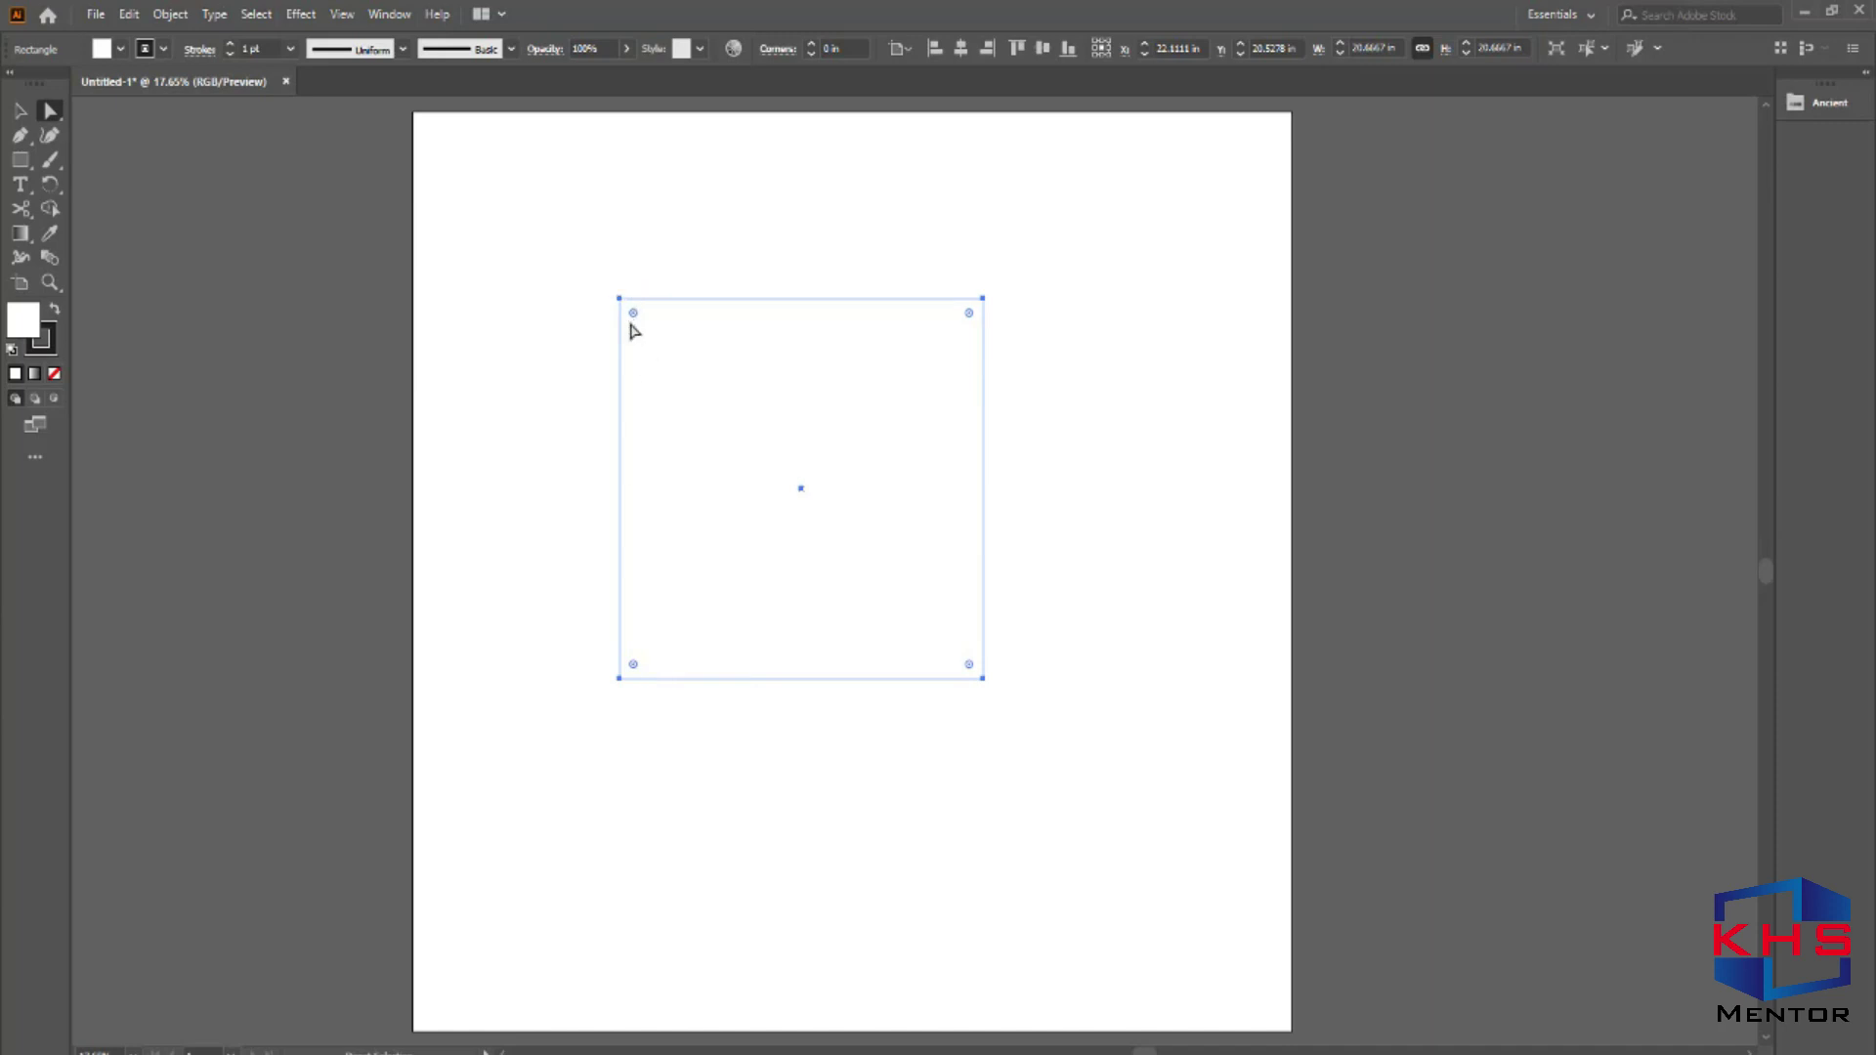
# Try rounding all four corners of the square at once and undo it.
pyautogui.moveTo(633, 314); pyautogui.dragTo(996, 420)
pyautogui.click(1075, 386)
pyautogui.hotkey('ctrl', 'z')
# Try rounding only the square's upper-right corner to about 6.44 in and undo it.
pyautogui.moveTo(1084, 215); pyautogui.dragTo(953, 338)
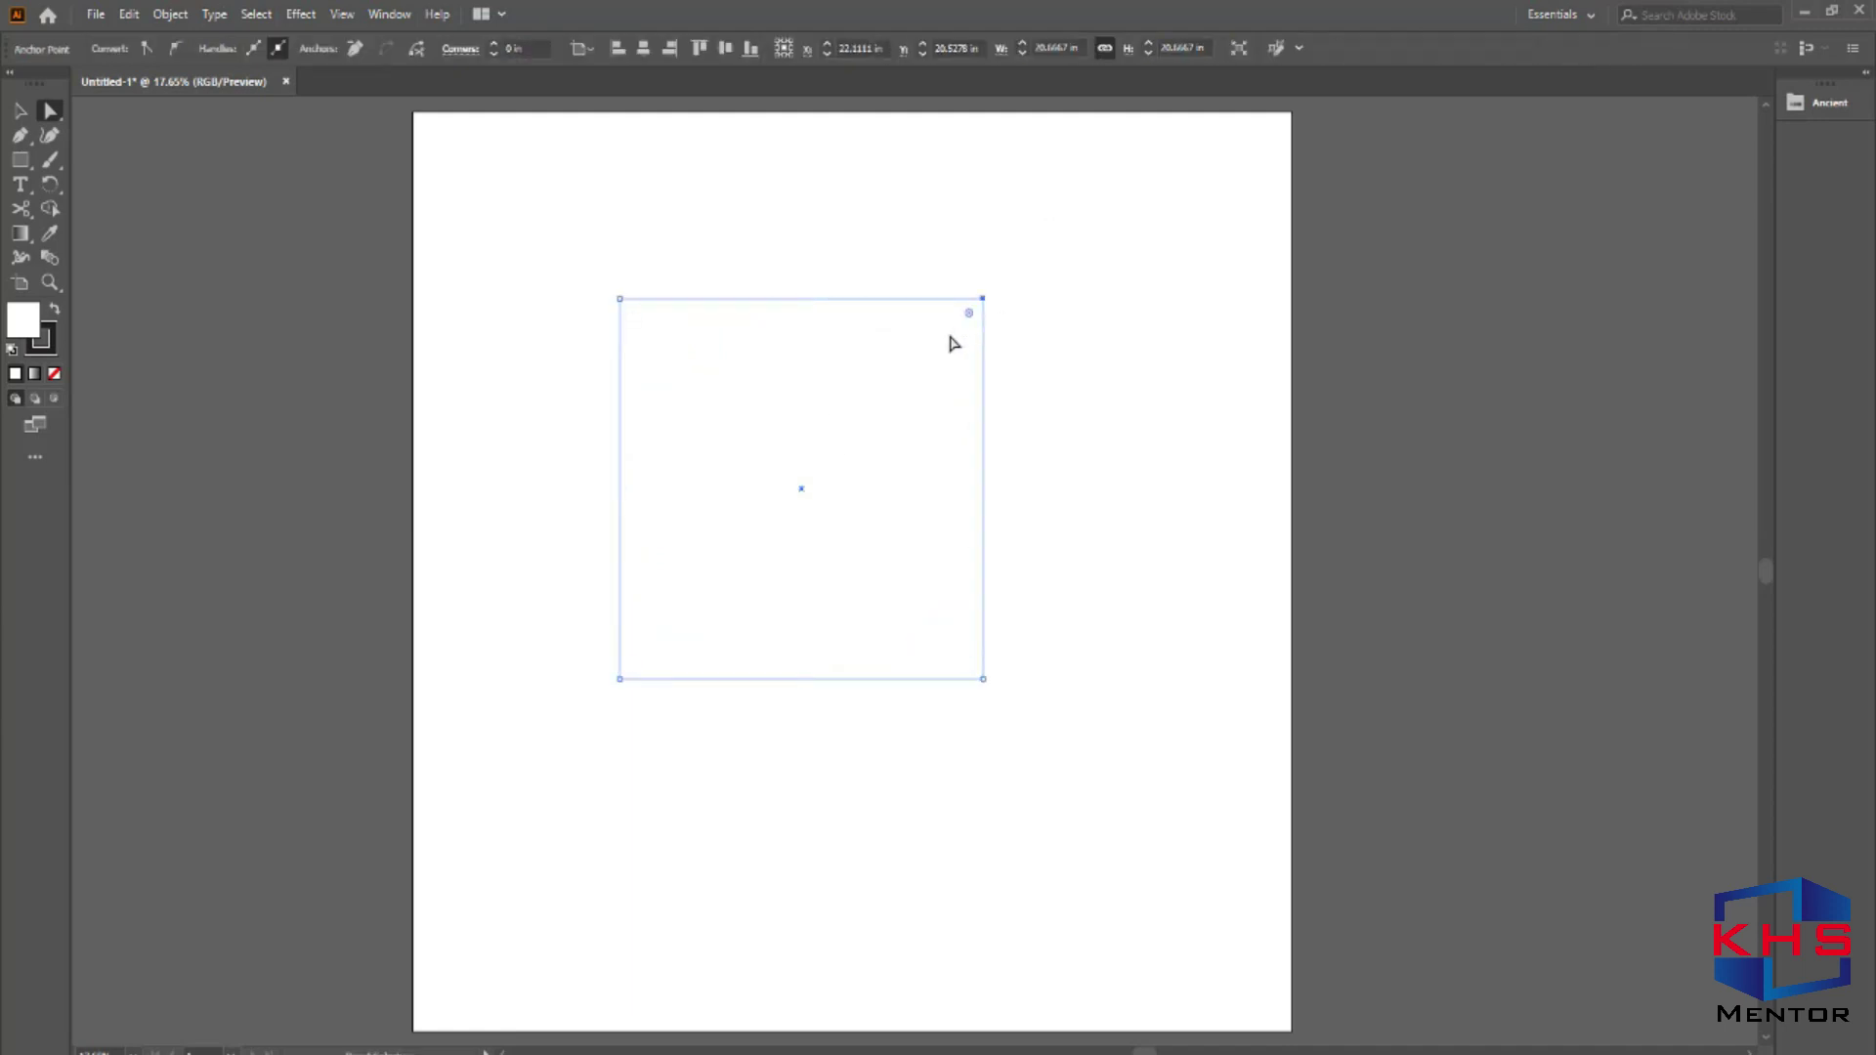
pyautogui.click(572, 732)
pyautogui.moveTo(1112, 199); pyautogui.dragTo(899, 384)
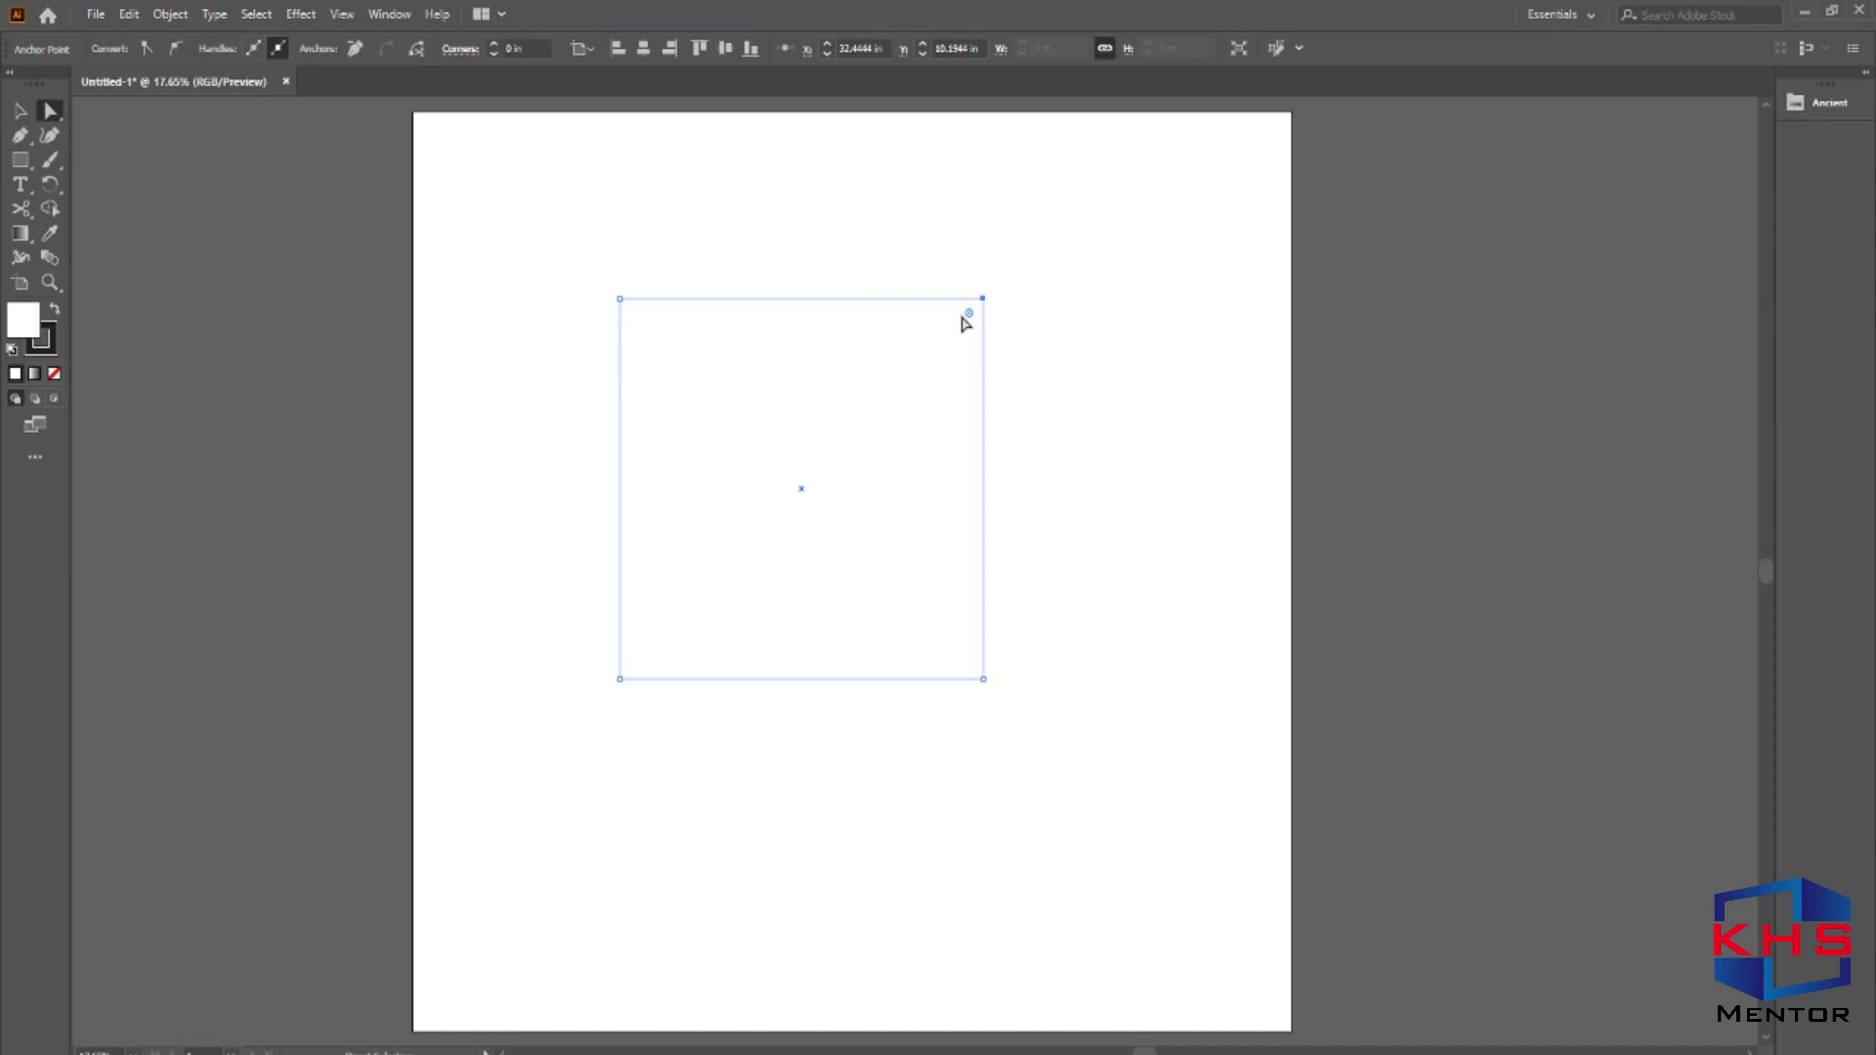
pyautogui.moveTo(968, 313); pyautogui.dragTo(834, 408)
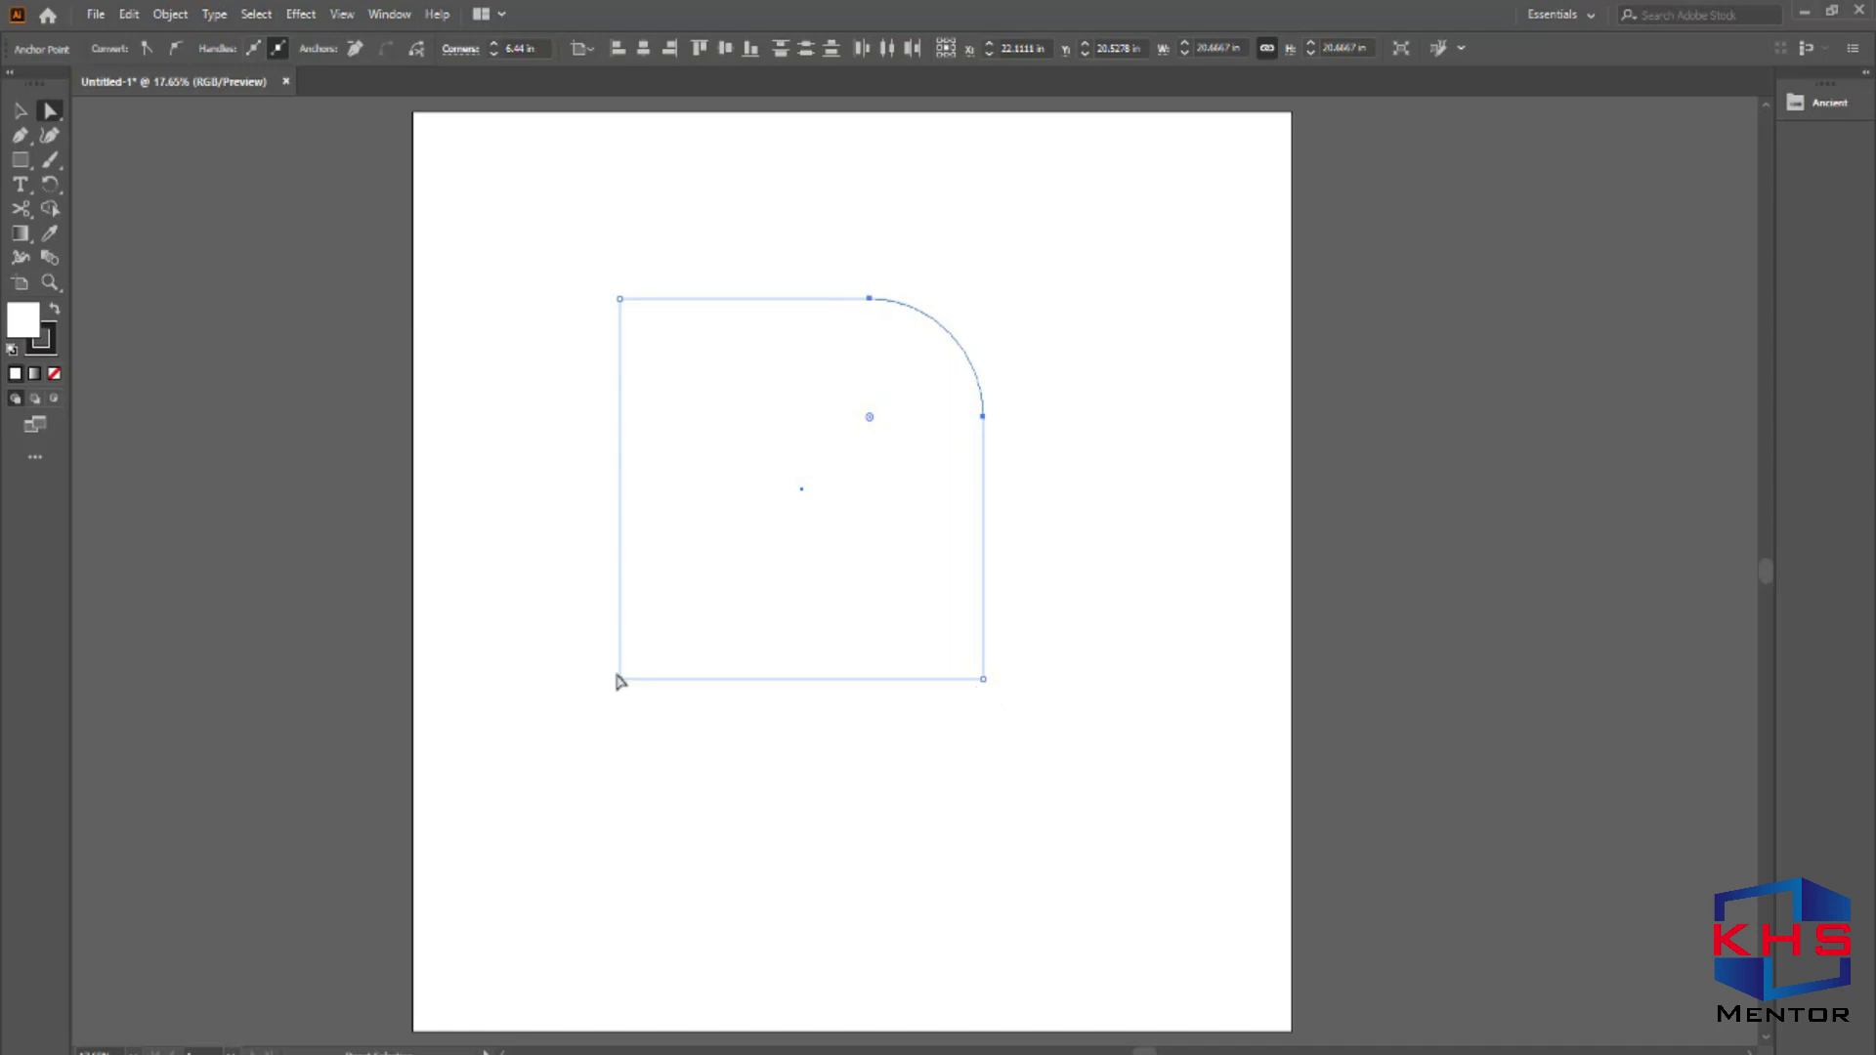
pyautogui.hotkey('ctrl', 'z')
# Select the square's upper-right and lower-left anchor points and round those two opposite corners together.
pyautogui.moveTo(1060, 240); pyautogui.dragTo(909, 392)
pyautogui.moveTo(552, 740); pyautogui.dragTo(739, 608)
pyautogui.moveTo(1105, 204); pyautogui.dragTo(891, 410)
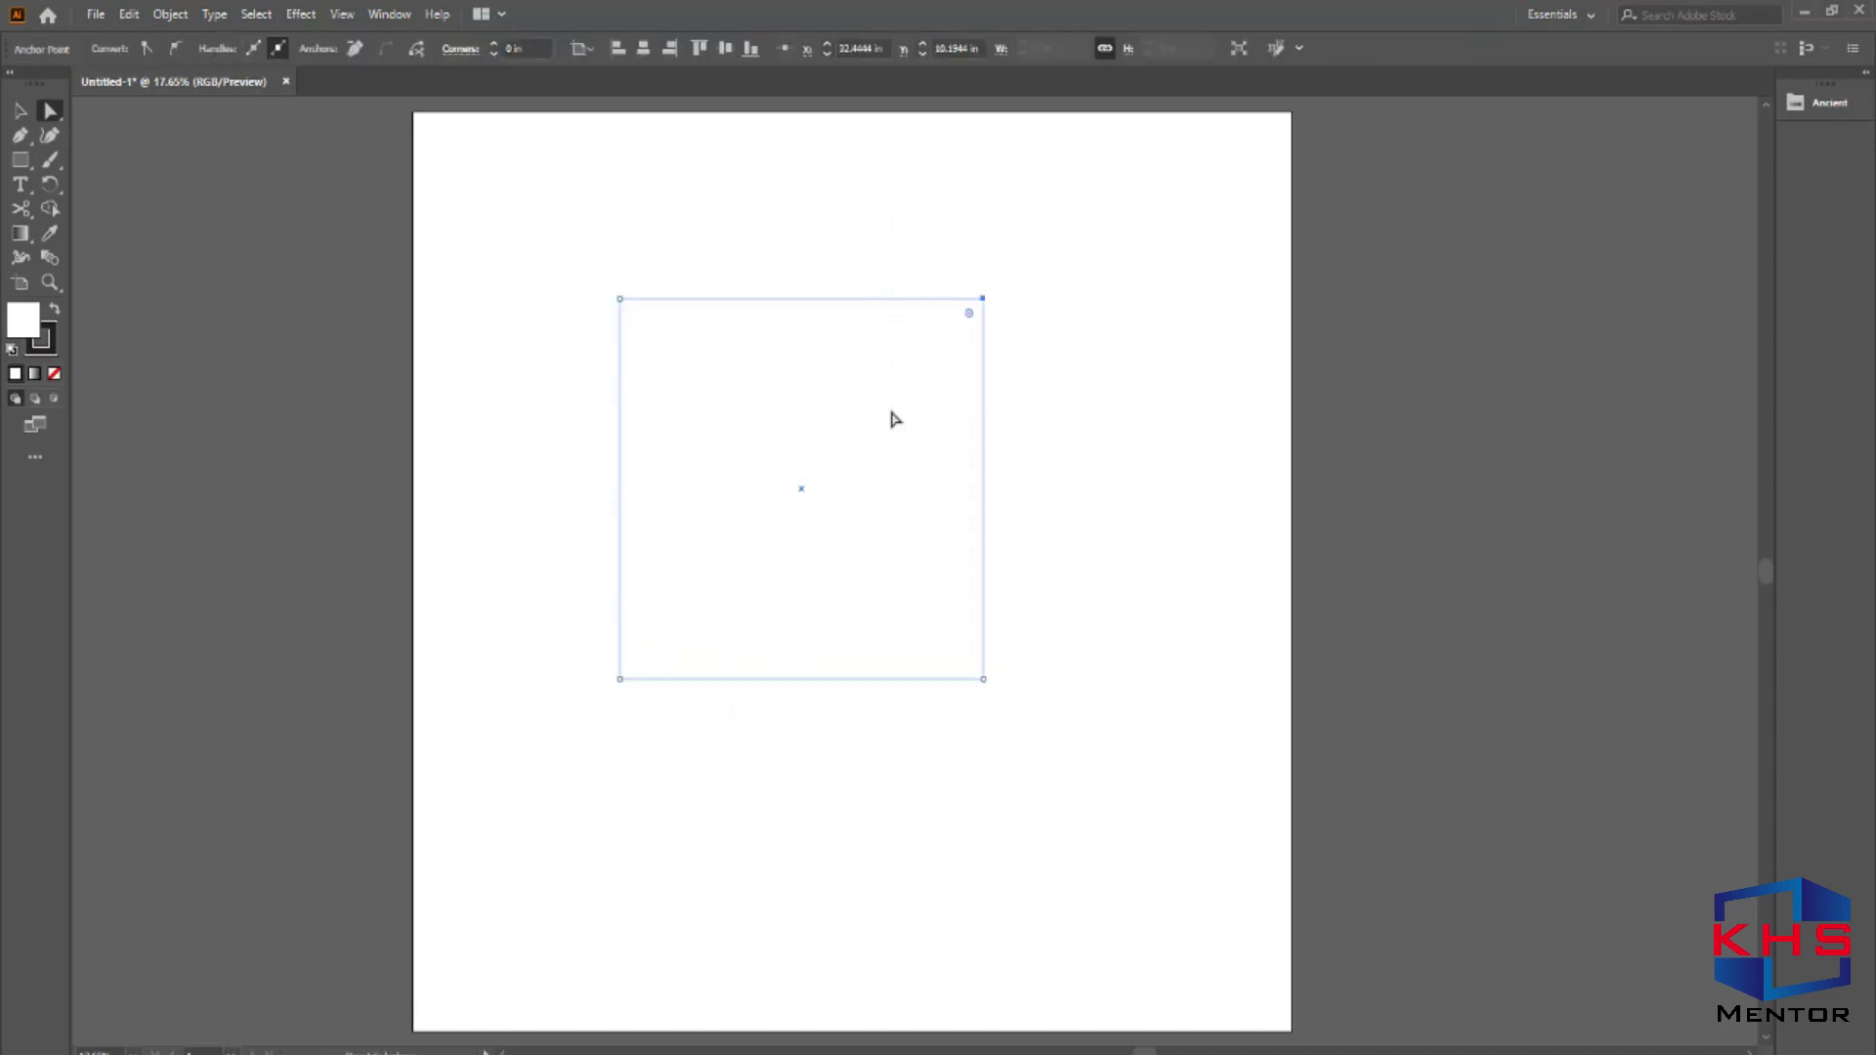
pyautogui.moveTo(1098, 183); pyautogui.dragTo(885, 417)
pyautogui.moveTo(528, 774); pyautogui.dragTo(680, 614)
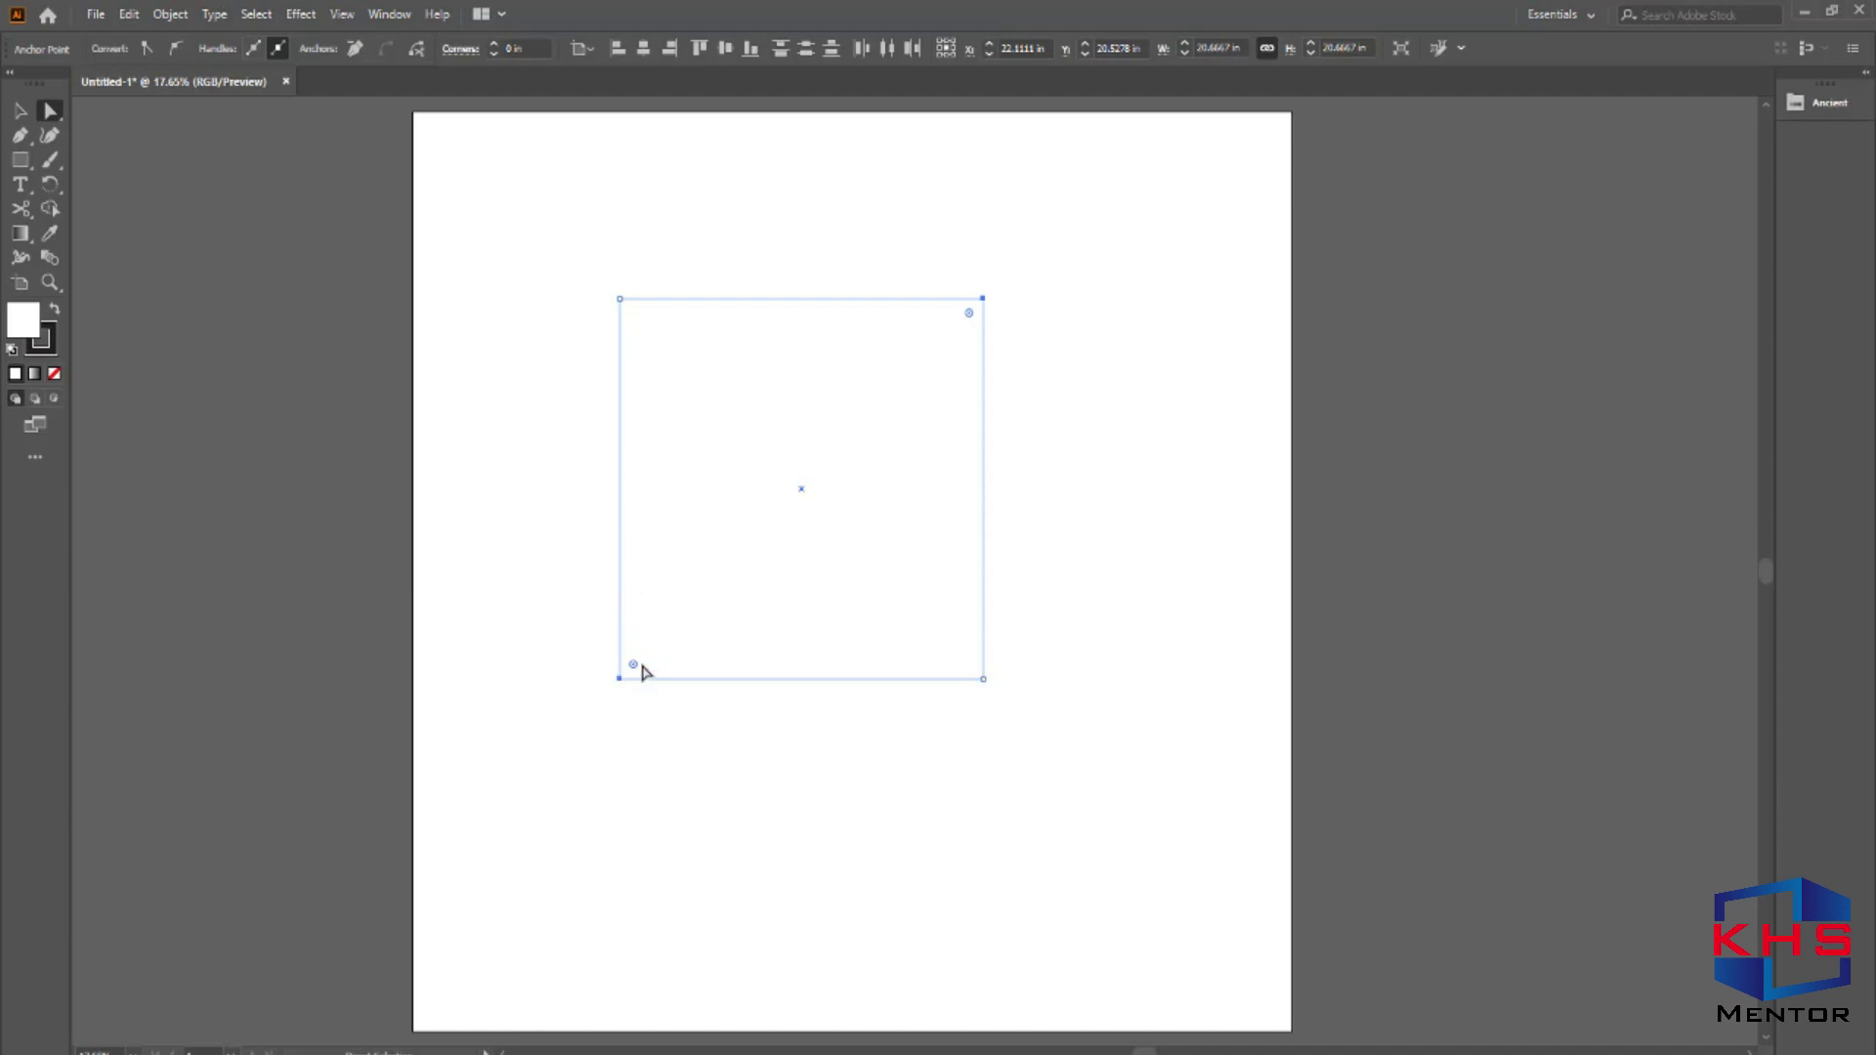
pyautogui.moveTo(634, 670); pyautogui.dragTo(832, 677)
pyautogui.click(761, 755)
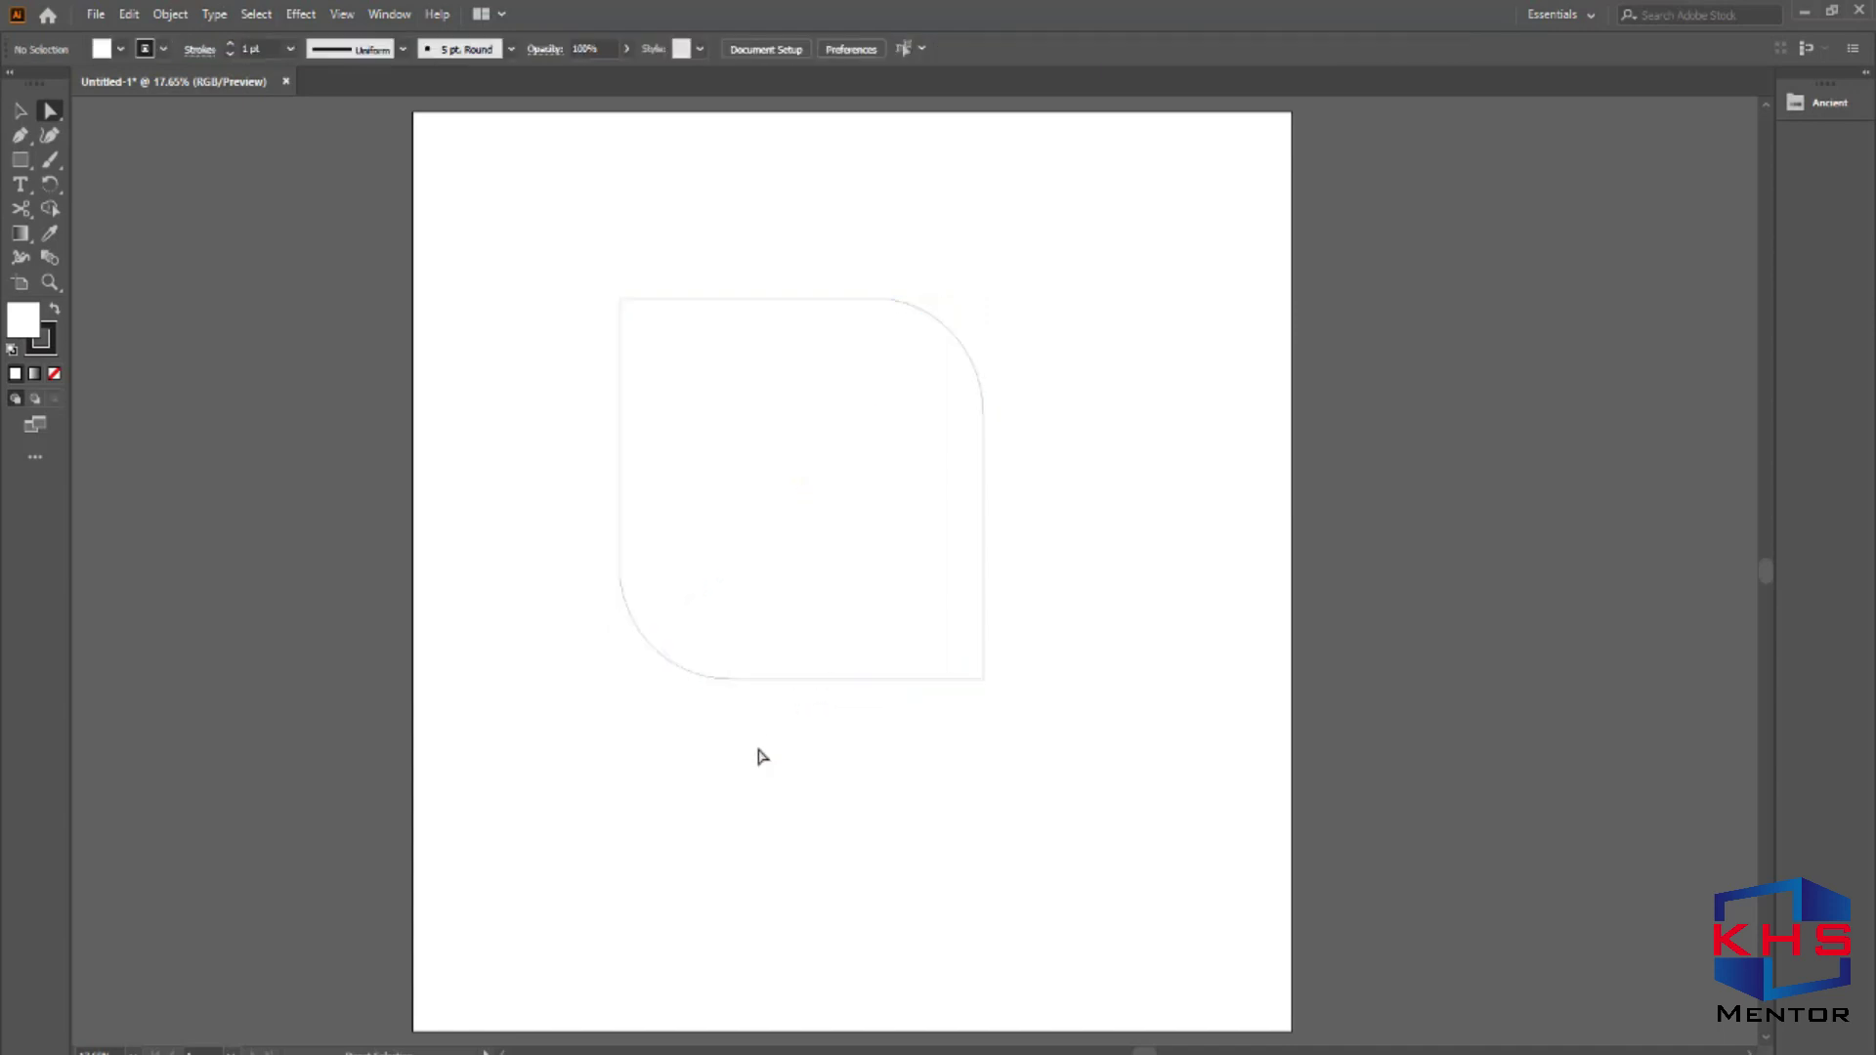
# Set the stroke weight of the two-corner rounded shape to 20 pt.
pyautogui.click(781, 537)
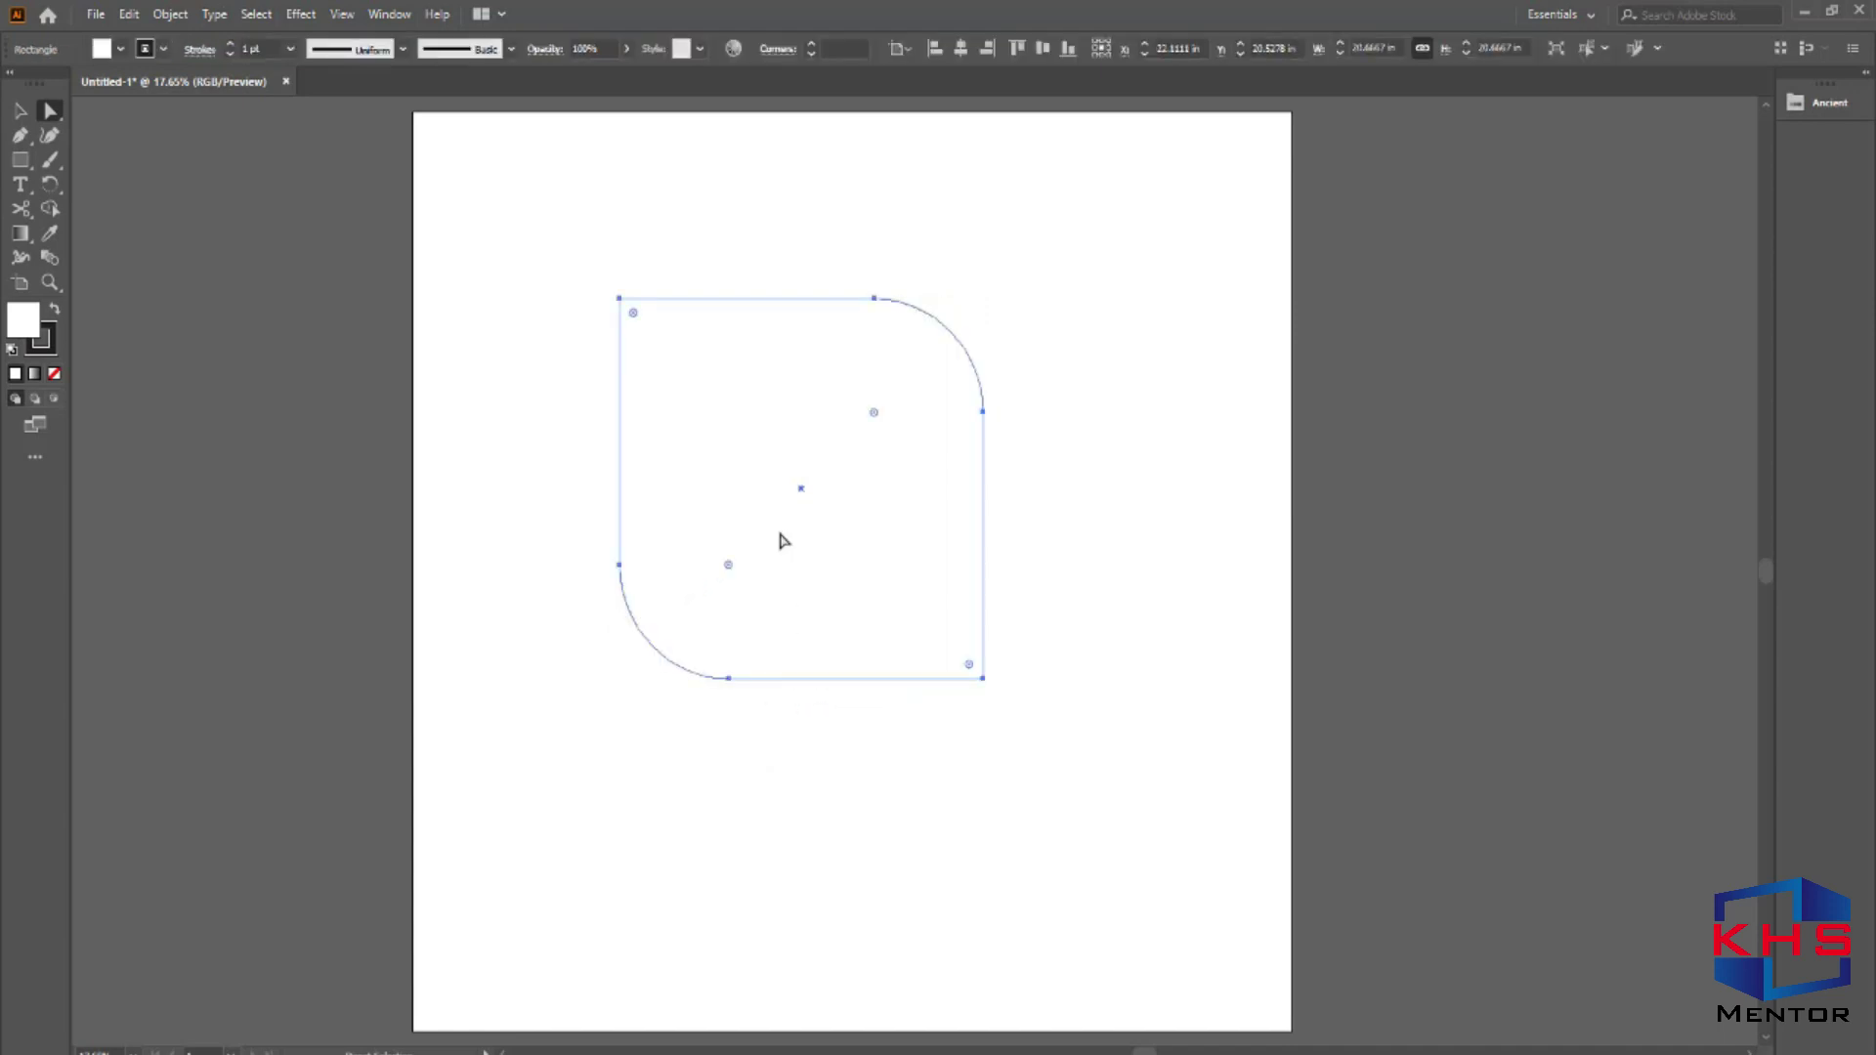
pyautogui.click(229, 45)
pyautogui.click(229, 45)
pyautogui.click(229, 45)
pyautogui.click(229, 45)
pyautogui.click(229, 45)
pyautogui.click(230, 45)
pyautogui.click(230, 45)
pyautogui.click(230, 45)
pyautogui.click(229, 45)
pyautogui.click(229, 45)
pyautogui.click(230, 45)
pyautogui.click(230, 45)
pyautogui.click(230, 45)
pyautogui.click(230, 45)
pyautogui.click(20, 111)
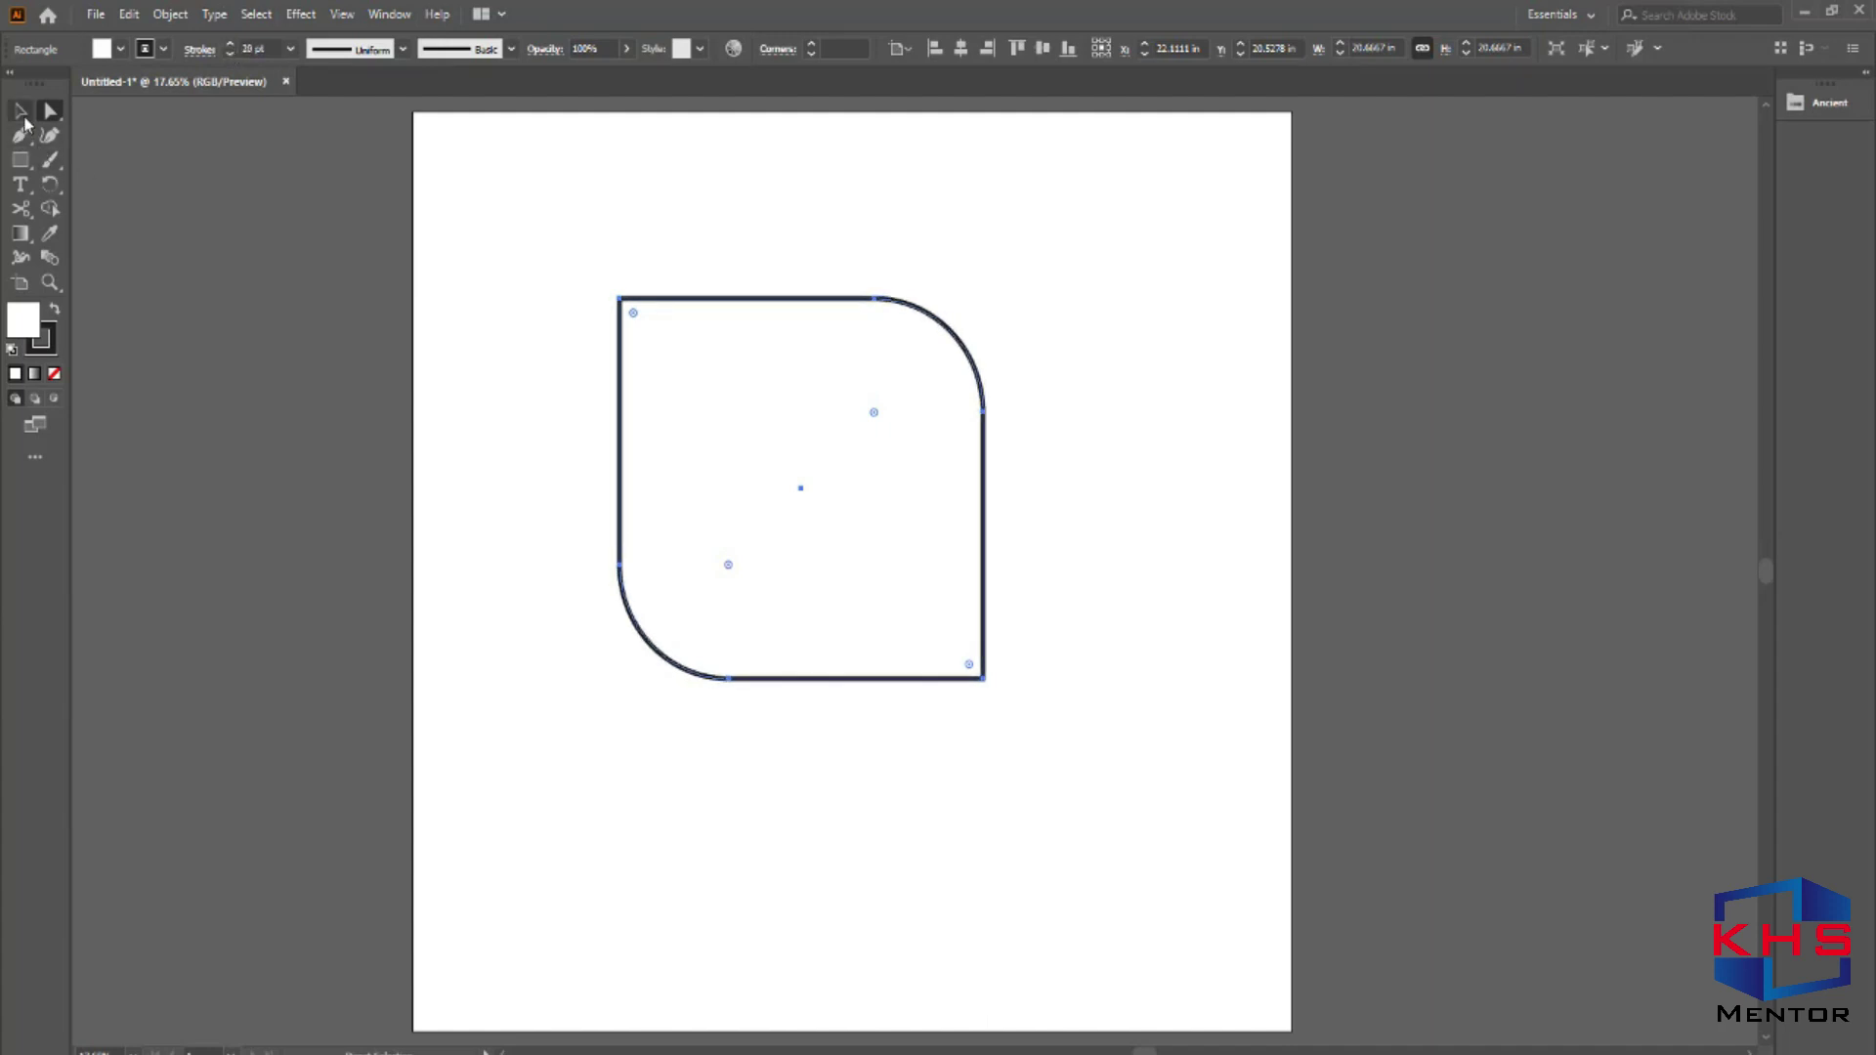
# Select the whole rounded shape and expand its fill and stroke.
pyautogui.click(1094, 284)
pyautogui.moveTo(1006, 256); pyautogui.dragTo(853, 464)
pyautogui.moveTo(985, 296)
pyautogui.mouseDown()
pyautogui.moveTo(859, 415)
pyautogui.moveTo(1020, 275)
pyautogui.moveTo(850, 436)
pyautogui.moveTo(1014, 303)
pyautogui.mouseUp()
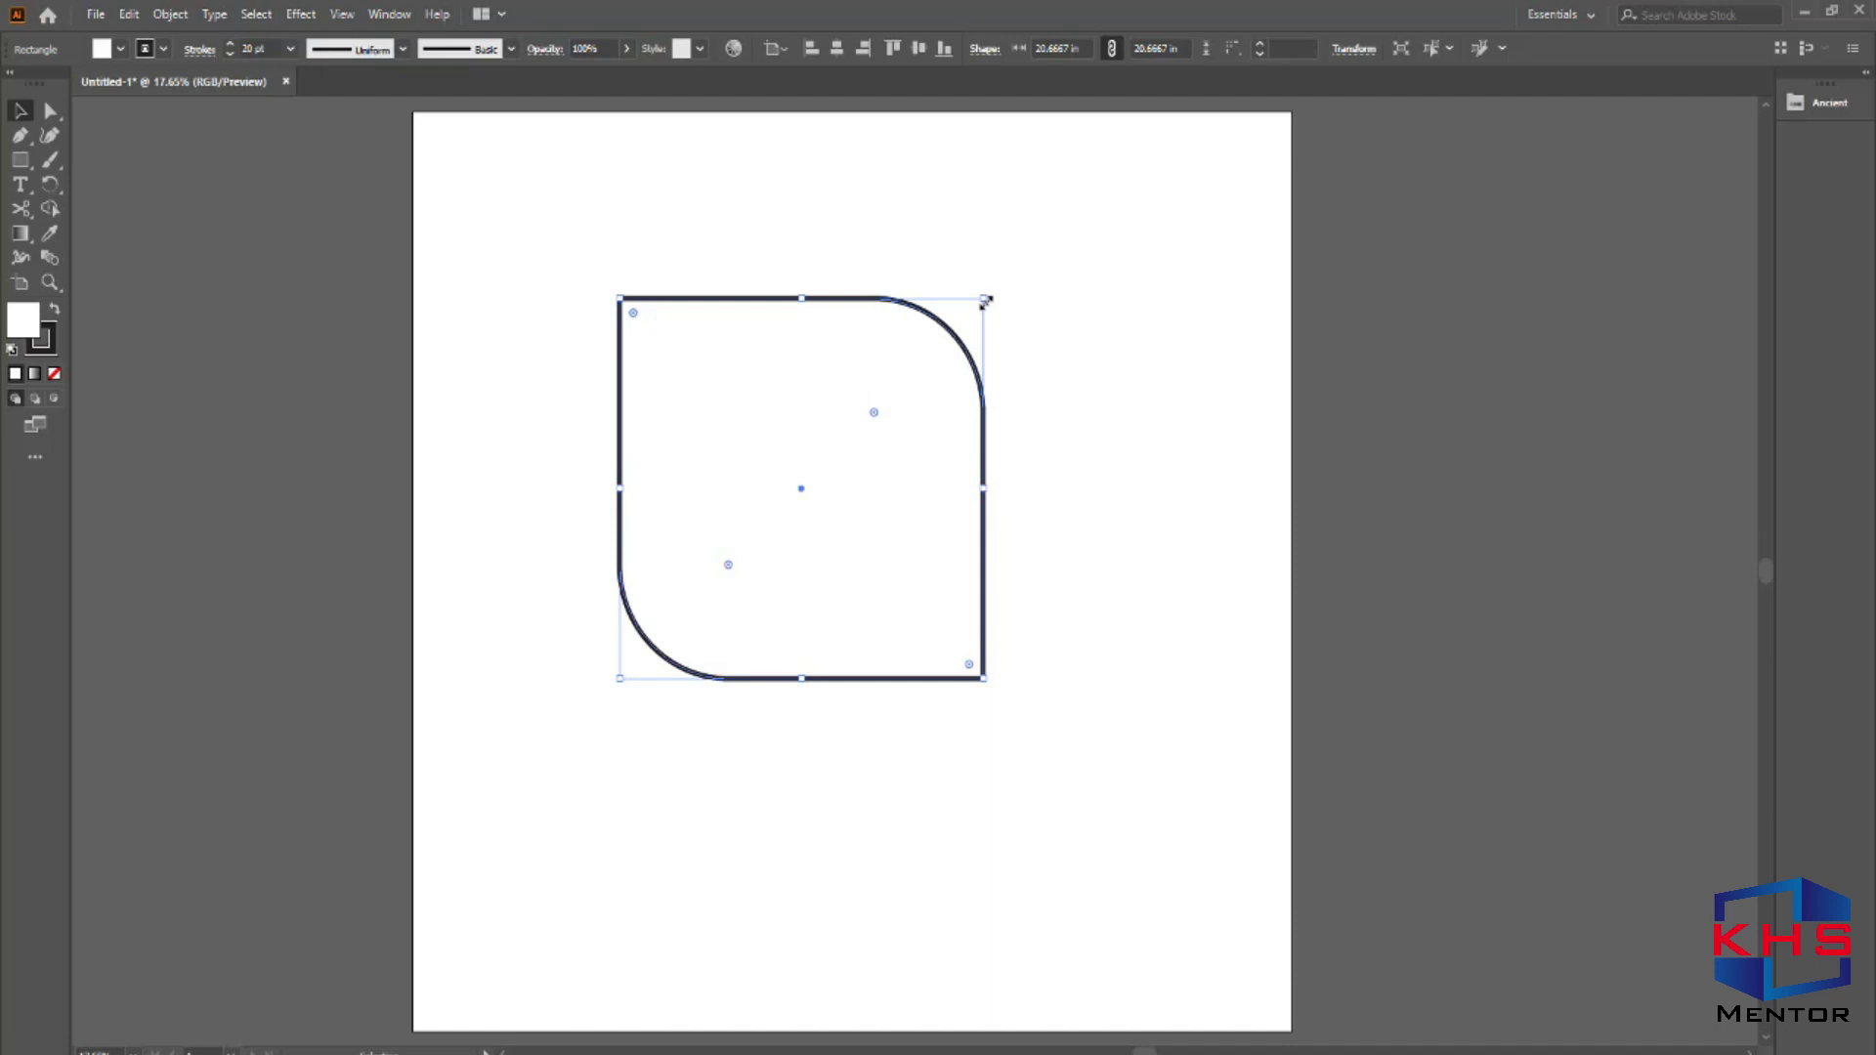
pyautogui.moveTo(987, 295); pyautogui.dragTo(1055, 301)
pyautogui.click(183, 17)
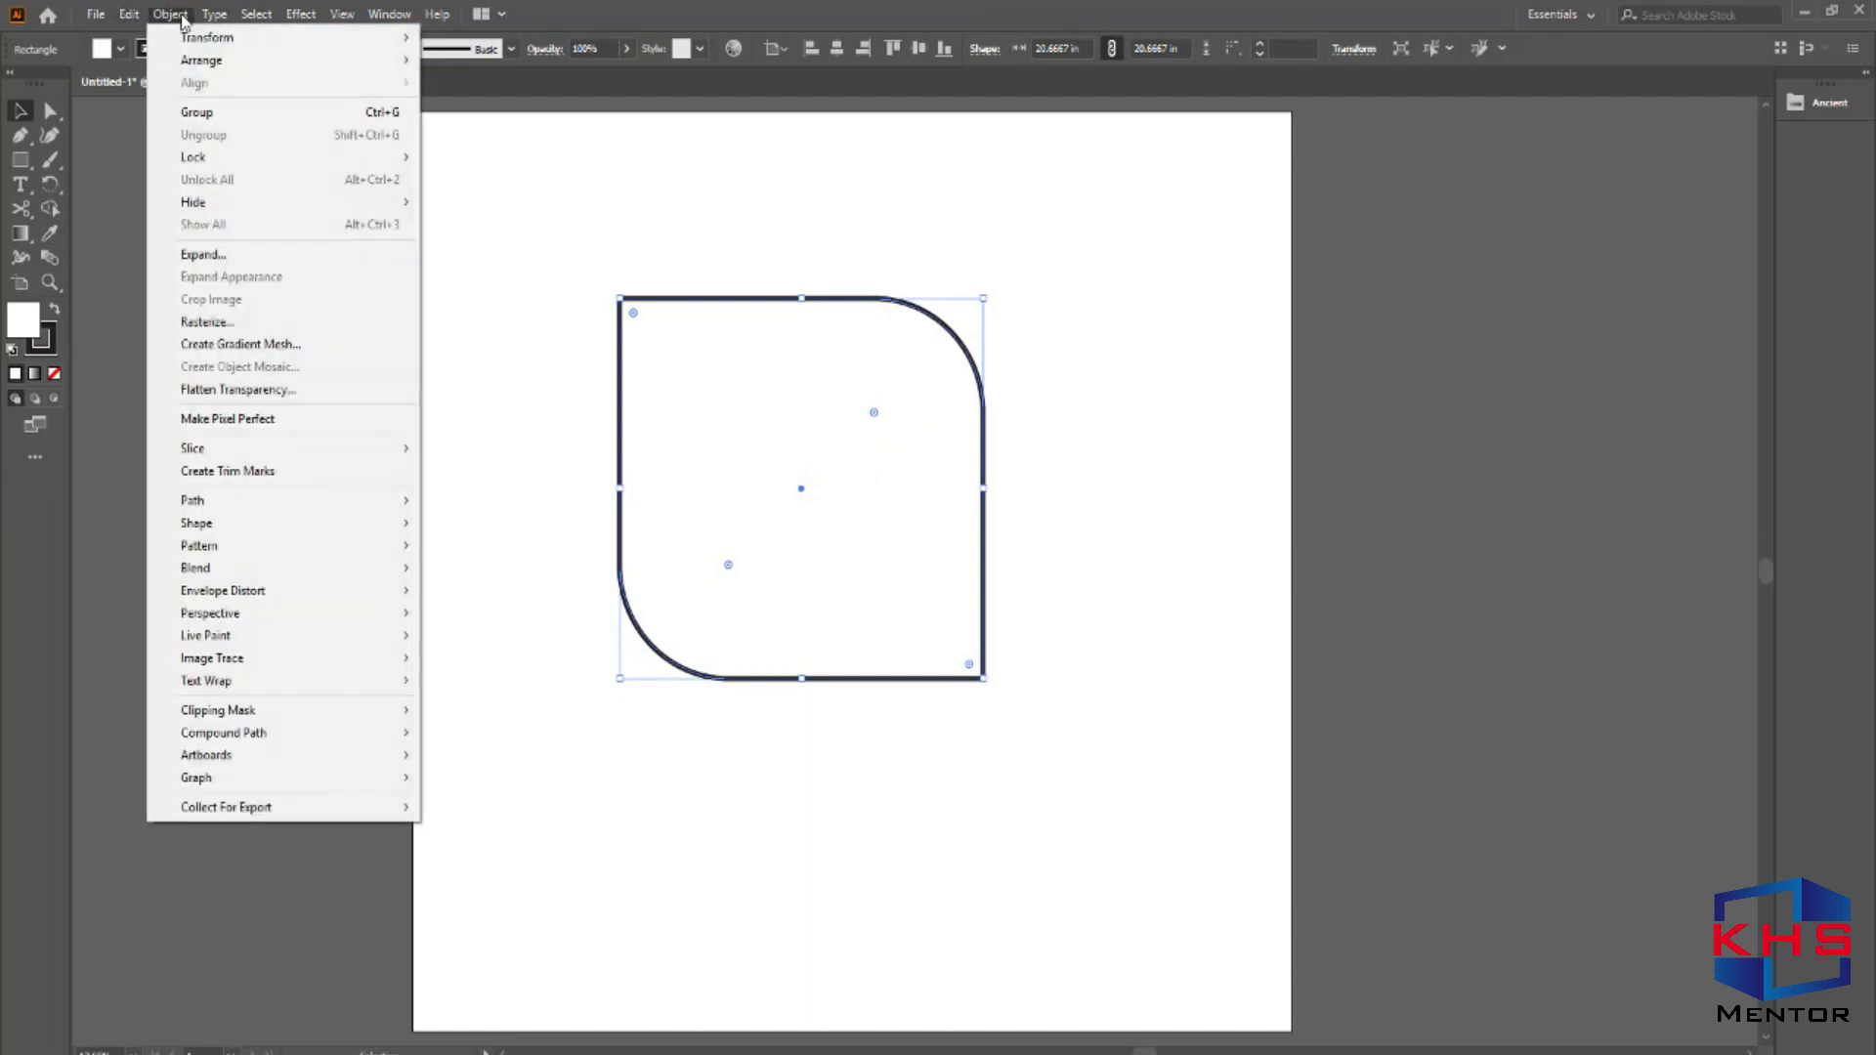
pyautogui.click(227, 256)
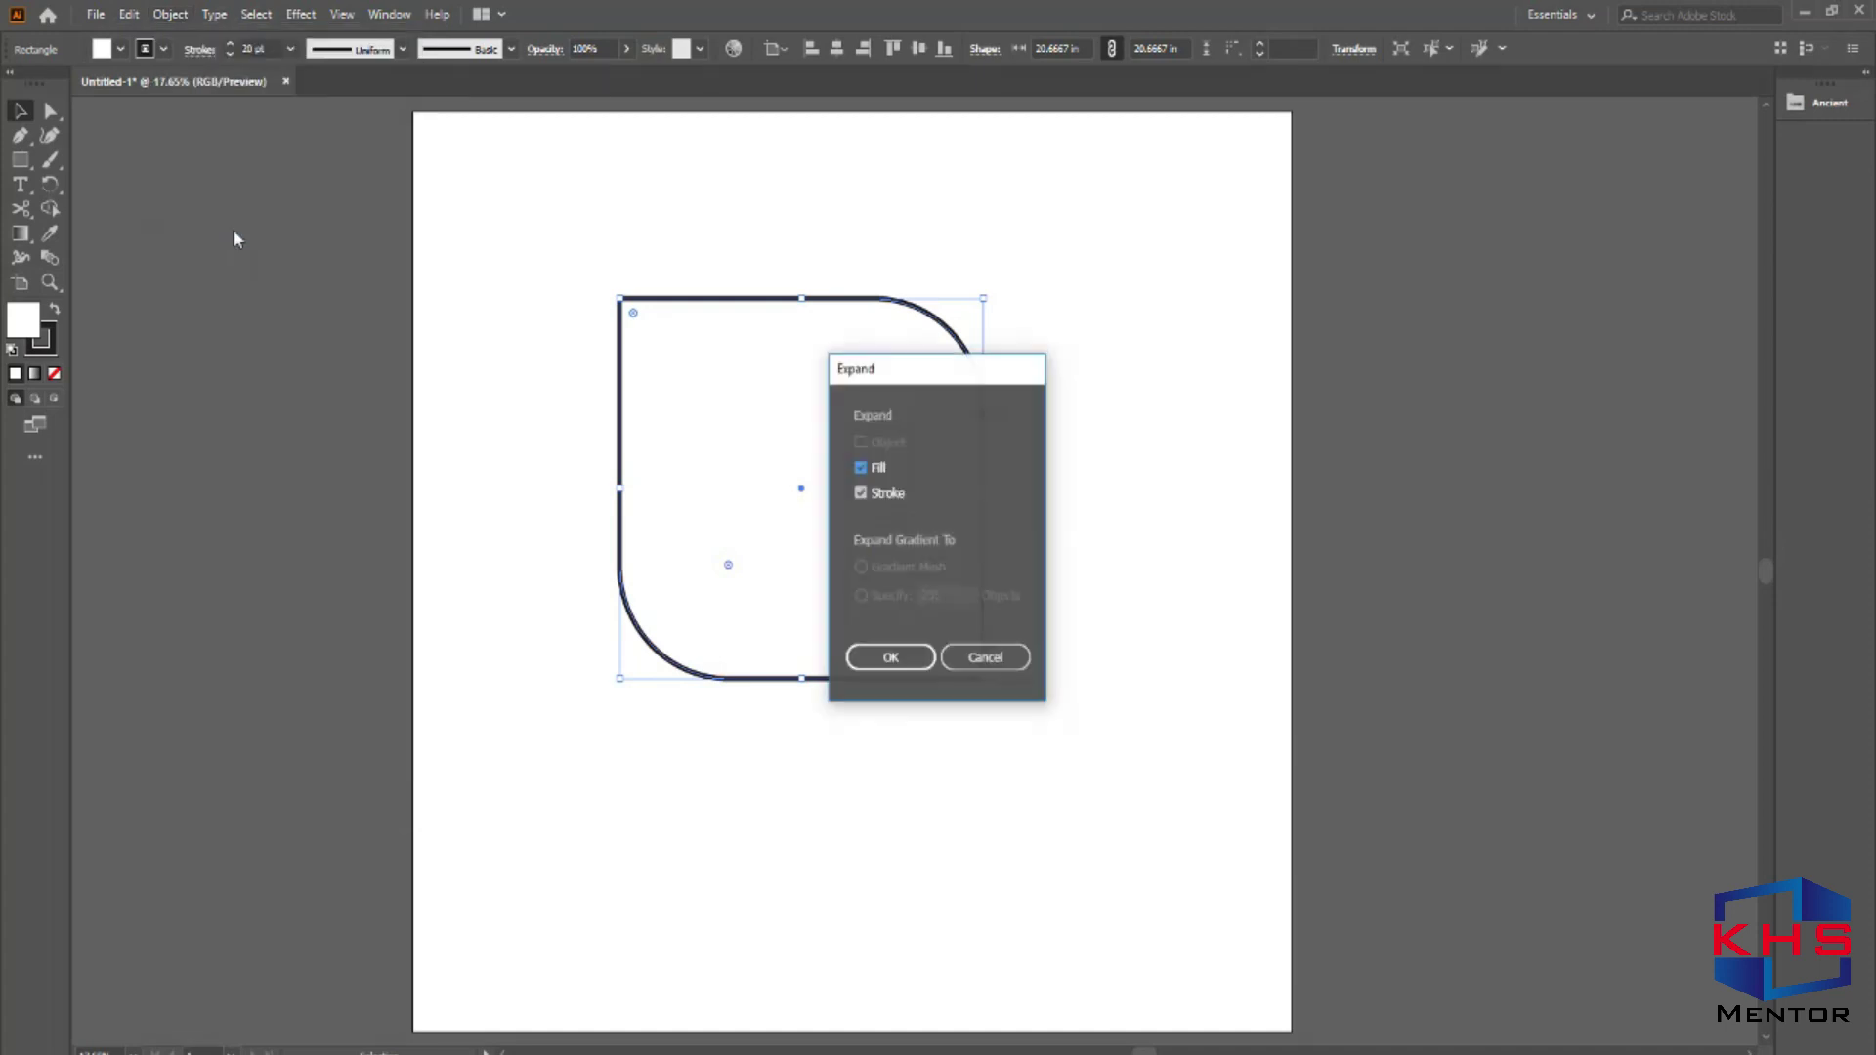
pyautogui.click(889, 653)
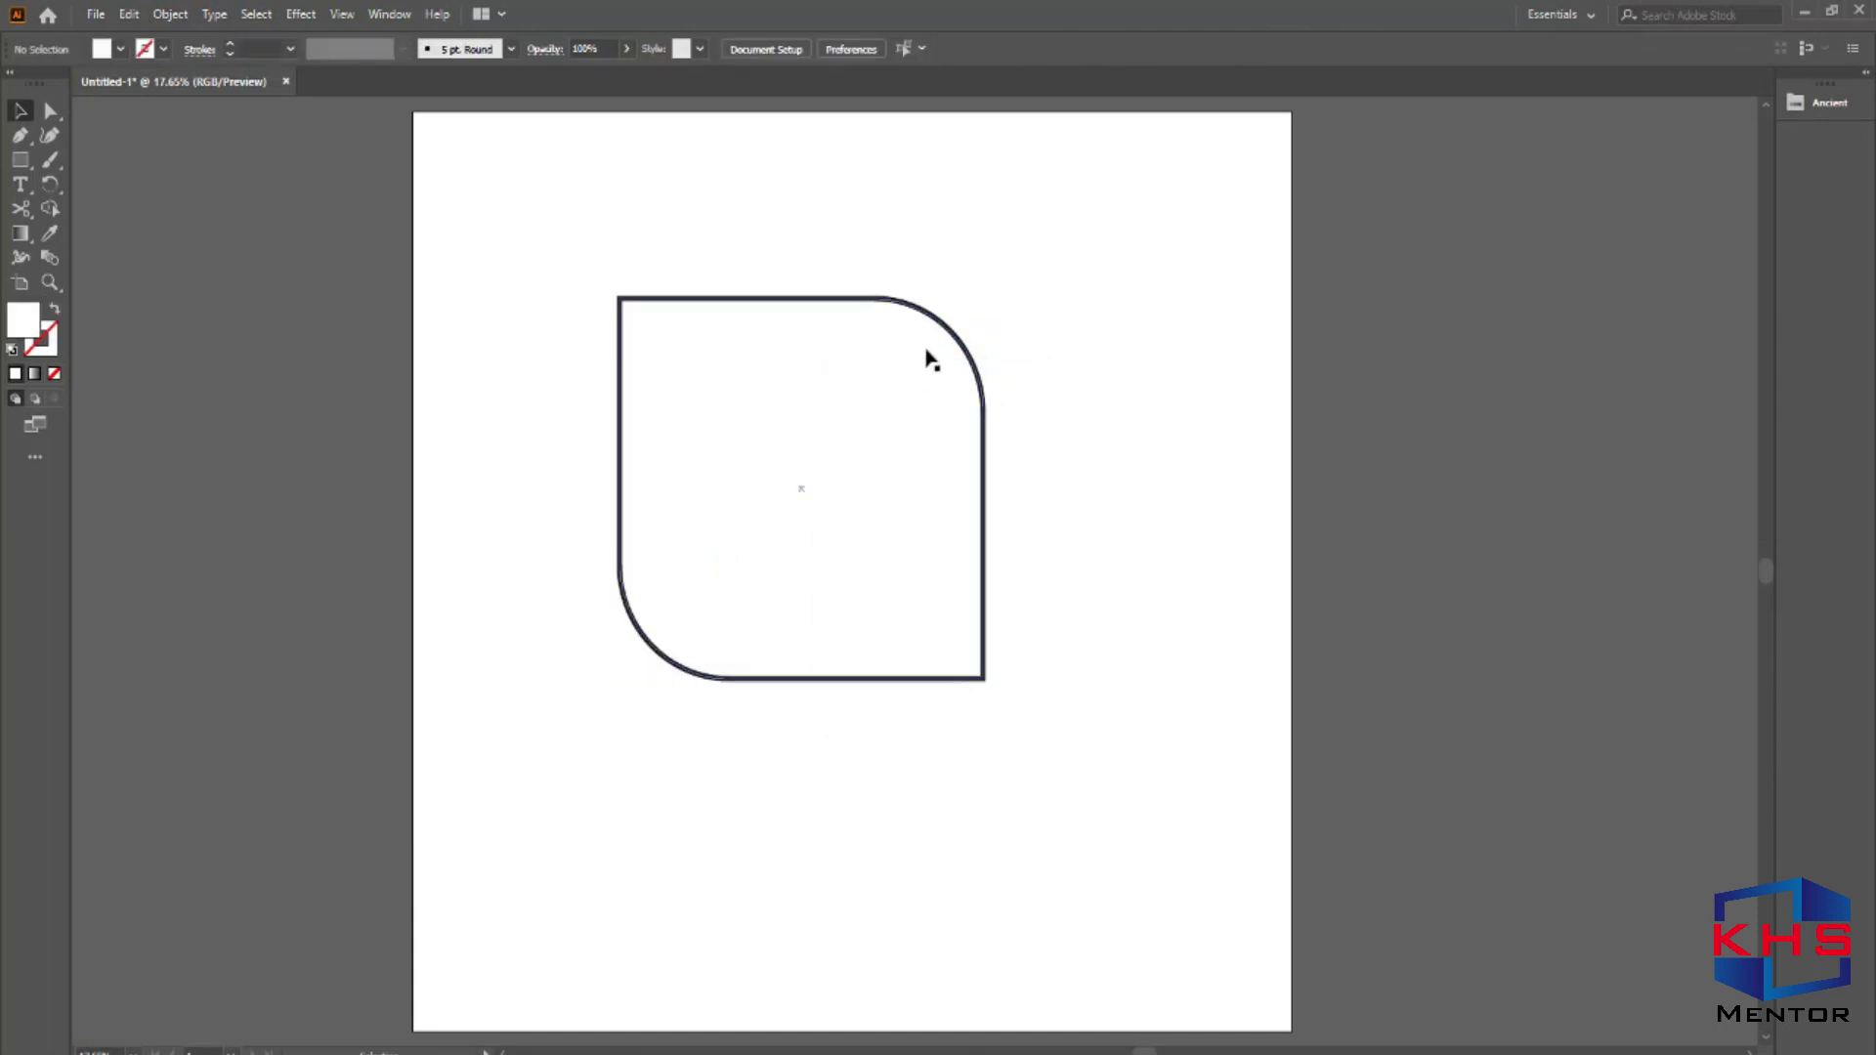
# Delete the expanded rounded shape from the artboard.
pyautogui.moveTo(987, 294); pyautogui.dragTo(863, 420)
pyautogui.click(951, 385)
pyautogui.click(835, 452)
pyautogui.press('Delete')
# Draw a new square about 18.36 in wide in the upper-middle area of the artboard.
pyautogui.press('m')
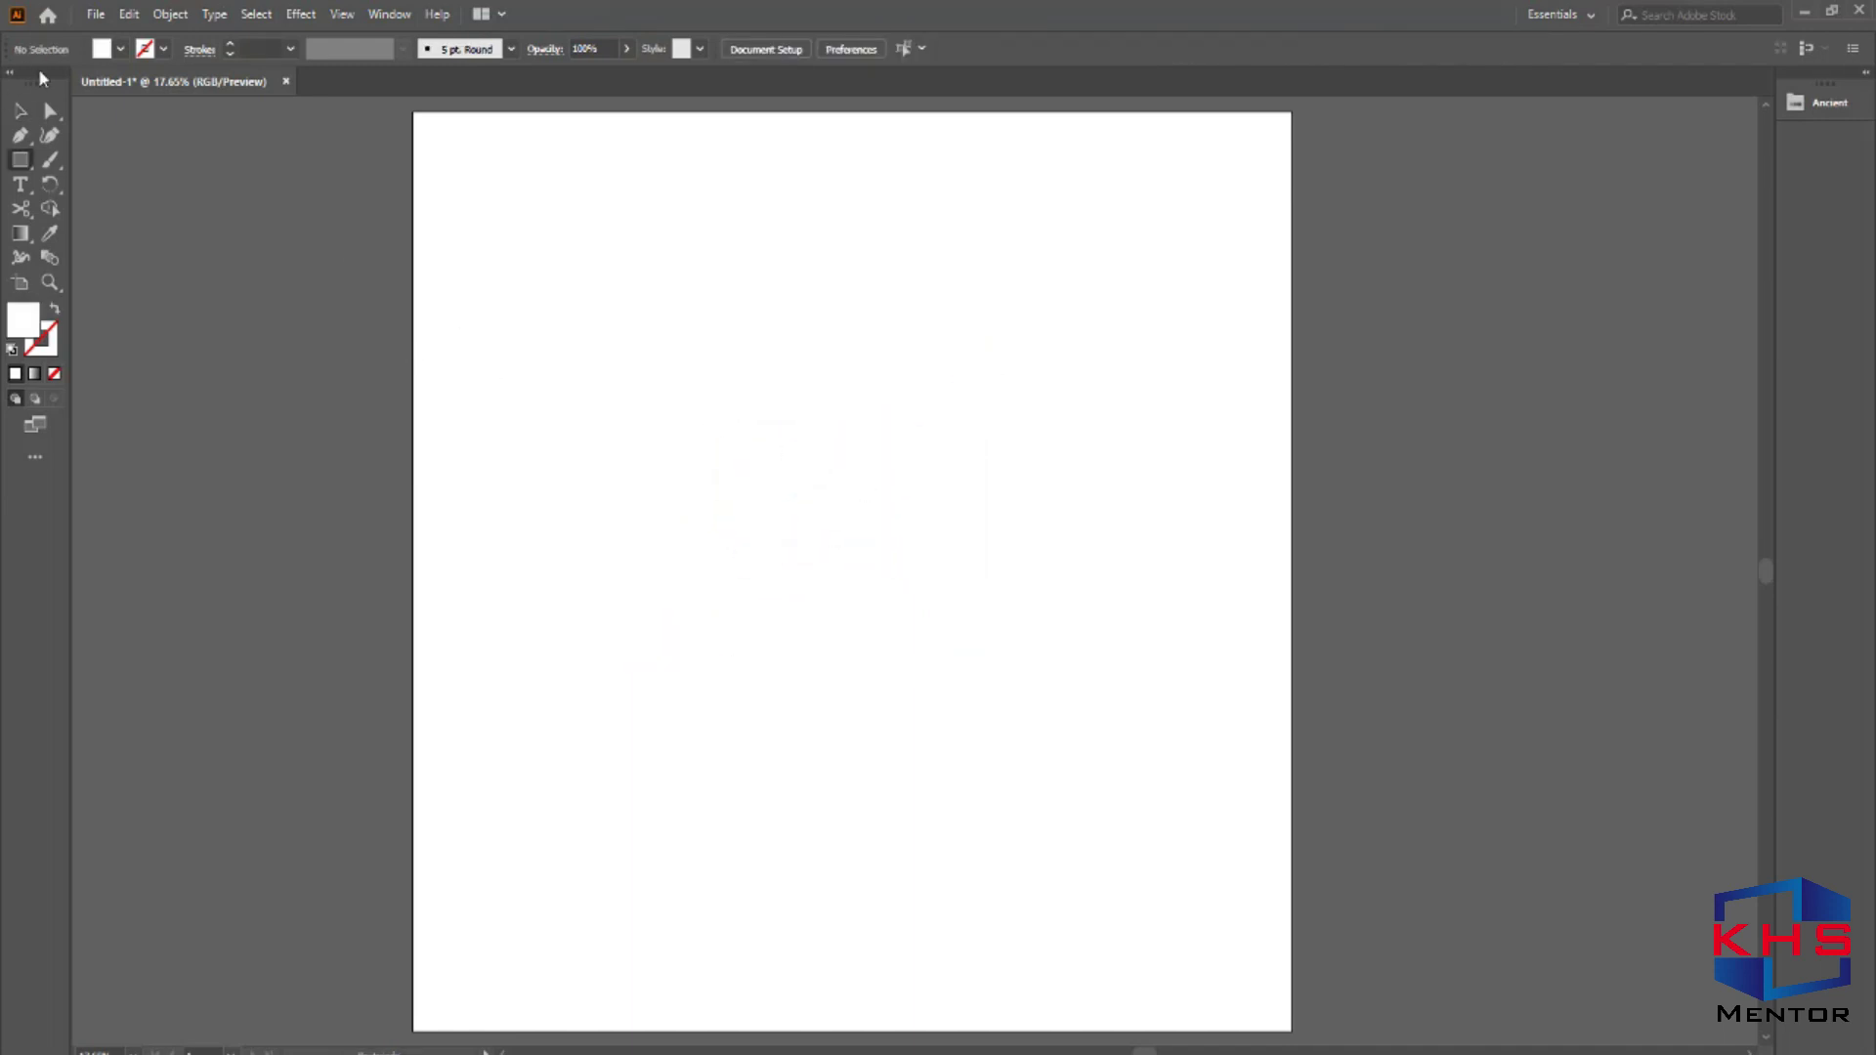
pyautogui.moveTo(615, 290); pyautogui.dragTo(939, 626)
pyautogui.press('v')
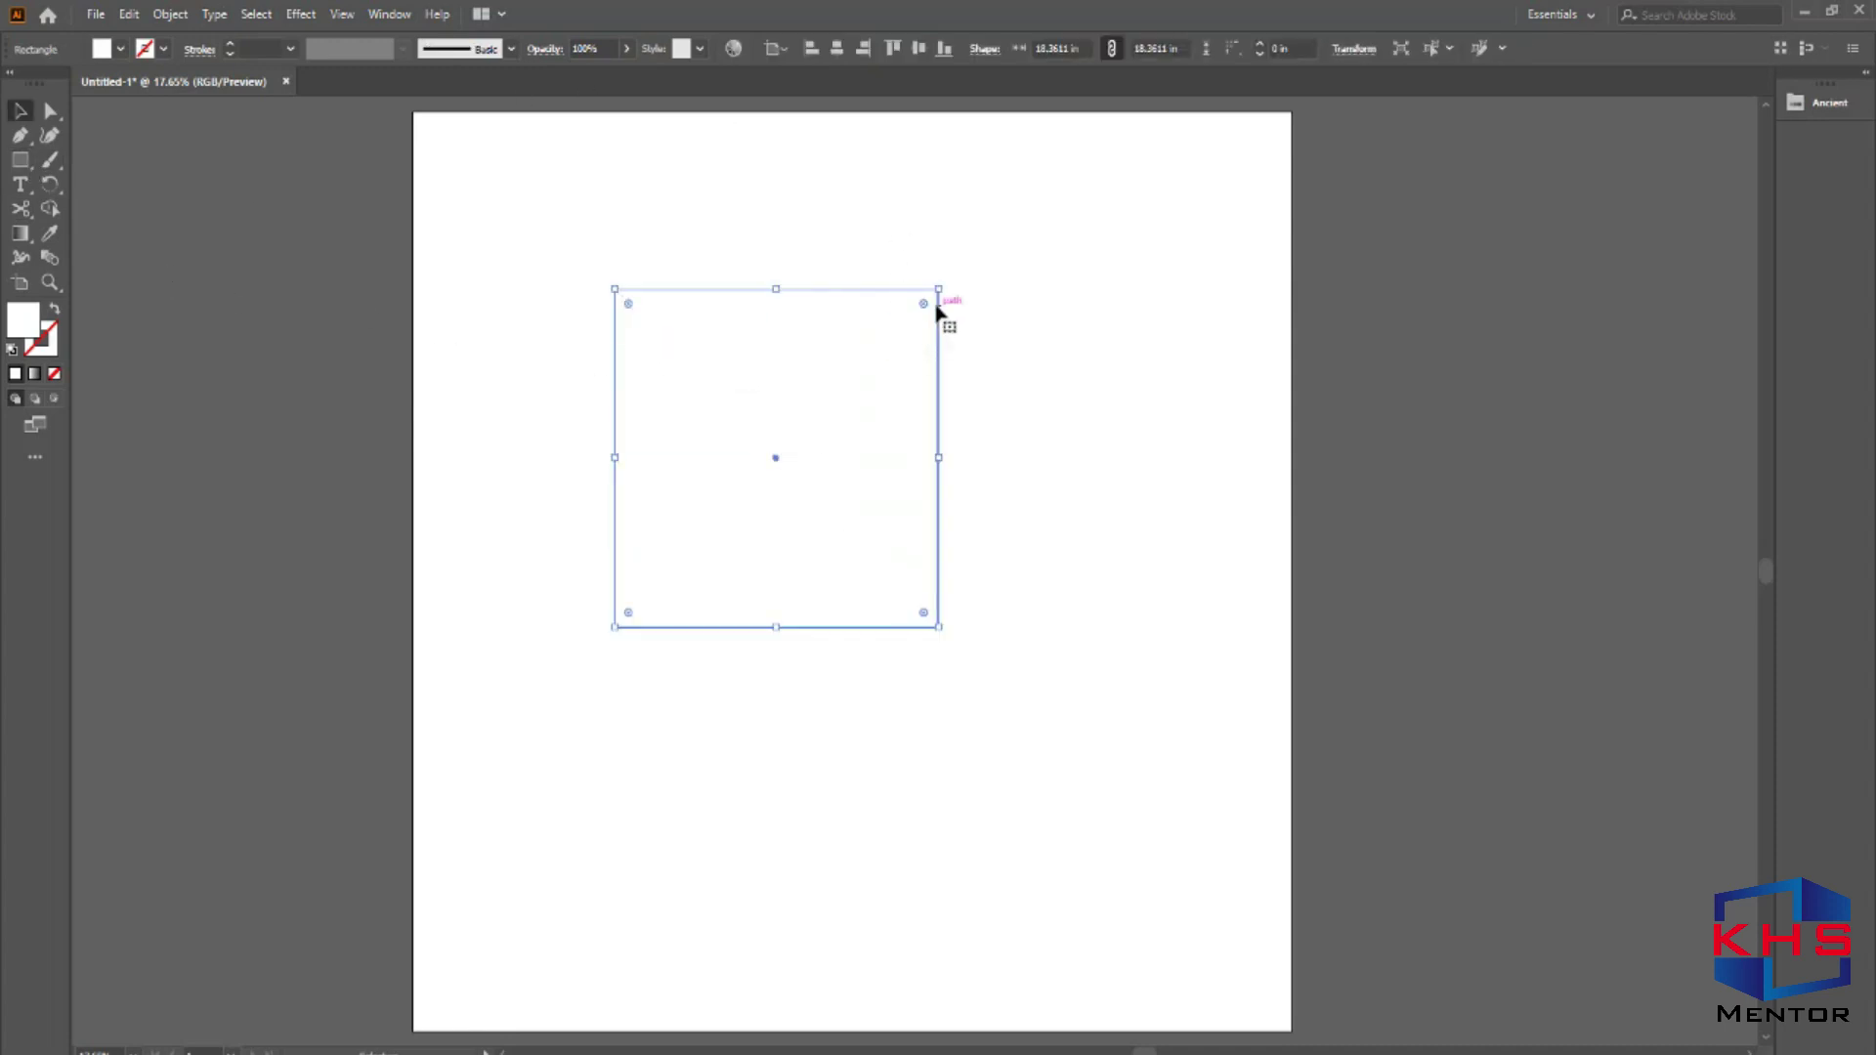
# Try rounding all corners of the new square, and only its lower-right corner to about 3.69 in, undoing each attempt.
pyautogui.moveTo(926, 306); pyautogui.dragTo(649, 356)
pyautogui.hotkey('ctrl', 'z')
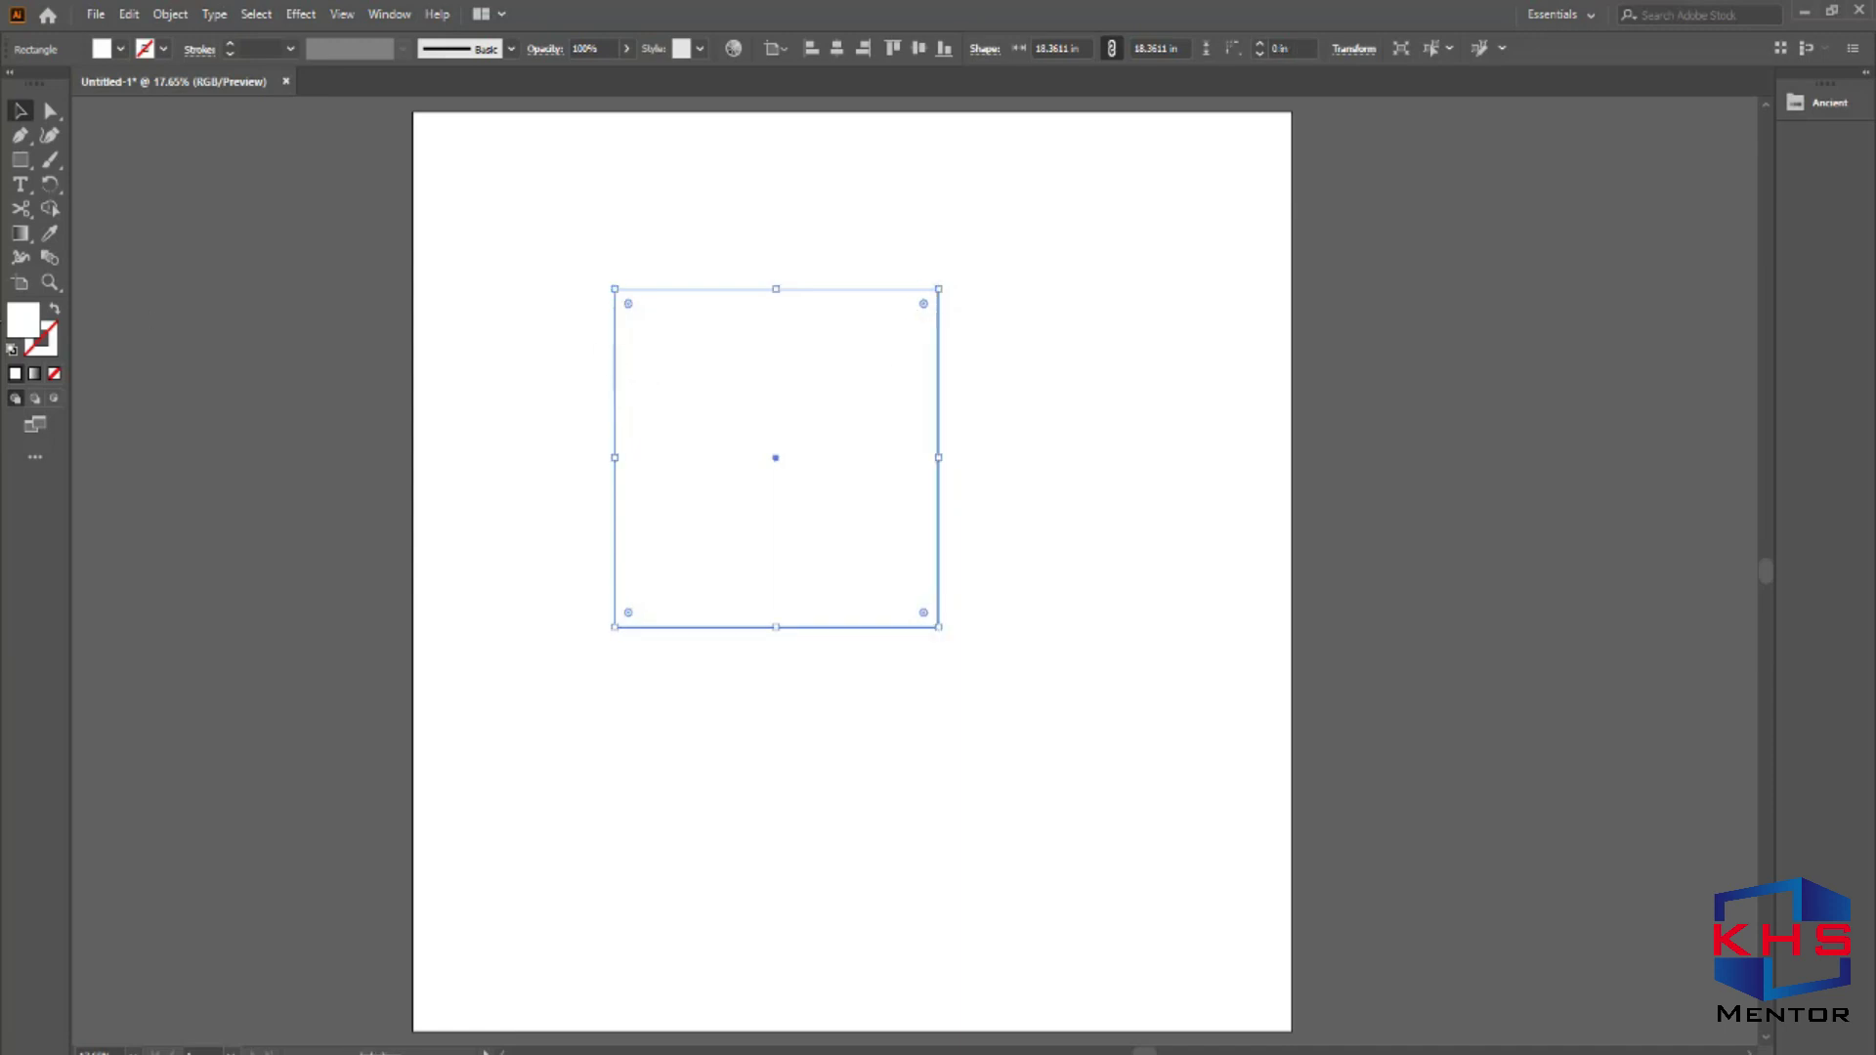
pyautogui.click(51, 113)
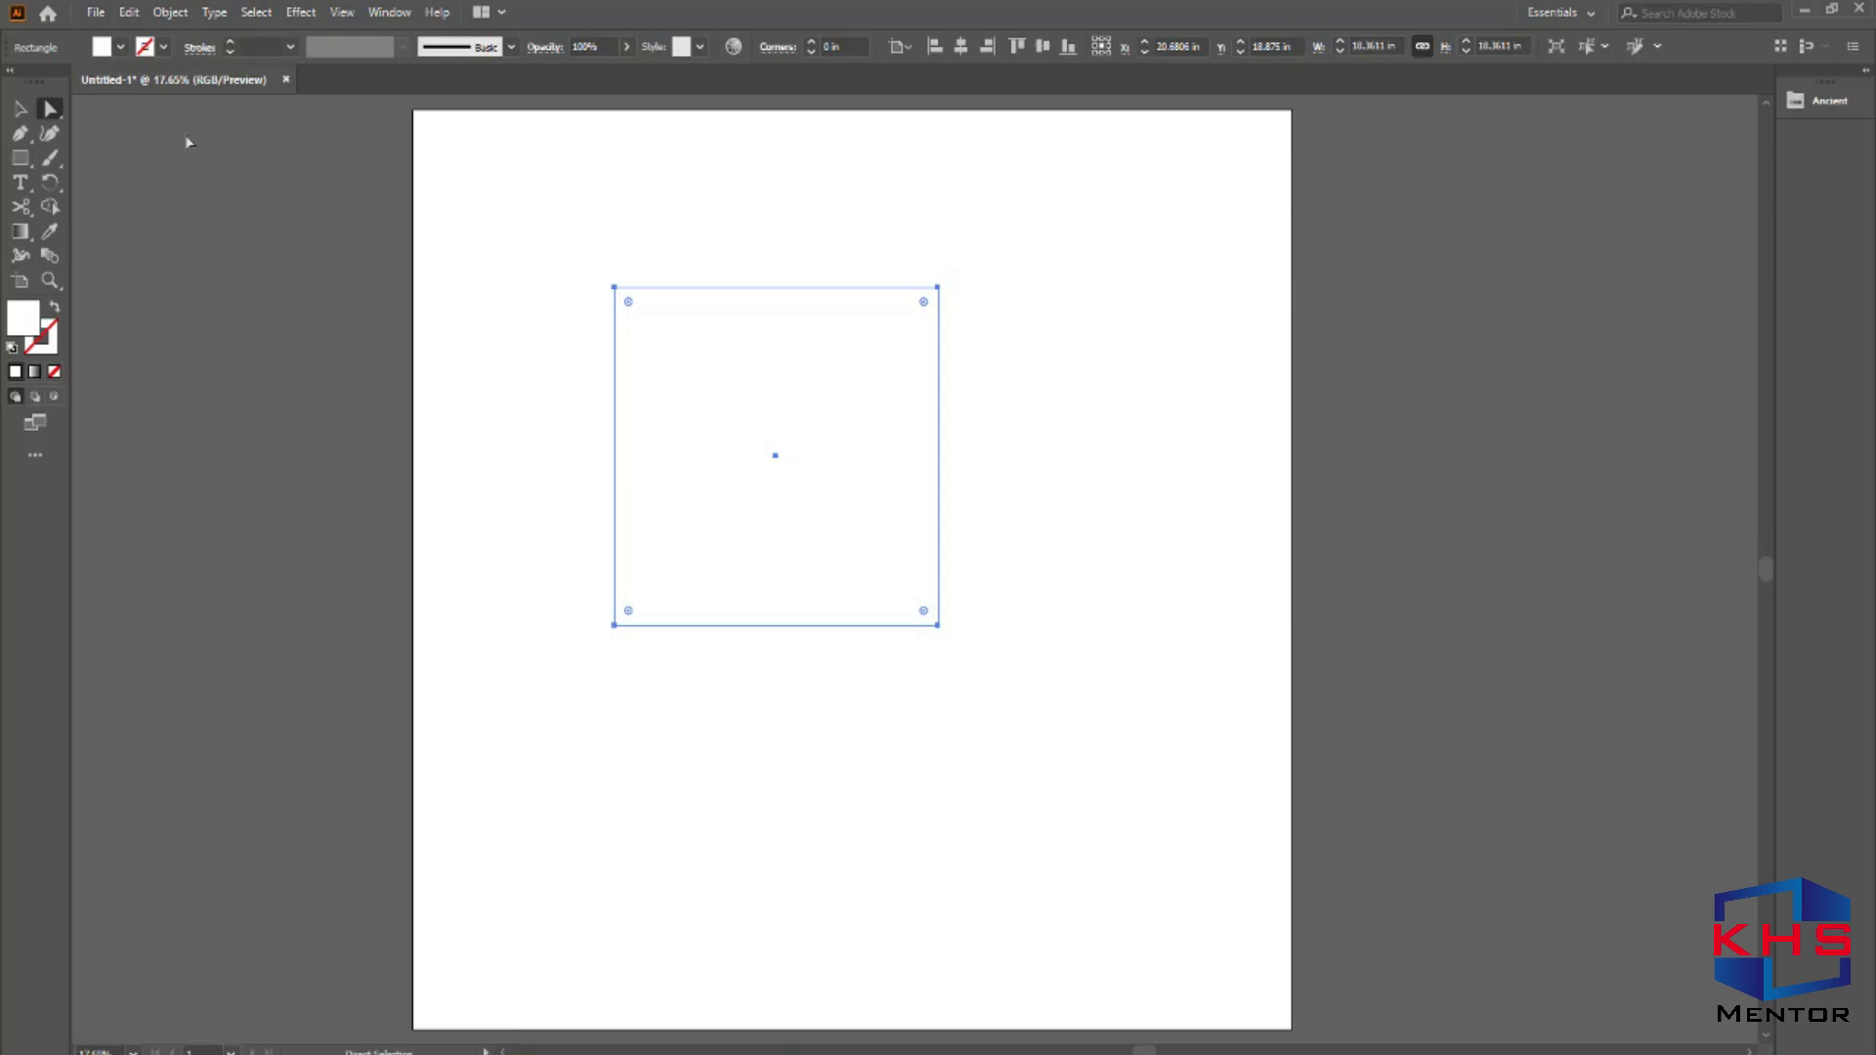
pyautogui.click(924, 613)
pyautogui.moveTo(983, 589); pyautogui.dragTo(887, 678)
pyautogui.moveTo(926, 616); pyautogui.dragTo(812, 632)
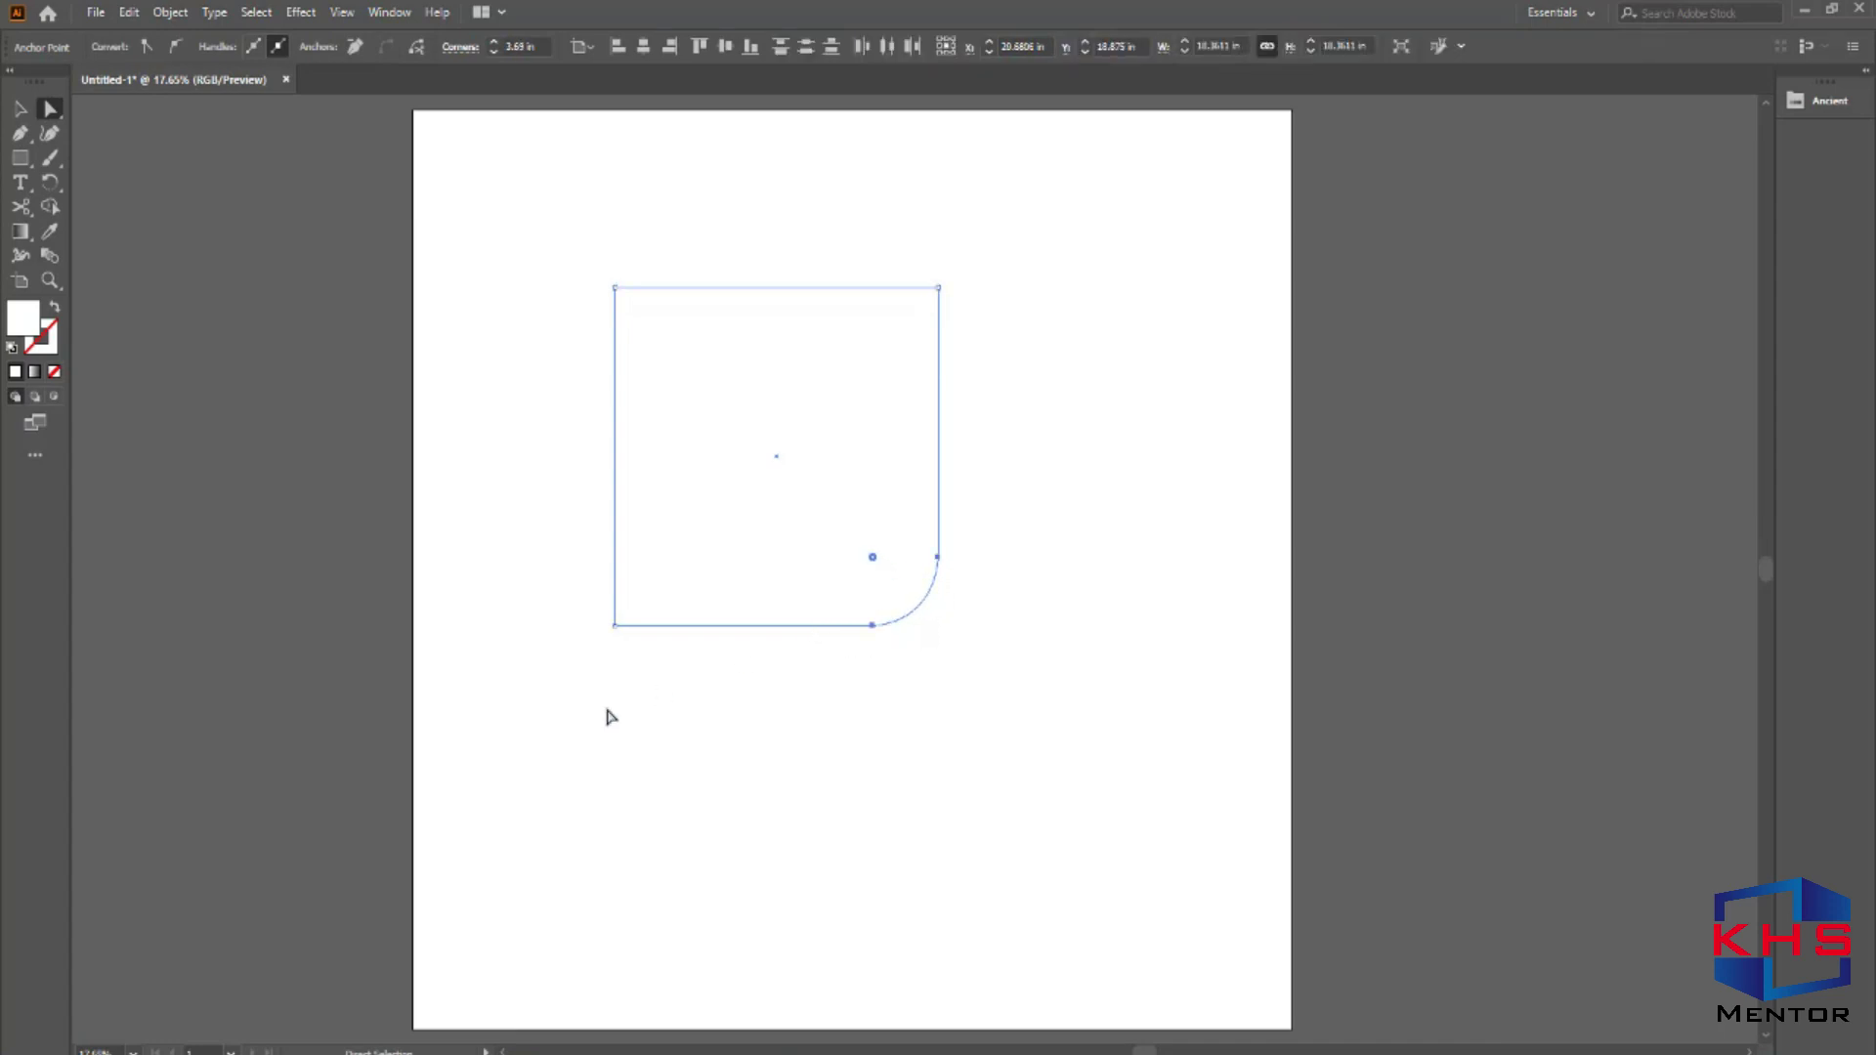
pyautogui.hotkey('ctrl', 'z')
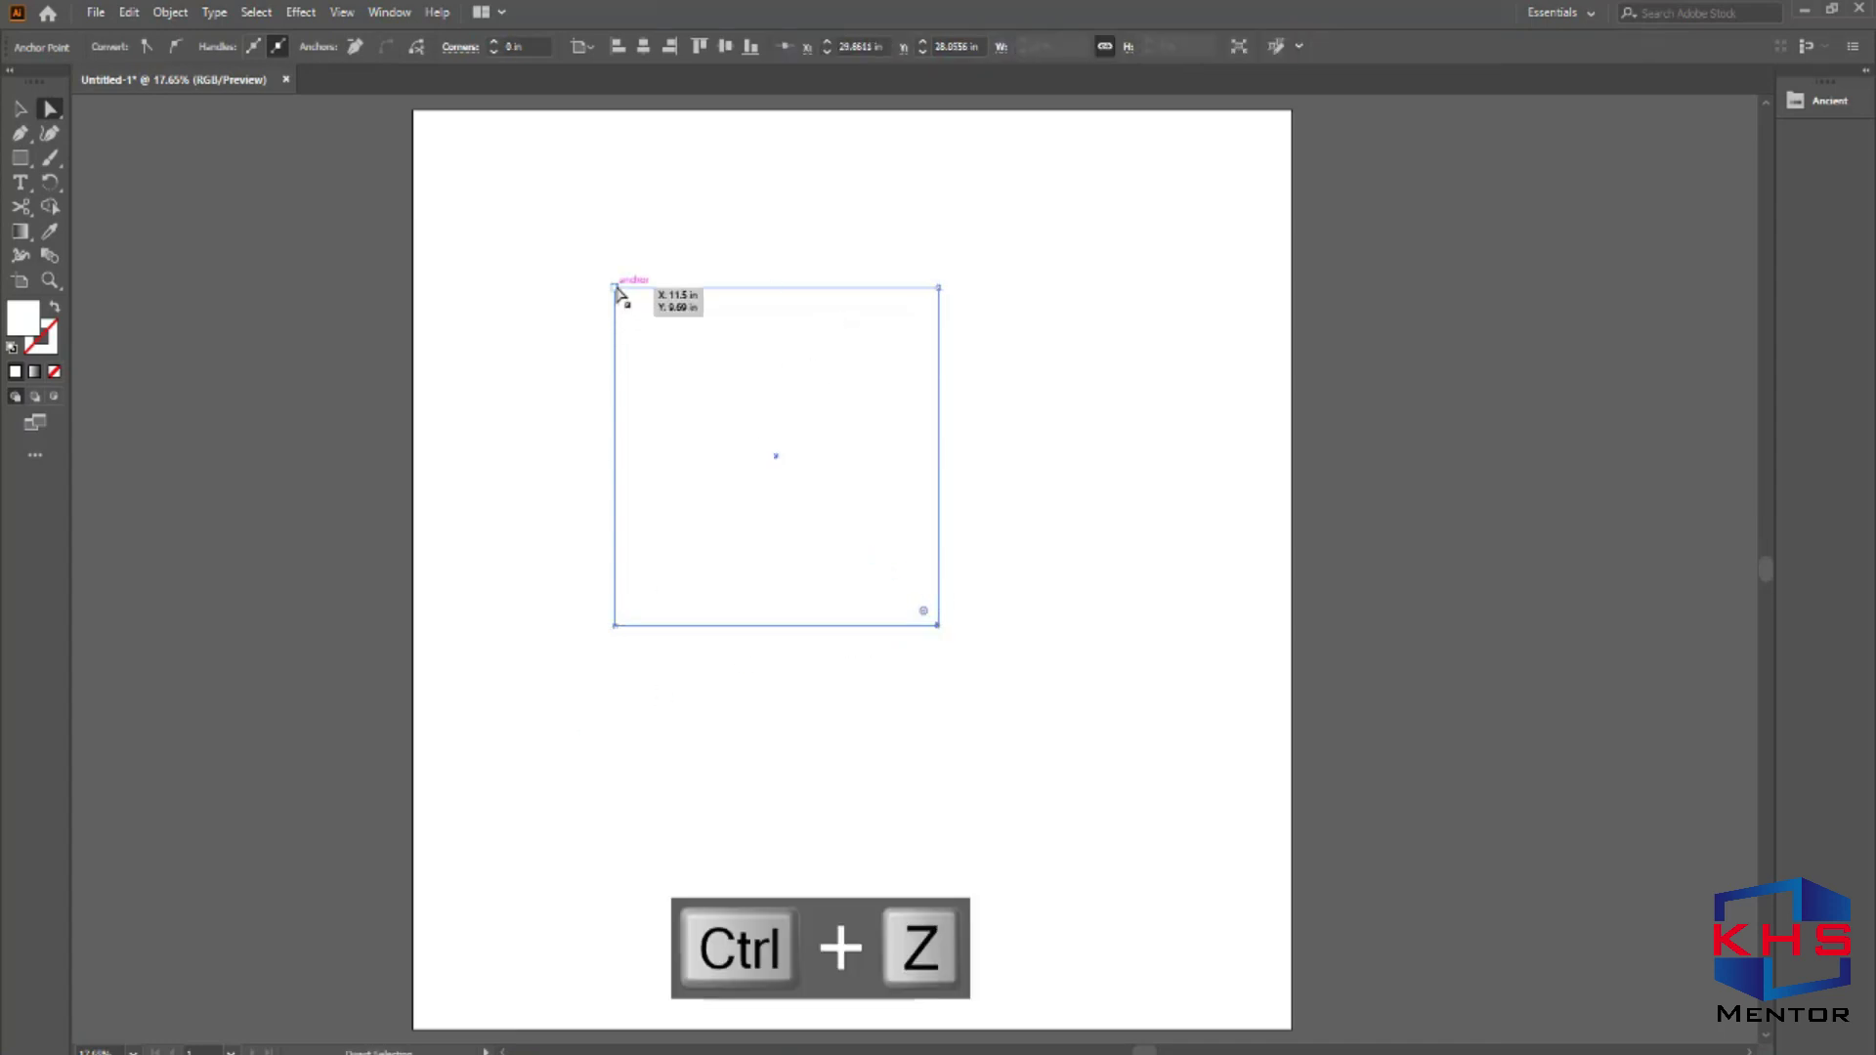
# Round the square's upper-right, lower-right and lower-left corners together to about 3.85 in, and select only its upper-left anchor point.
pyautogui.moveTo(971, 265); pyautogui.dragTo(894, 335)
pyautogui.moveTo(1032, 592); pyautogui.dragTo(860, 674)
pyautogui.moveTo(450, 770); pyautogui.dragTo(689, 538)
pyautogui.moveTo(923, 305); pyautogui.dragTo(869, 358)
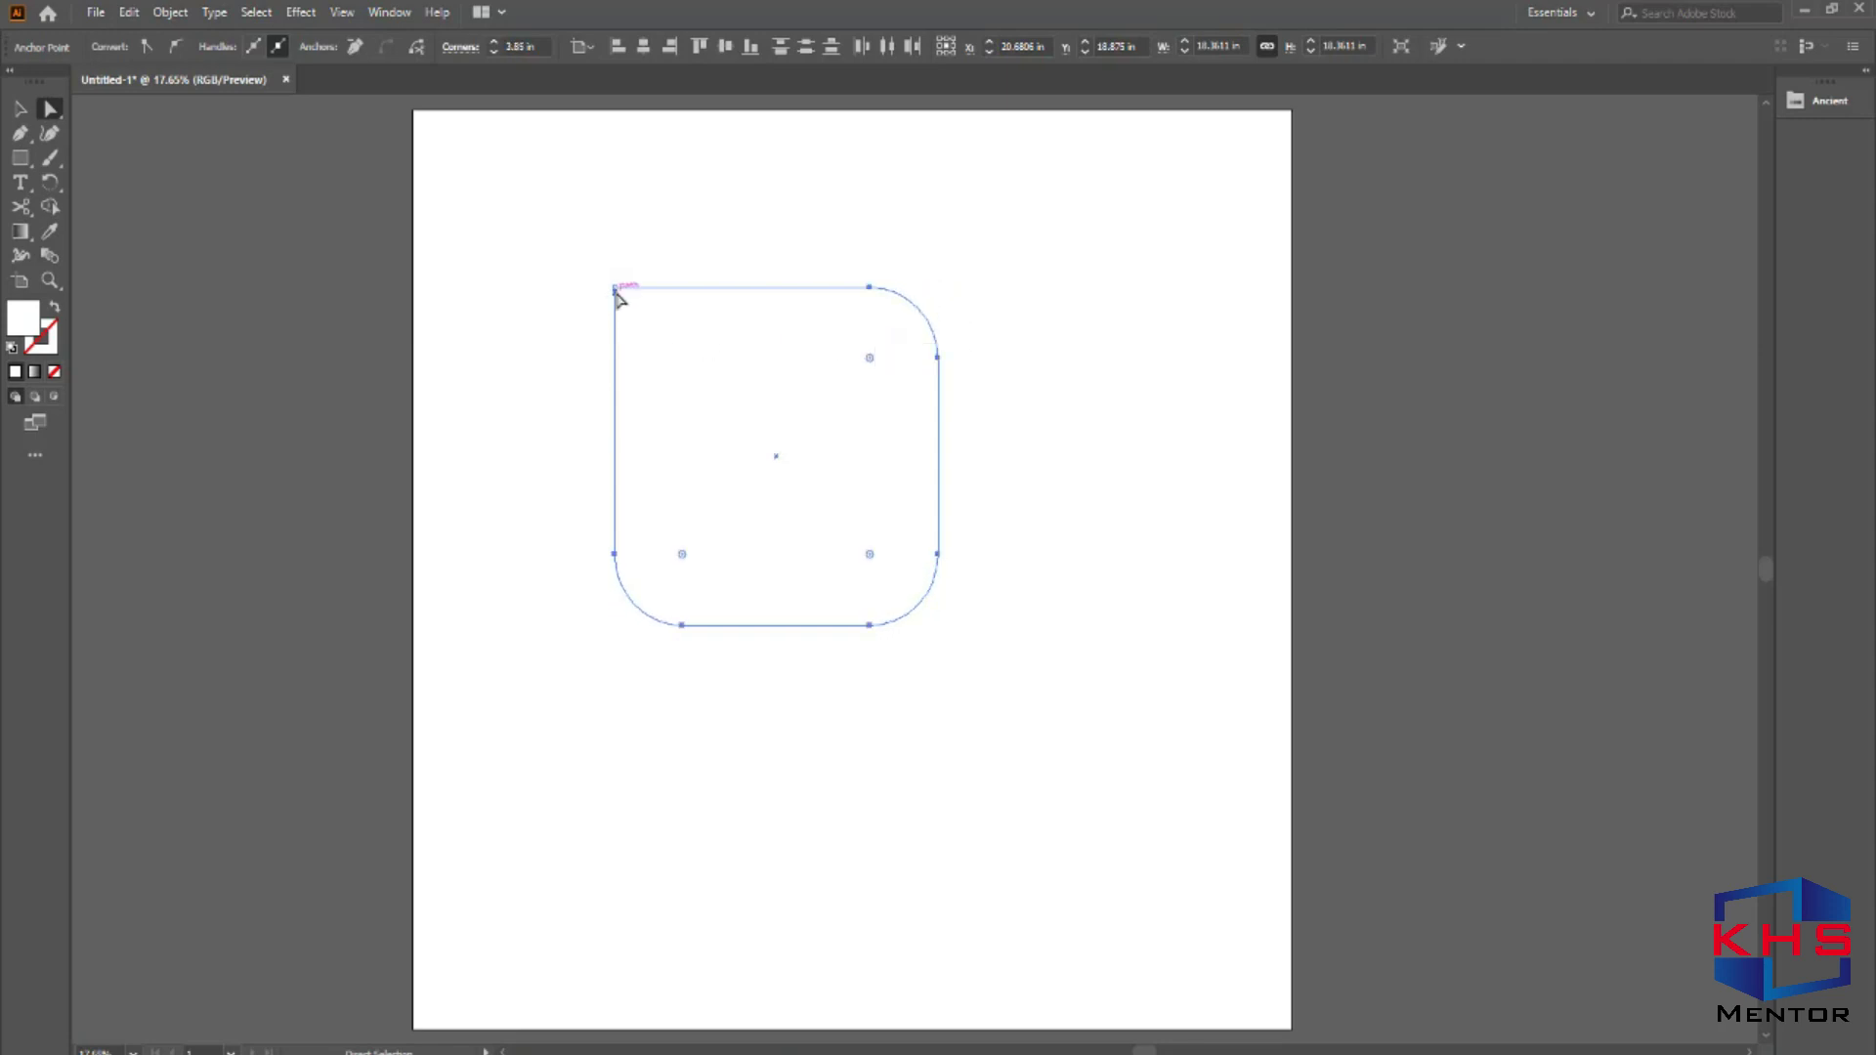
pyautogui.click(577, 335)
pyautogui.click(615, 289)
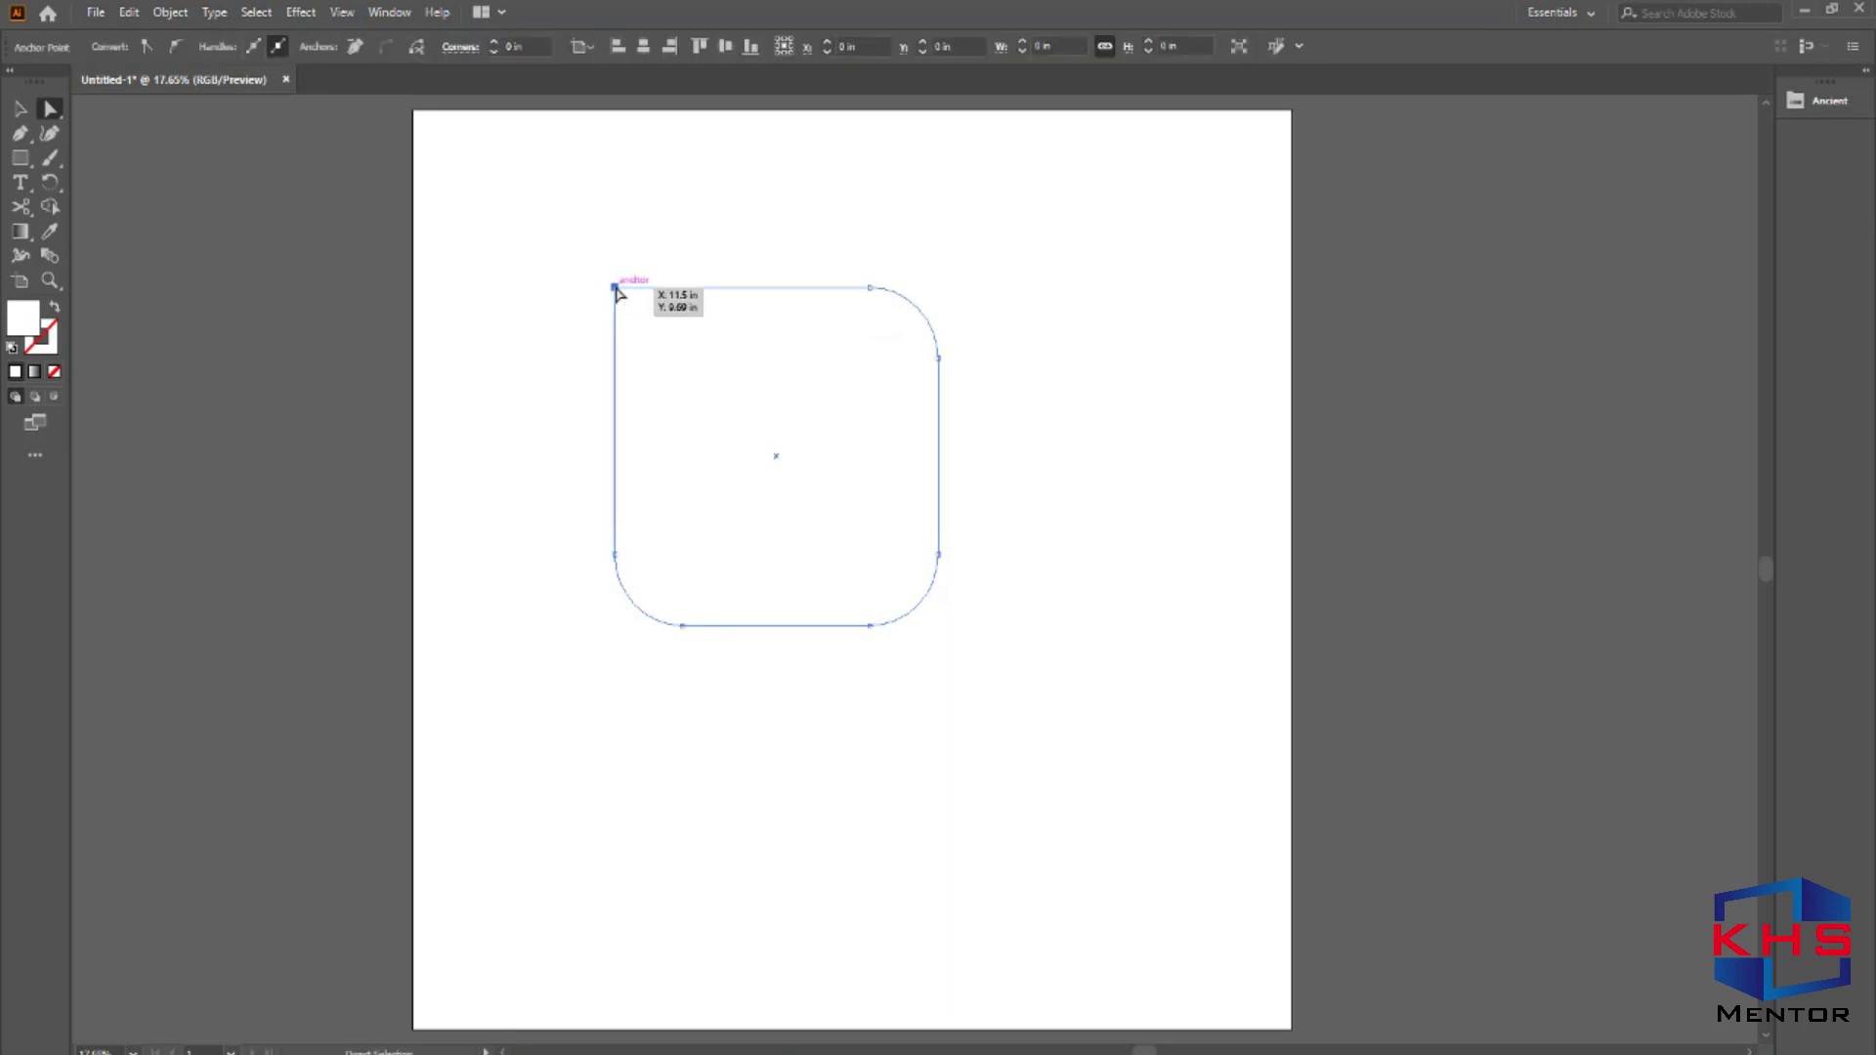
# Delete the square's upper-left anchor point and select the remaining open path as a whole.
pyautogui.press('Delete')
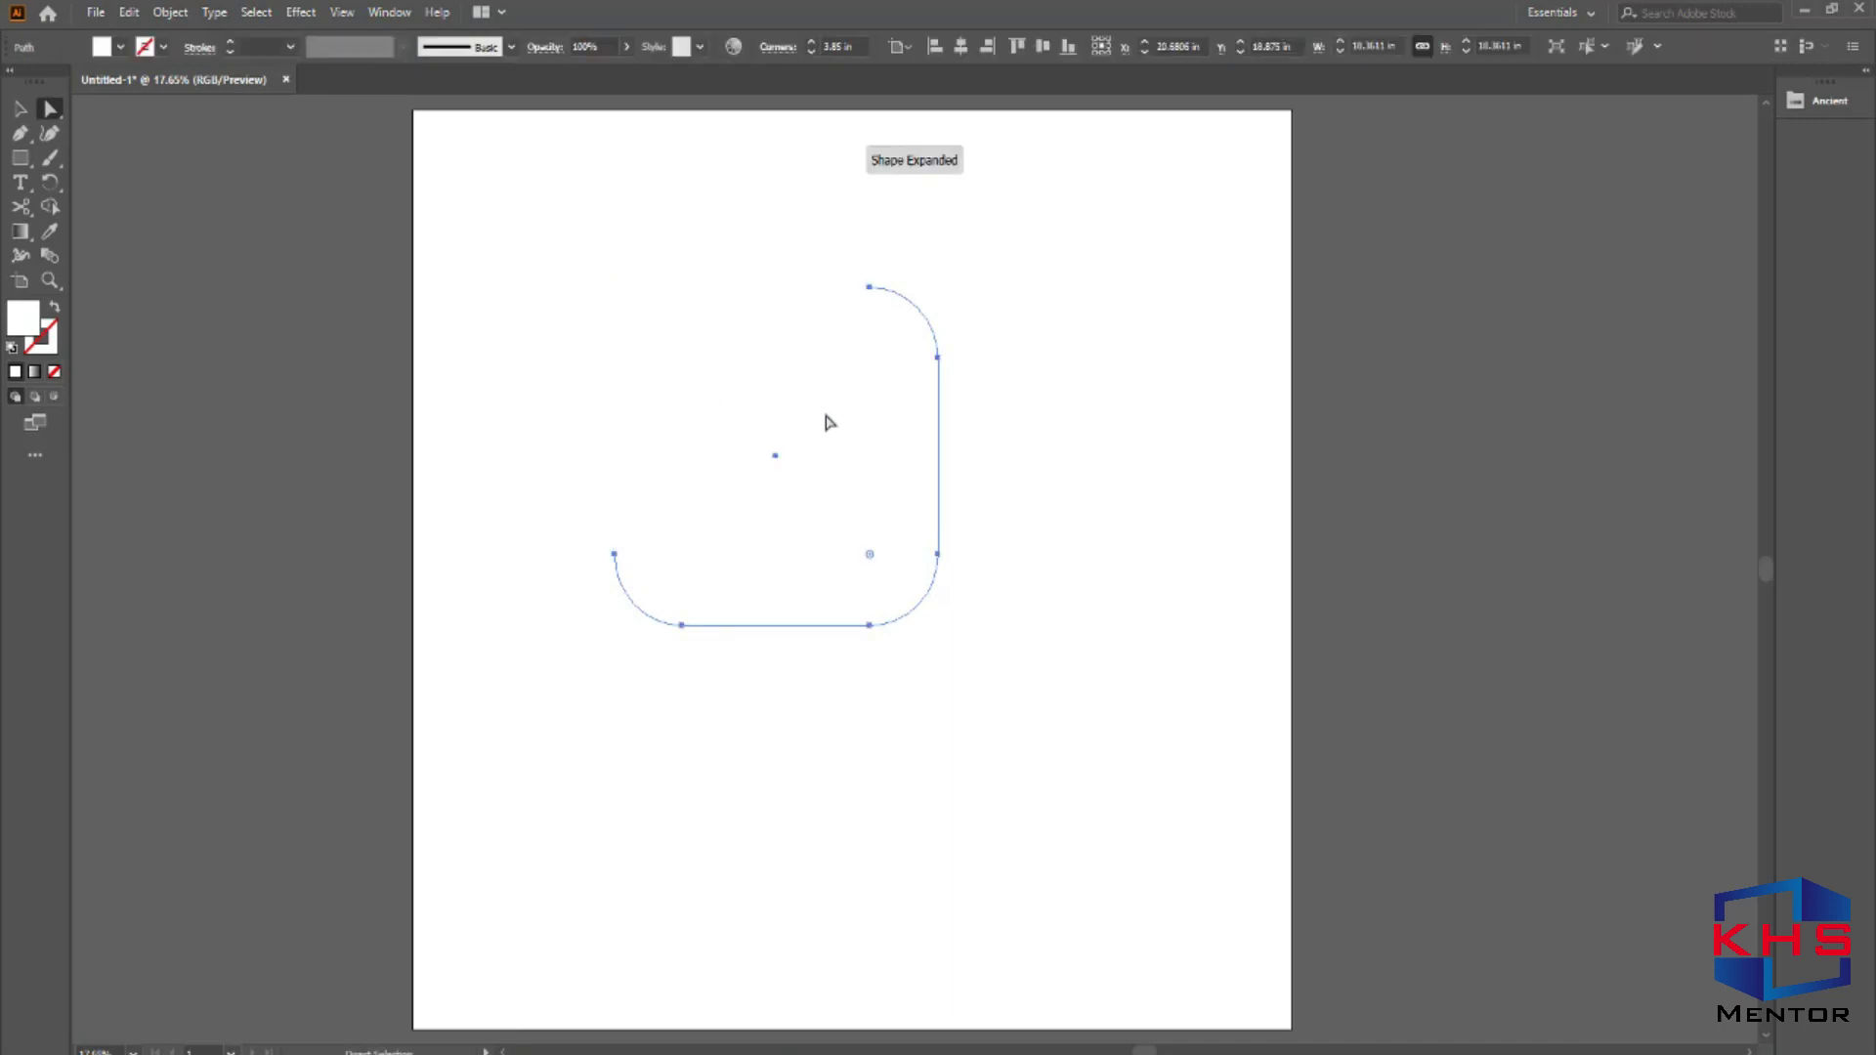
pyautogui.press('v')
pyautogui.click(1124, 340)
pyautogui.moveTo(1016, 231); pyautogui.dragTo(626, 708)
# Add a stroke to the open path and set its weight to 30 pt.
pyautogui.doubleClick(49, 344)
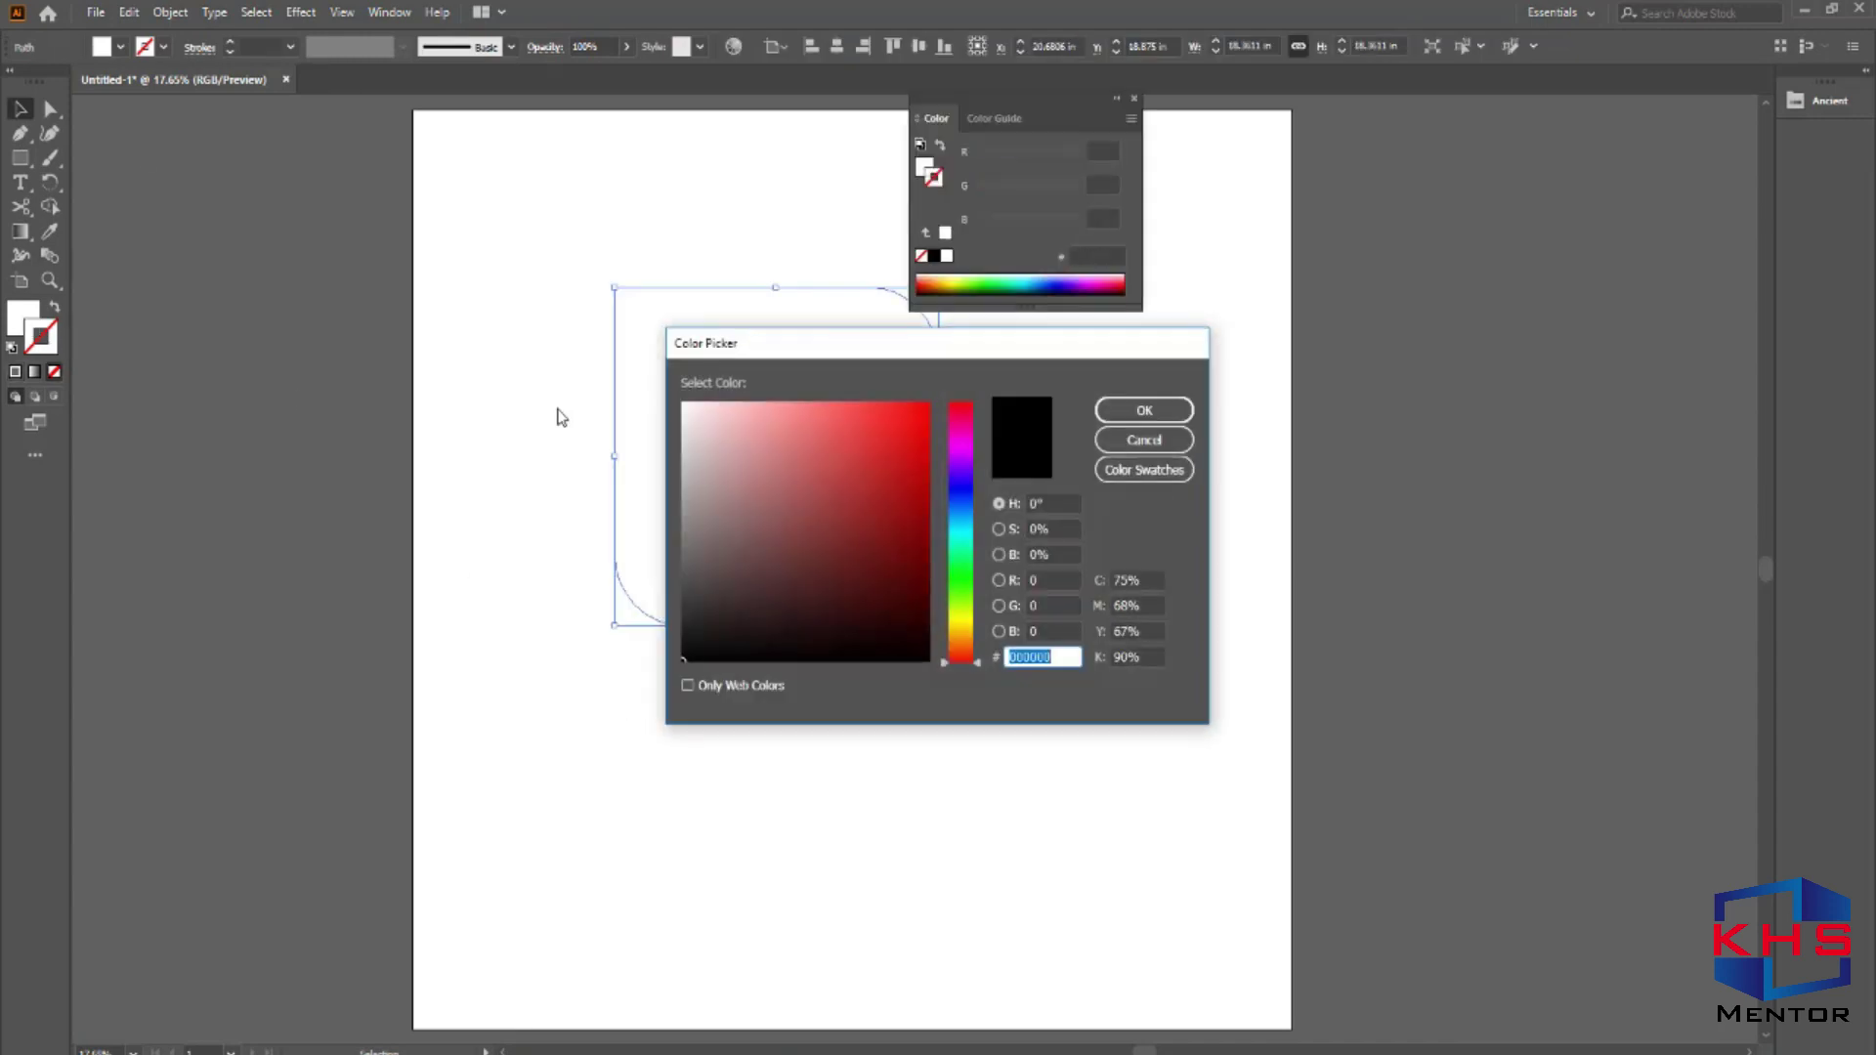
pyautogui.click(1142, 410)
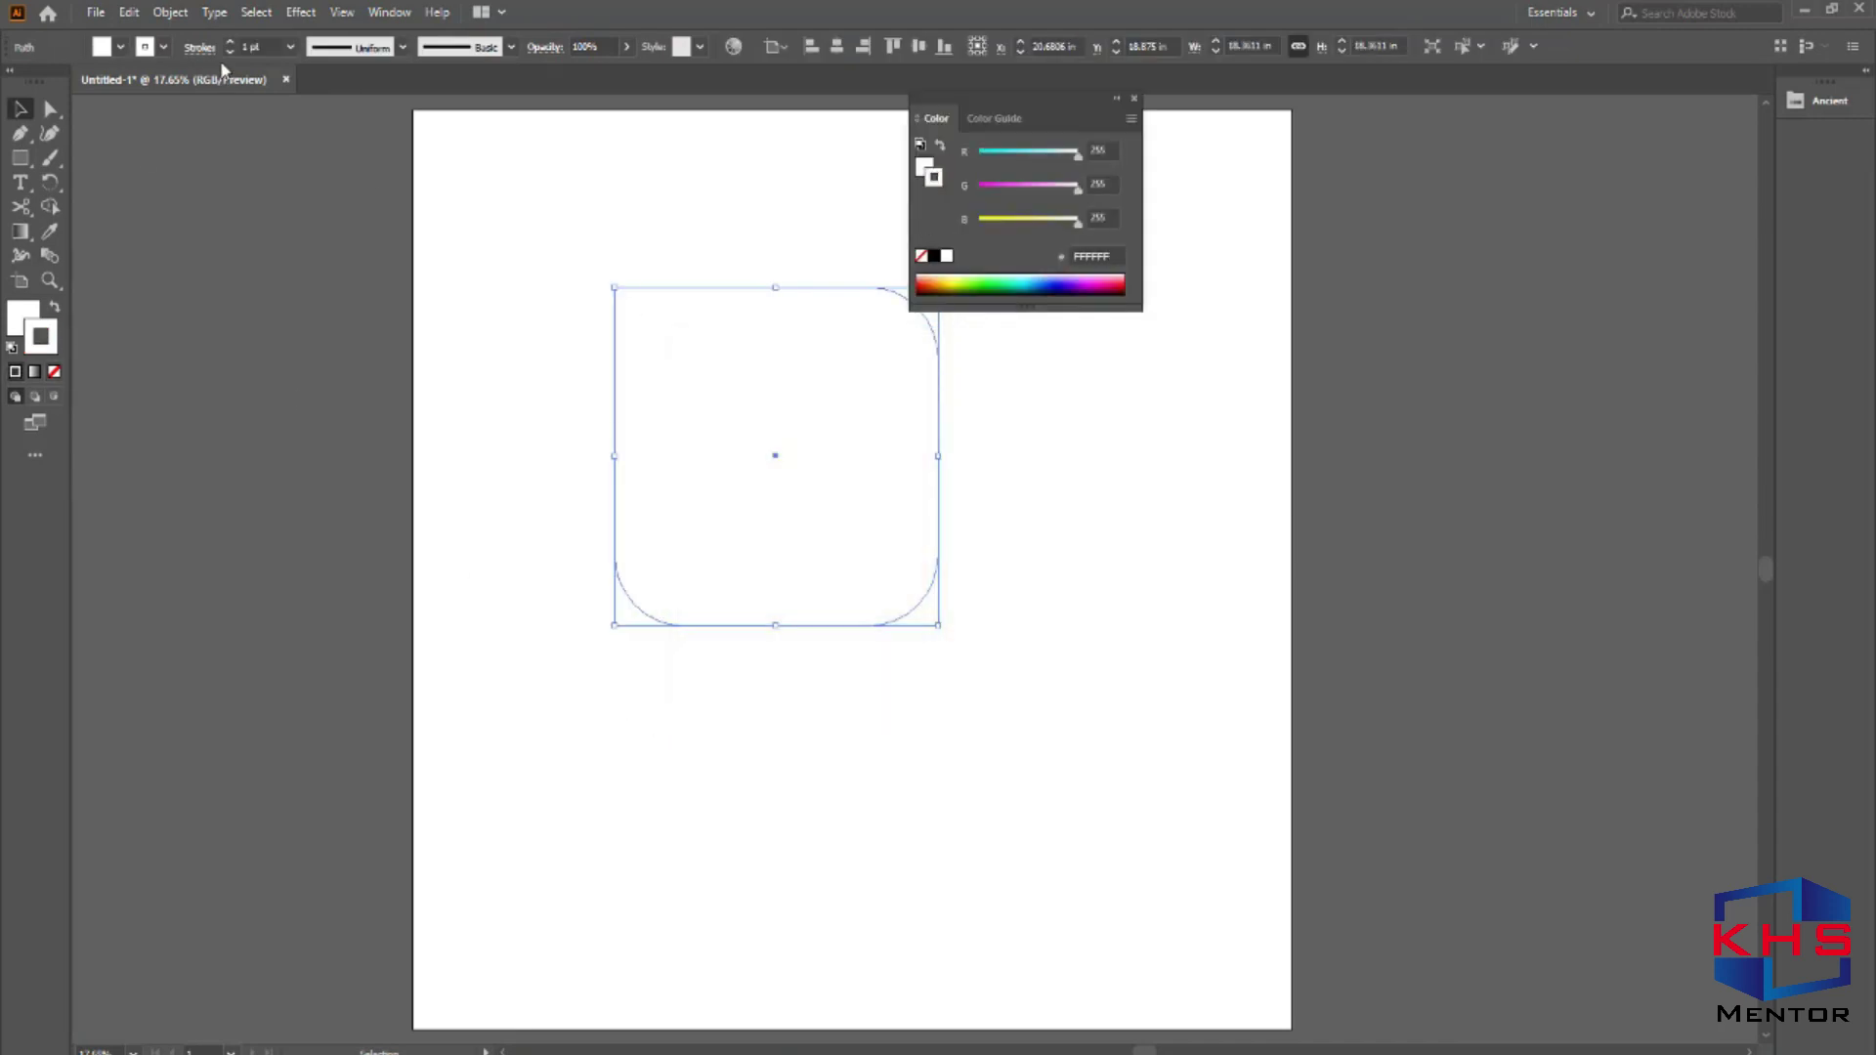
pyautogui.click(230, 45)
pyautogui.write('30')
pyautogui.press('Return')
# Change the open path's stroke color to black (000000) and deselect the path.
pyautogui.doubleClick(52, 329)
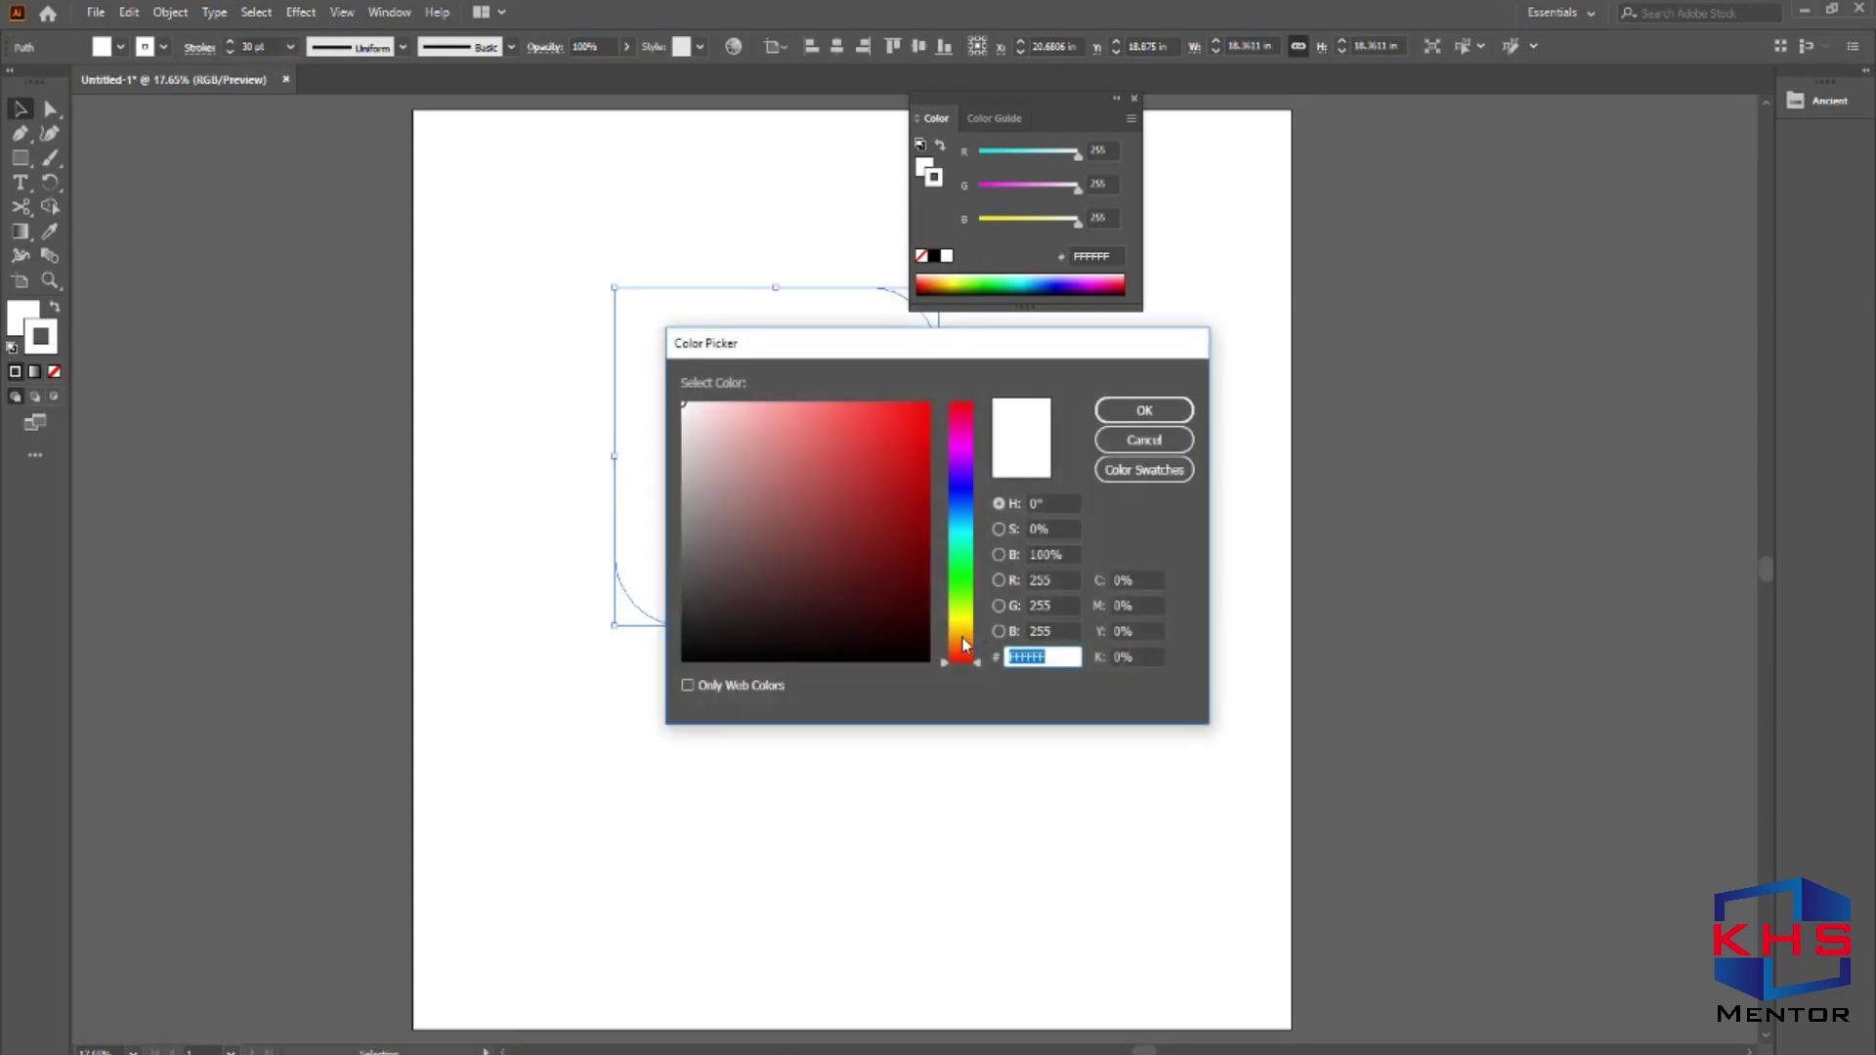
pyautogui.click(923, 661)
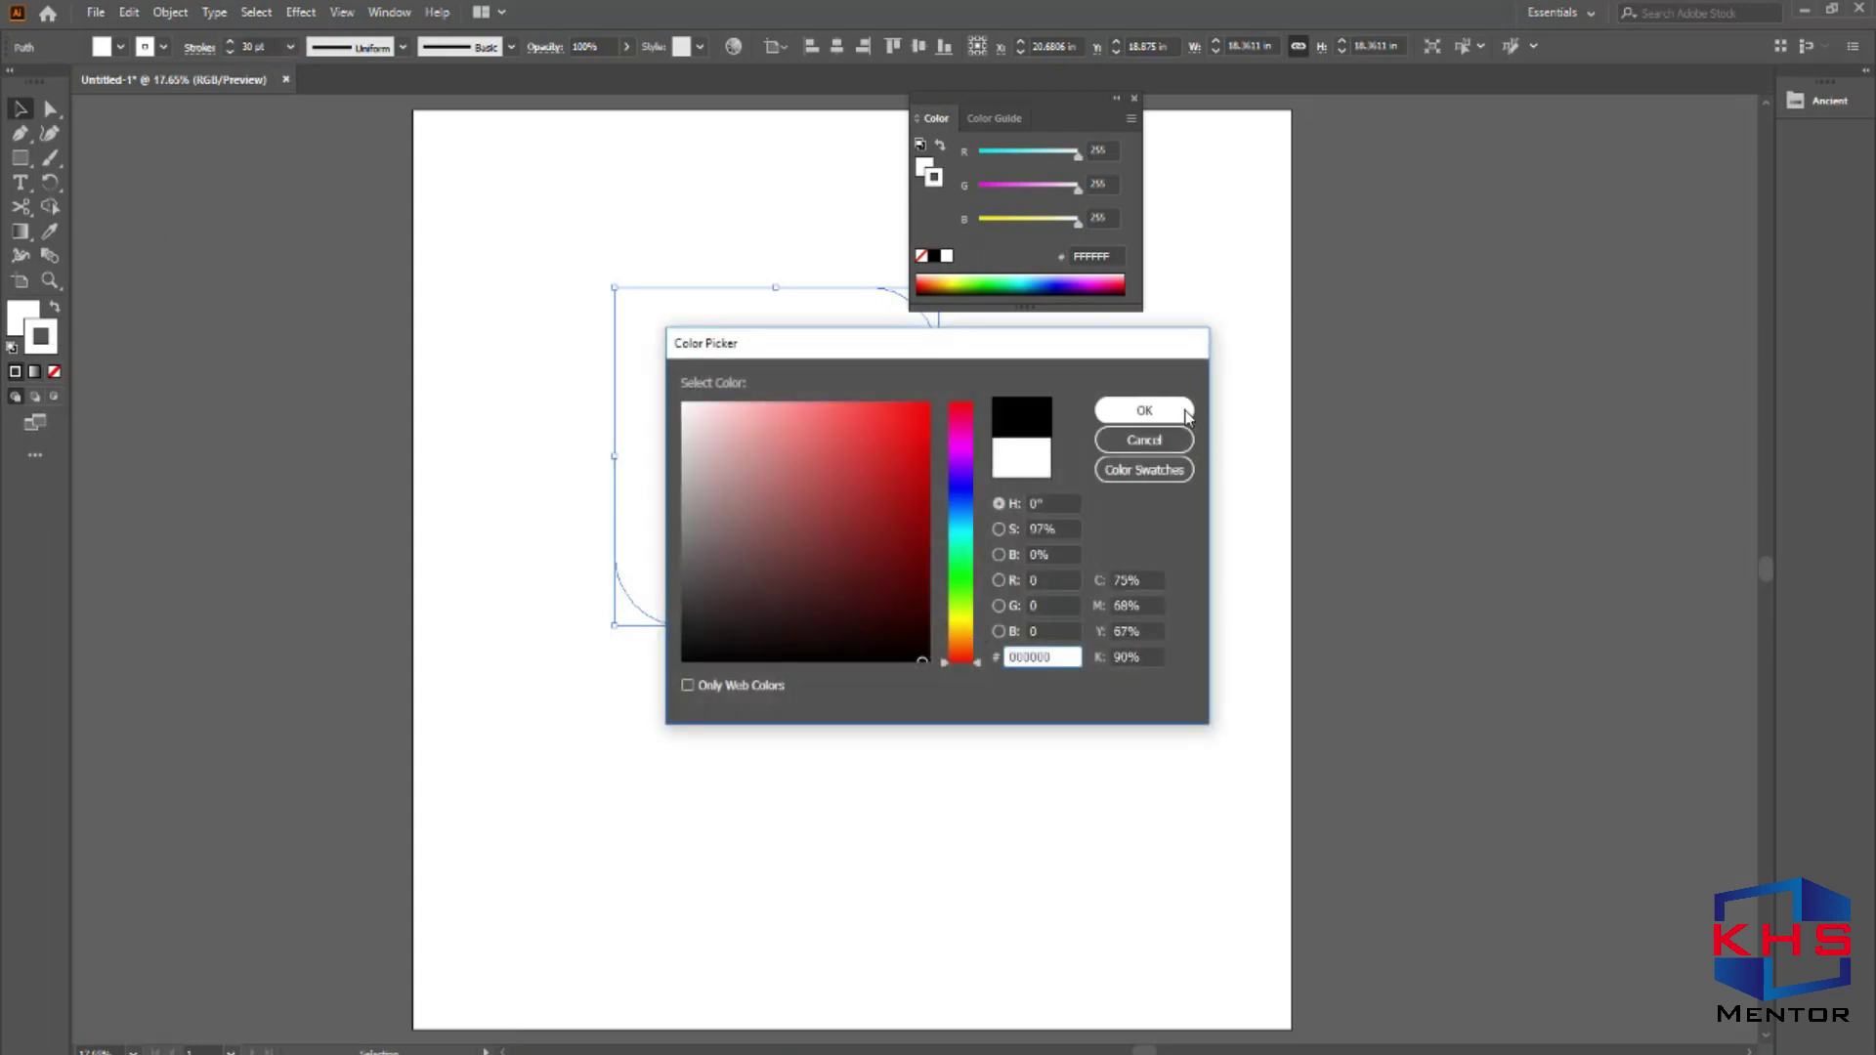
pyautogui.click(1144, 411)
pyautogui.click(1055, 578)
pyautogui.moveTo(762, 320); pyautogui.dragTo(591, 482)
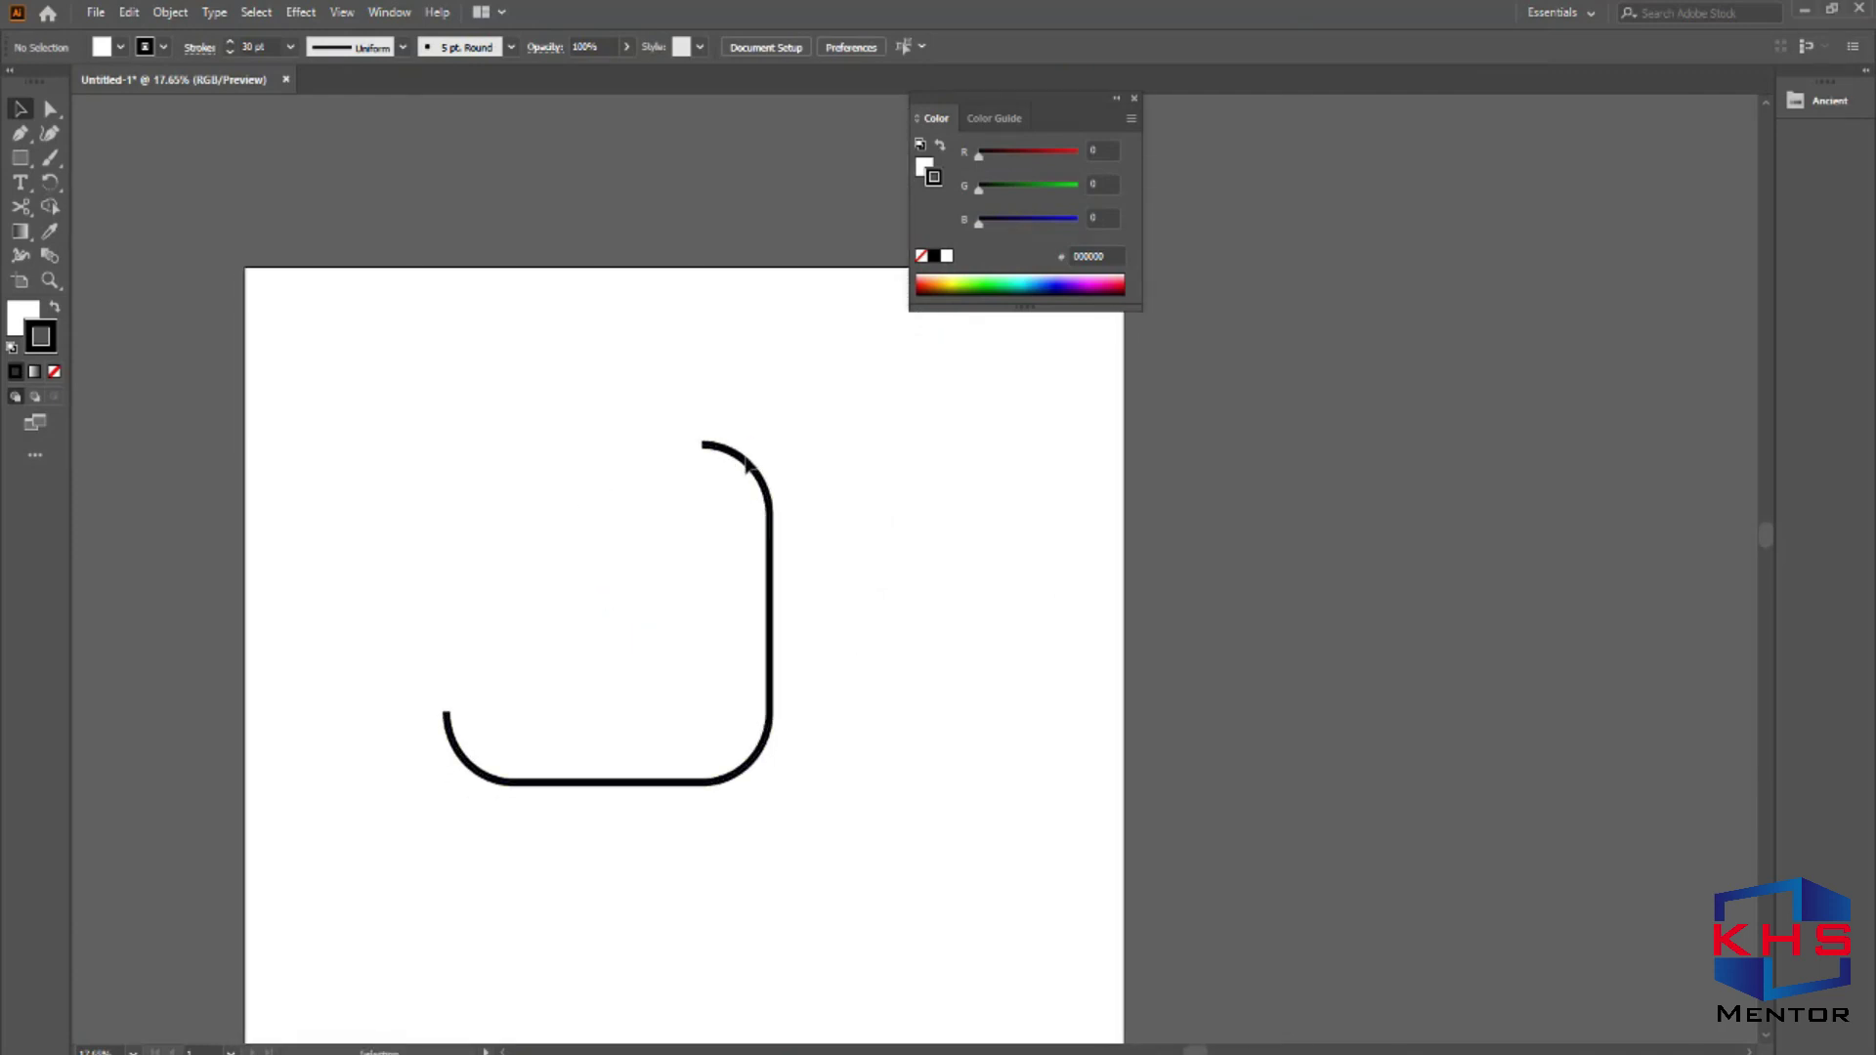
# Place a 12 pt placeholder text object near the frame's missing upper-left corner and select only that text.
pyautogui.click(749, 466)
pyautogui.click(443, 553)
pyautogui.click(714, 449)
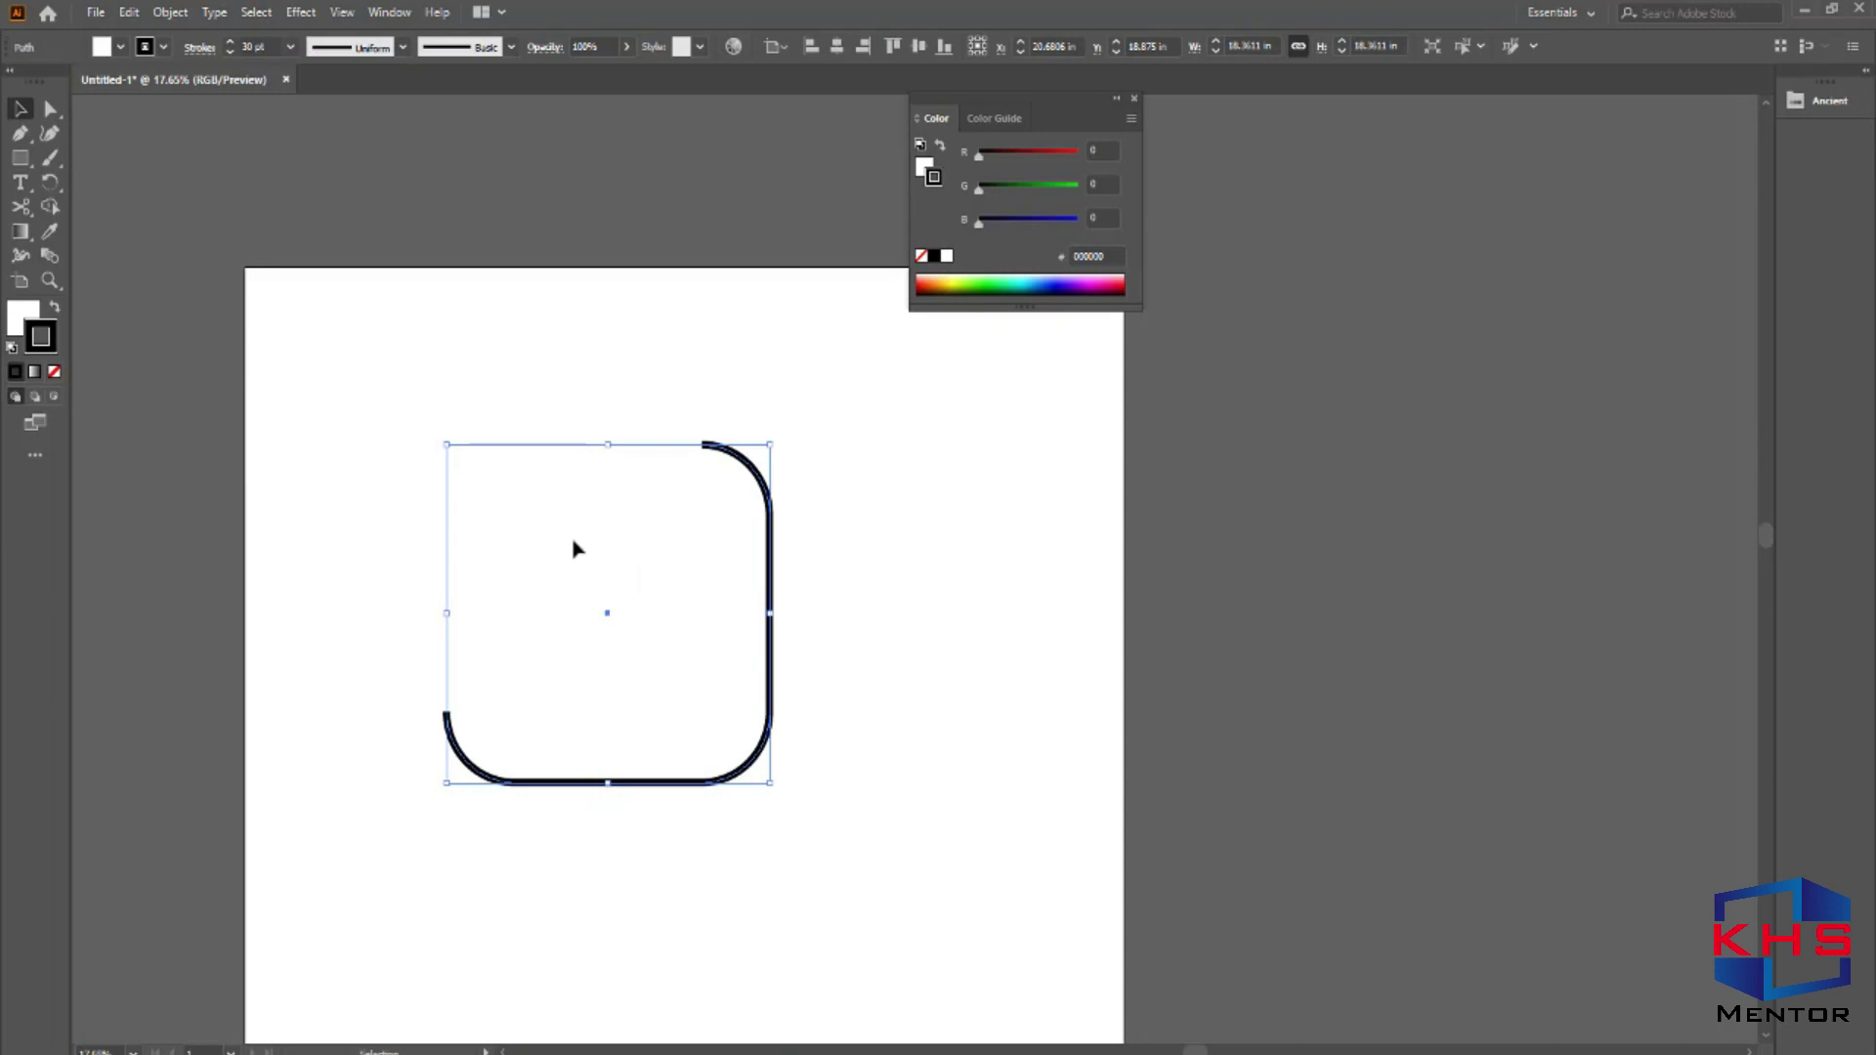
pyautogui.press('t')
pyautogui.click(480, 477)
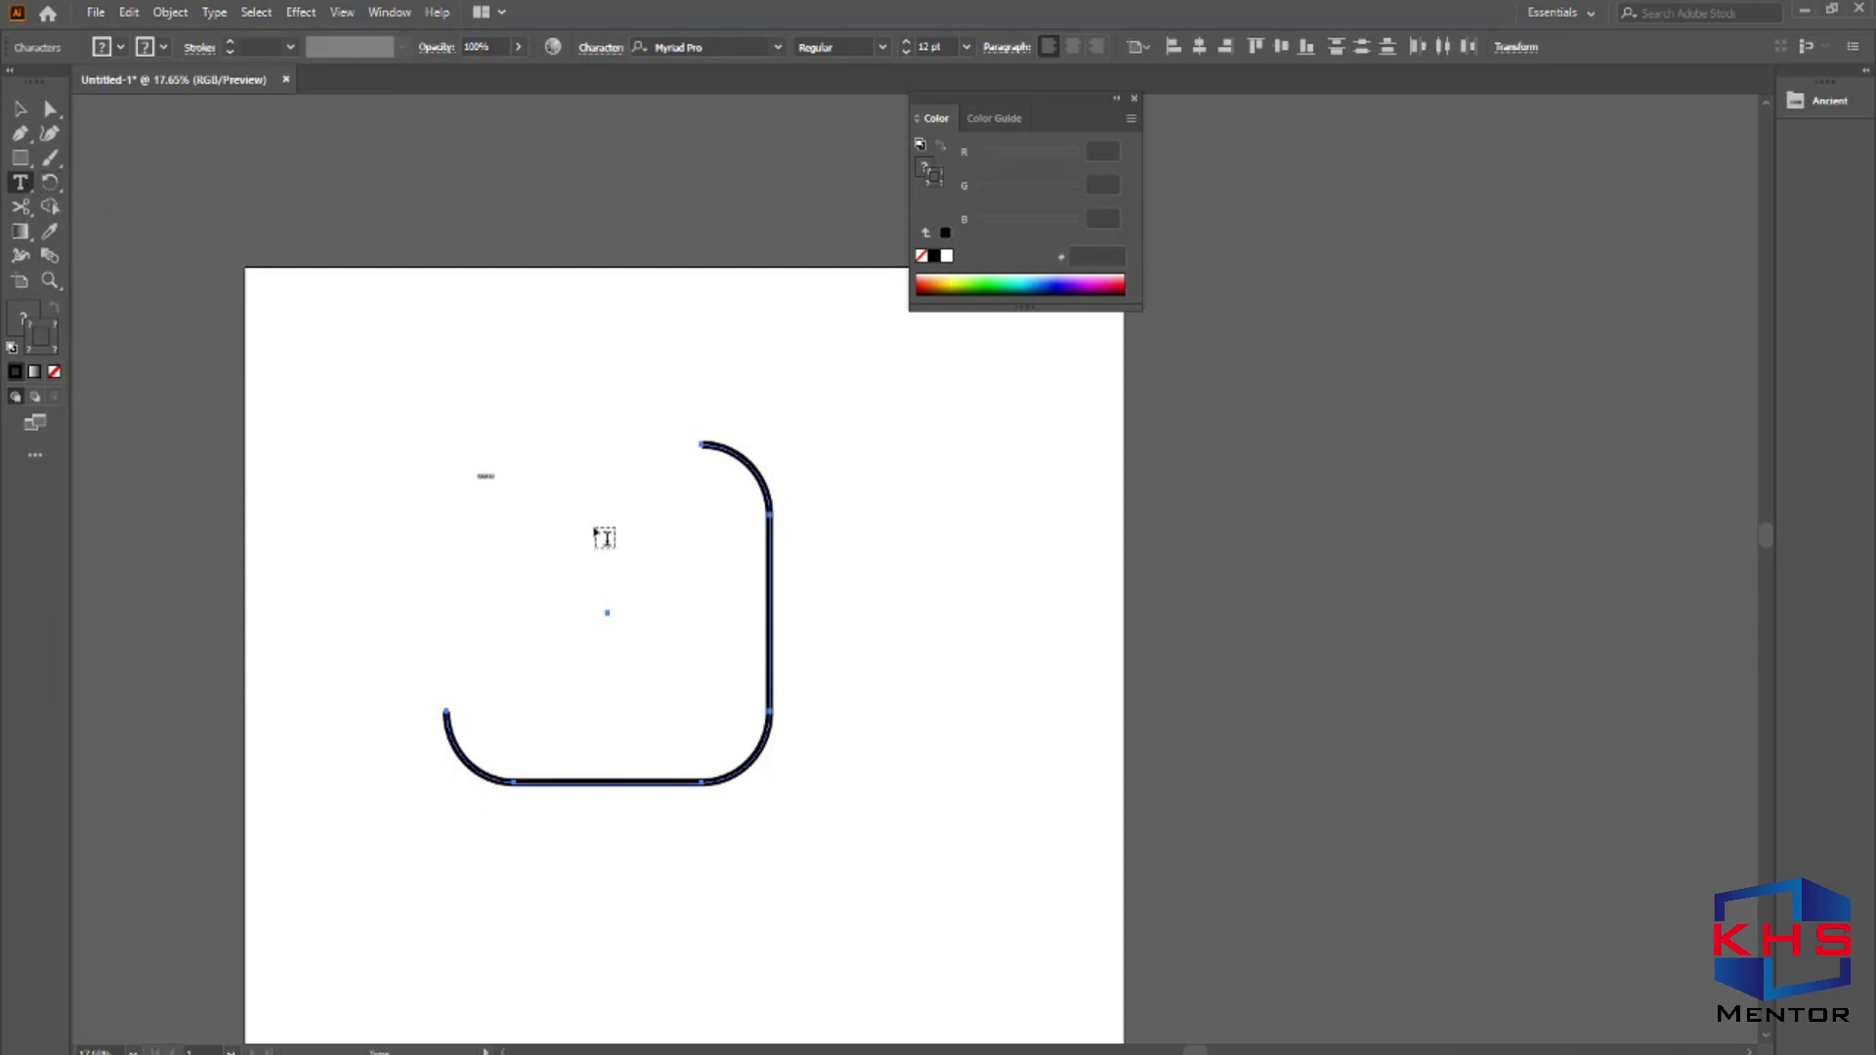
pyautogui.click(51, 113)
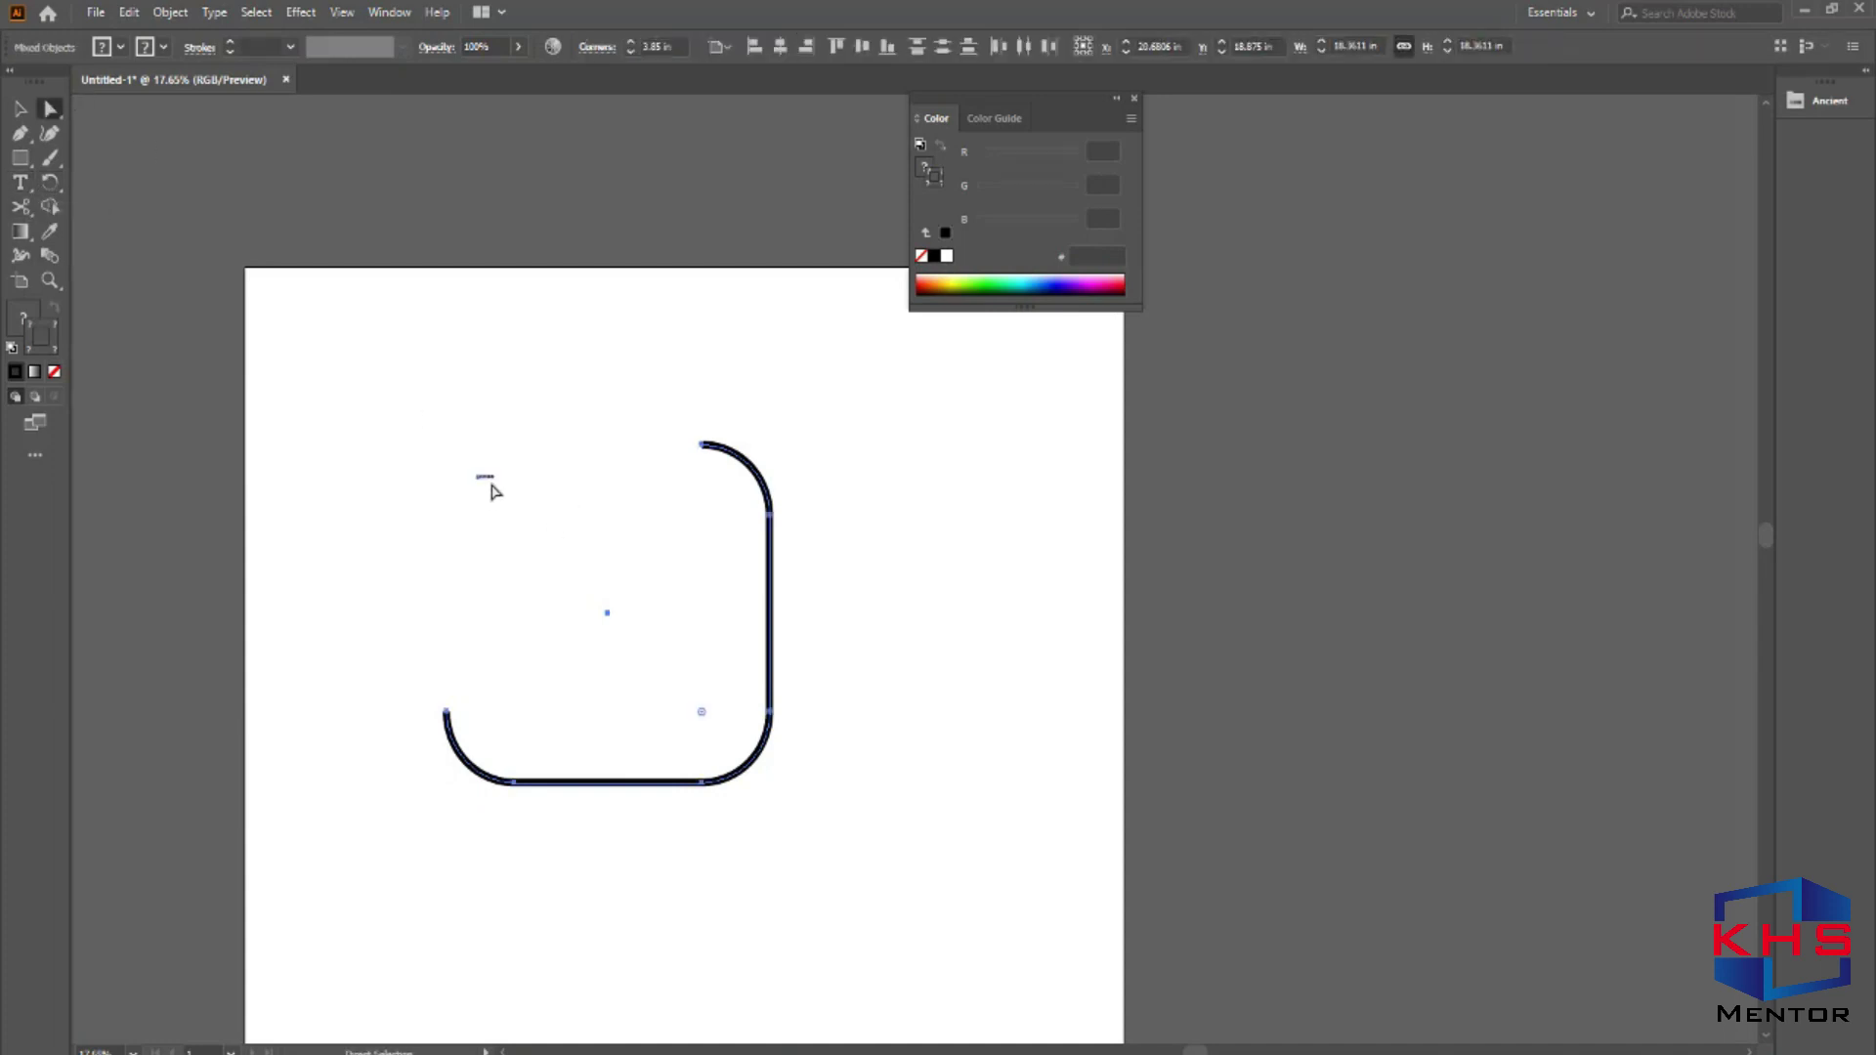
pyautogui.click(452, 428)
pyautogui.moveTo(435, 401); pyautogui.dragTo(515, 528)
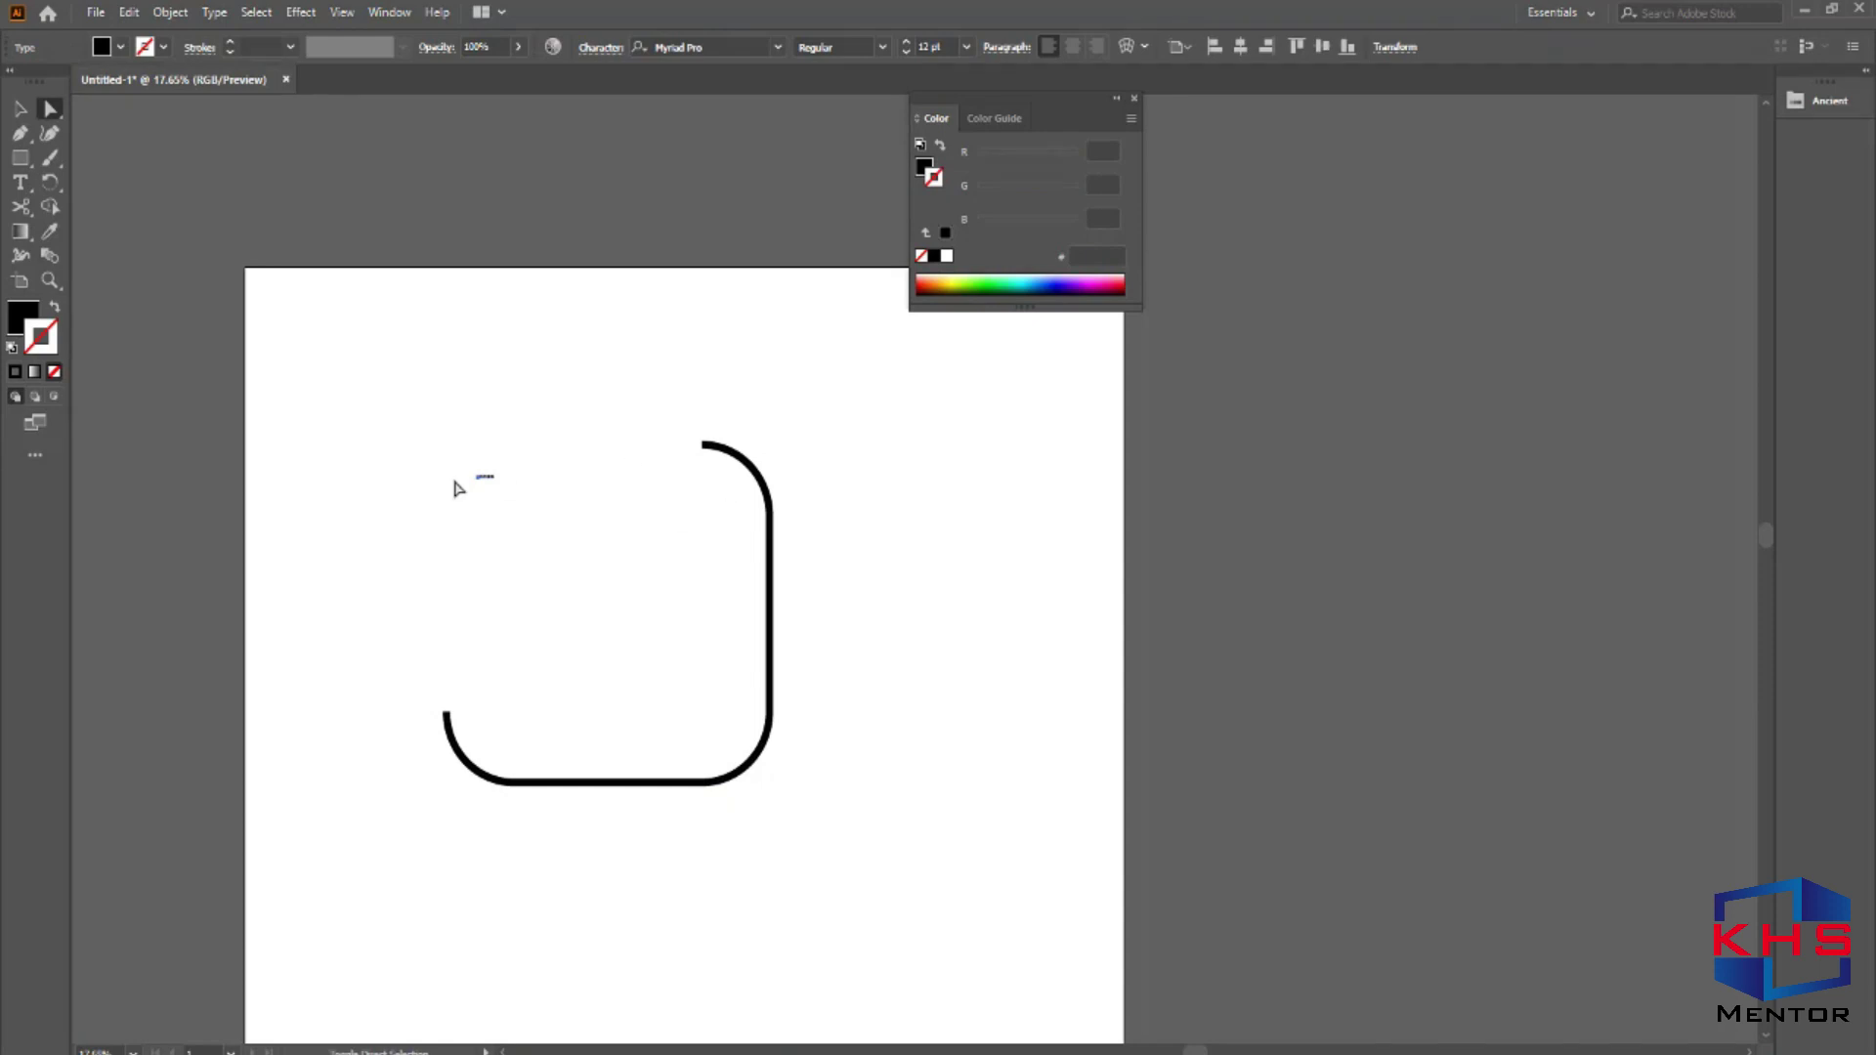
# Enlarge the placeholder text to about 212.64 pt and position it as a heading inside the top of the frame.
pyautogui.click(21, 109)
pyautogui.click(433, 518)
pyautogui.moveTo(388, 387); pyautogui.dragTo(735, 610)
pyautogui.moveTo(536, 507); pyautogui.dragTo(640, 489)
pyautogui.moveTo(474, 513); pyautogui.dragTo(446, 563)
# Duplicate the heading directly below itself and repeat "Lorem ipsum" until the copy's line holds it three times.
pyautogui.moveTo(630, 501); pyautogui.dragTo(622, 556)
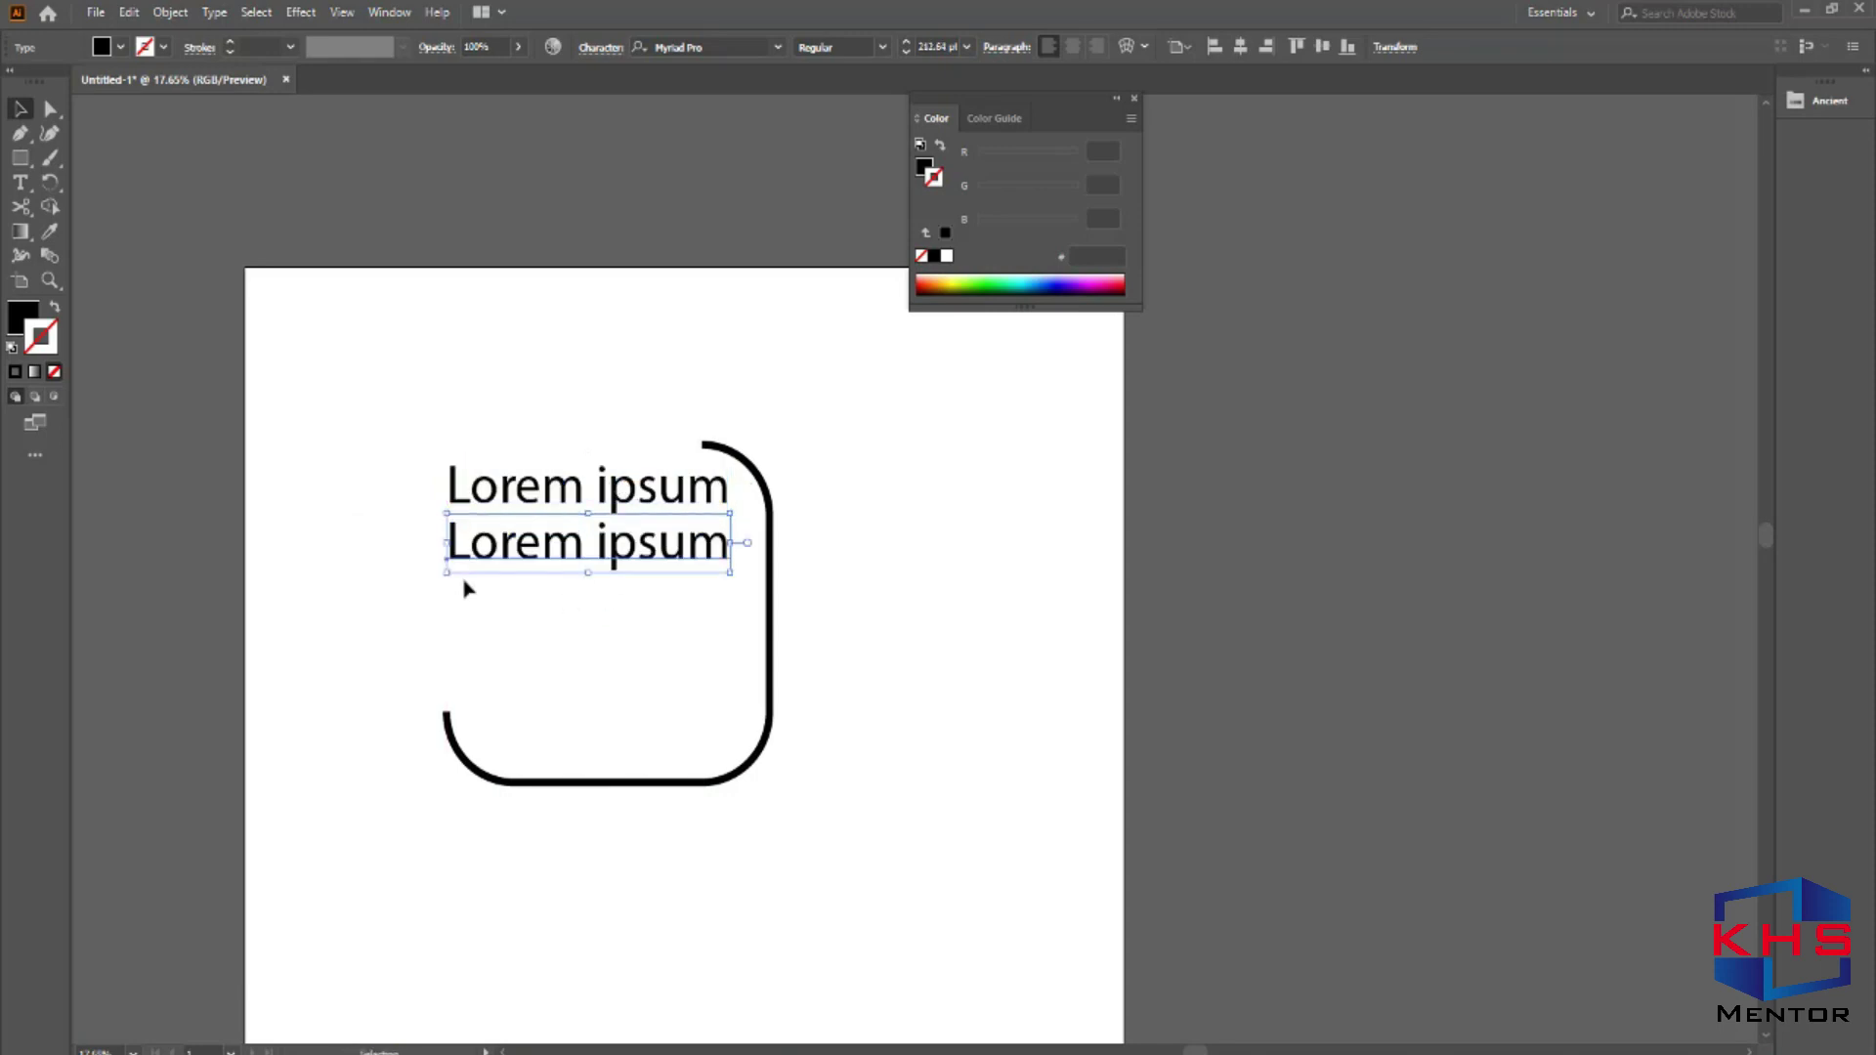
pyautogui.doubleClick(557, 543)
pyautogui.hotkey('ctrl', 'a')
pyautogui.hotkey('ctrl', 'c')
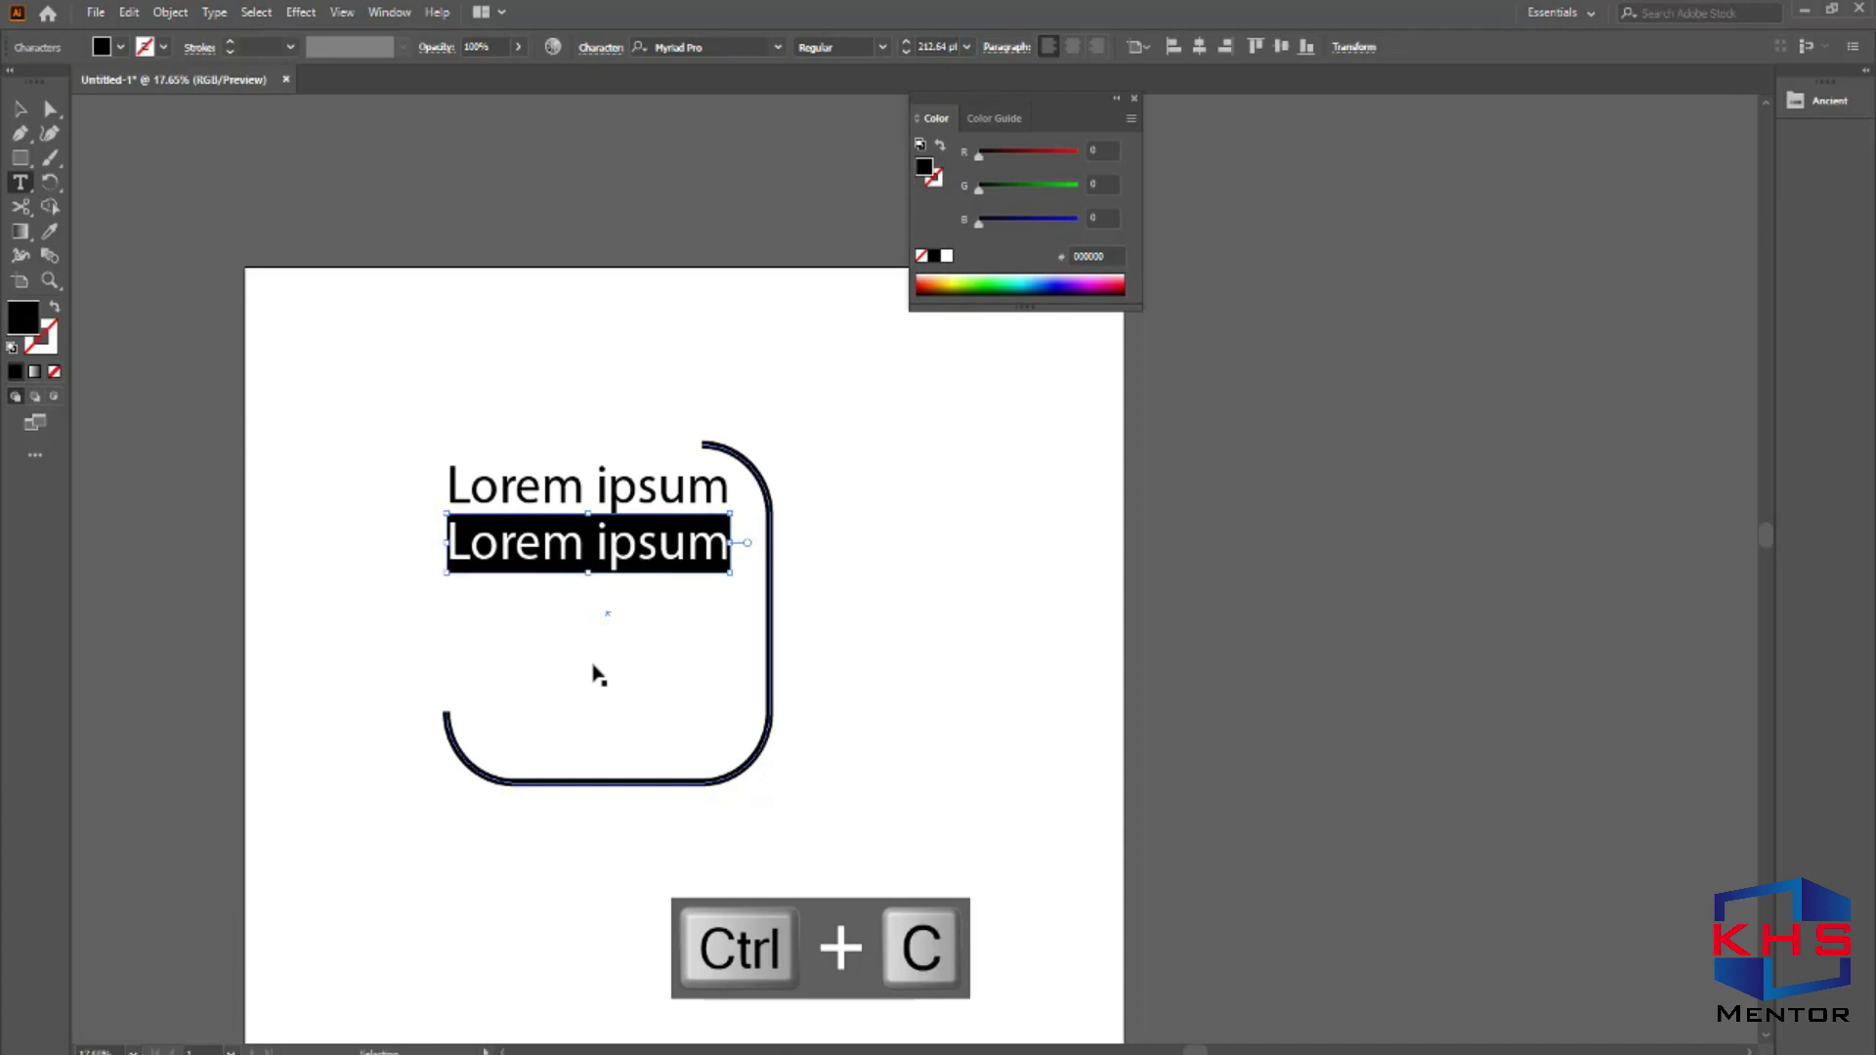
pyautogui.press('Right')
pyautogui.hotkey('ctrl', 'v')
pyautogui.hotkey('ctrl', 'v')
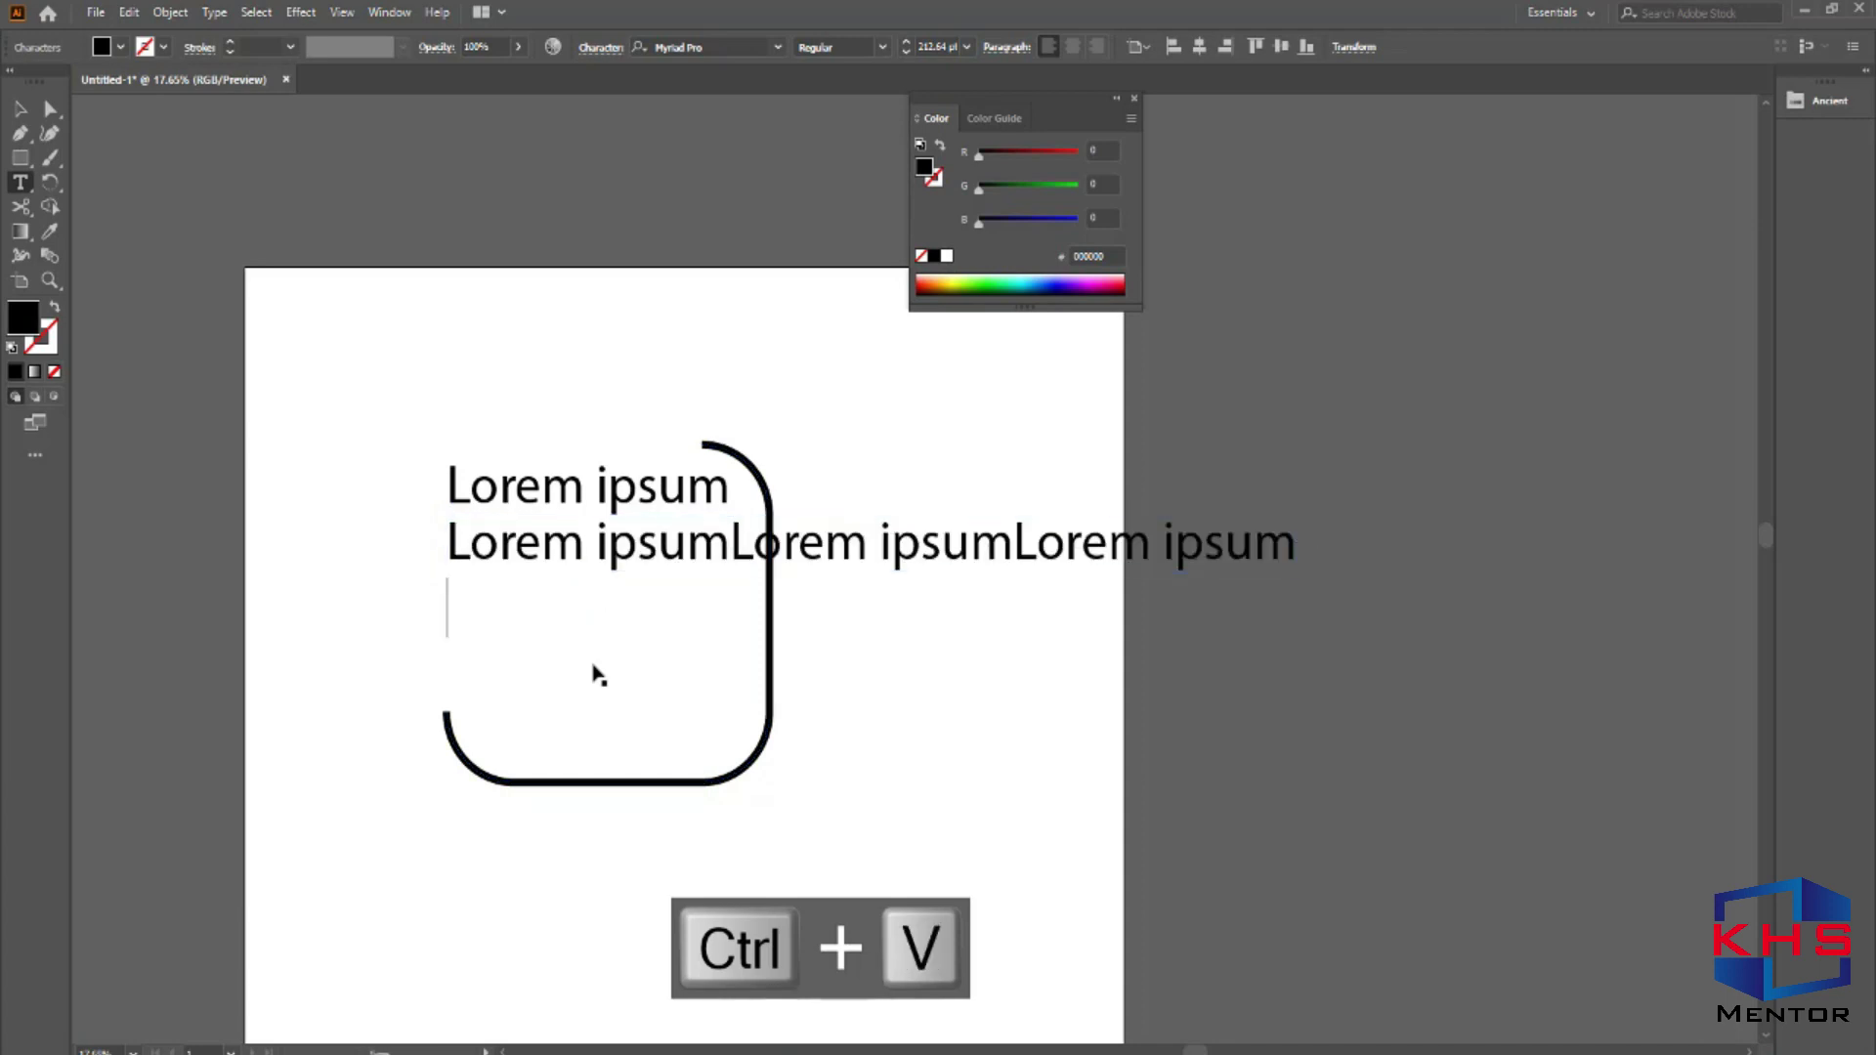
# Copy the three-phrase line and paste it below itself to build a four-line text block.
pyautogui.hotkey('shift', 'Up')
pyautogui.hotkey('ctrl', 'c')
pyautogui.press('Right')
pyautogui.hotkey('ctrl', 'v')
pyautogui.hotkey('ctrl', 'v')
pyautogui.hotkey('ctrl', 'v')
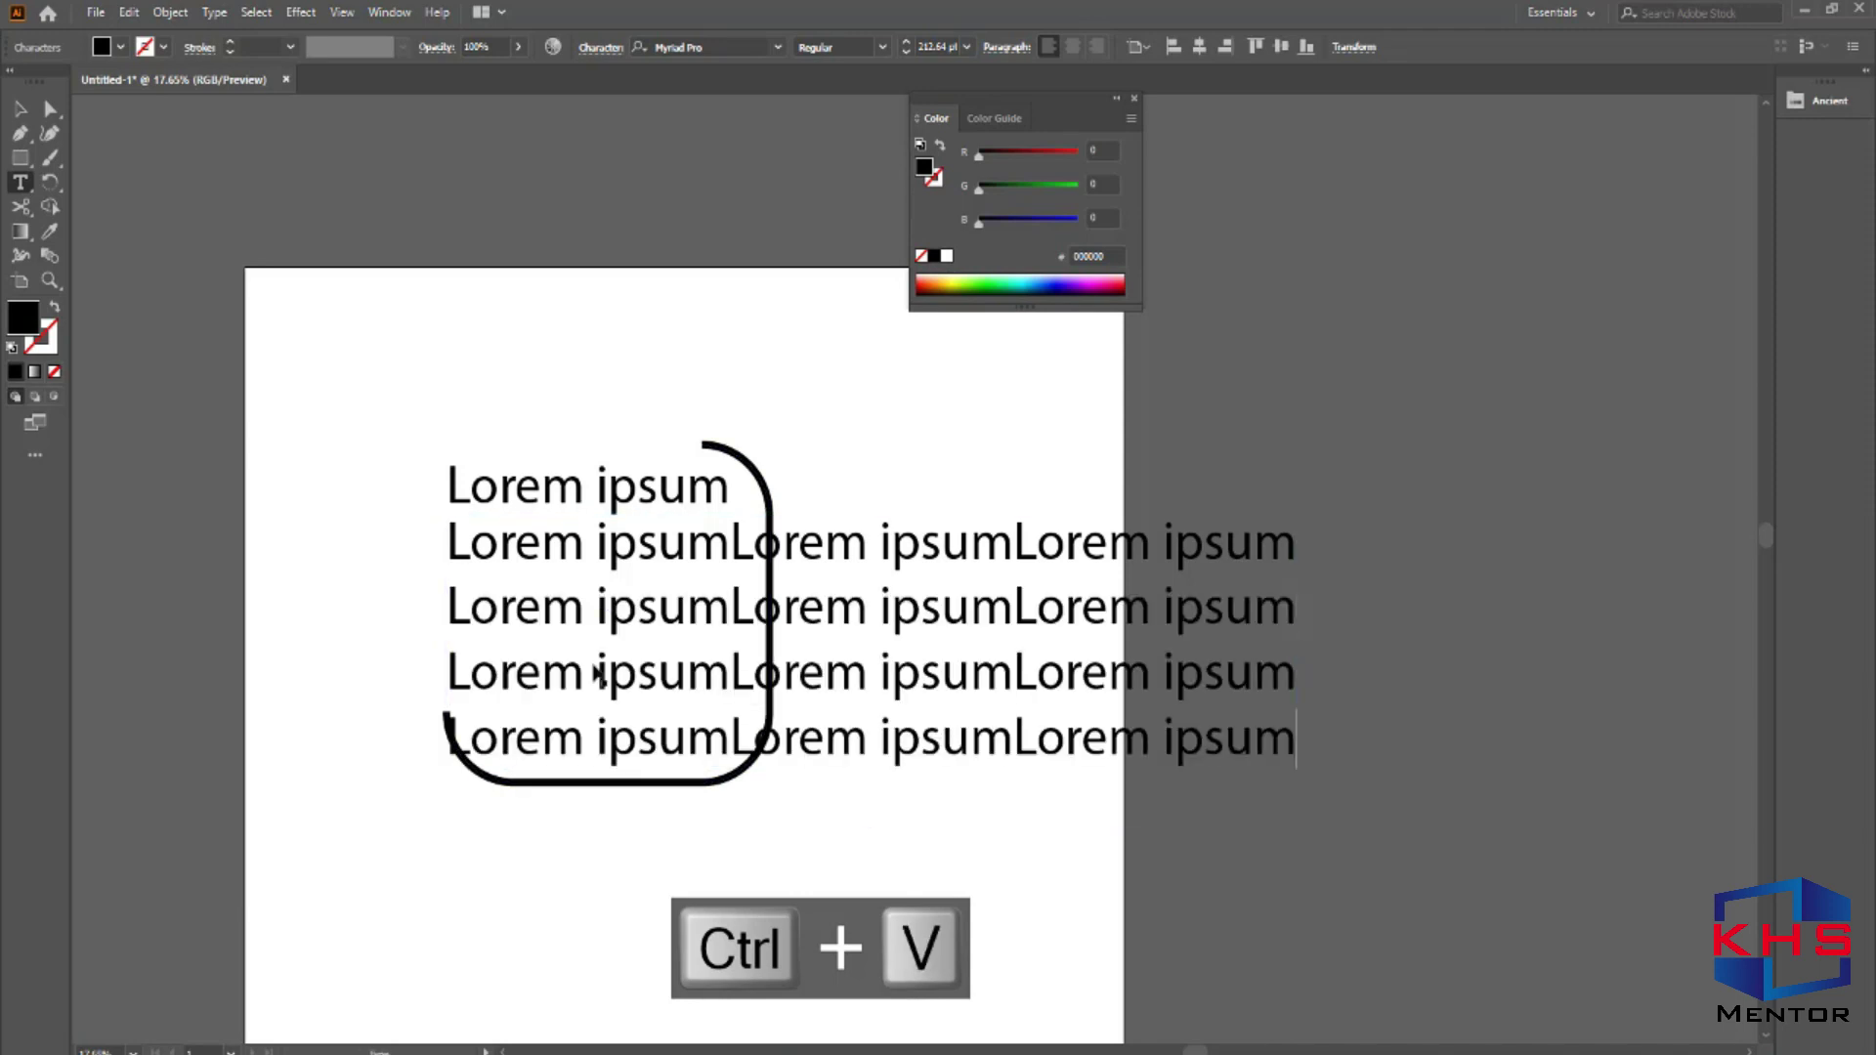
pyautogui.hotkey('ctrl', 'shift', 'Up')
pyautogui.hotkey('ctrl', 'shift', 'Up')
pyautogui.hotkey('ctrl', 'shift', 'Up')
pyautogui.hotkey('ctrl', 'shift', 'Up')
pyautogui.press('Escape')
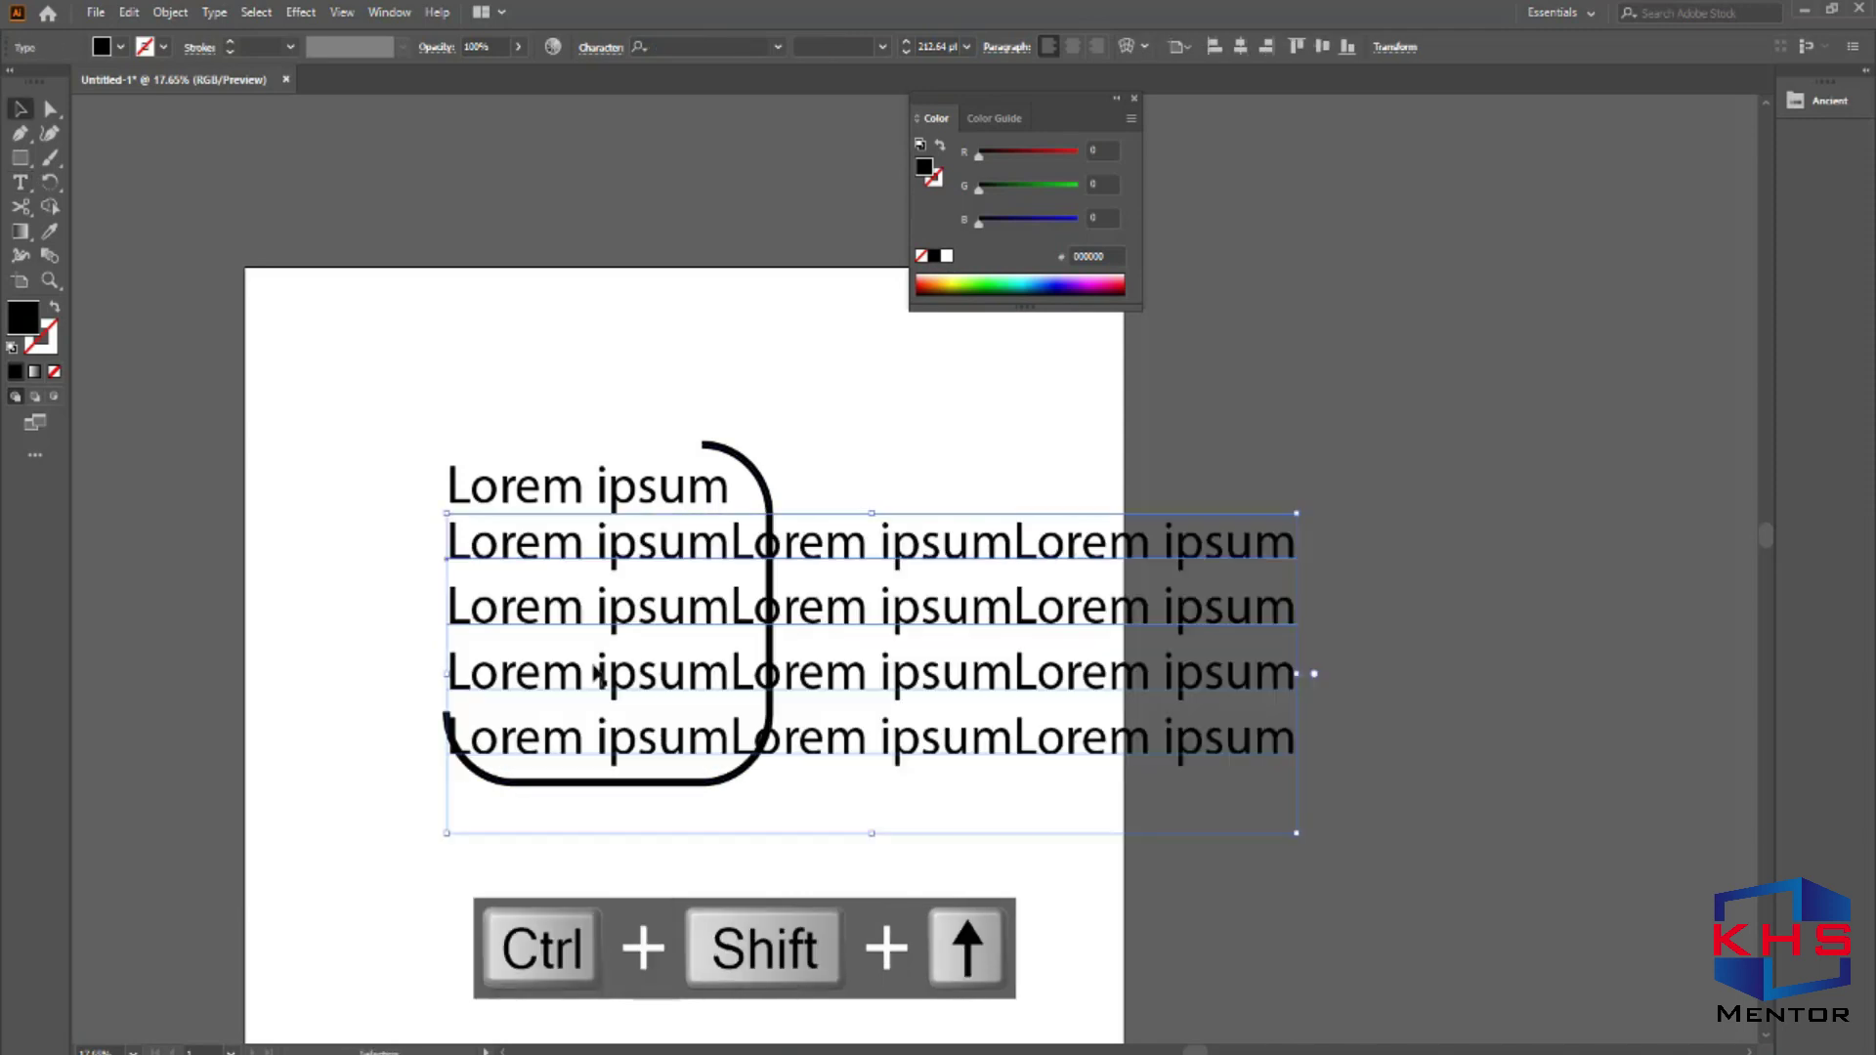
# Scale the text block down to fit the frame's width and add a copy below it, giving eight body lines.
pyautogui.moveTo(1297, 512); pyautogui.dragTo(782, 537)
pyautogui.moveTo(838, 660); pyautogui.dragTo(725, 655)
pyautogui.click(771, 488)
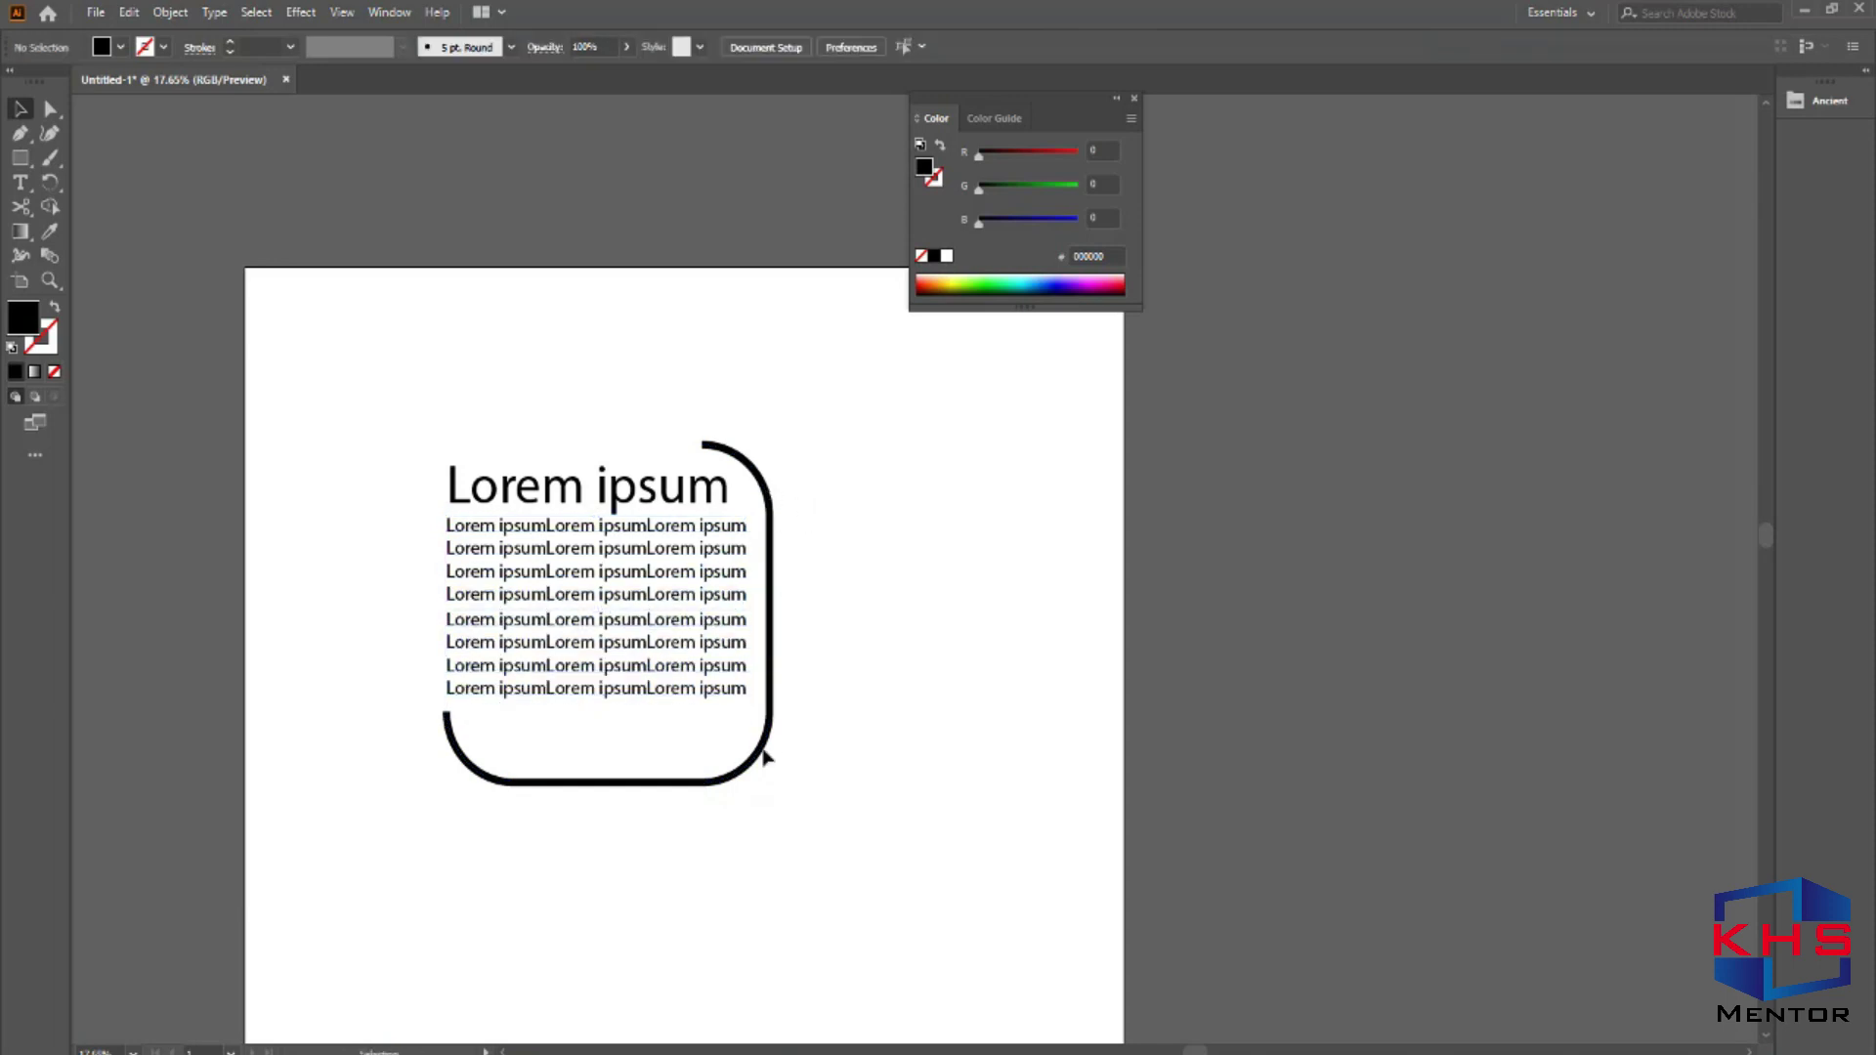
# Select the heading and body text together and delete them, keeping the frame.
pyautogui.click(767, 755)
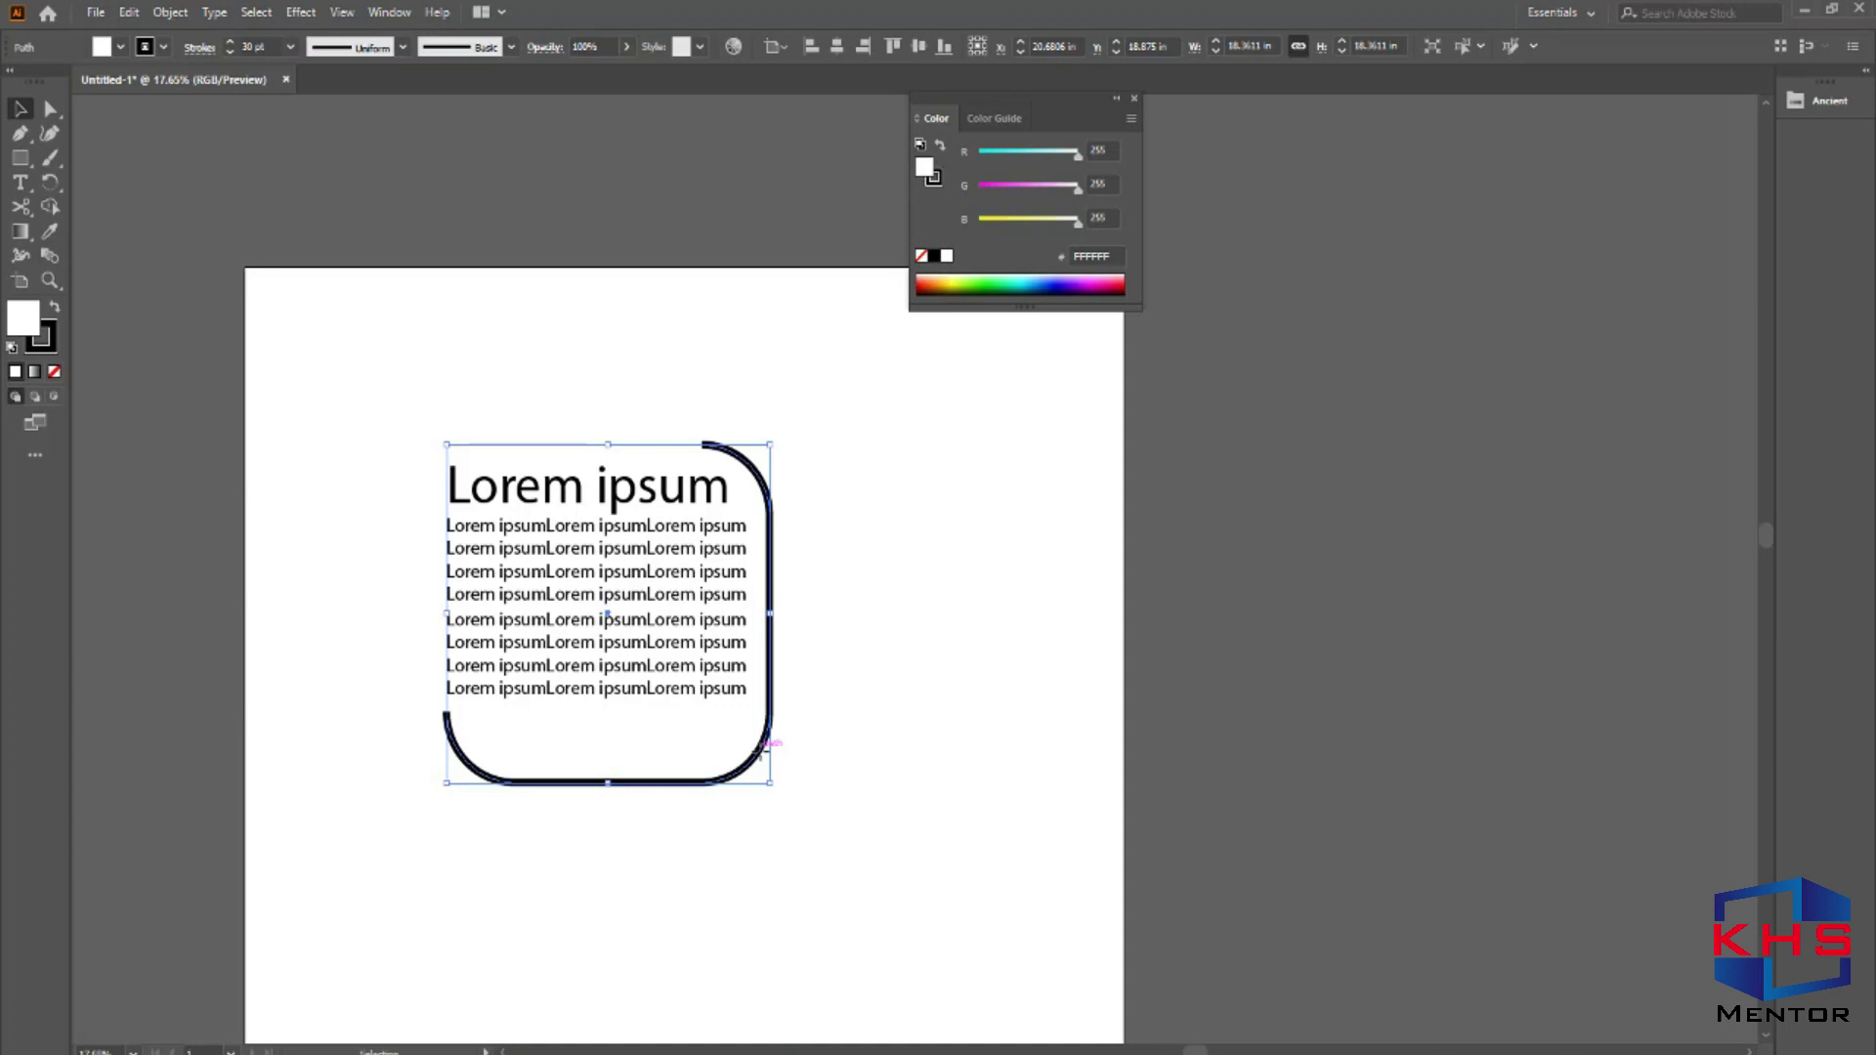
pyautogui.click(884, 637)
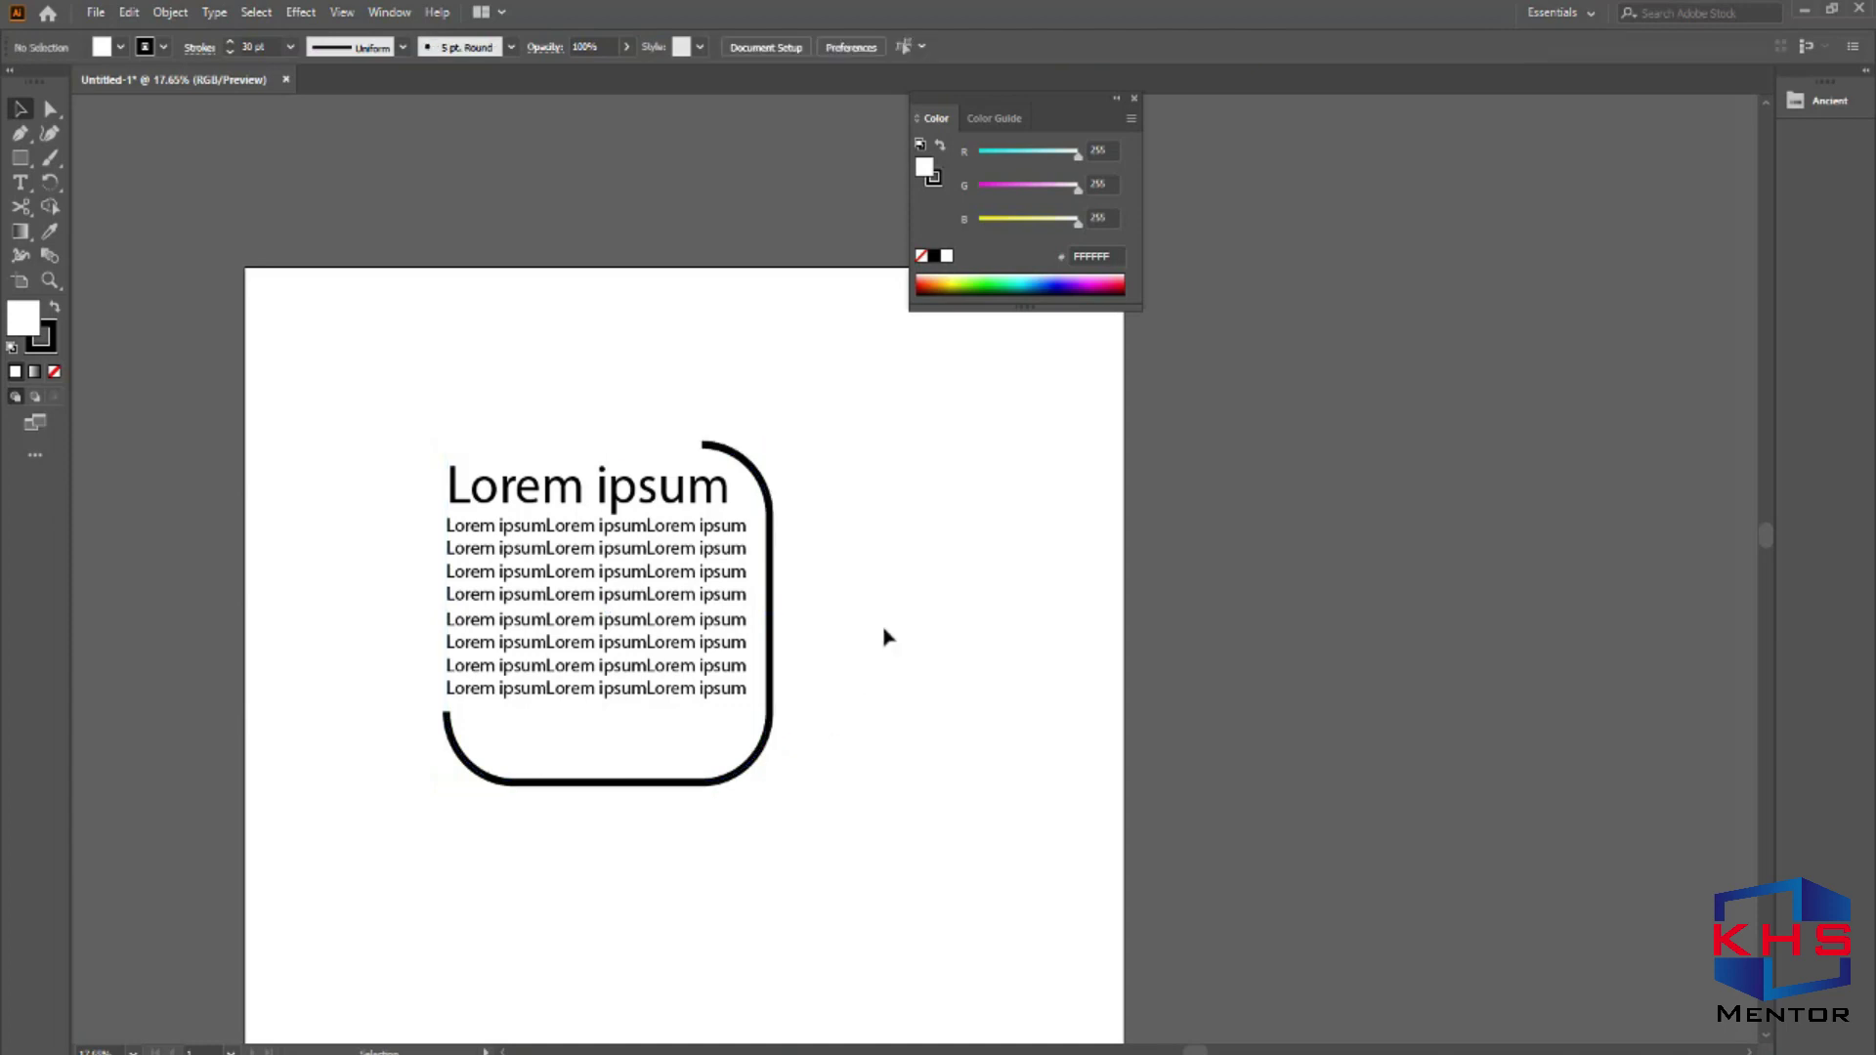
pyautogui.moveTo(381, 378); pyautogui.dragTo(554, 649)
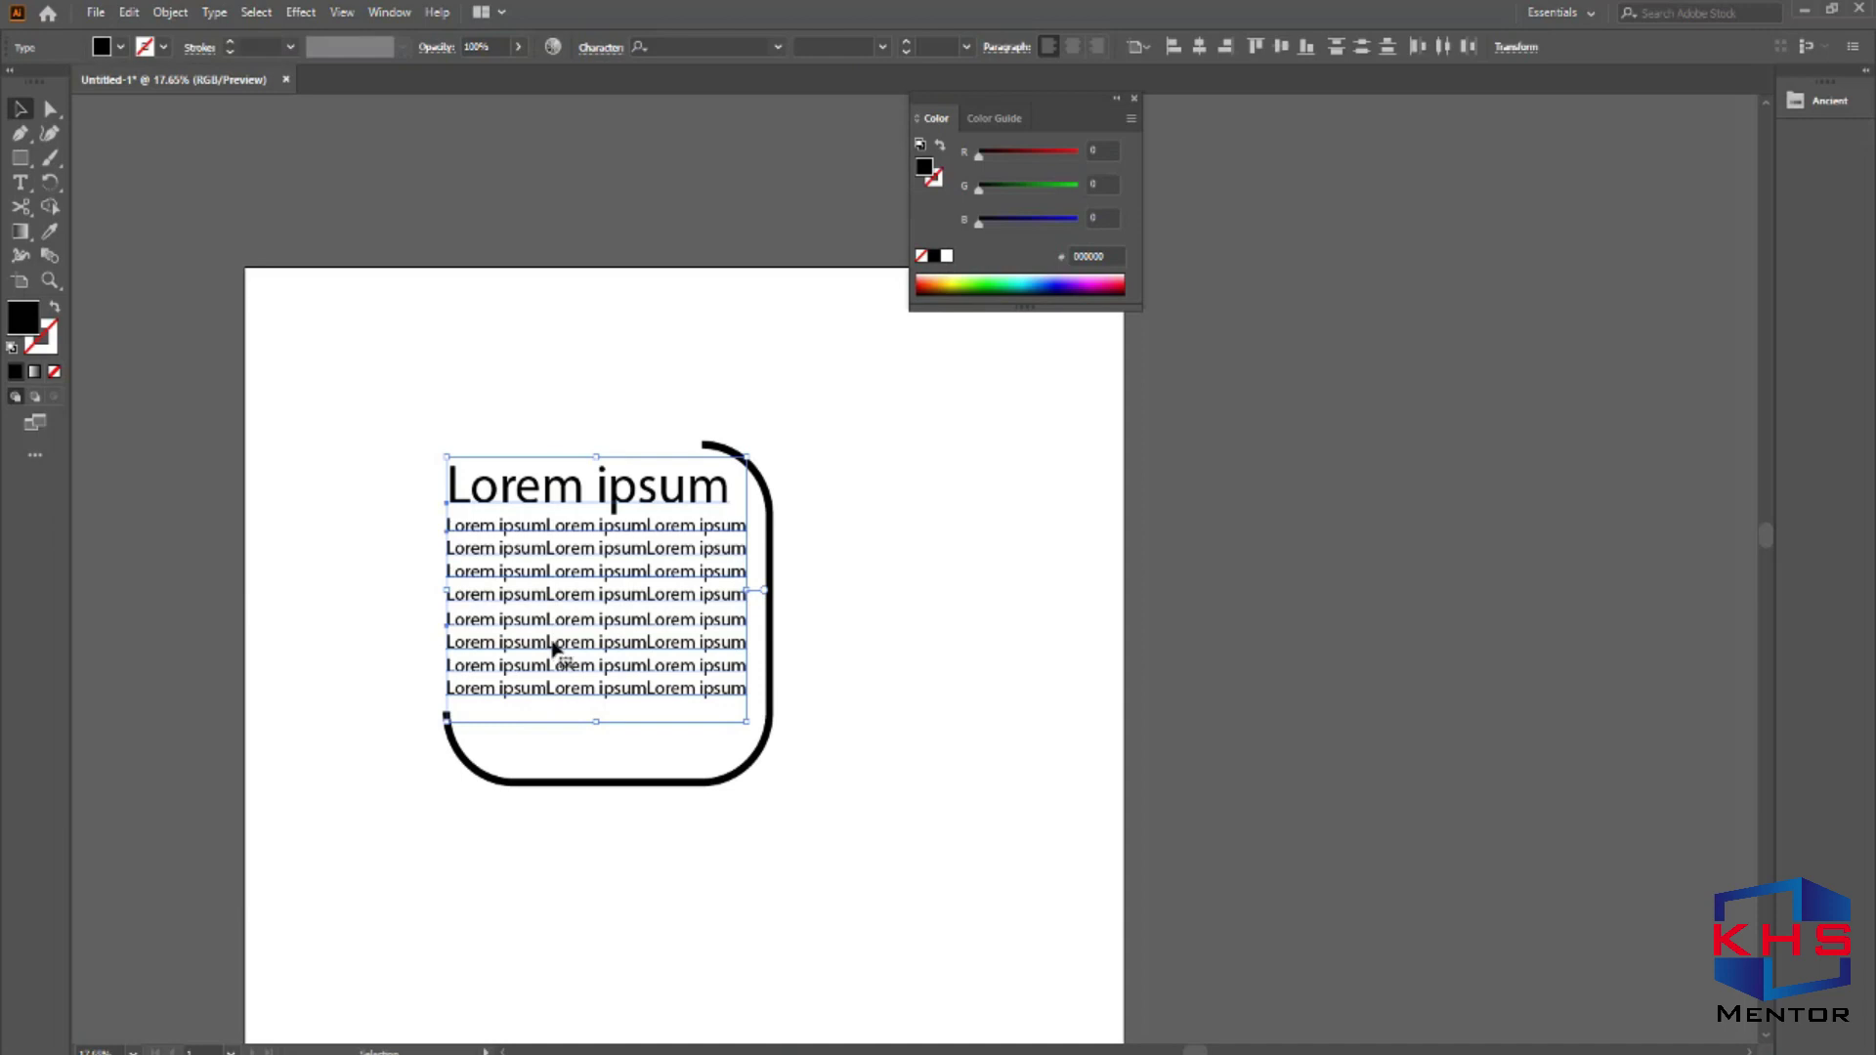
pyautogui.press('Delete')
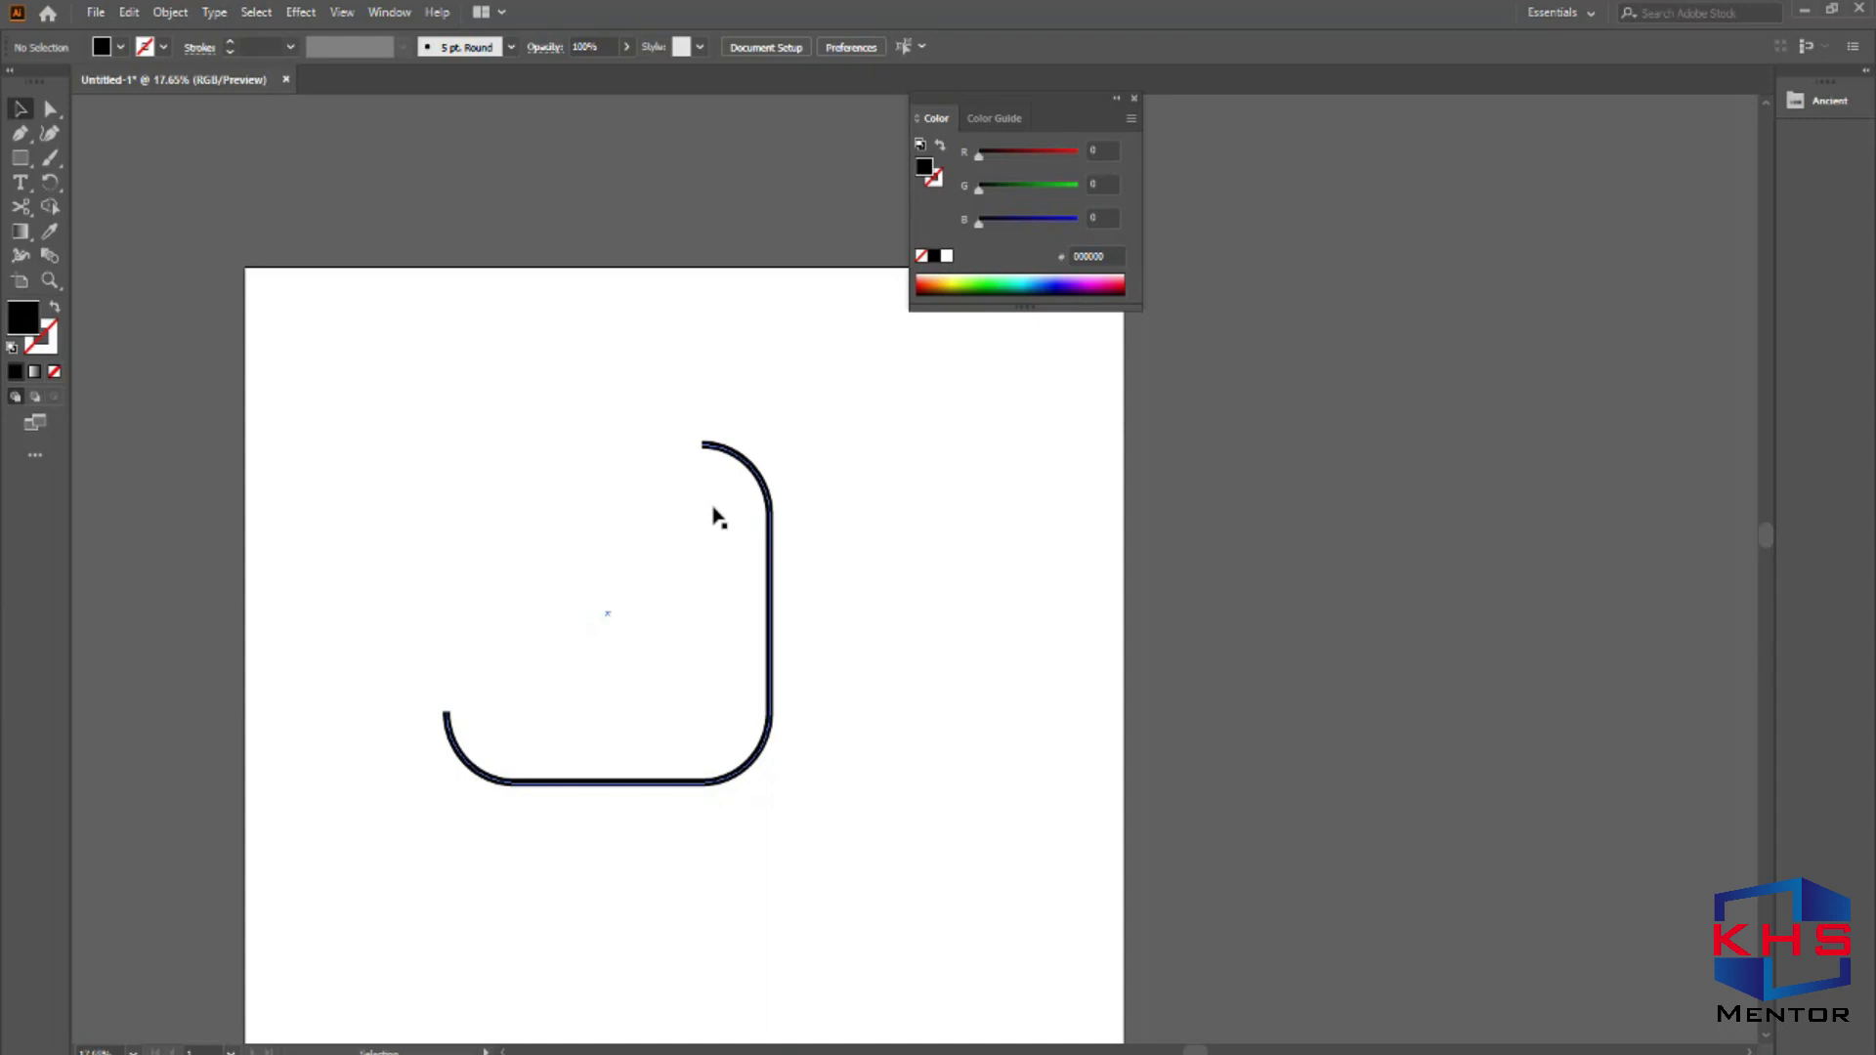
# Move the path off the artboard to check its fill, and undo the move.
pyautogui.moveTo(717, 443); pyautogui.dragTo(1483, 375)
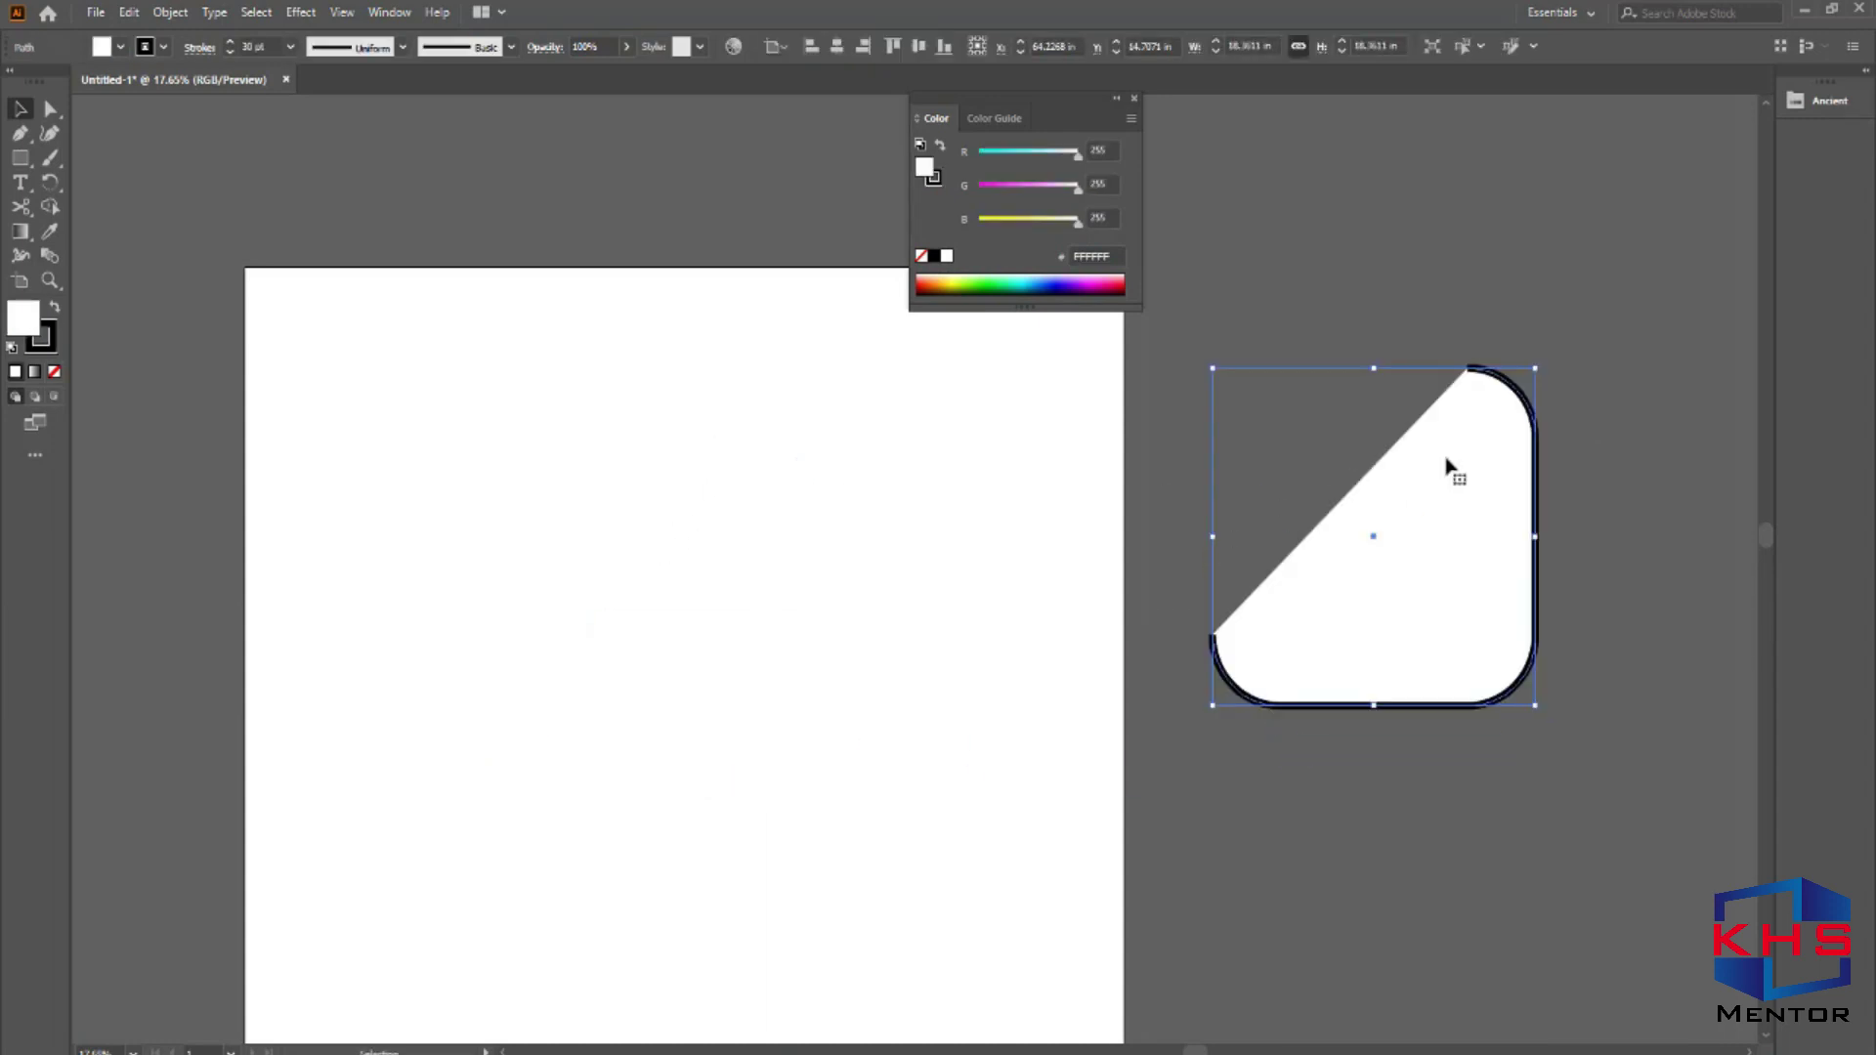
pyautogui.hotkey('ctrl', 'z')
pyautogui.press('x')
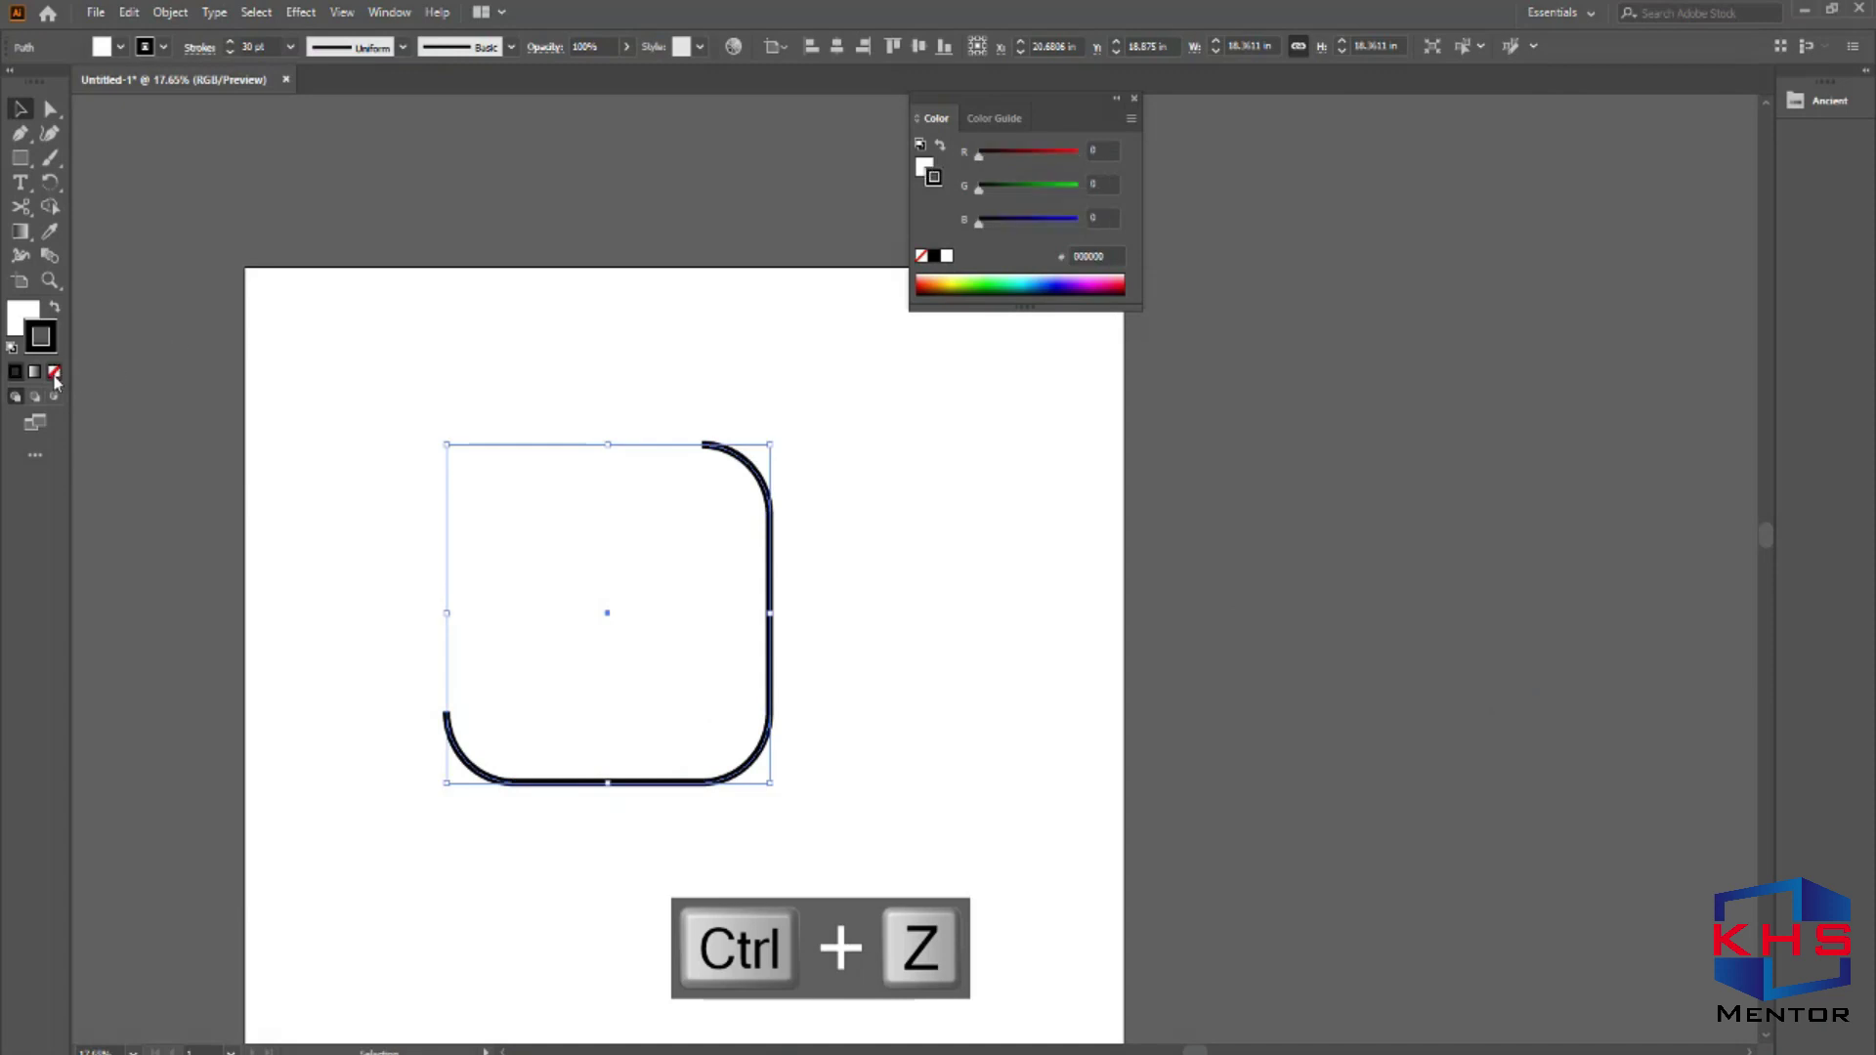
pyautogui.press('x')
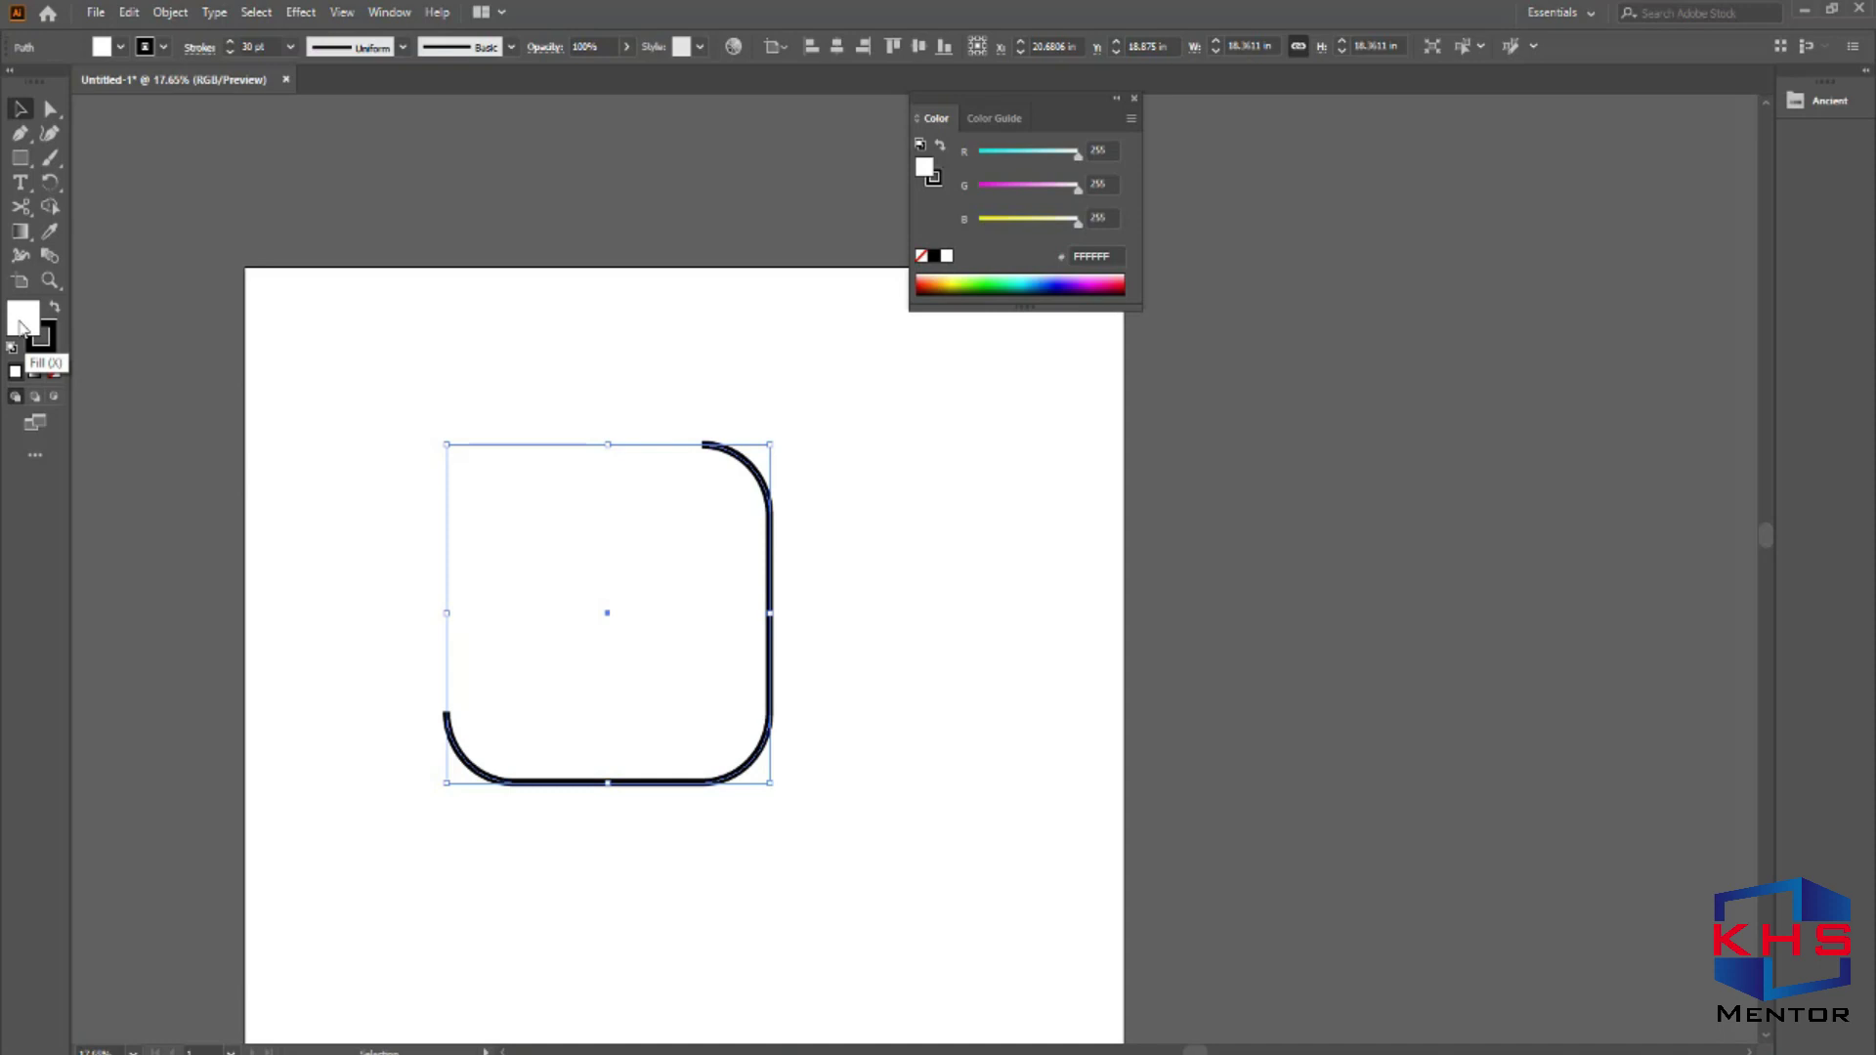
# Change the open path's stroke color to pure red.
pyautogui.click(44, 338)
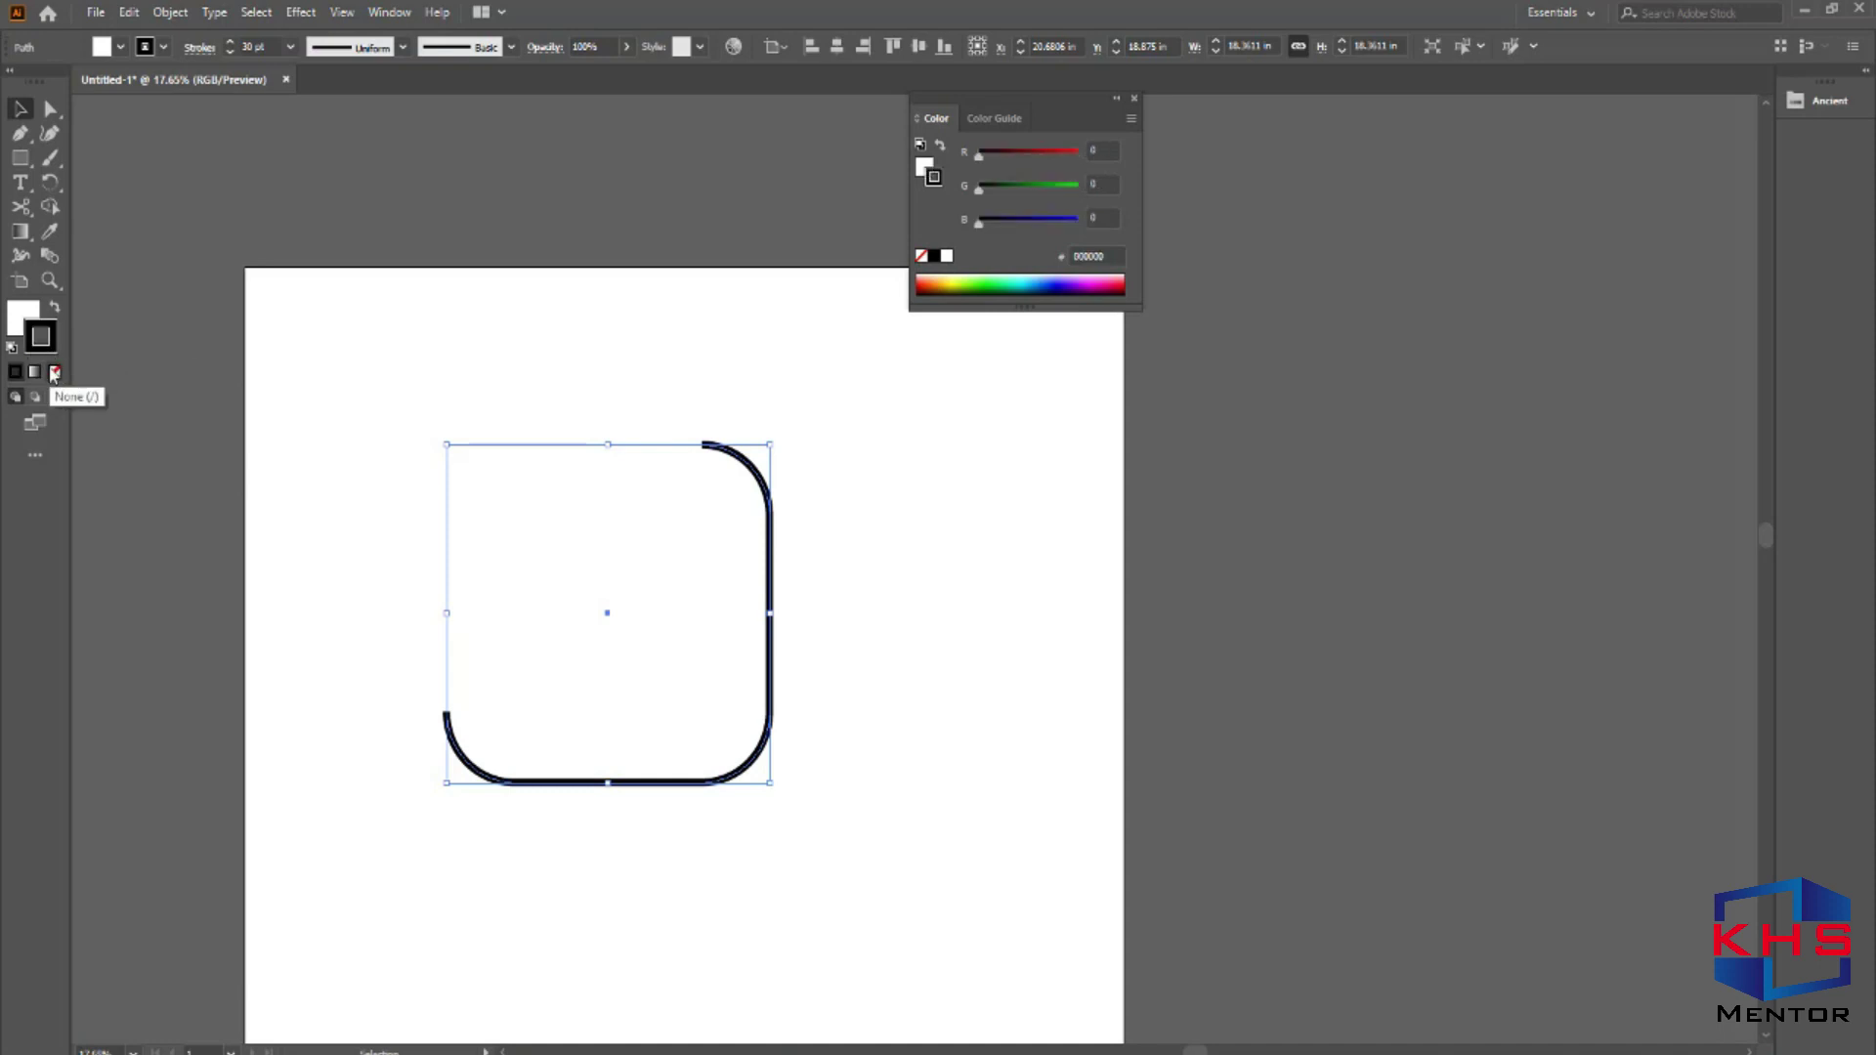
pyautogui.doubleClick(44, 338)
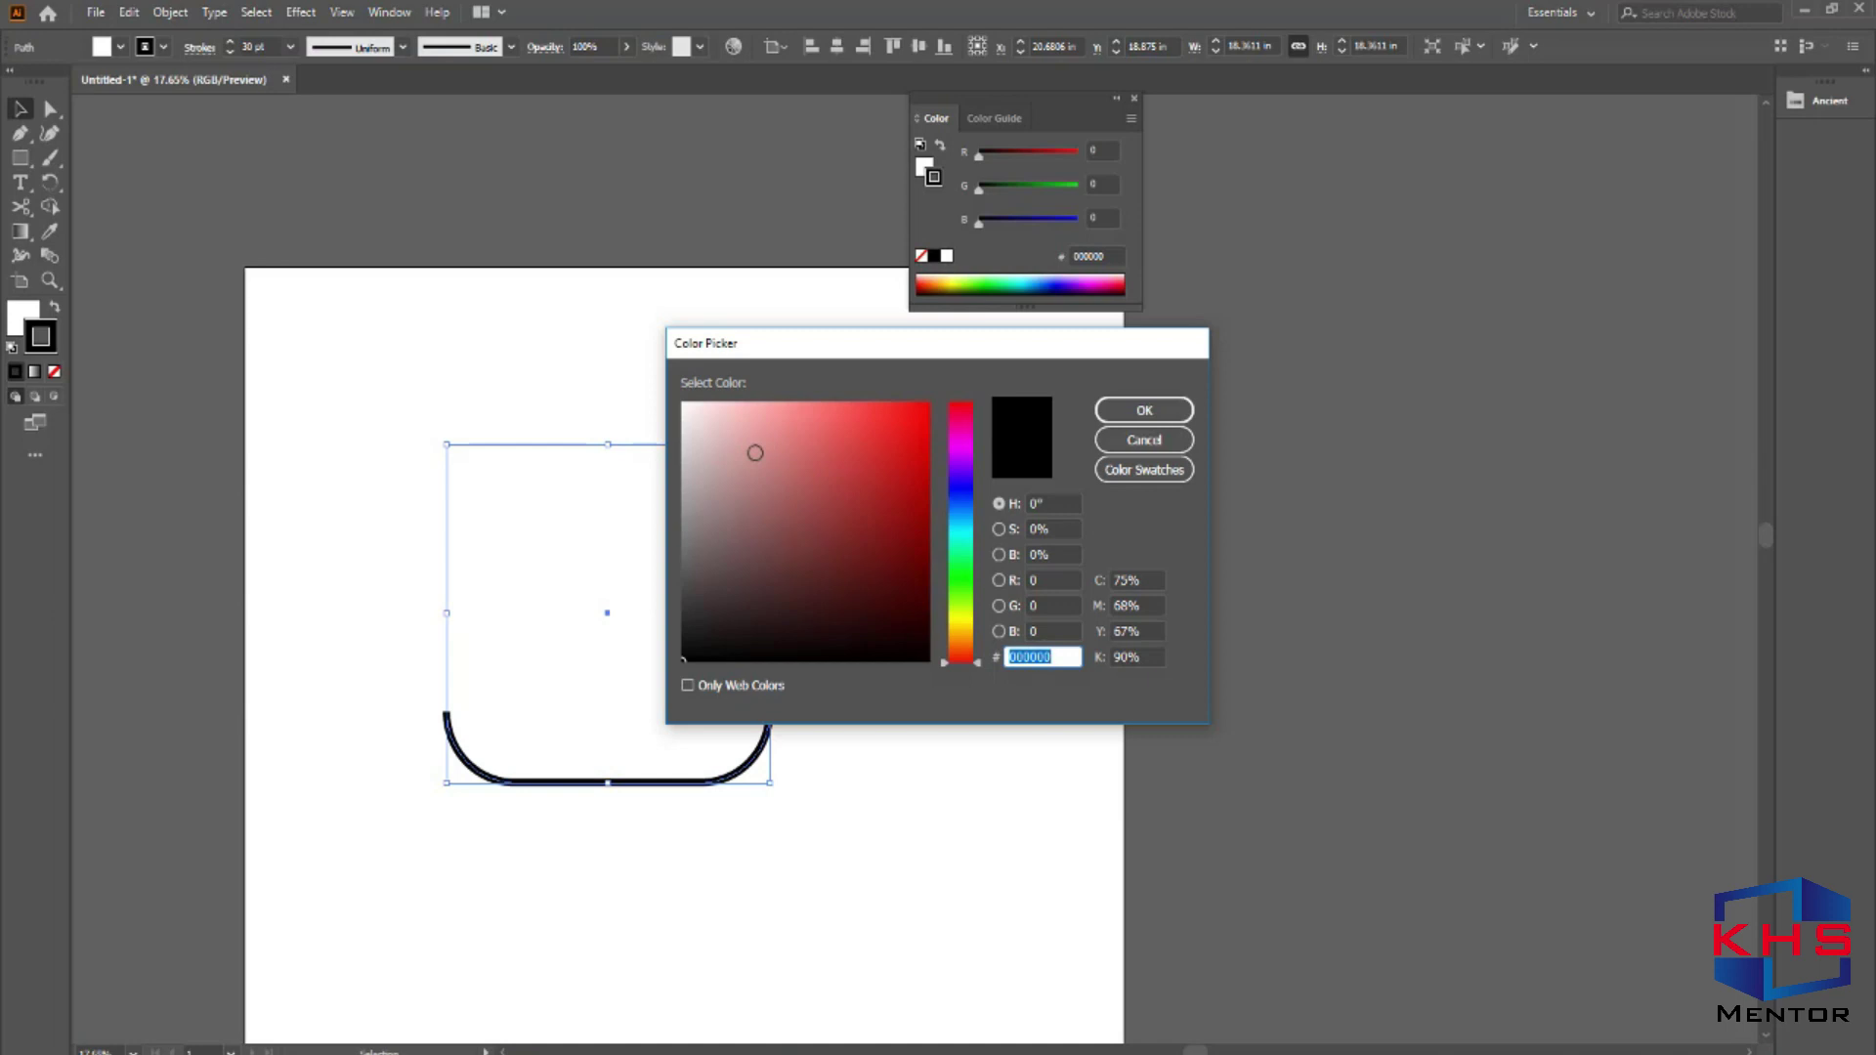
pyautogui.moveTo(755, 452)
pyautogui.mouseDown()
pyautogui.moveTo(853, 581)
pyautogui.moveTo(928, 403)
pyautogui.mouseUp()
pyautogui.click(1146, 412)
# Apply pure white as the open path's fill color.
pyautogui.click(22, 319)
pyautogui.doubleClick(21, 319)
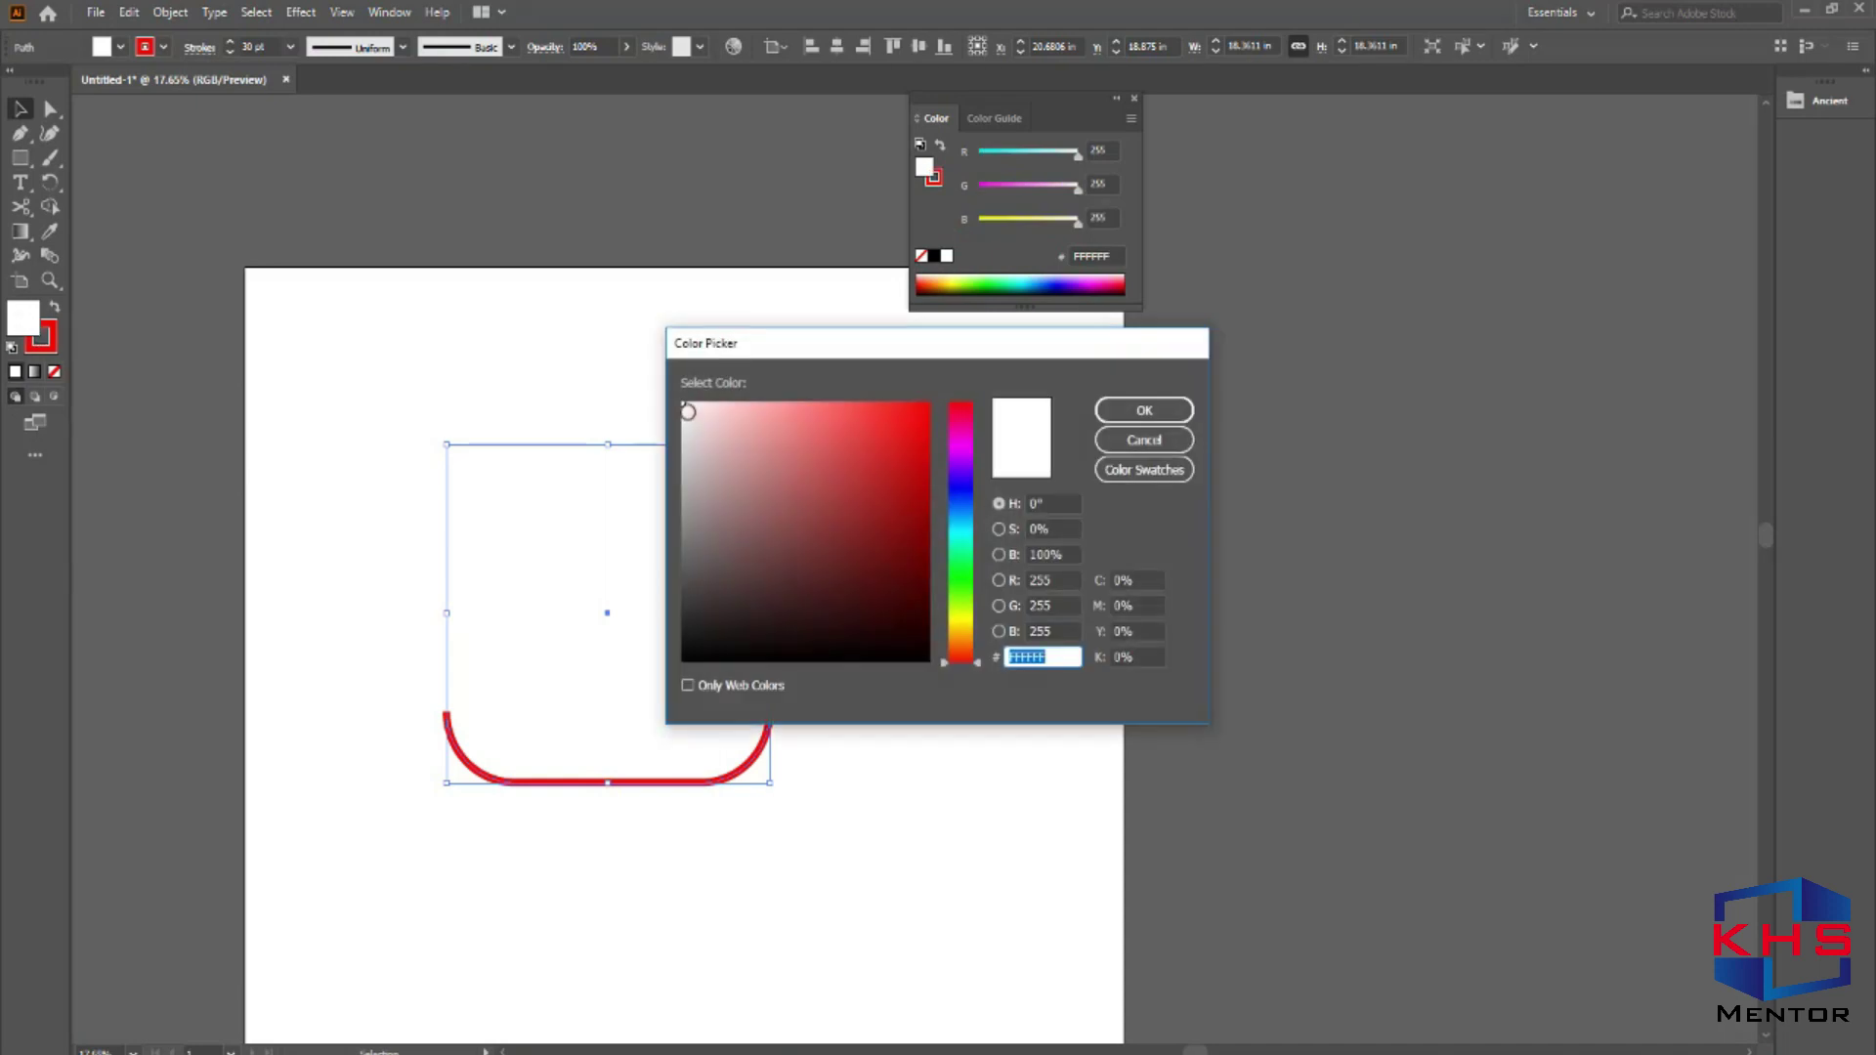
pyautogui.click(687, 408)
pyautogui.click(683, 402)
pyautogui.press('Return')
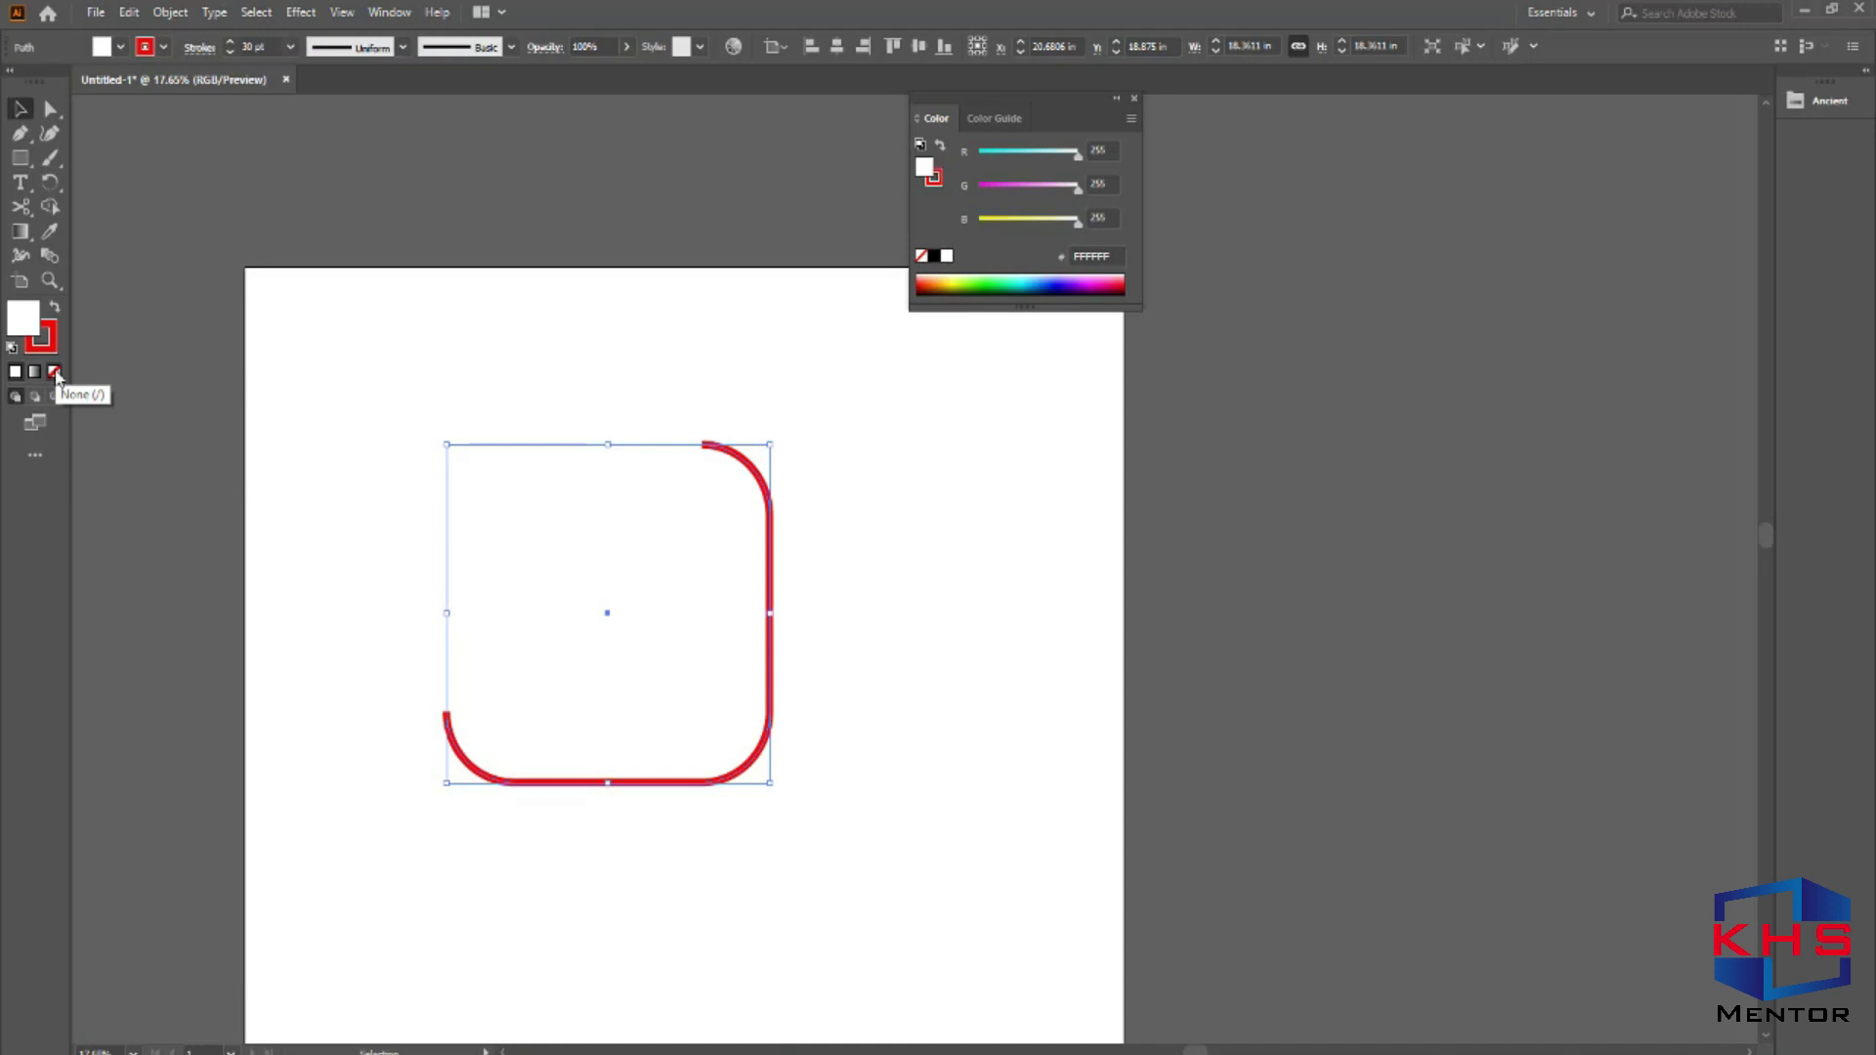
# Set the open path's fill to none and move the path onto the canvas right of the artboard.
pyautogui.click(54, 372)
pyautogui.moveTo(773, 628); pyautogui.dragTo(1514, 615)
pyautogui.click(1511, 916)
pyautogui.click(1513, 719)
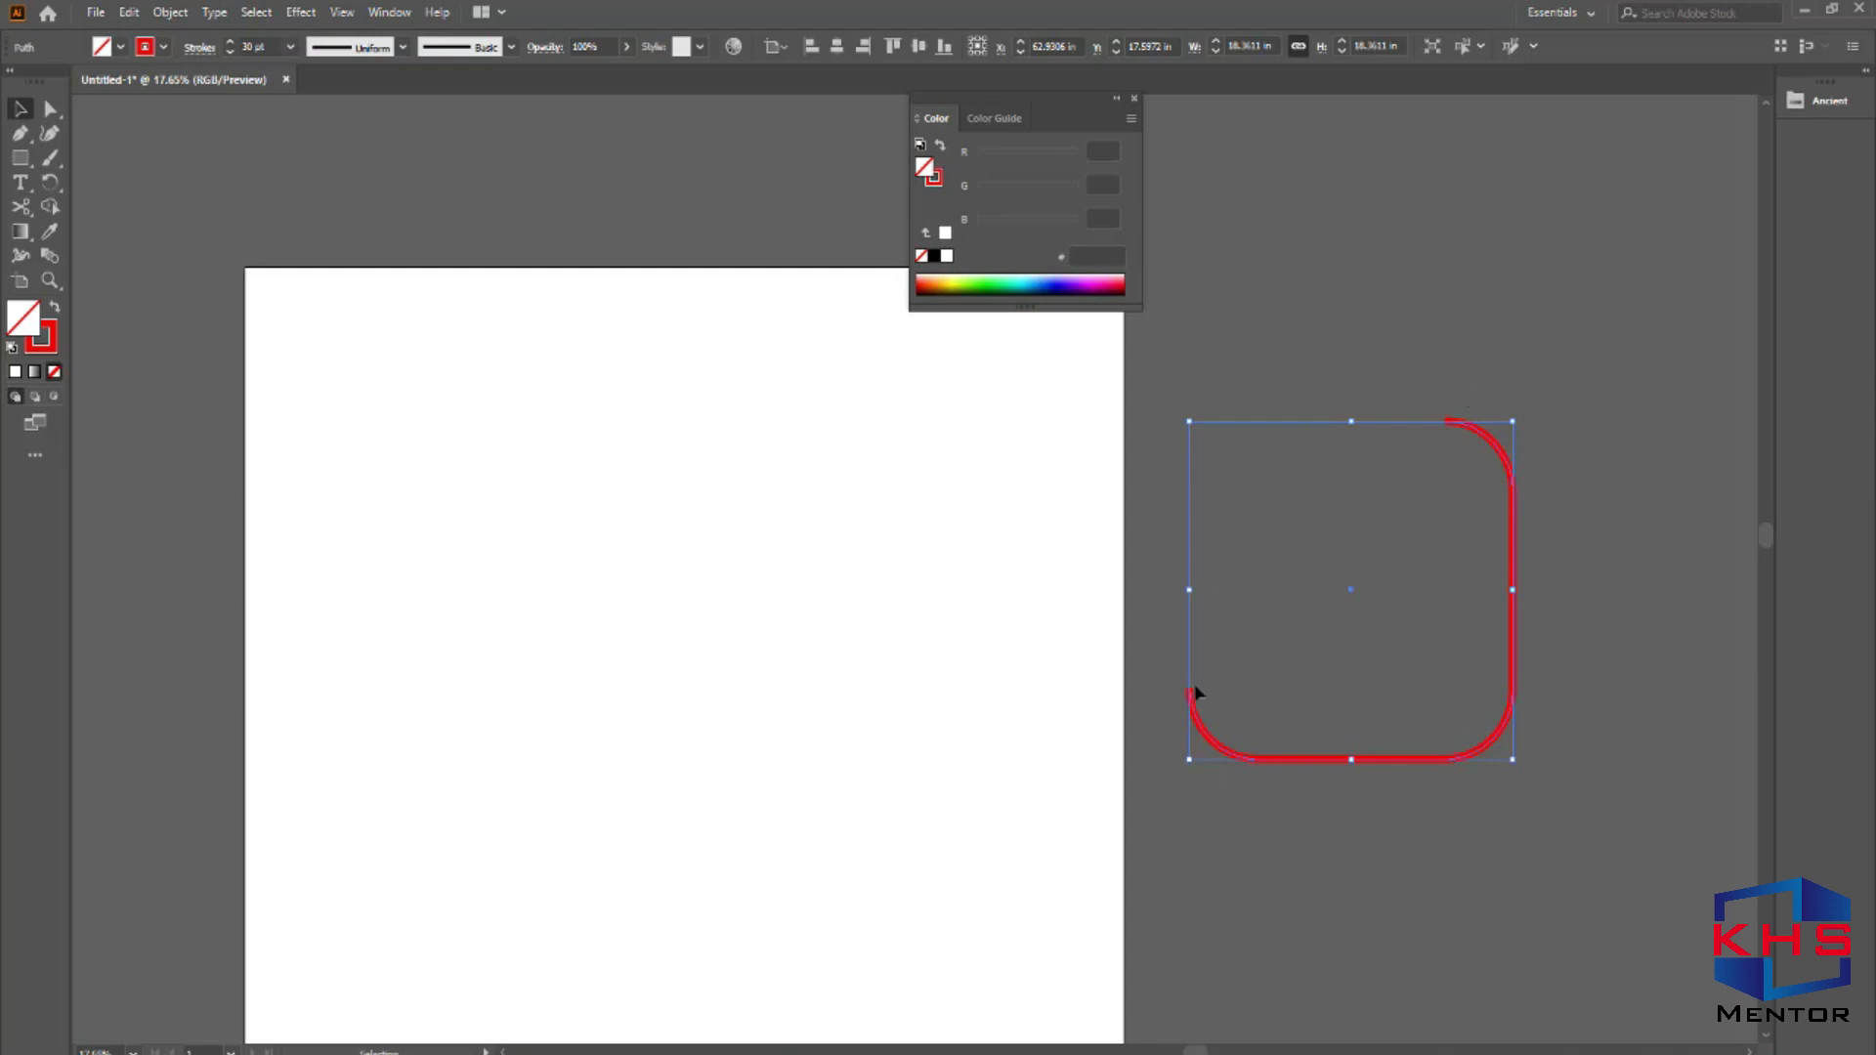
# Move the red open path higher on the canvas beside the artboard and leave it deselected.
pyautogui.press('space')
pyautogui.moveTo(569, 481)
pyautogui.mouseDown()
pyautogui.moveTo(821, 524)
pyautogui.moveTo(586, 510)
pyautogui.mouseUp()
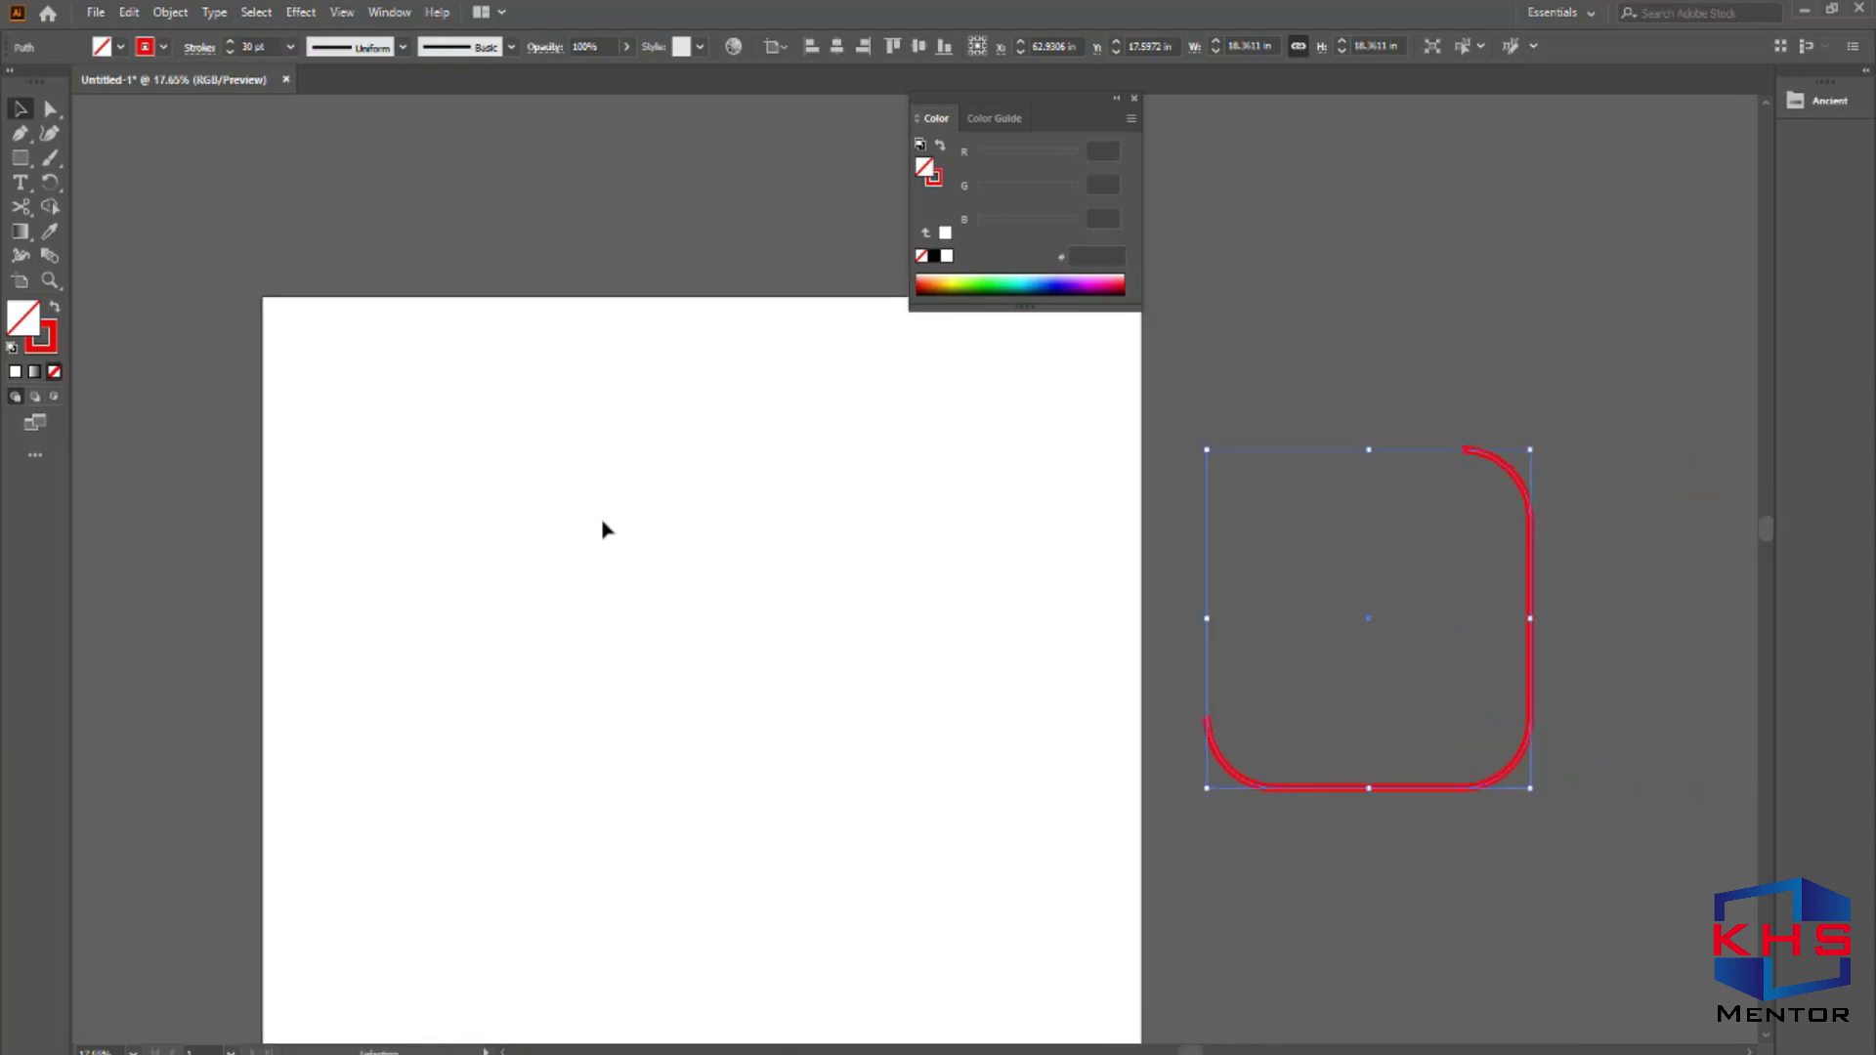
pyautogui.click(1357, 461)
pyautogui.moveTo(1496, 460); pyautogui.dragTo(1509, 315)
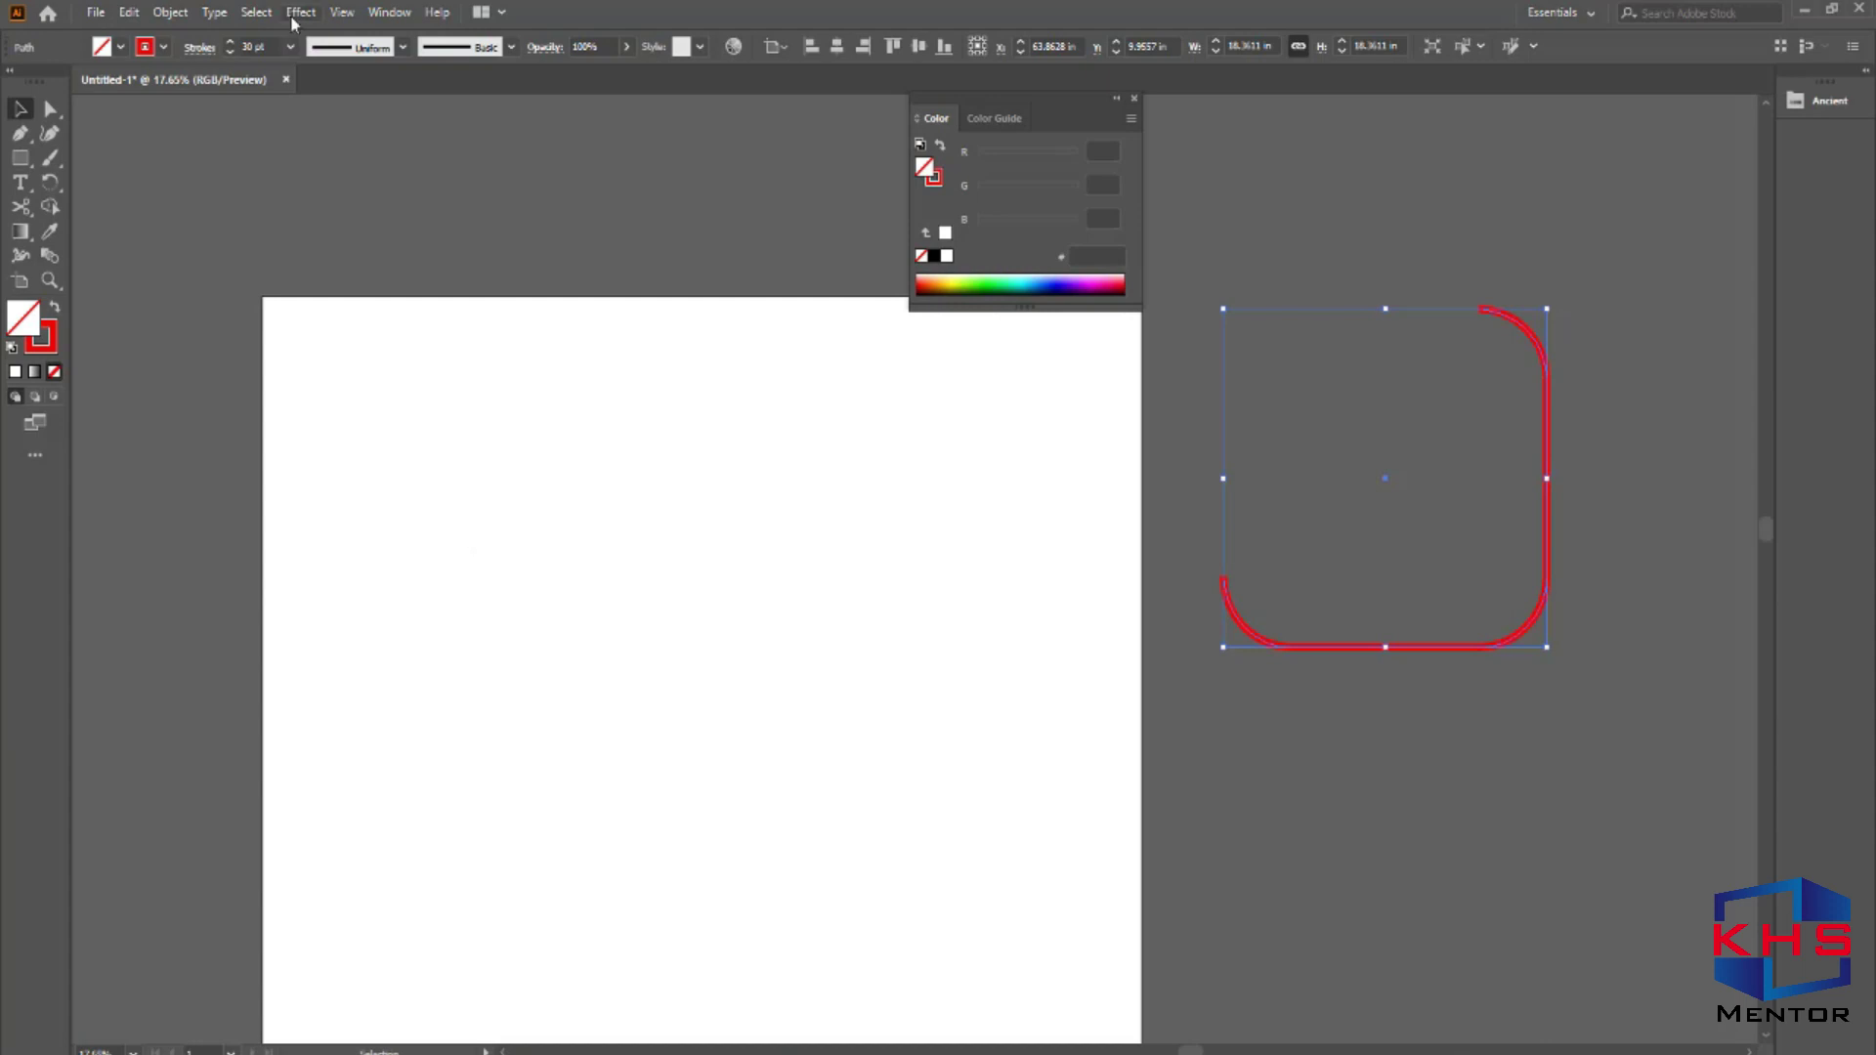
pyautogui.hotkey('alt', 'Tab')
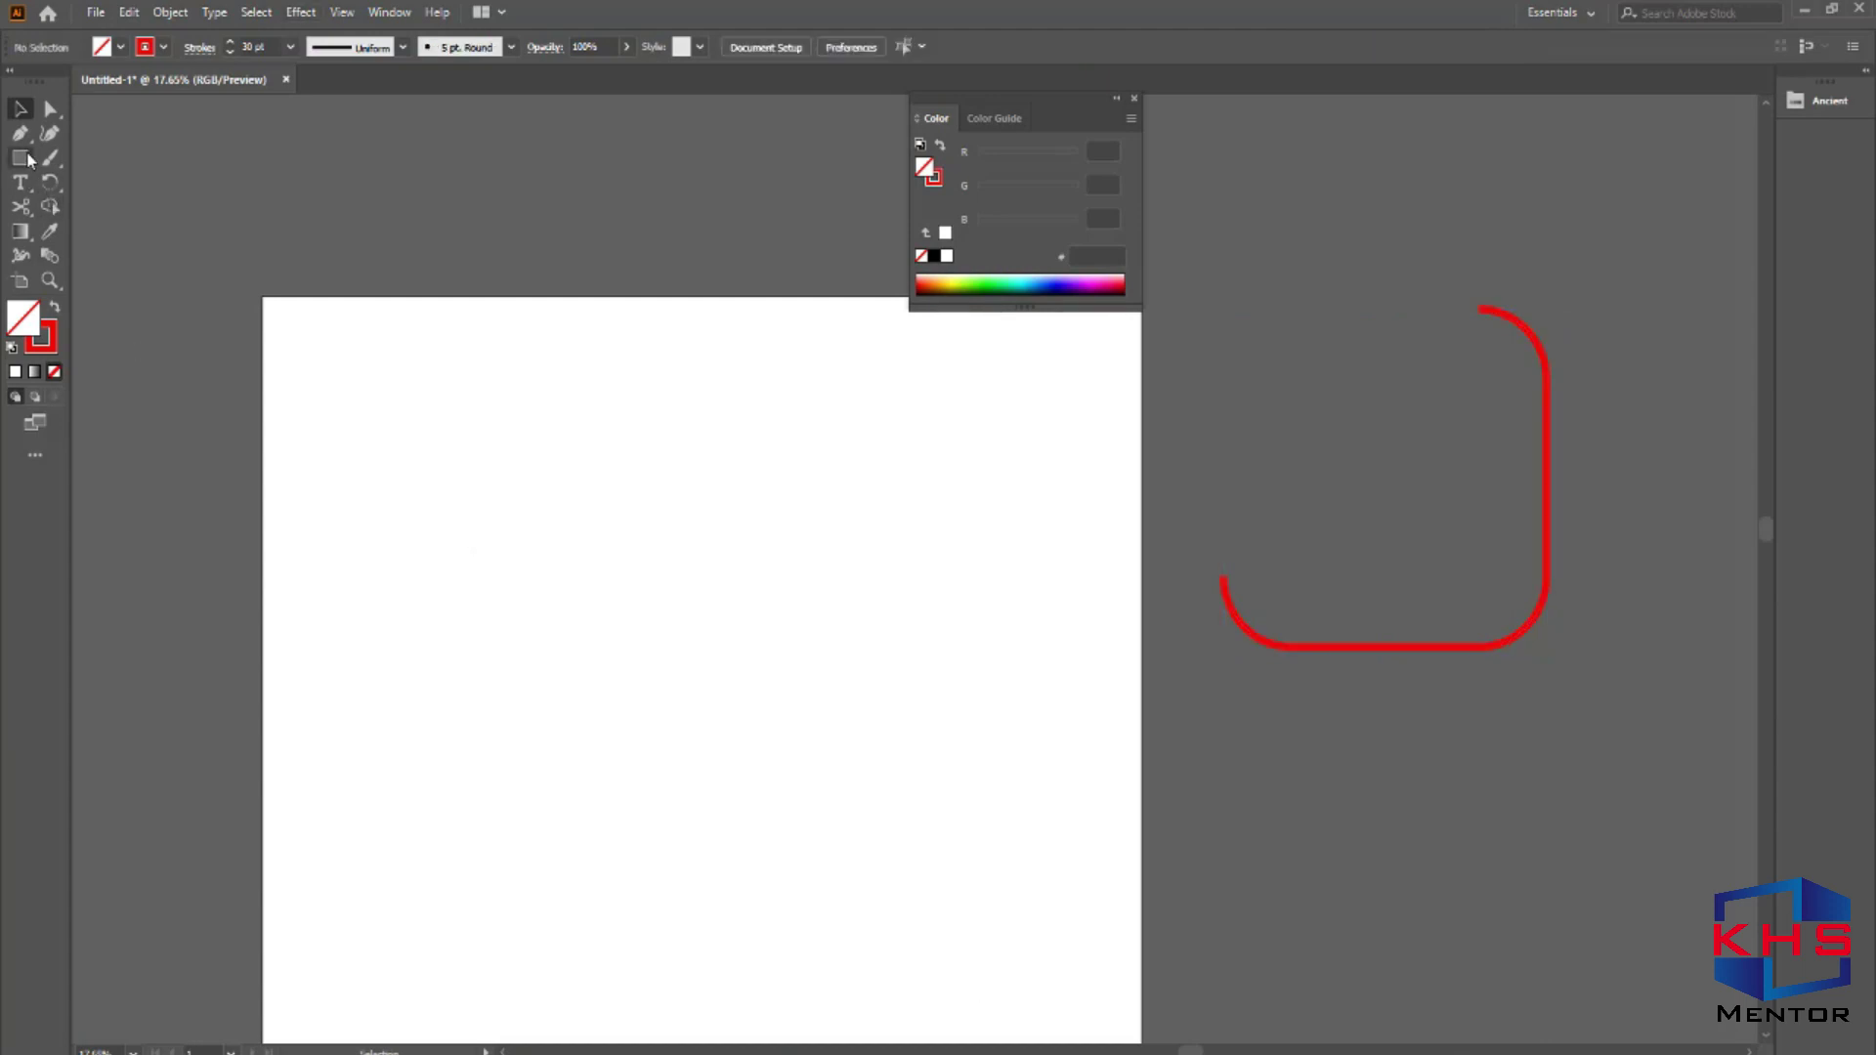
pyautogui.click(26, 159)
pyautogui.moveTo(353, 383); pyautogui.dragTo(538, 708)
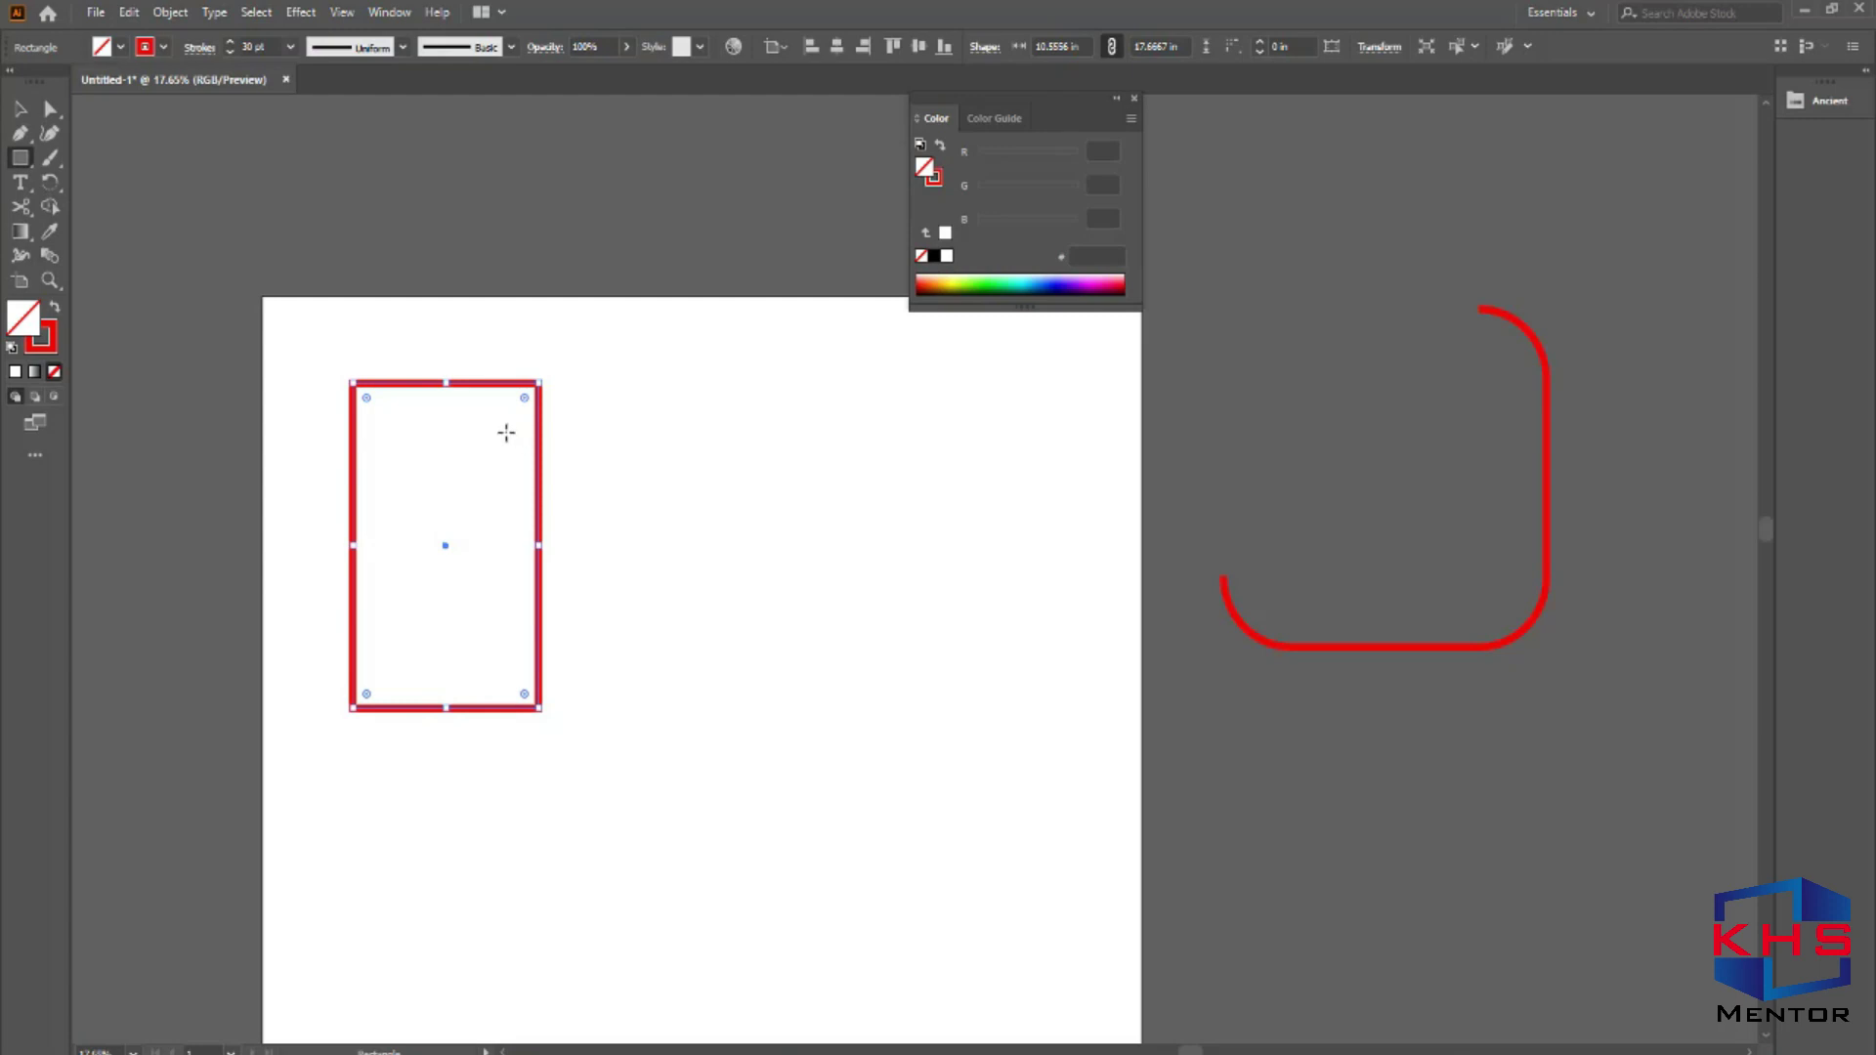
pyautogui.press('v')
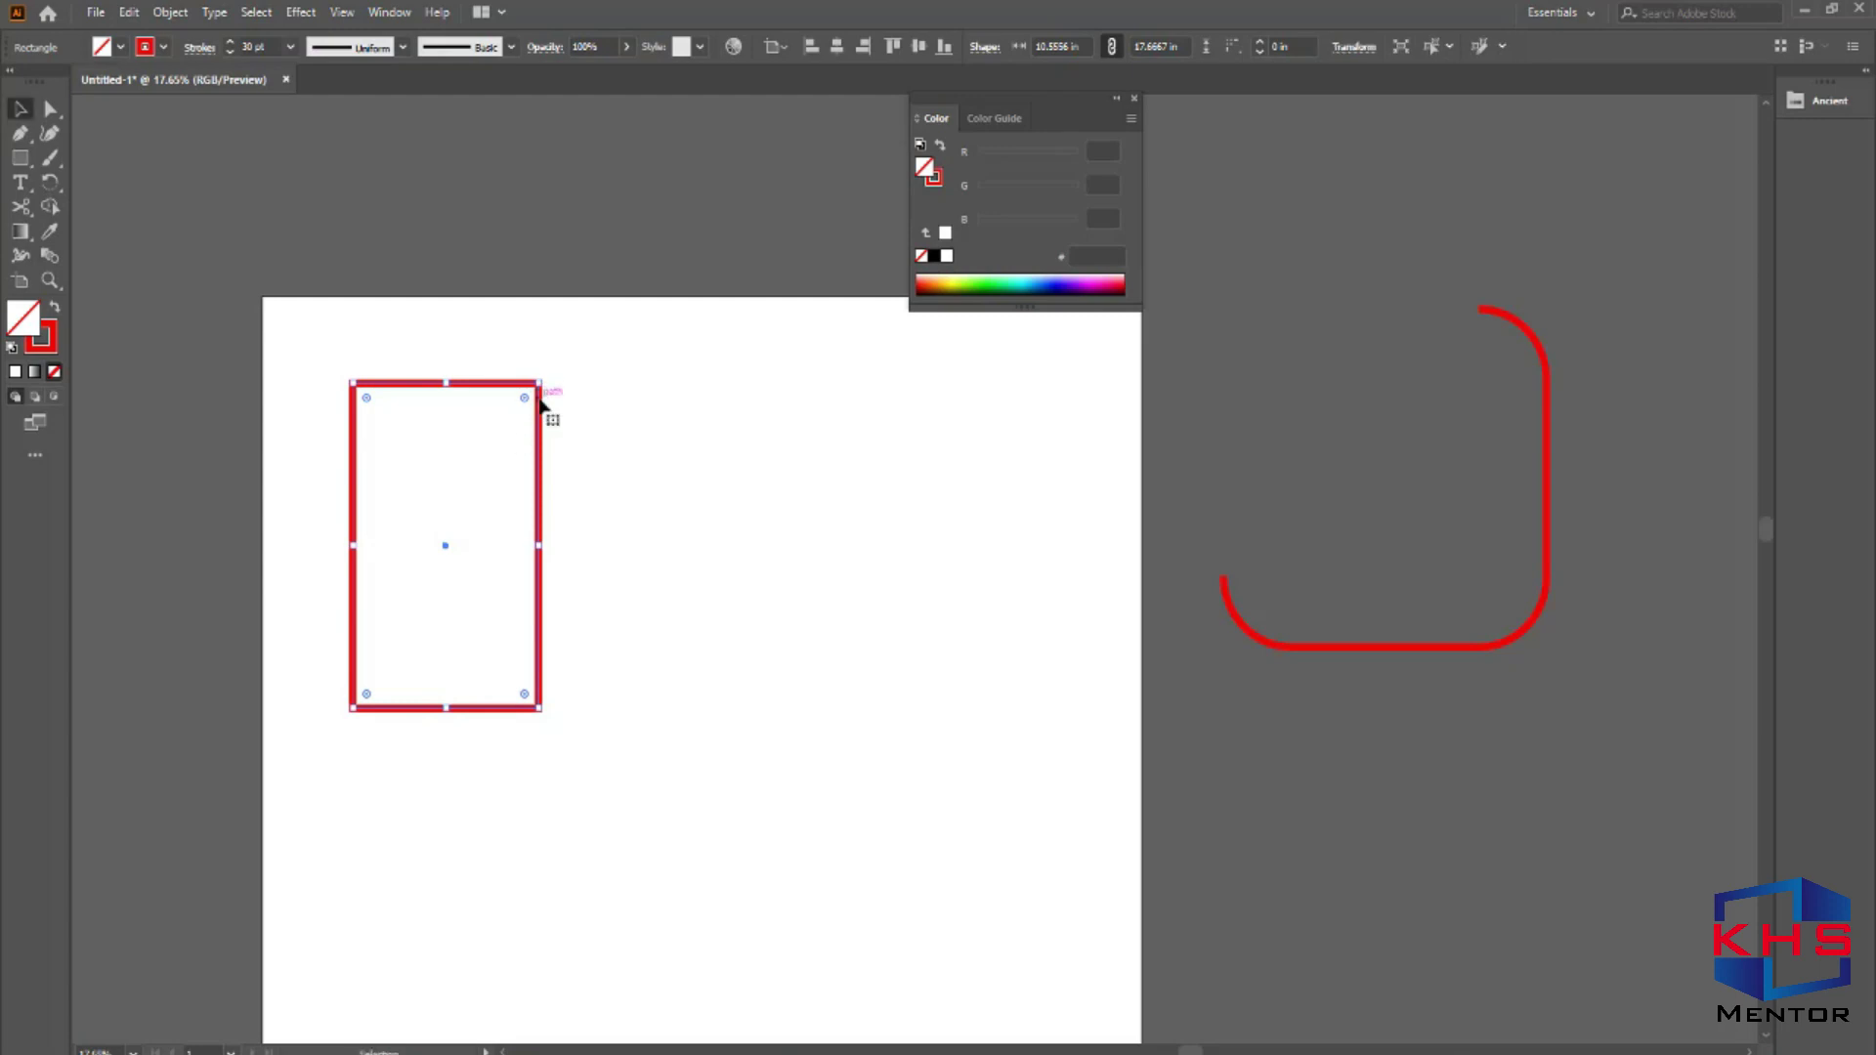
pyautogui.press('Delete')
# Draw a square about 17.44 in wide in the upper-left area of the artboard.
pyautogui.press('m')
pyautogui.moveTo(362, 429); pyautogui.dragTo(652, 749)
pyautogui.press('v')
# Try placing a horizontally aligned copy of the new square to its right.
pyautogui.moveTo(672, 533); pyautogui.dragTo(967, 533)
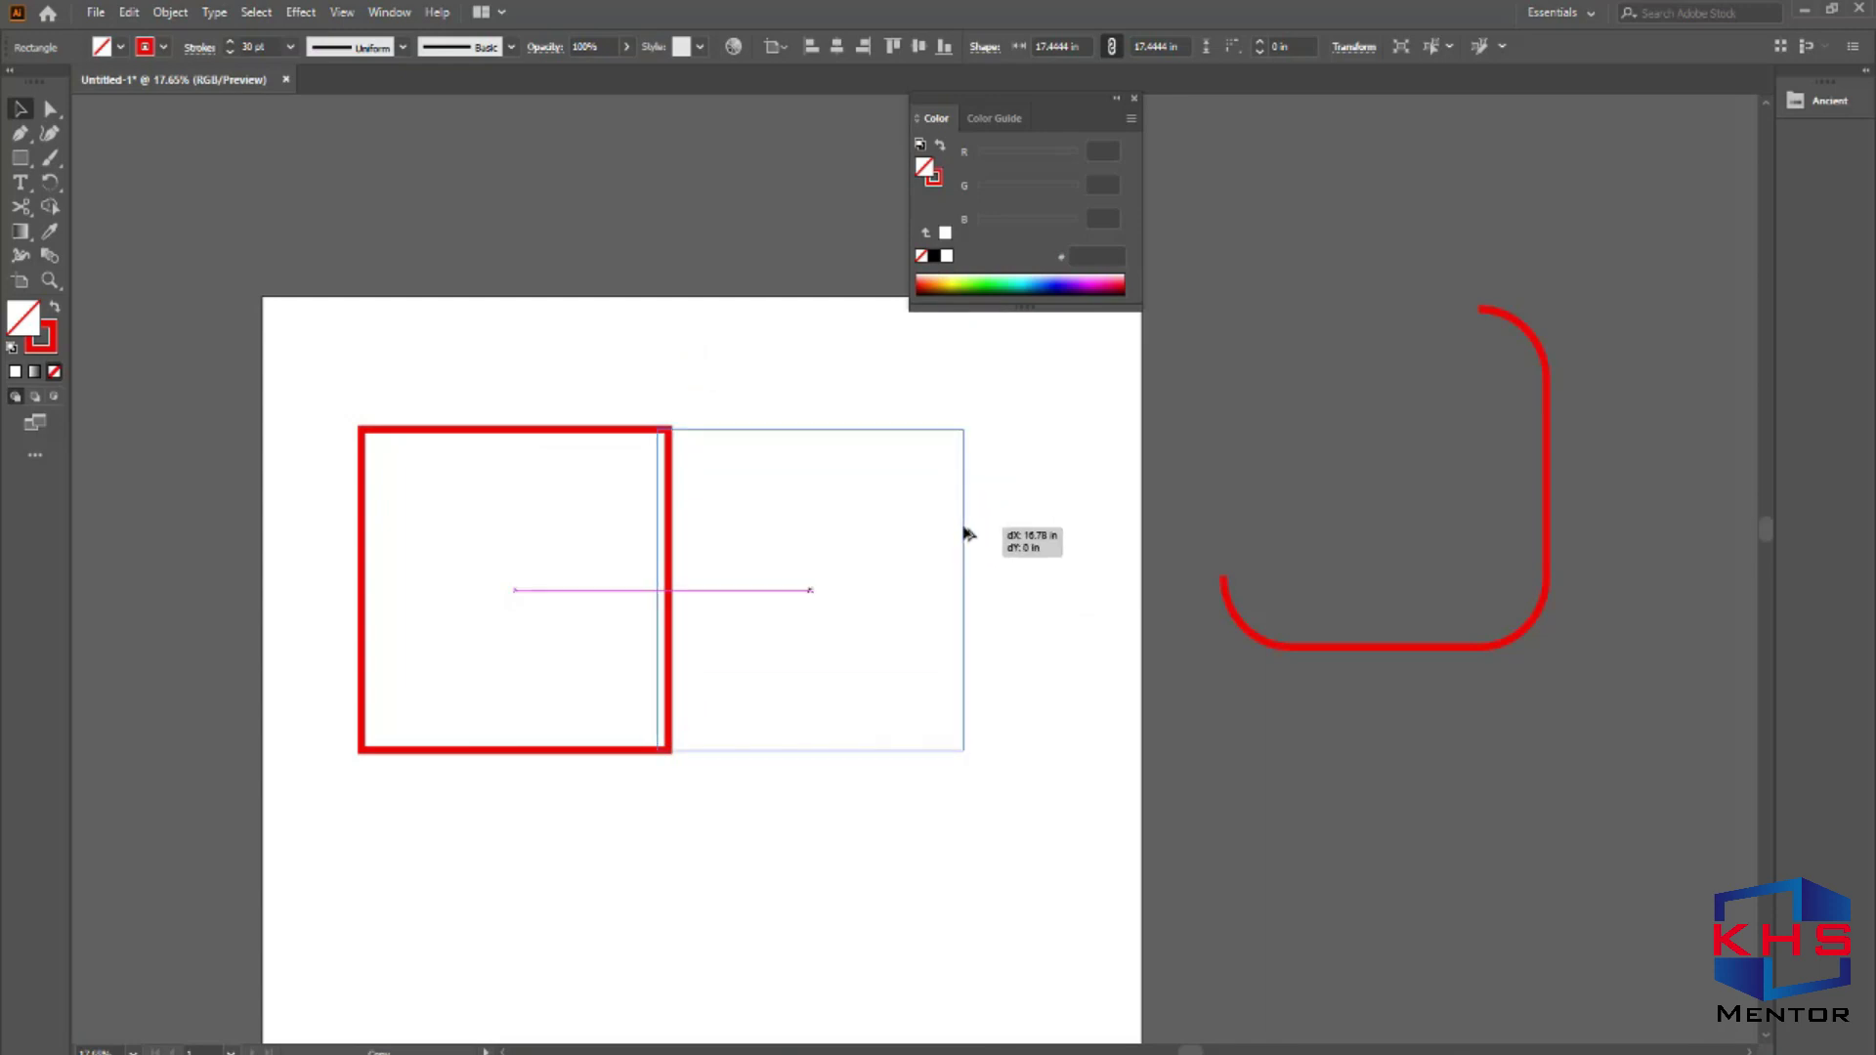
pyautogui.moveTo(966, 534)
pyautogui.mouseDown()
pyautogui.moveTo(934, 528)
pyautogui.moveTo(984, 531)
pyautogui.moveTo(977, 401)
pyautogui.moveTo(979, 535)
pyautogui.mouseUp()
pyautogui.moveTo(909, 772); pyautogui.dragTo(981, 159)
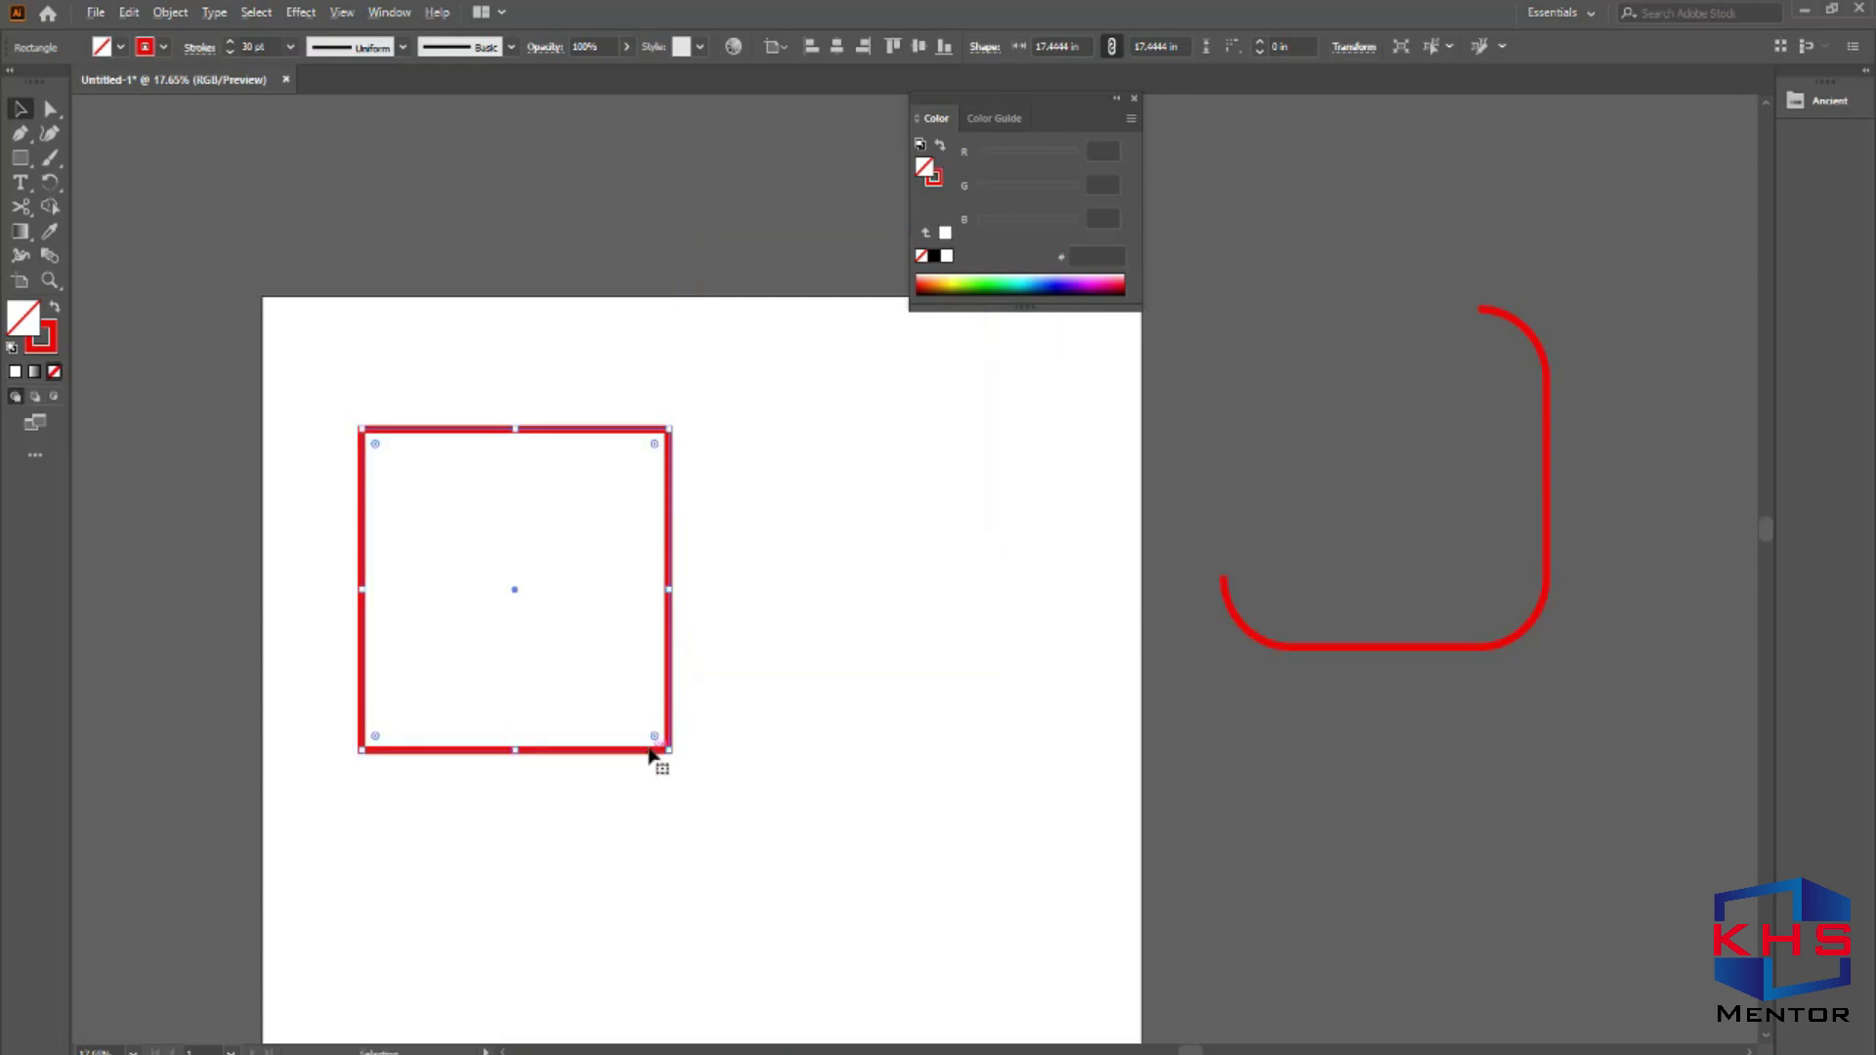
# Try placing copies of the square diagonally above it and directly beside it, undoing each copy.
pyautogui.moveTo(640, 752); pyautogui.dragTo(953, 435)
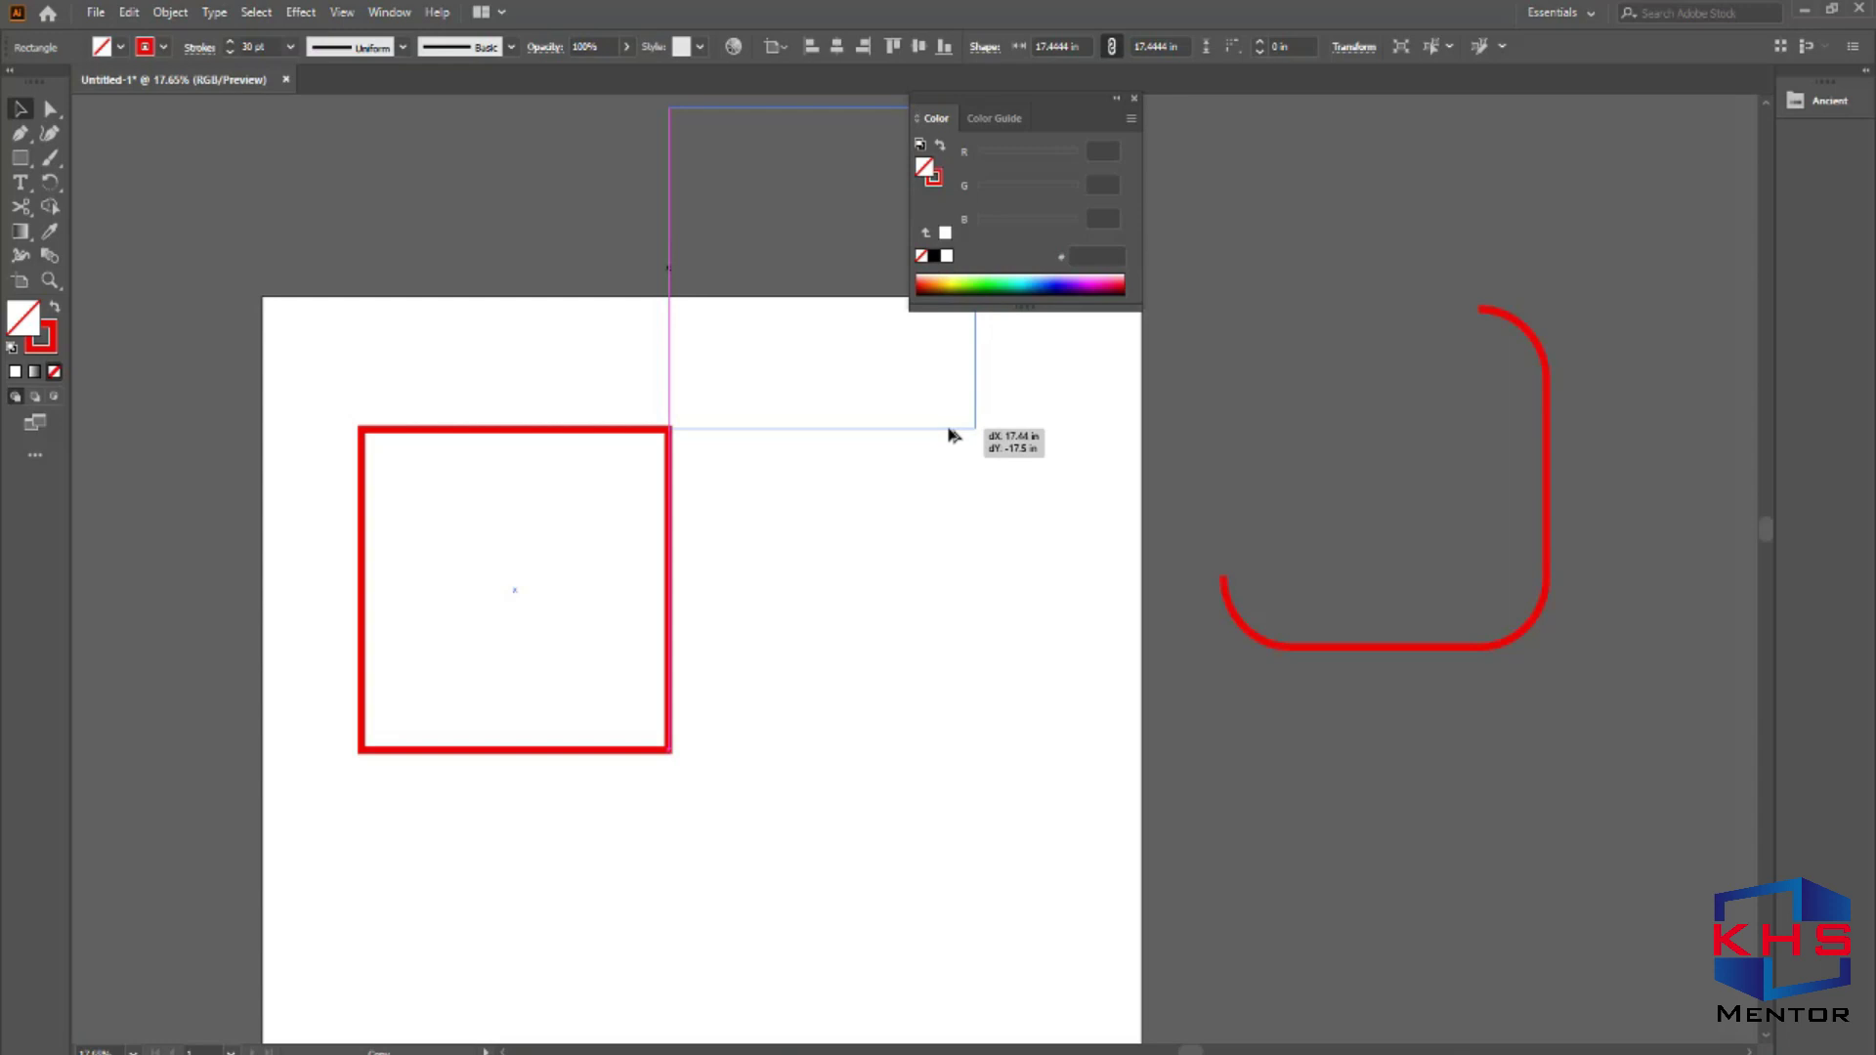
pyautogui.moveTo(953, 435); pyautogui.dragTo(953, 435)
pyautogui.moveTo(950, 430); pyautogui.dragTo(950, 430)
pyautogui.moveTo(950, 430); pyautogui.dragTo(950, 430)
pyautogui.hotkey('ctrl', 'z')
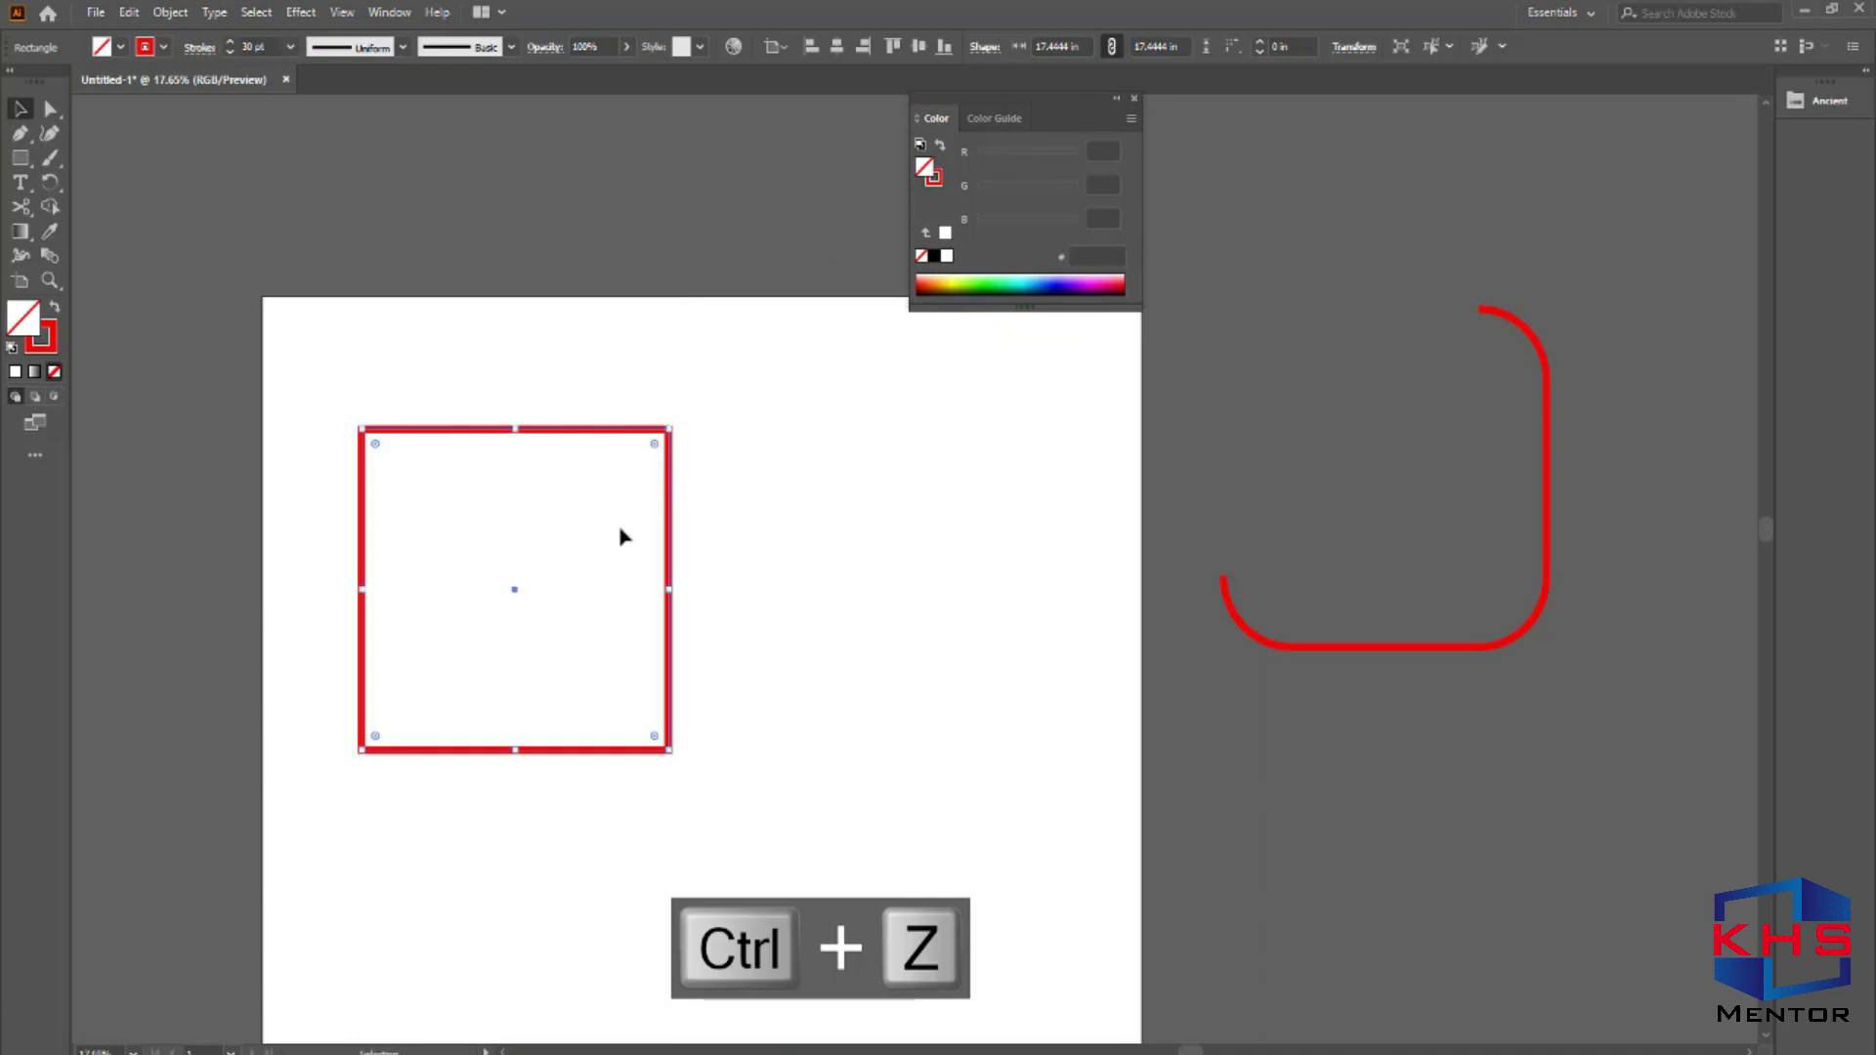
pyautogui.moveTo(369, 531); pyautogui.dragTo(670, 537)
pyautogui.hotkey('ctrl', 'z')
# Duplicate the square 17.44 in horizontally to its right and move both adjoining squares lower on the artboard.
pyautogui.moveTo(364, 567); pyautogui.dragTo(672, 603)
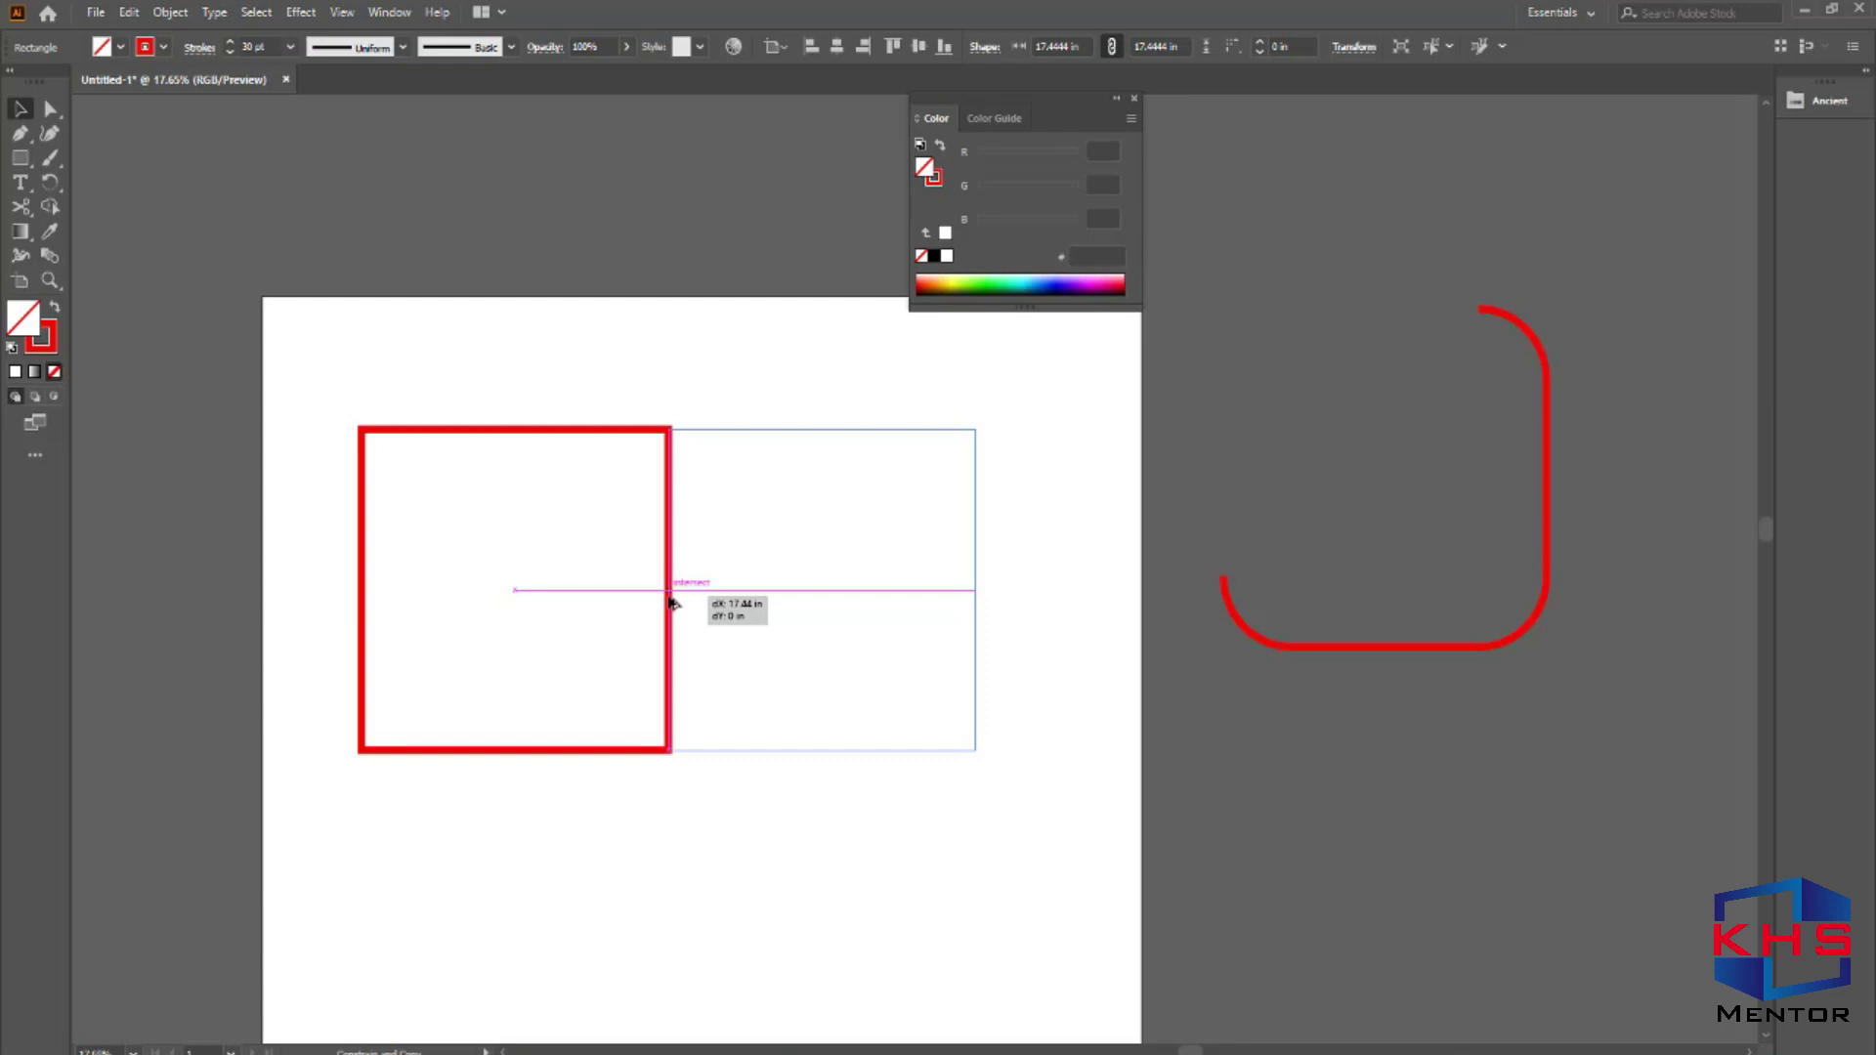
pyautogui.moveTo(671, 602); pyautogui.dragTo(671, 603)
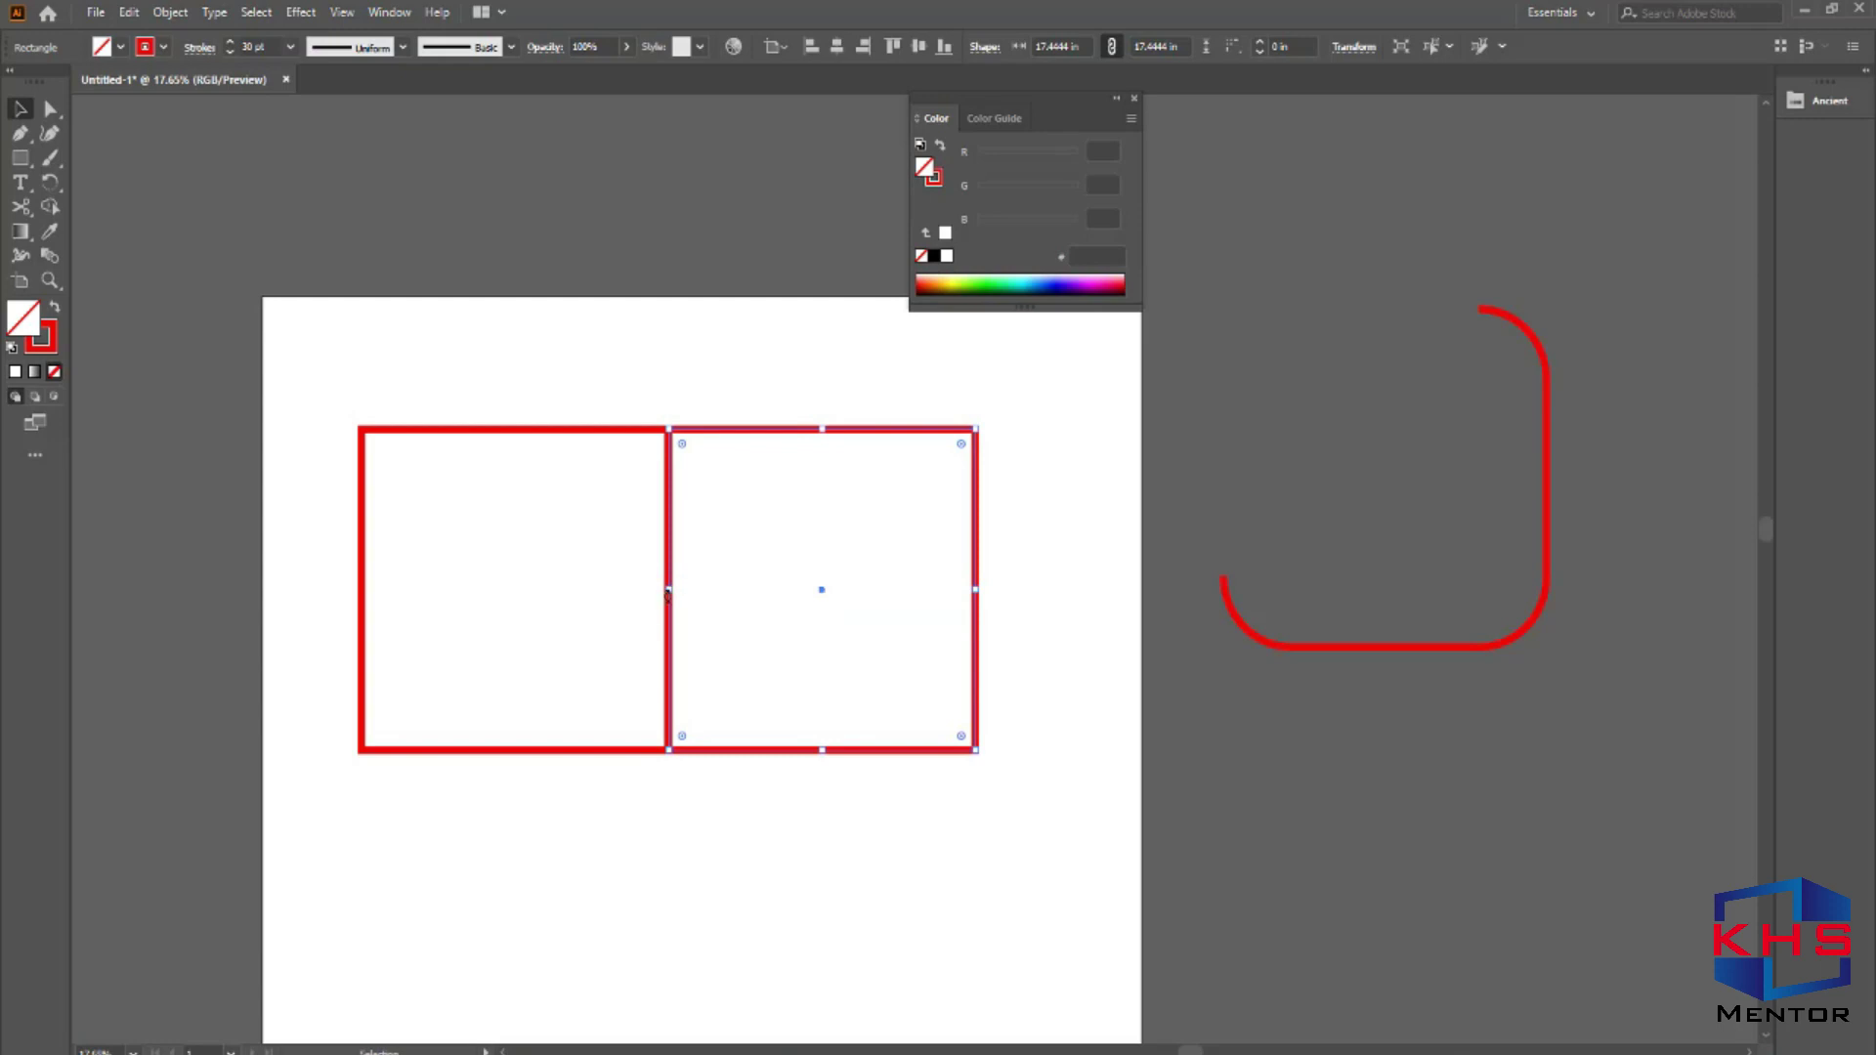
pyautogui.moveTo(1054, 486); pyautogui.dragTo(308, 879)
pyautogui.moveTo(675, 457); pyautogui.dragTo(683, 737)
# Scale the two squares down to about 9.44 in wide each and place a copy of the left one directly above it.
pyautogui.scroll(-3, 879, 645)
pyautogui.moveTo(980, 556); pyautogui.dragTo(875, 629)
pyautogui.hotkey('ctrl', 'shift', 'z')
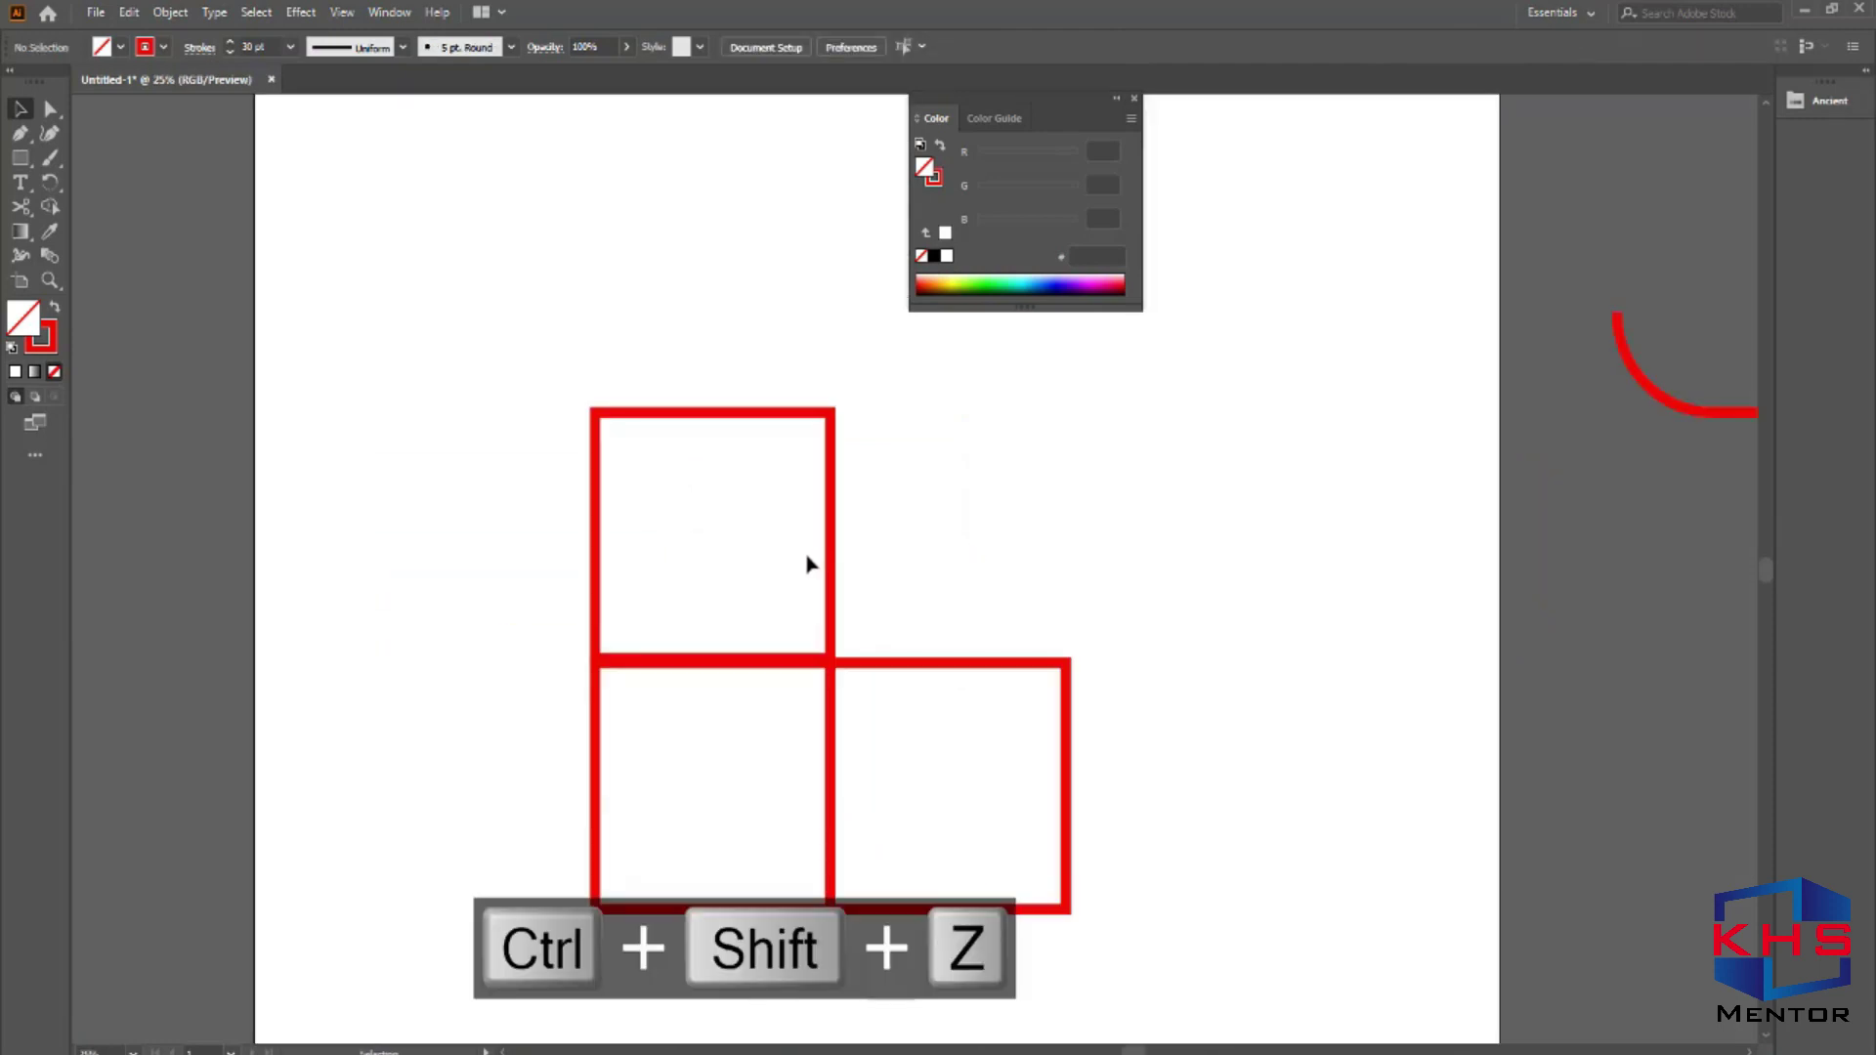
# Shift the upper square's two top anchor points right and down with Direct Selection, forming a slanted top face for a cube.
pyautogui.click(51, 108)
pyautogui.click(831, 430)
pyautogui.moveTo(933, 381); pyautogui.dragTo(508, 431)
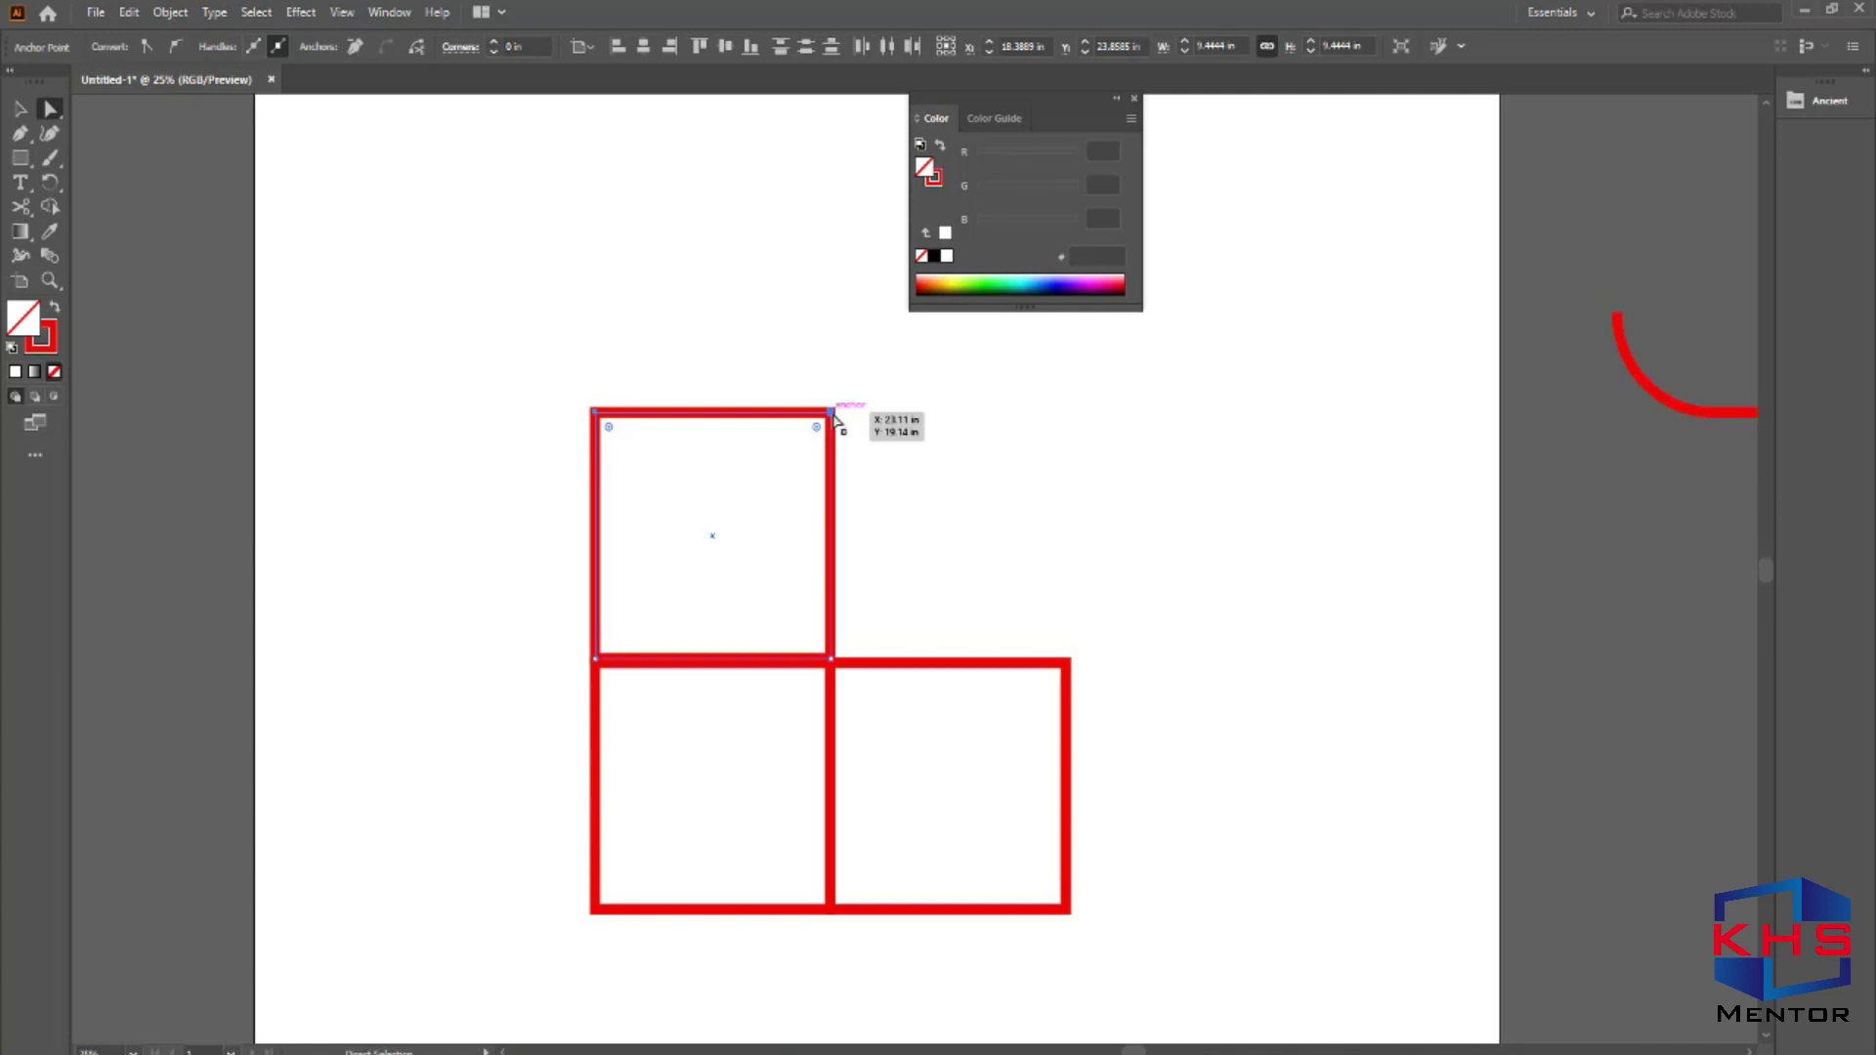
pyautogui.moveTo(831, 419); pyautogui.dragTo(948, 547)
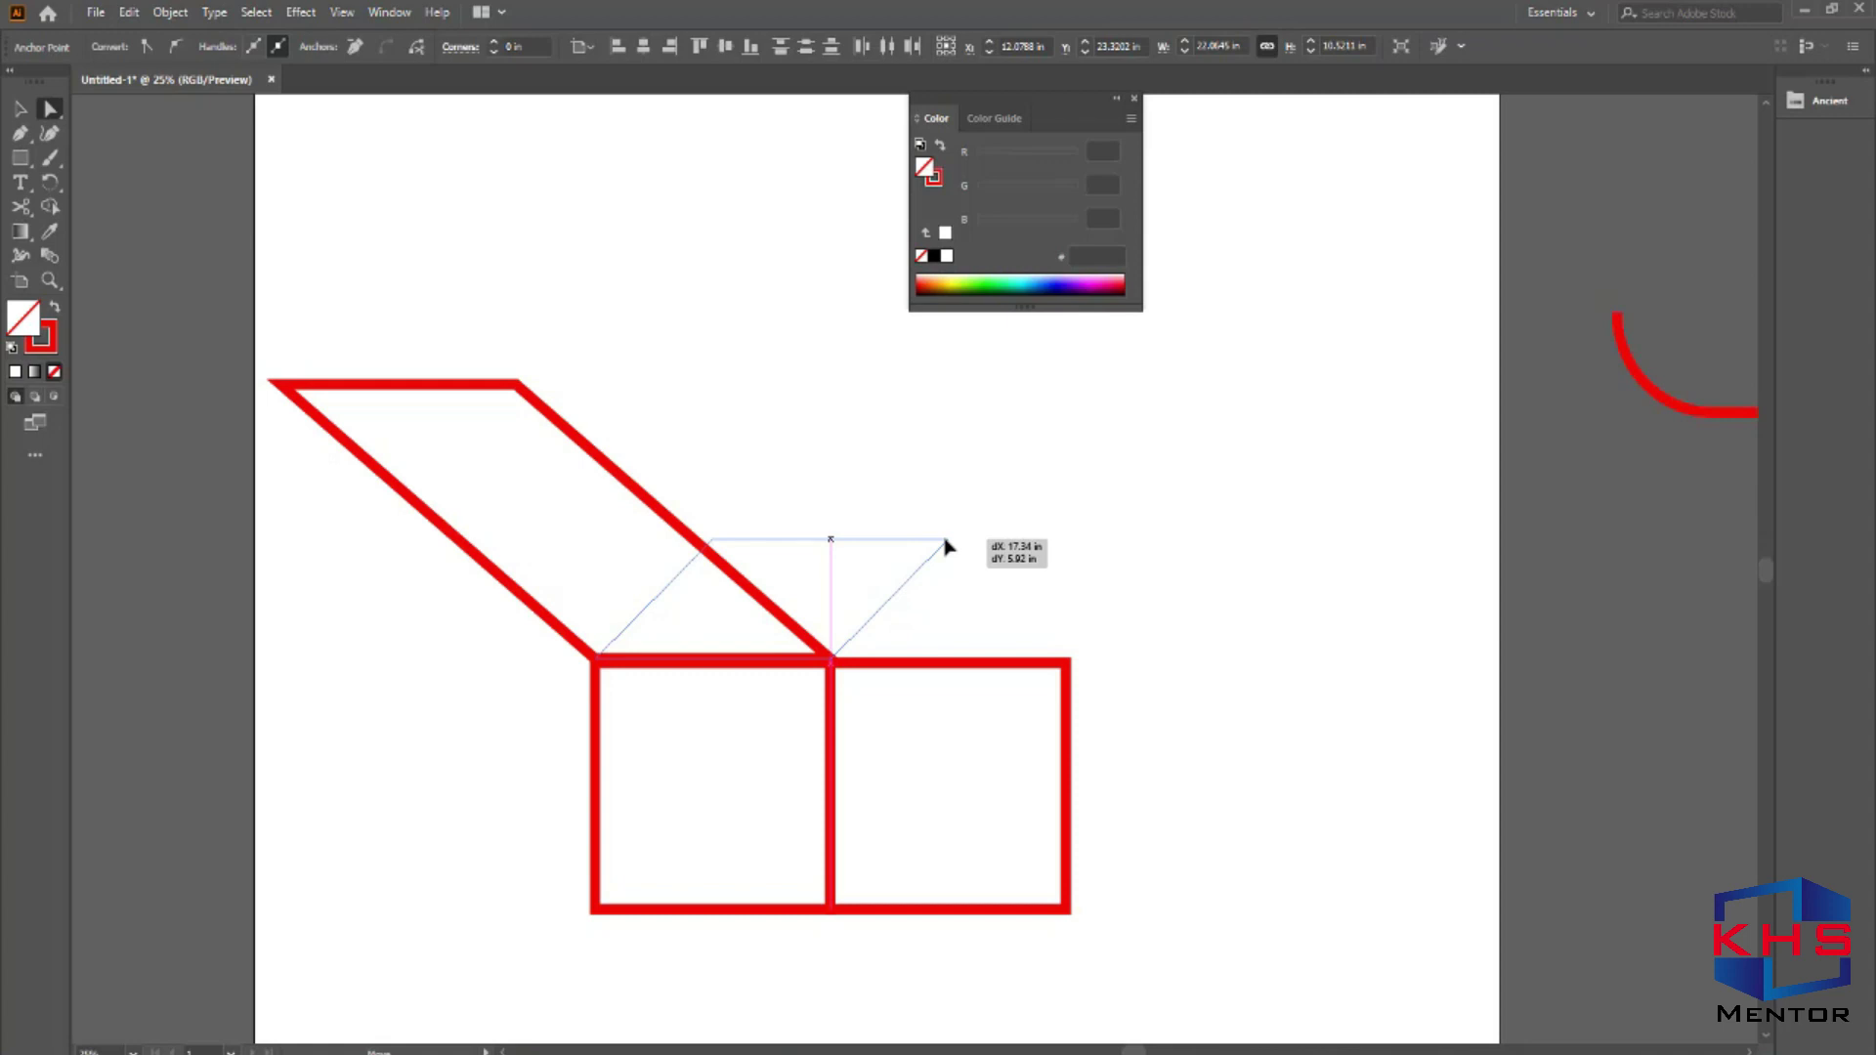
pyautogui.moveTo(948, 548); pyautogui.dragTo(950, 543)
# Shift the right square's outer anchor points left and up until its upper corner meets the top face's far corner.
pyautogui.click(1073, 679)
pyautogui.moveTo(1147, 589); pyautogui.dragTo(1036, 930)
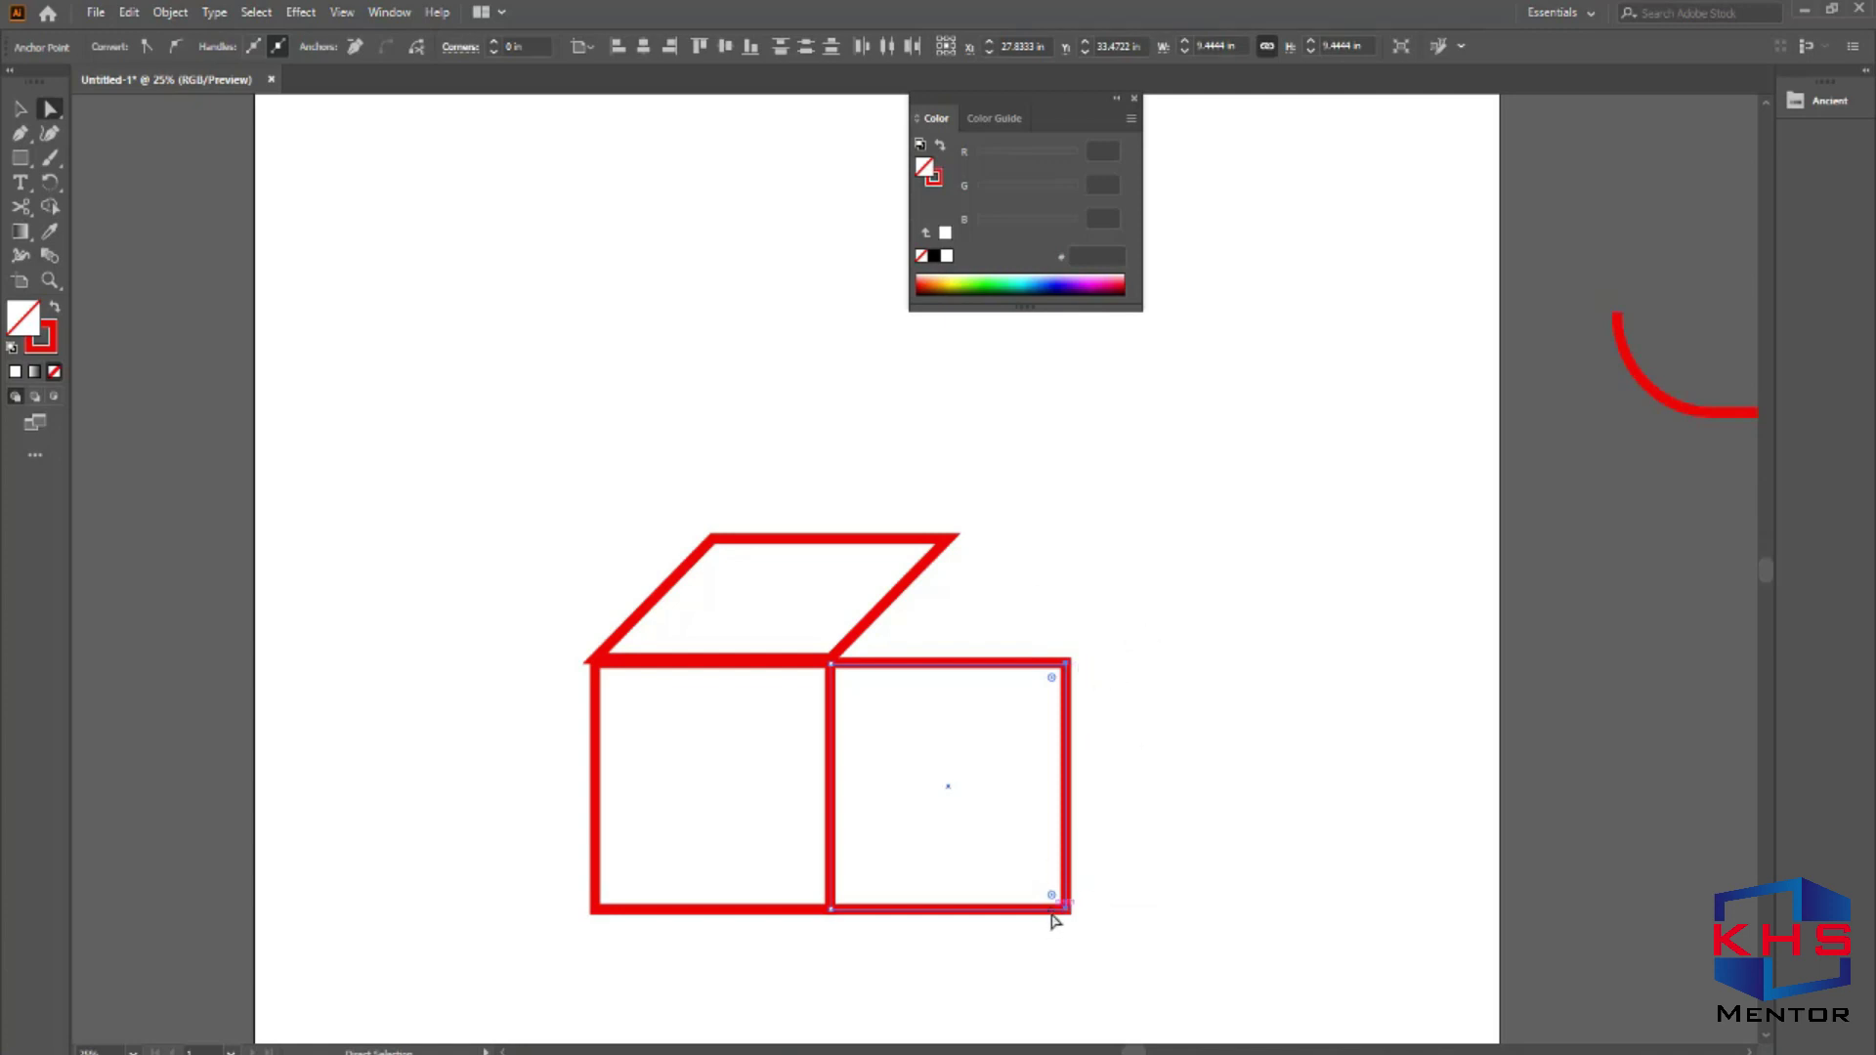
pyautogui.moveTo(1066, 909); pyautogui.dragTo(949, 790)
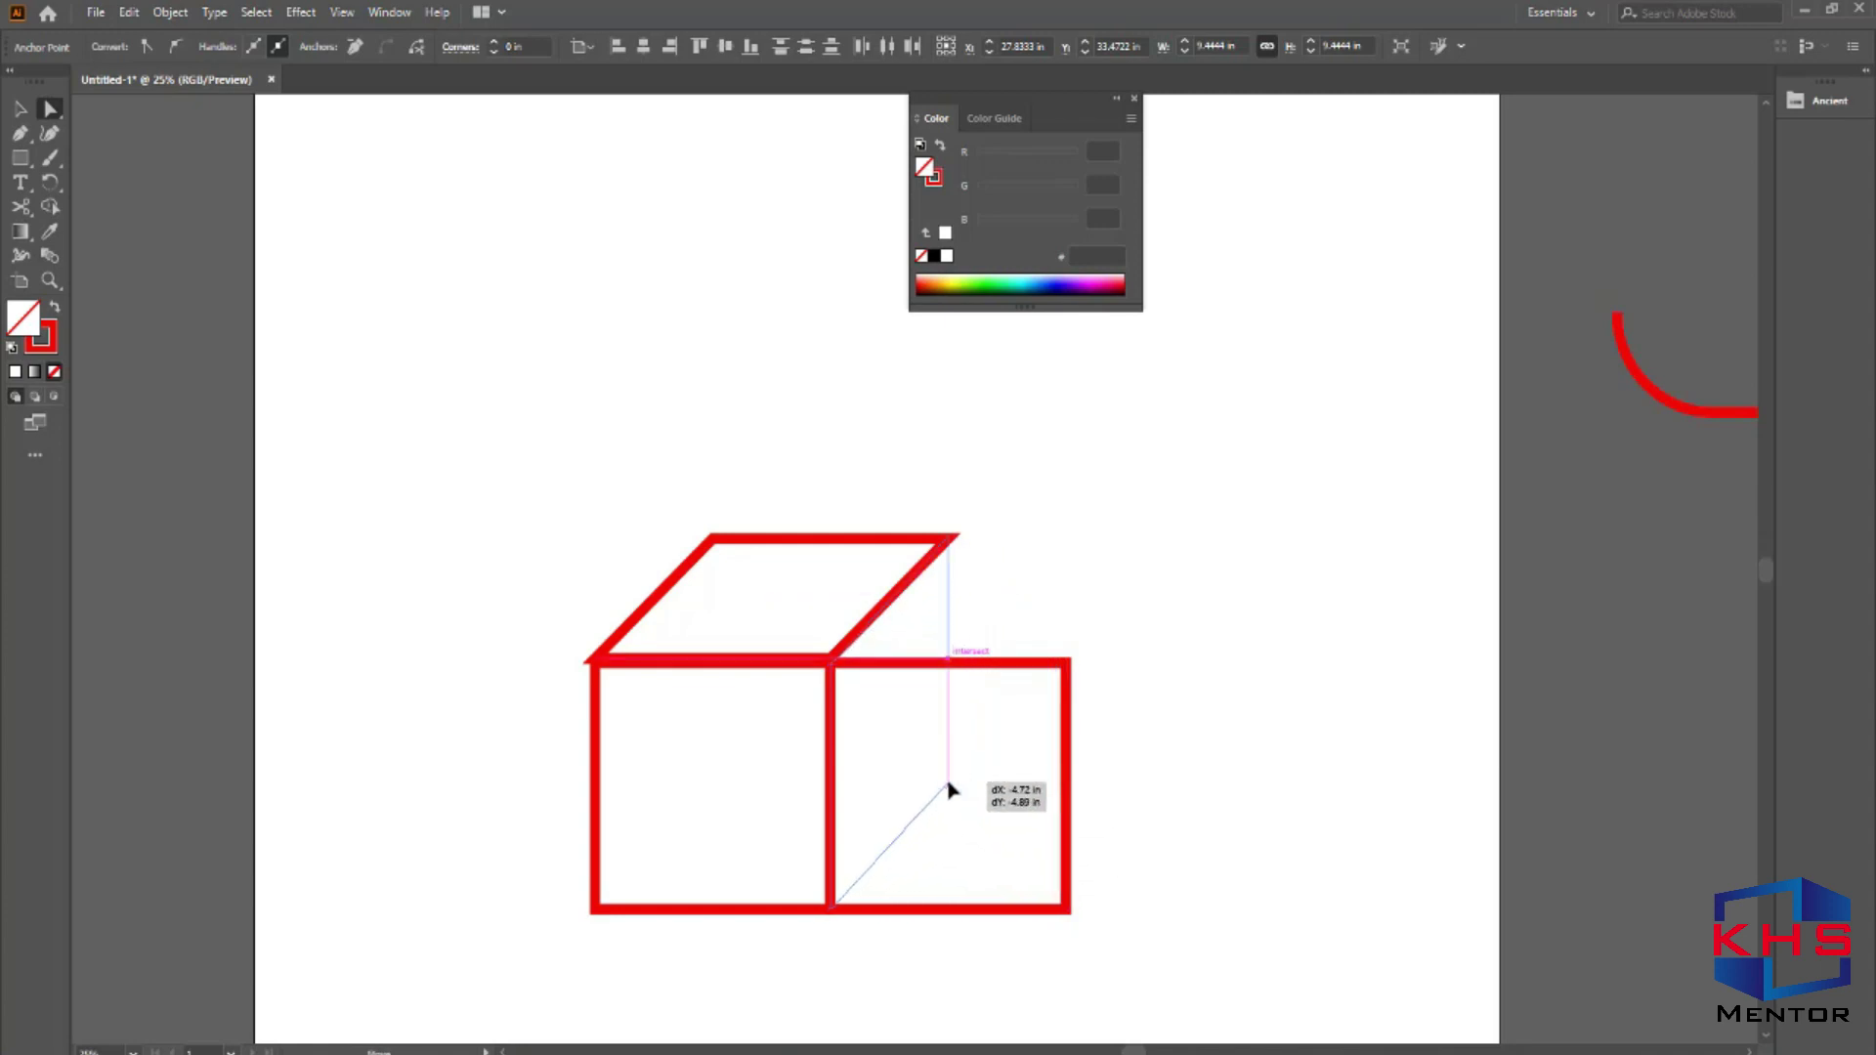
pyautogui.moveTo(953, 789); pyautogui.dragTo(959, 783)
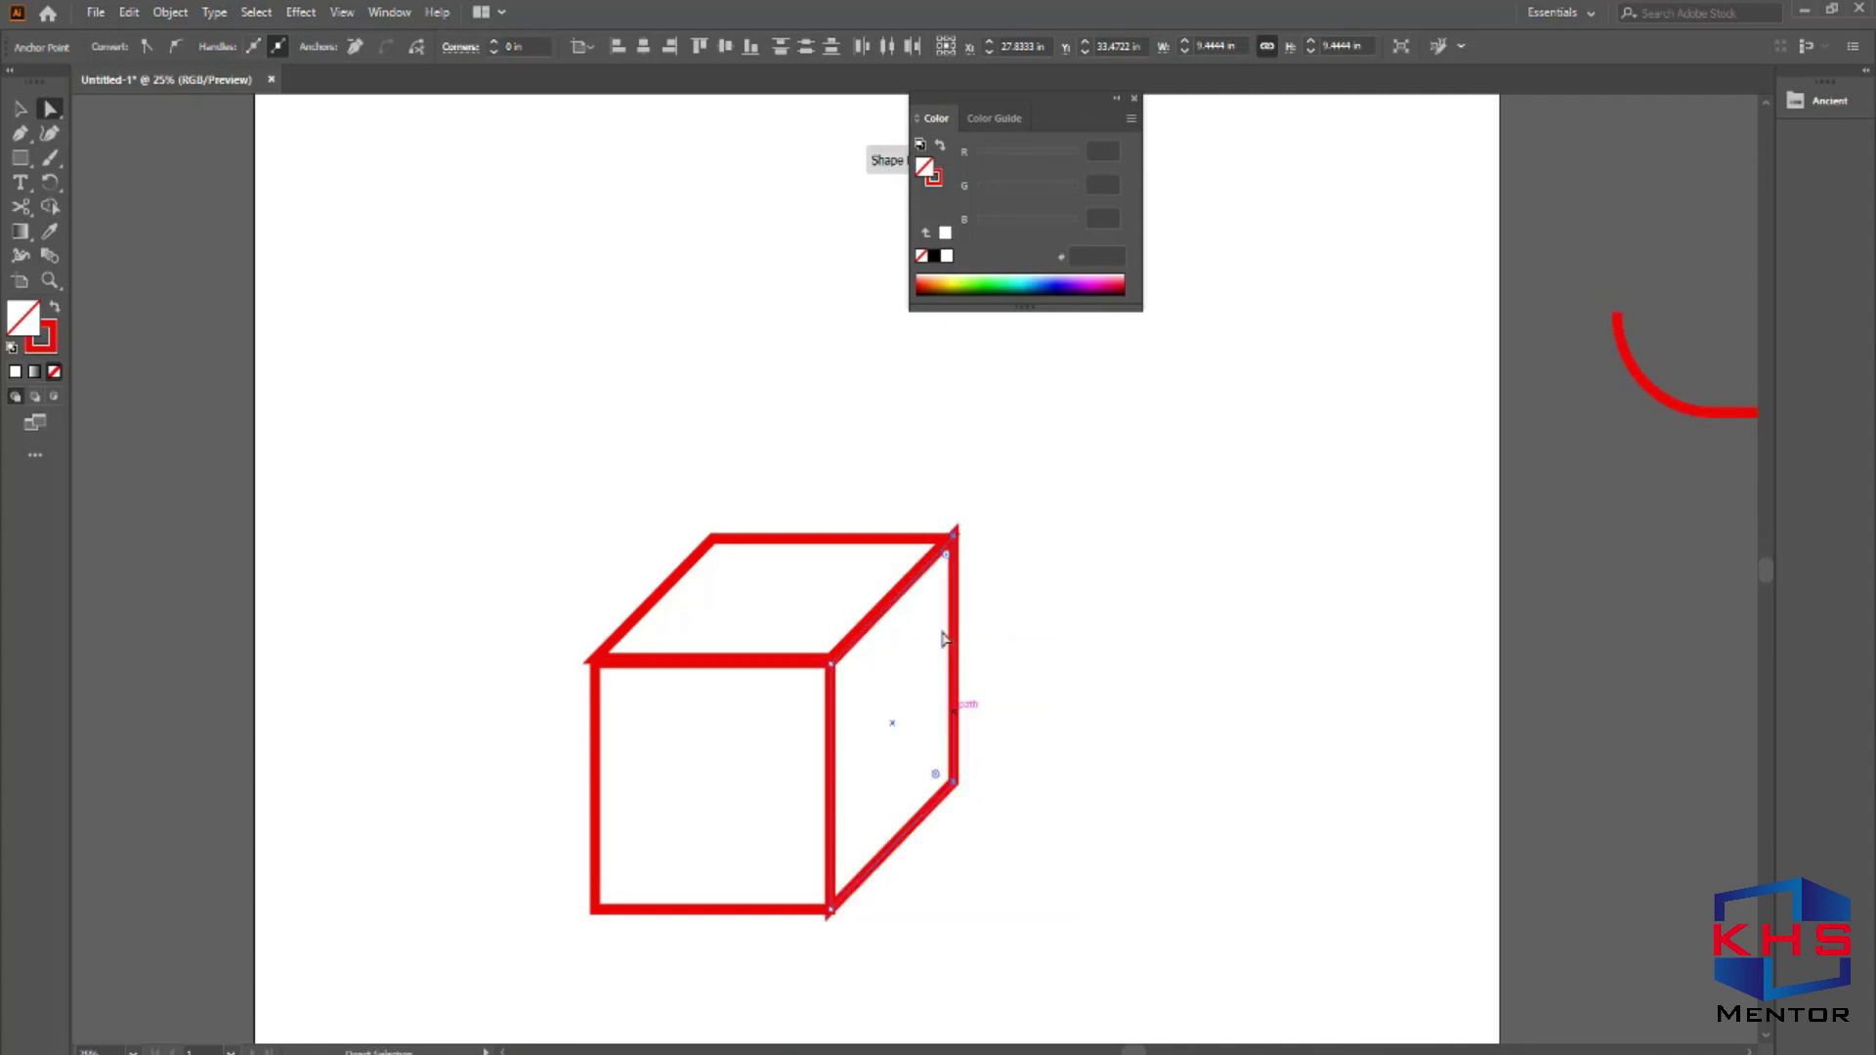
# Fine-tune the cube's side face so its outer edge lines up with the top face's corner, and deselect it.
pyautogui.hotkey('ctrl', 'space')
pyautogui.moveTo(838, 465); pyautogui.dragTo(1102, 848)
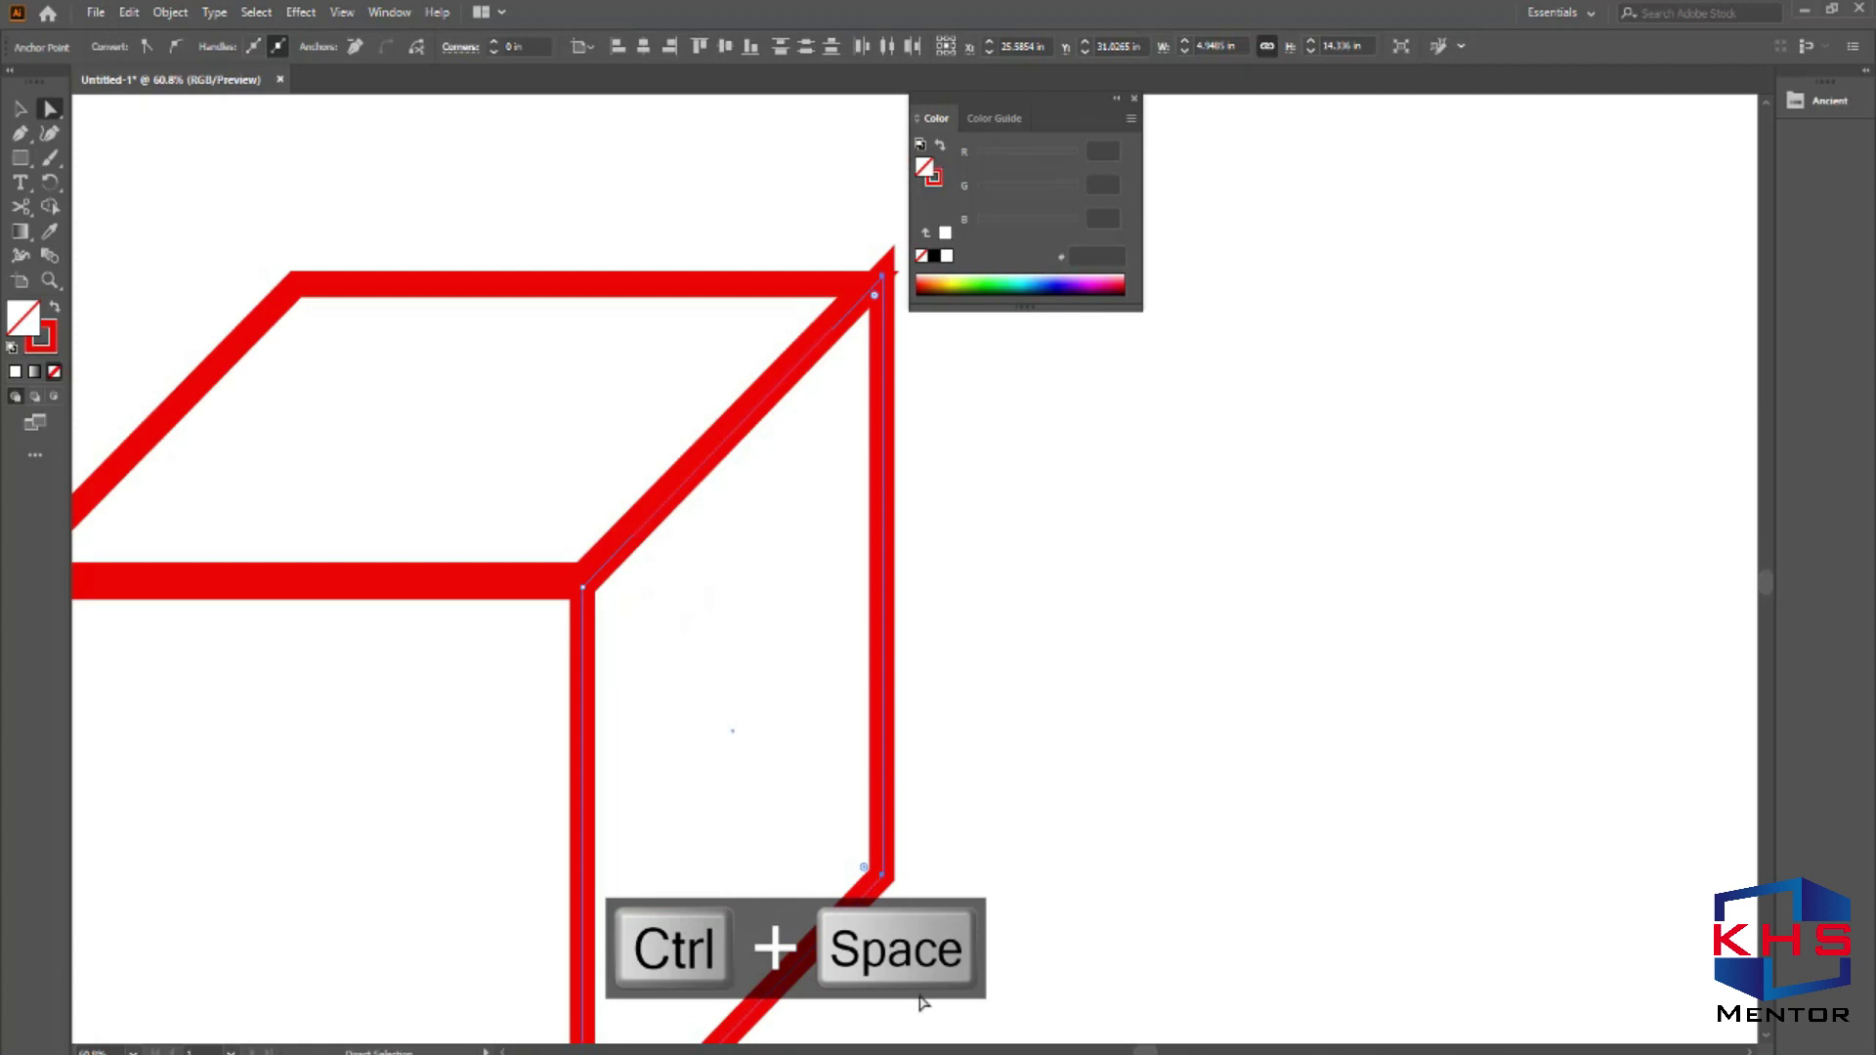
pyautogui.moveTo(883, 872)
pyautogui.mouseDown()
pyautogui.moveTo(884, 935)
pyautogui.moveTo(882, 878)
pyautogui.mouseUp()
pyautogui.click(983, 751)
pyautogui.moveTo(724, 533); pyautogui.dragTo(1110, 717)
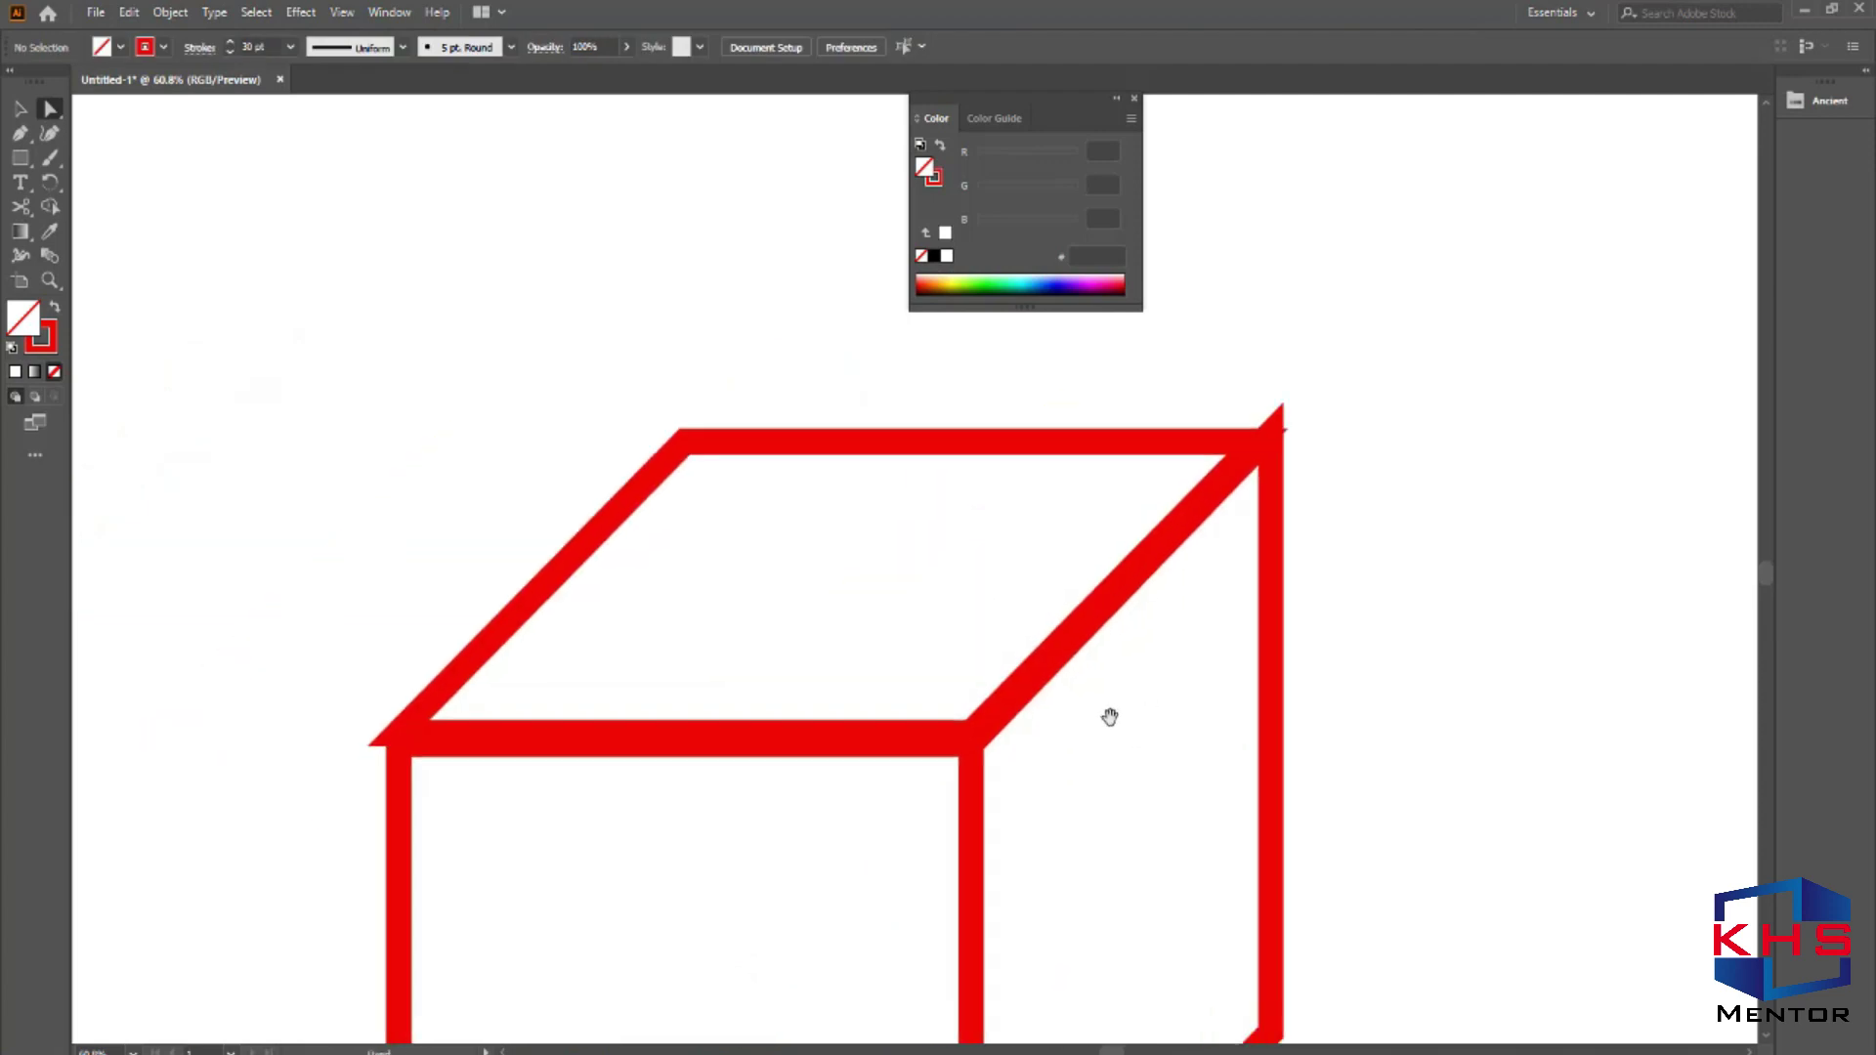
pyautogui.scroll(-3, 1107, 723)
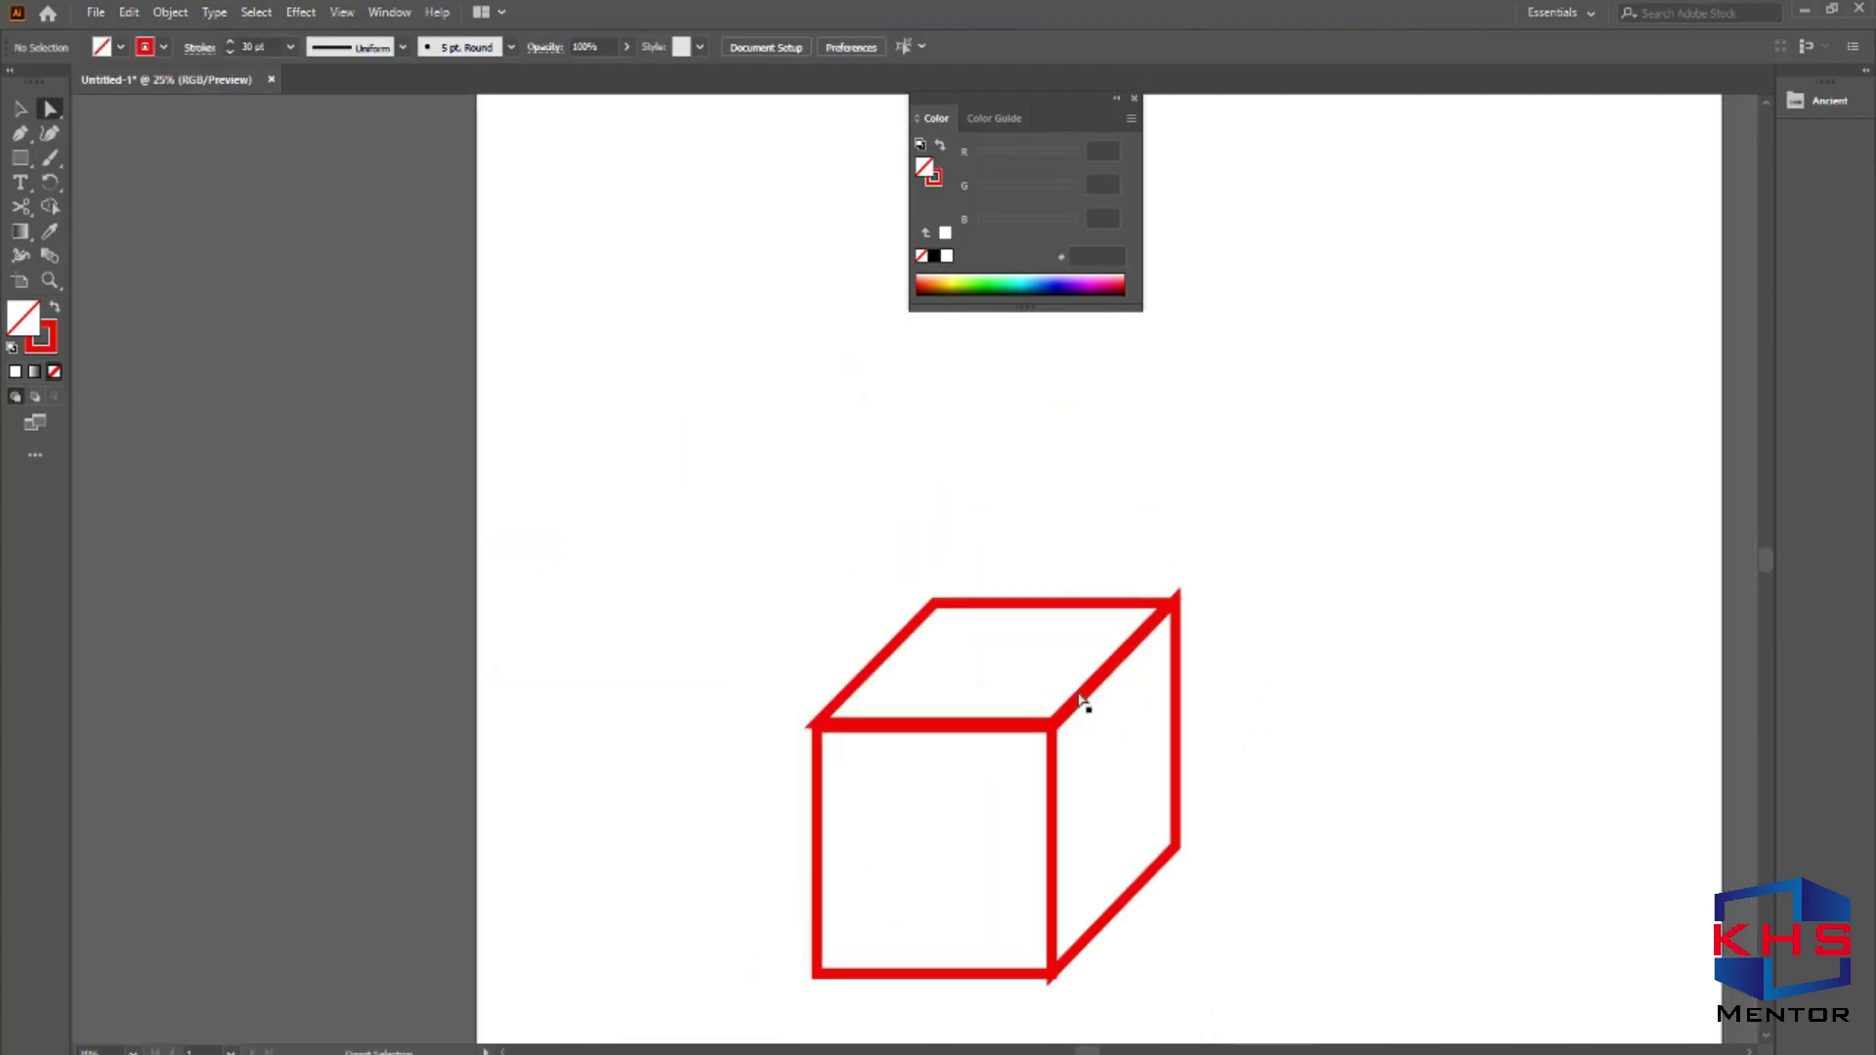
pyautogui.scroll(-1, 984, 764)
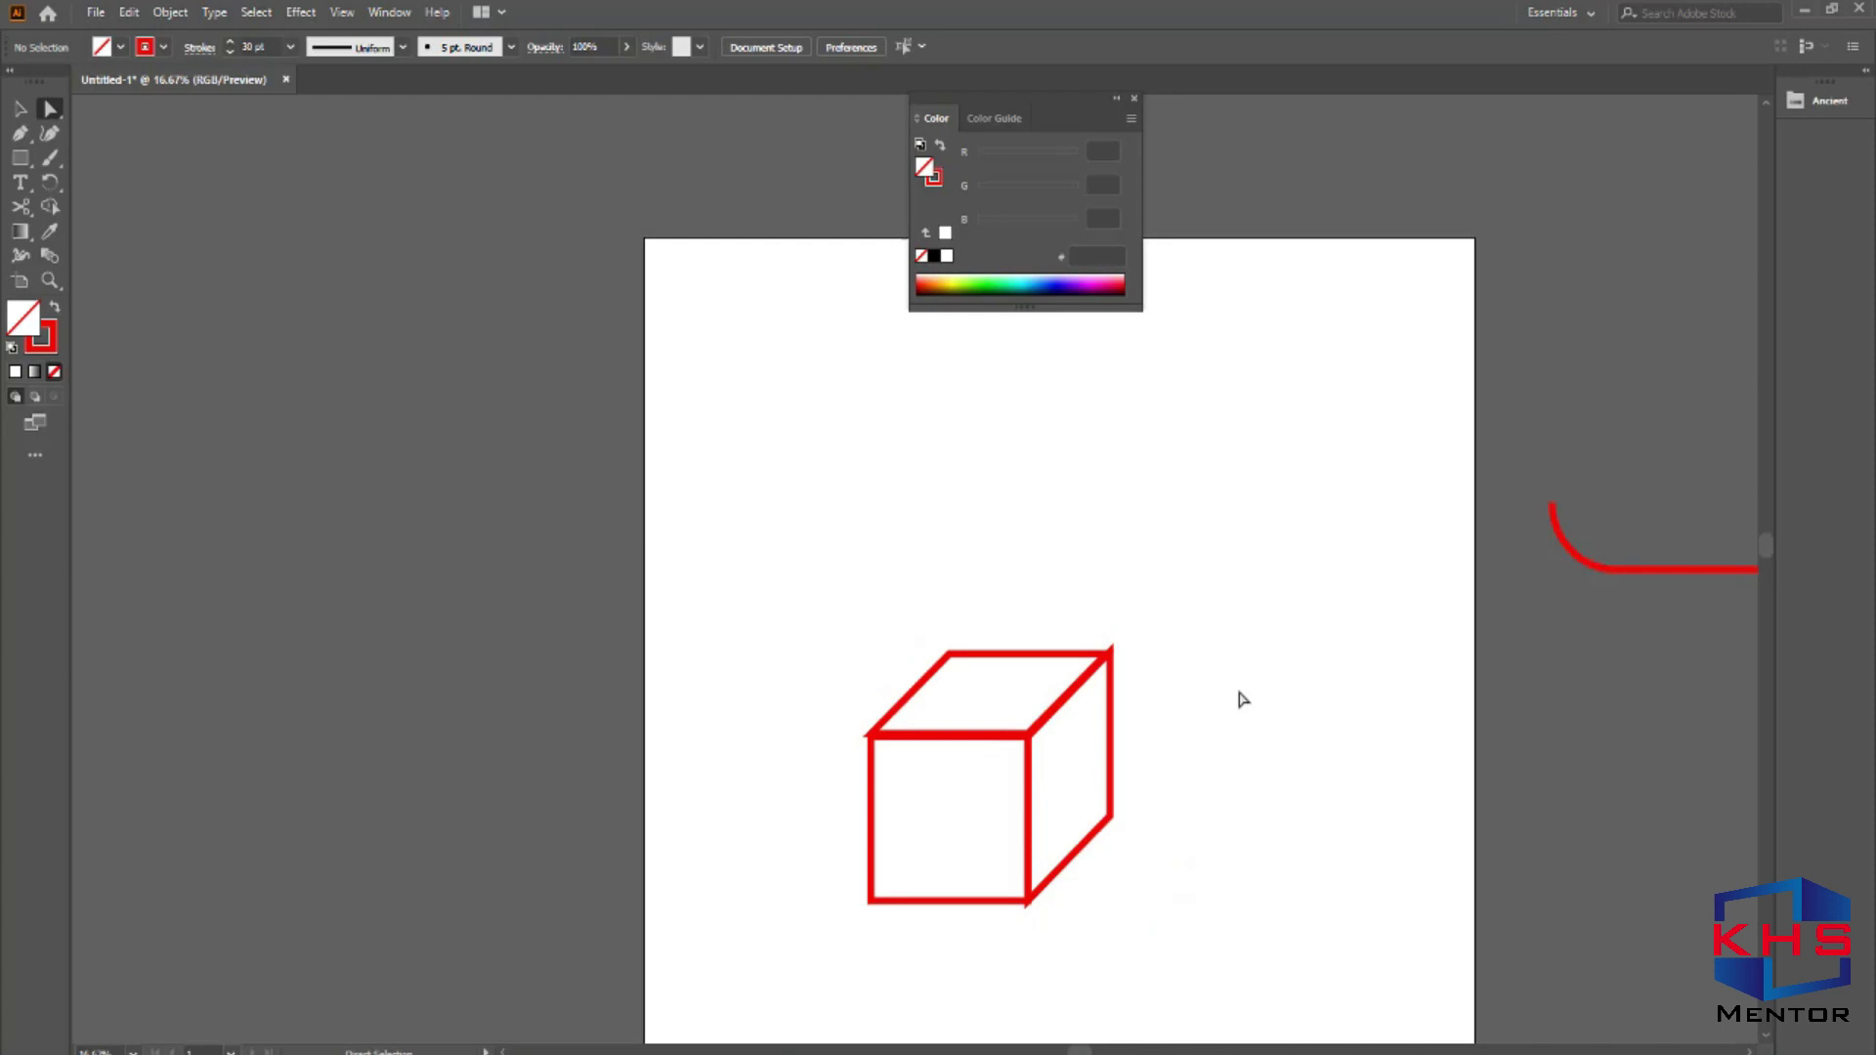
# Select the whole cube with the Selection tool and place a copy of it above and to the right.
pyautogui.press('v')
pyautogui.moveTo(1261, 556); pyautogui.dragTo(733, 880)
pyautogui.moveTo(1035, 728); pyautogui.dragTo(1175, 429)
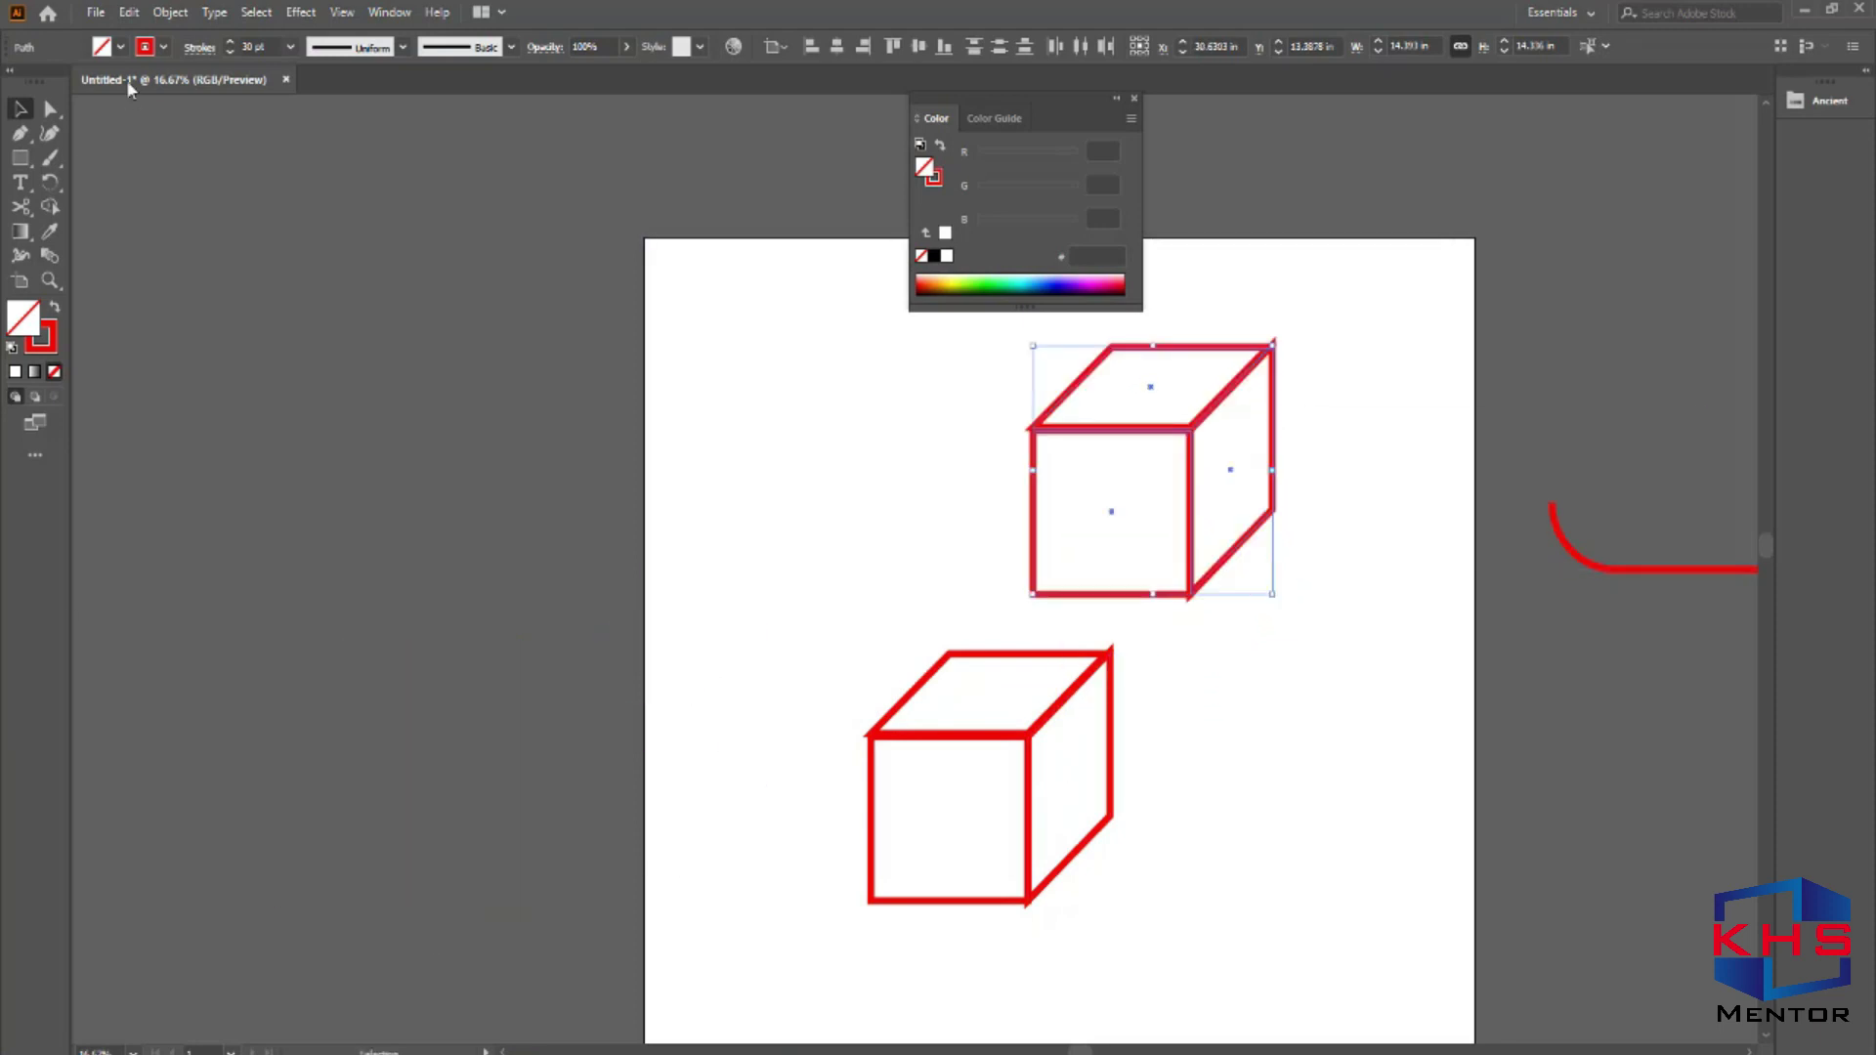
# Flatten the copied cube into a lid about 7.34 in high by raising its bottom anchor points with Direct Selection.
pyautogui.click(52, 108)
pyautogui.moveTo(1319, 491); pyautogui.dragTo(946, 626)
pyautogui.moveTo(1191, 595); pyautogui.dragTo(1200, 479)
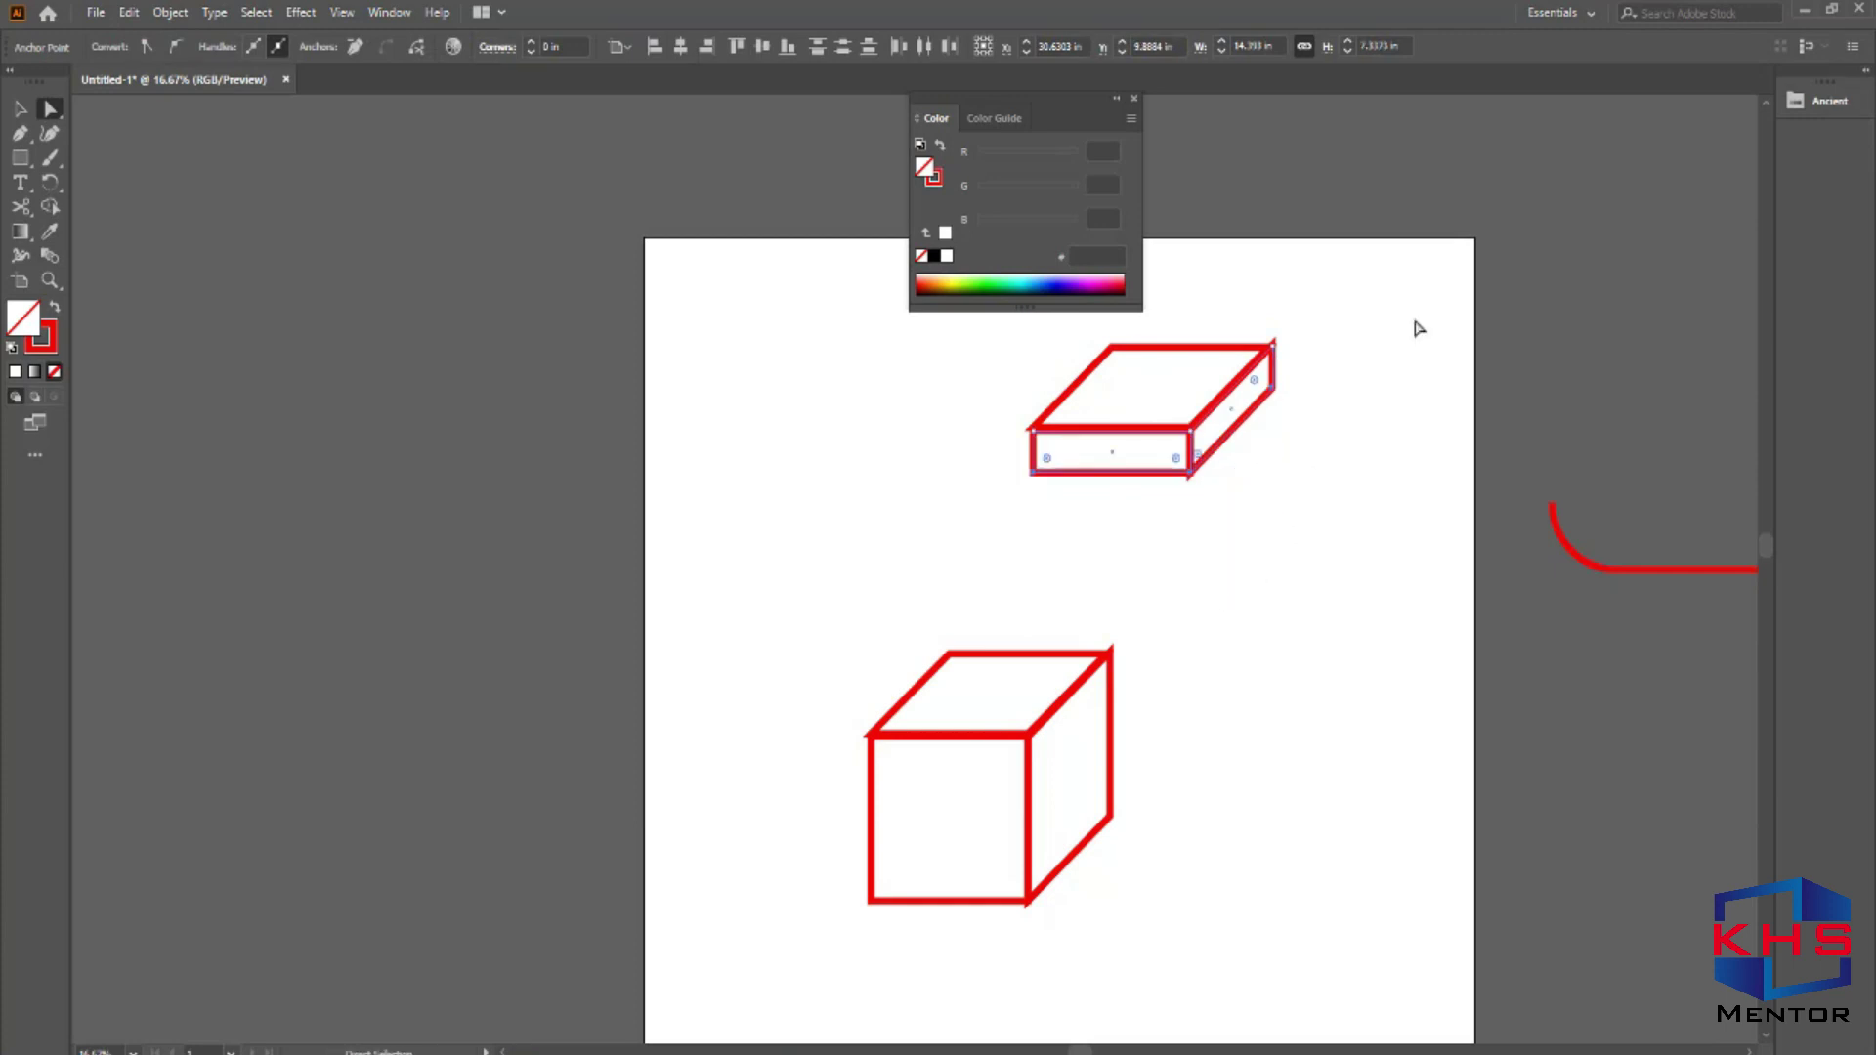
# Select the whole lid with the Selection tool and enlarge it proportionally to about 16.38 in wide.
pyautogui.moveTo(1417, 292); pyautogui.dragTo(919, 522)
pyautogui.click(33, 106)
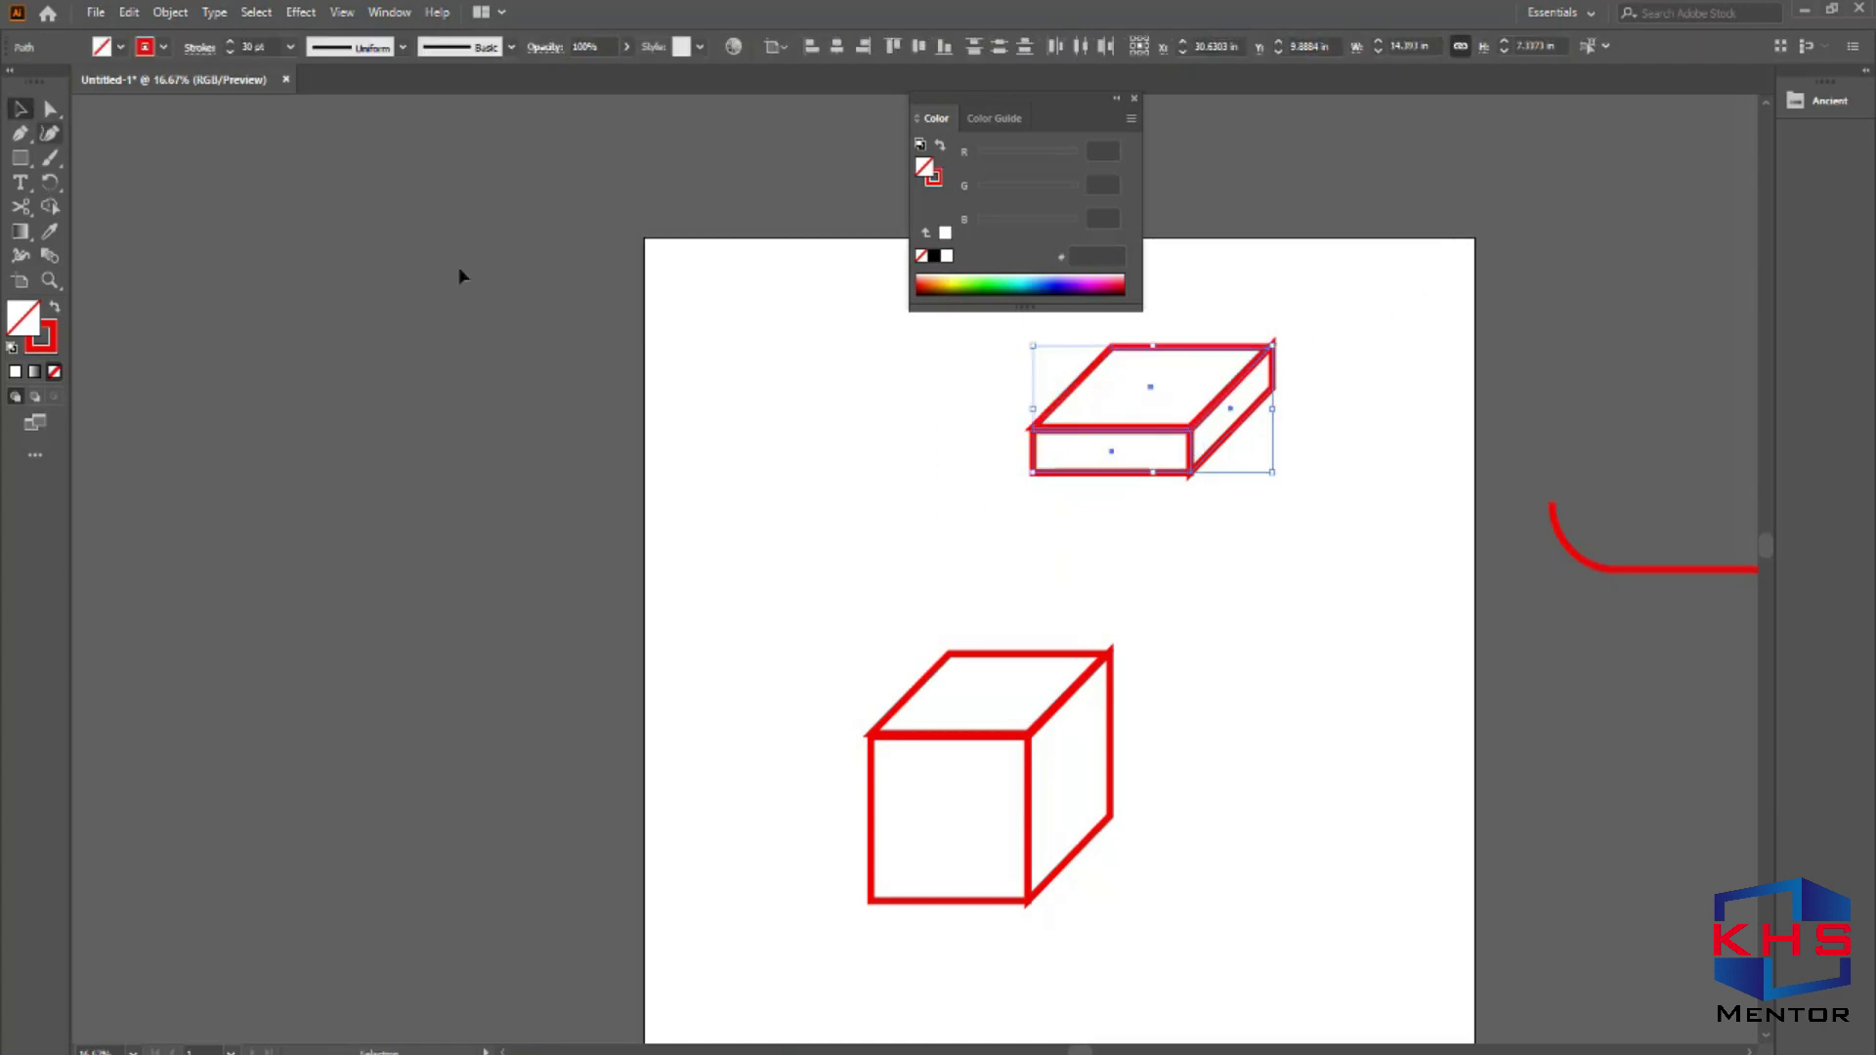
pyautogui.moveTo(1371, 303); pyautogui.dragTo(939, 545)
pyautogui.moveTo(1273, 475); pyautogui.dragTo(1290, 493)
# Move the lid onto the top of the cube and nudge it slightly downward.
pyautogui.moveTo(1203, 436); pyautogui.dragTo(1026, 720)
pyautogui.press('Down')
pyautogui.press('Down')
pyautogui.press('Down')
pyautogui.press('Down')
pyautogui.press('Down')
pyautogui.press('Down')
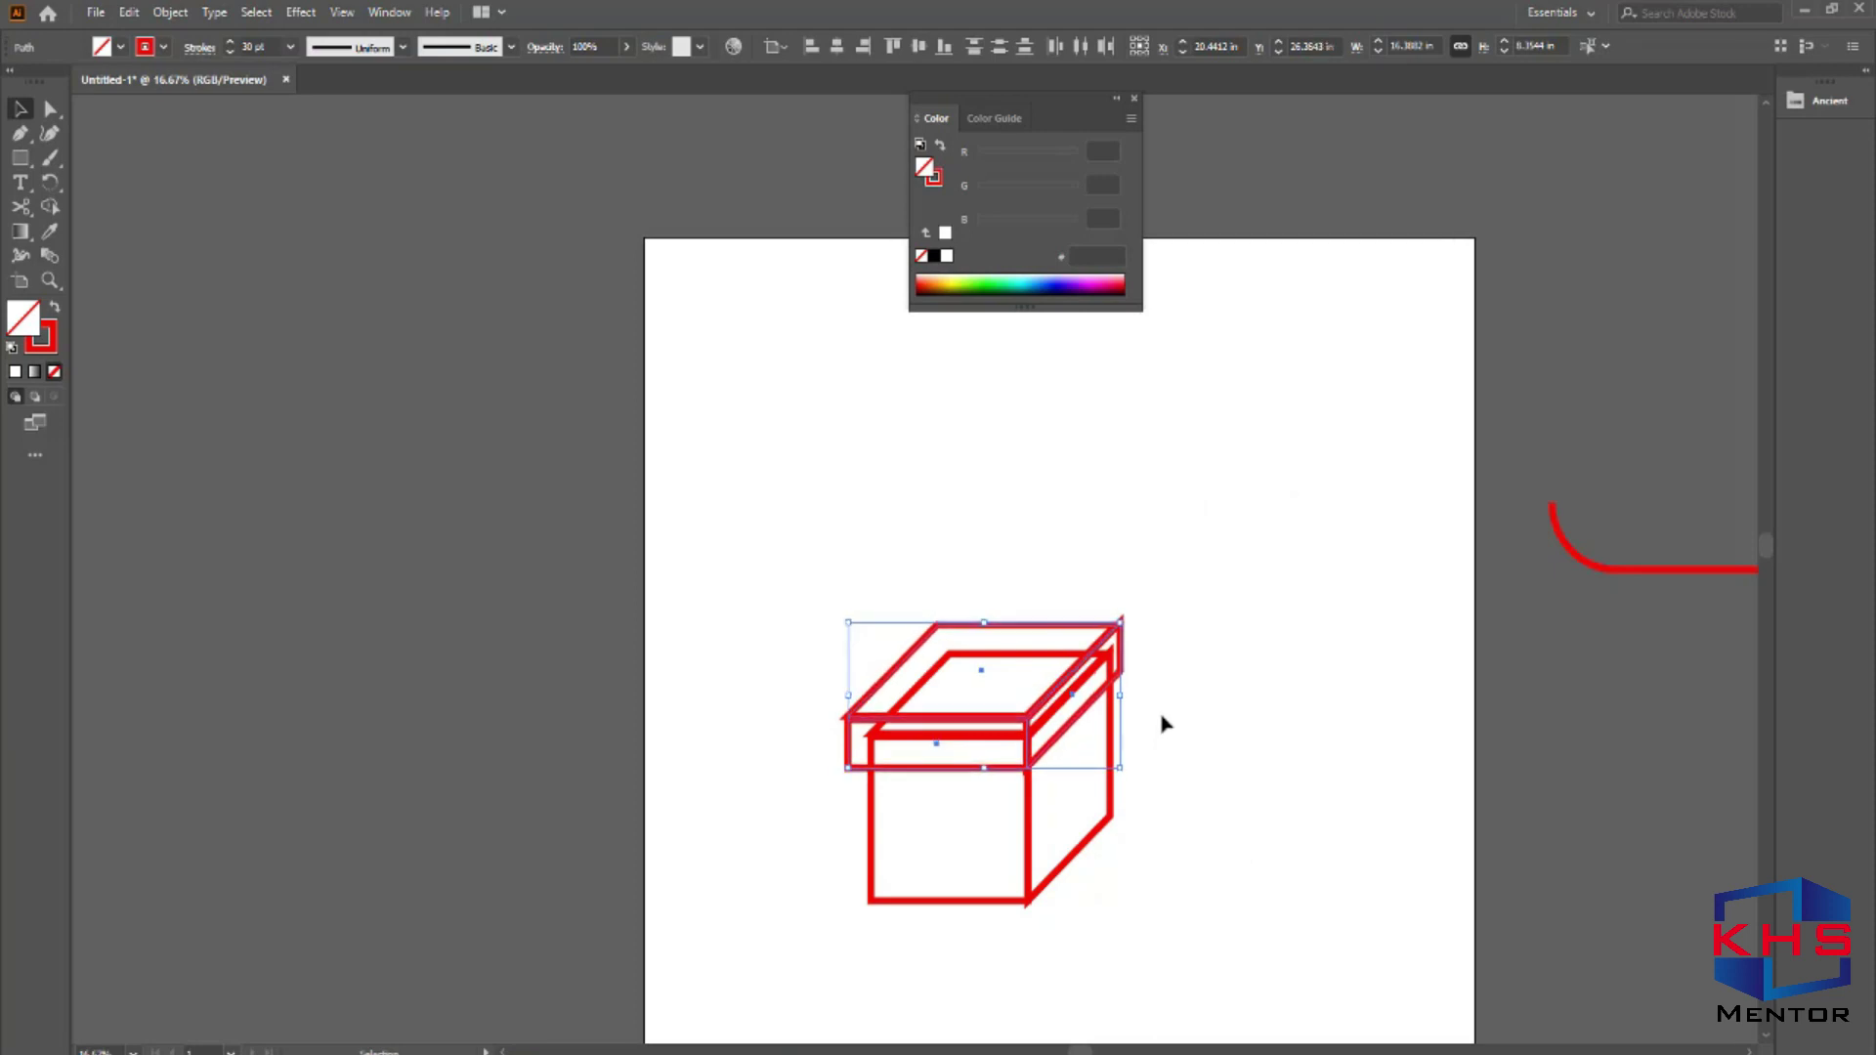
# Nudge the lid to the right over the cube and reduce its width to about 15.84 in.
pyautogui.press('Right')
pyautogui.press('Right')
pyautogui.press('Right')
pyautogui.press('Right')
pyautogui.press('Right')
pyautogui.press('Right')
pyautogui.press('Right')
pyautogui.press('Right')
pyautogui.press('Right')
pyautogui.press('Right')
pyautogui.press('Right')
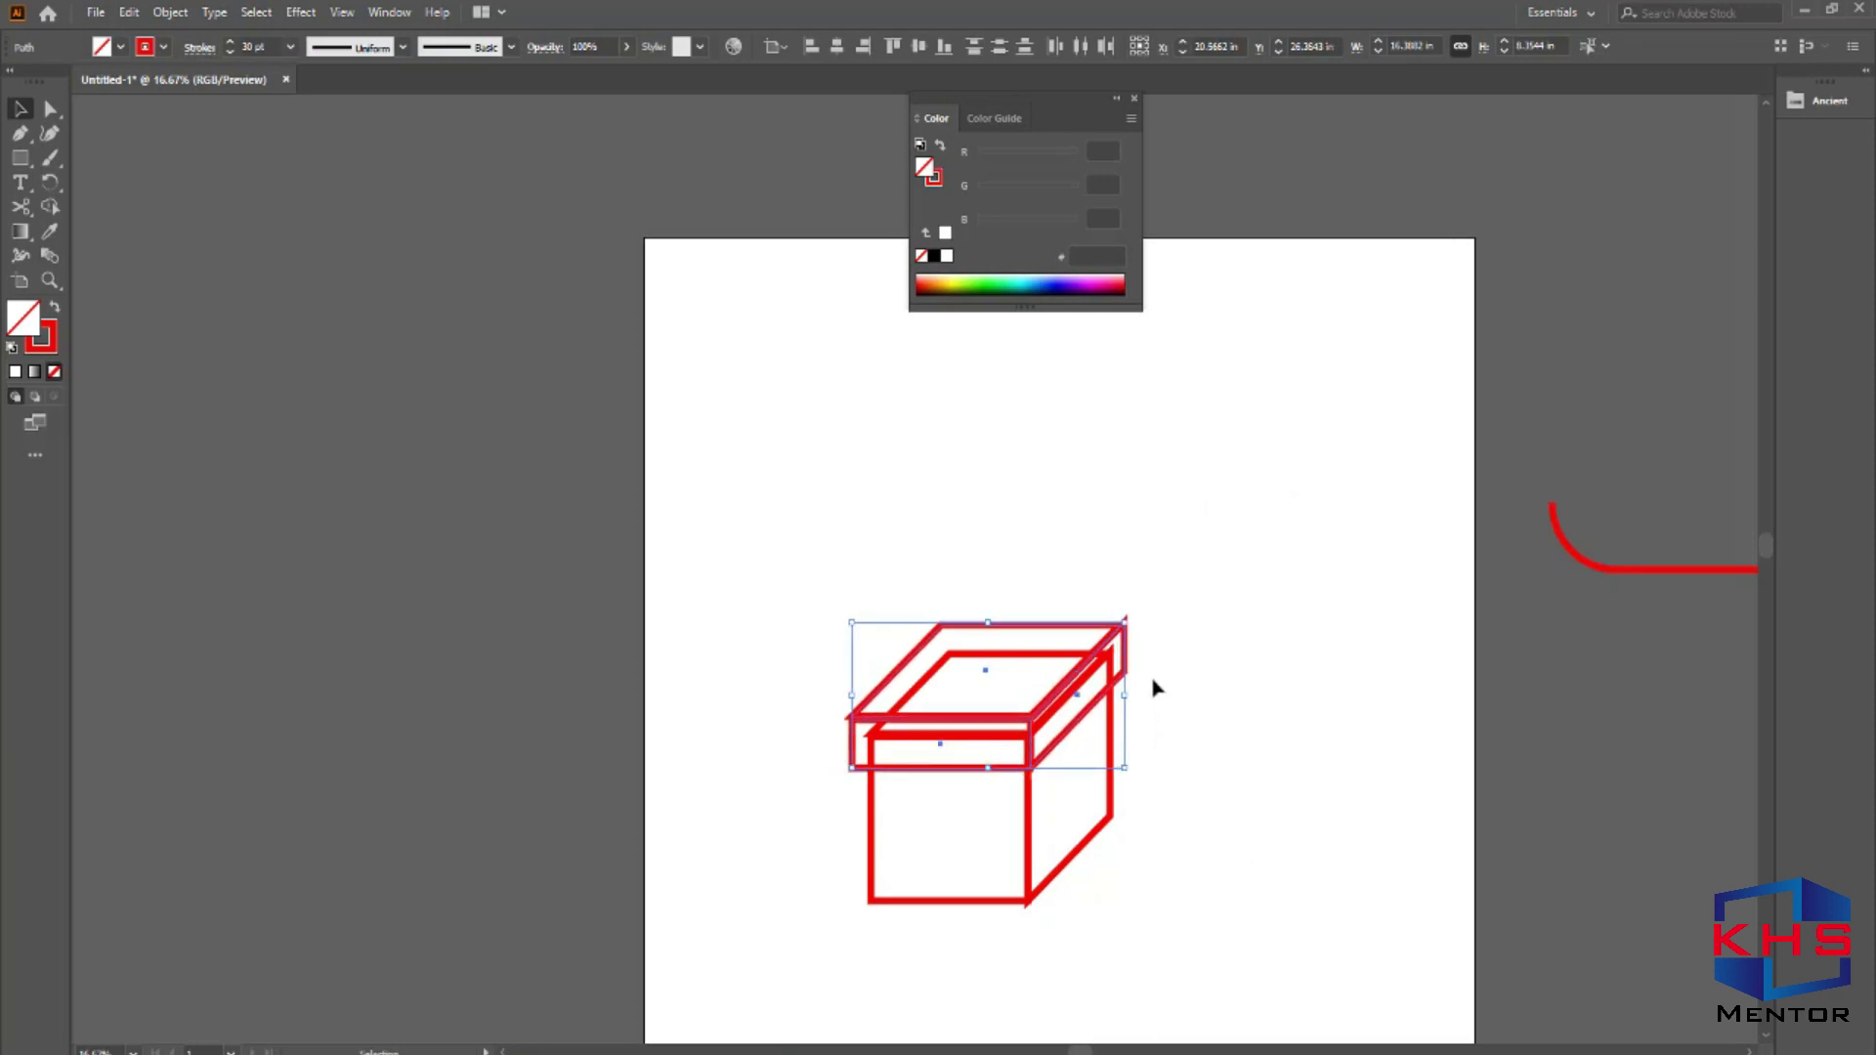
pyautogui.moveTo(1125, 622); pyautogui.dragTo(1121, 623)
# Fill all faces of the cube and lid with white (FFFFFF) and deselect the finished box.
pyautogui.moveTo(1255, 545); pyautogui.dragTo(622, 929)
pyautogui.doubleClick(26, 320)
pyautogui.write('FFFFFF')
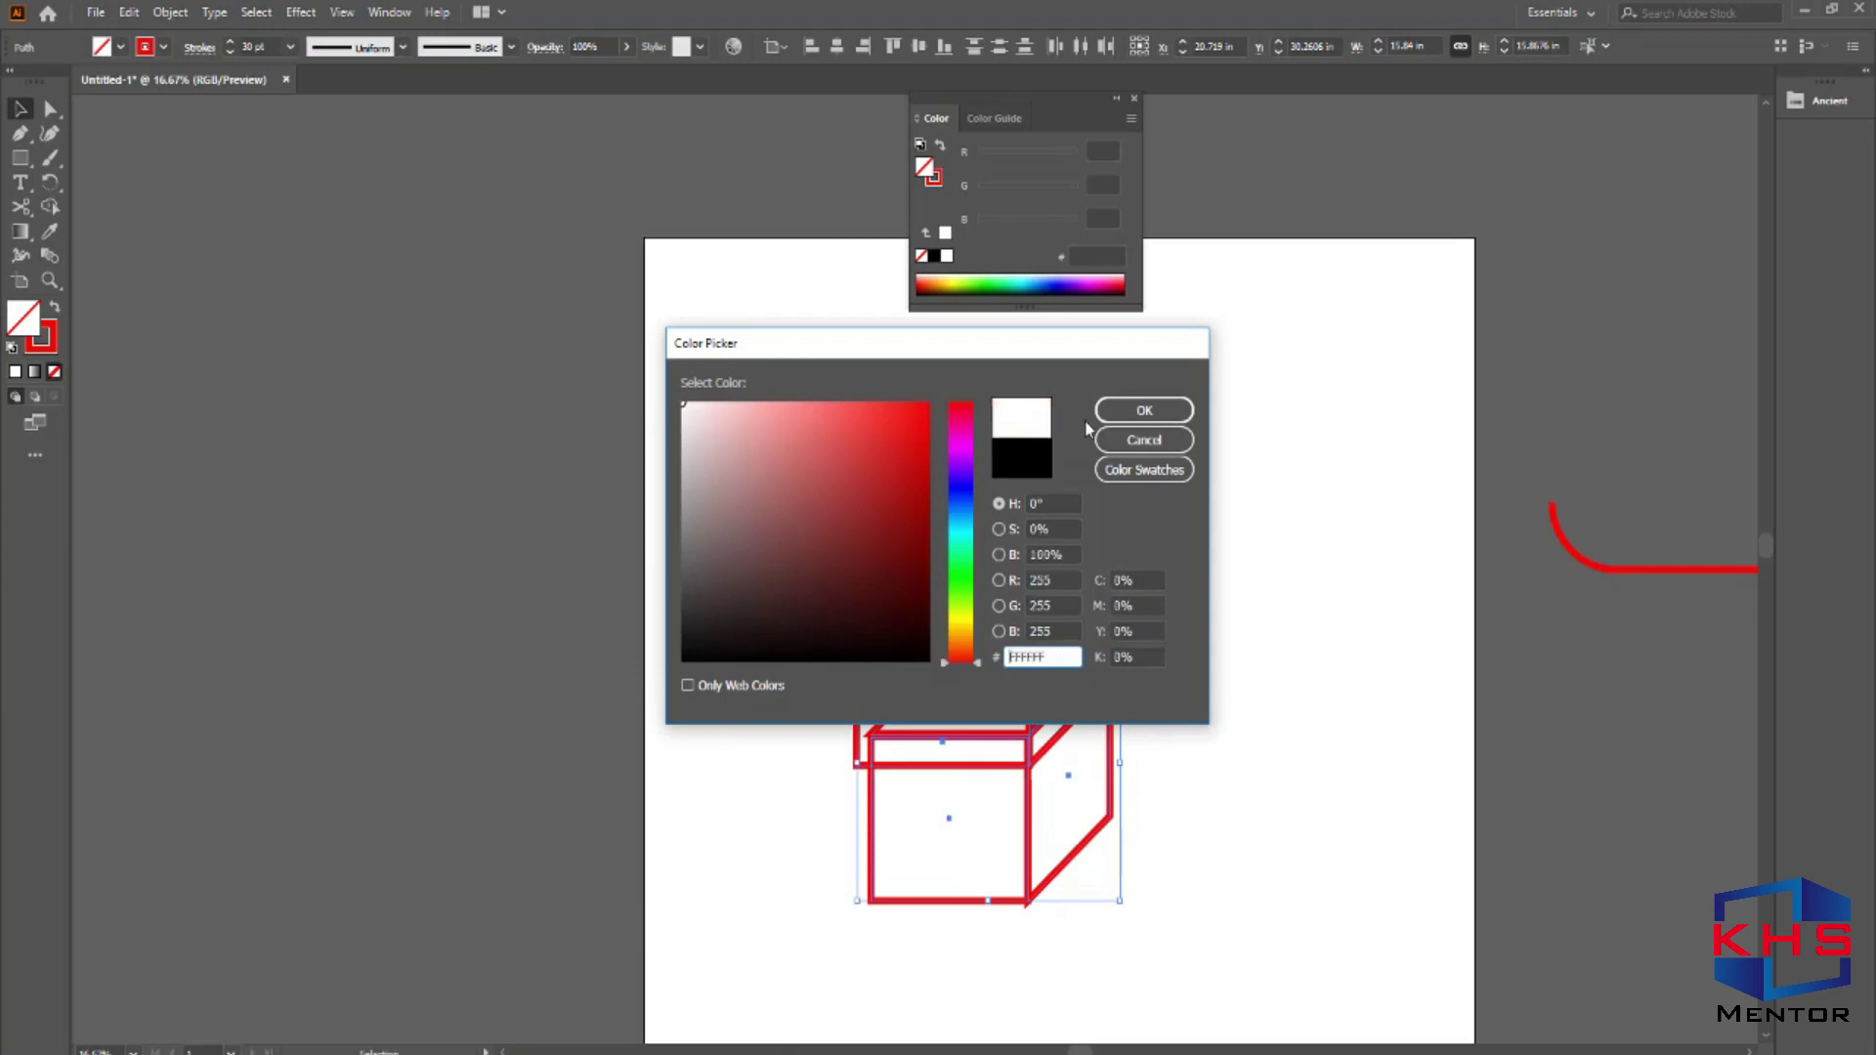
pyautogui.click(1142, 411)
pyautogui.click(1203, 610)
pyautogui.hotkey('ctrl', 'space')
pyautogui.moveTo(488, 445); pyautogui.dragTo(1397, 1016)
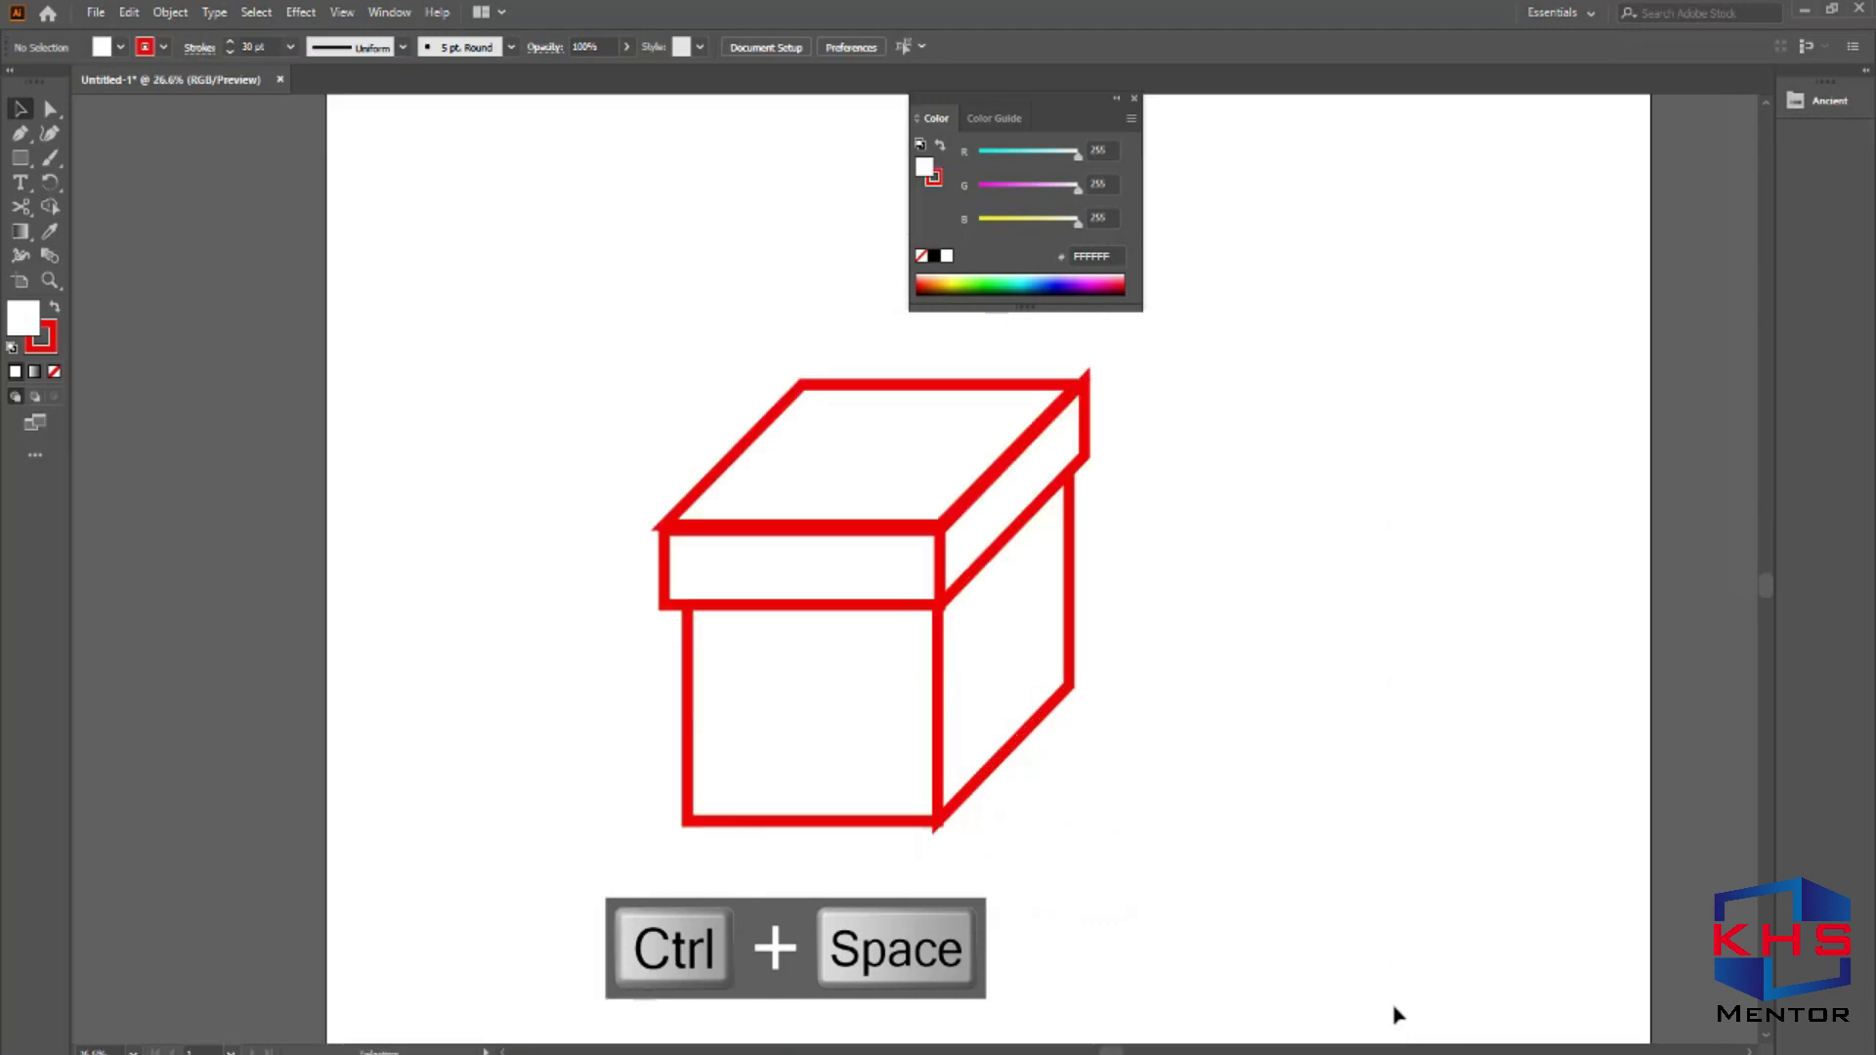
pyautogui.keyDown('ctrl'); pyautogui.keyDown('alt'); pyautogui.click(1274, 792); pyautogui.keyUp('alt'); pyautogui.keyUp('ctrl')
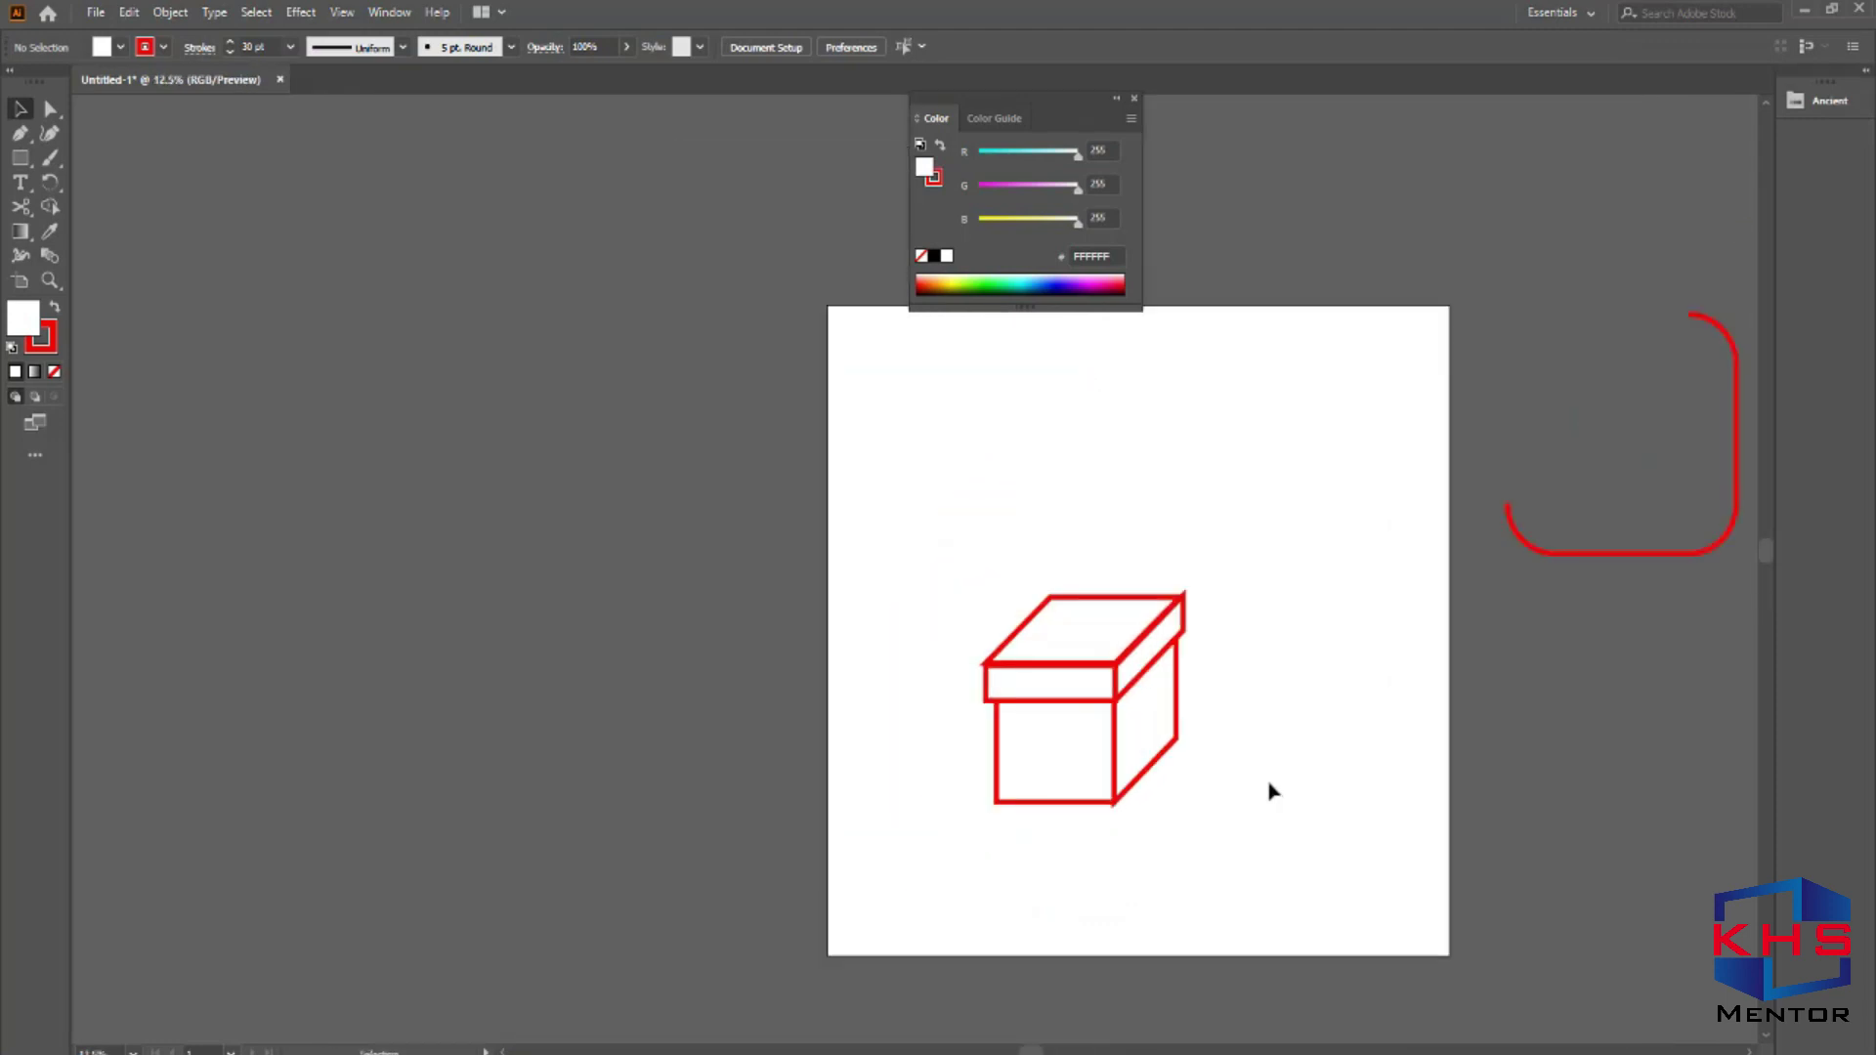
# Move the complete box off the artboard onto the canvas below the red open path and deselect it.
pyautogui.moveTo(1288, 486); pyautogui.dragTo(819, 866)
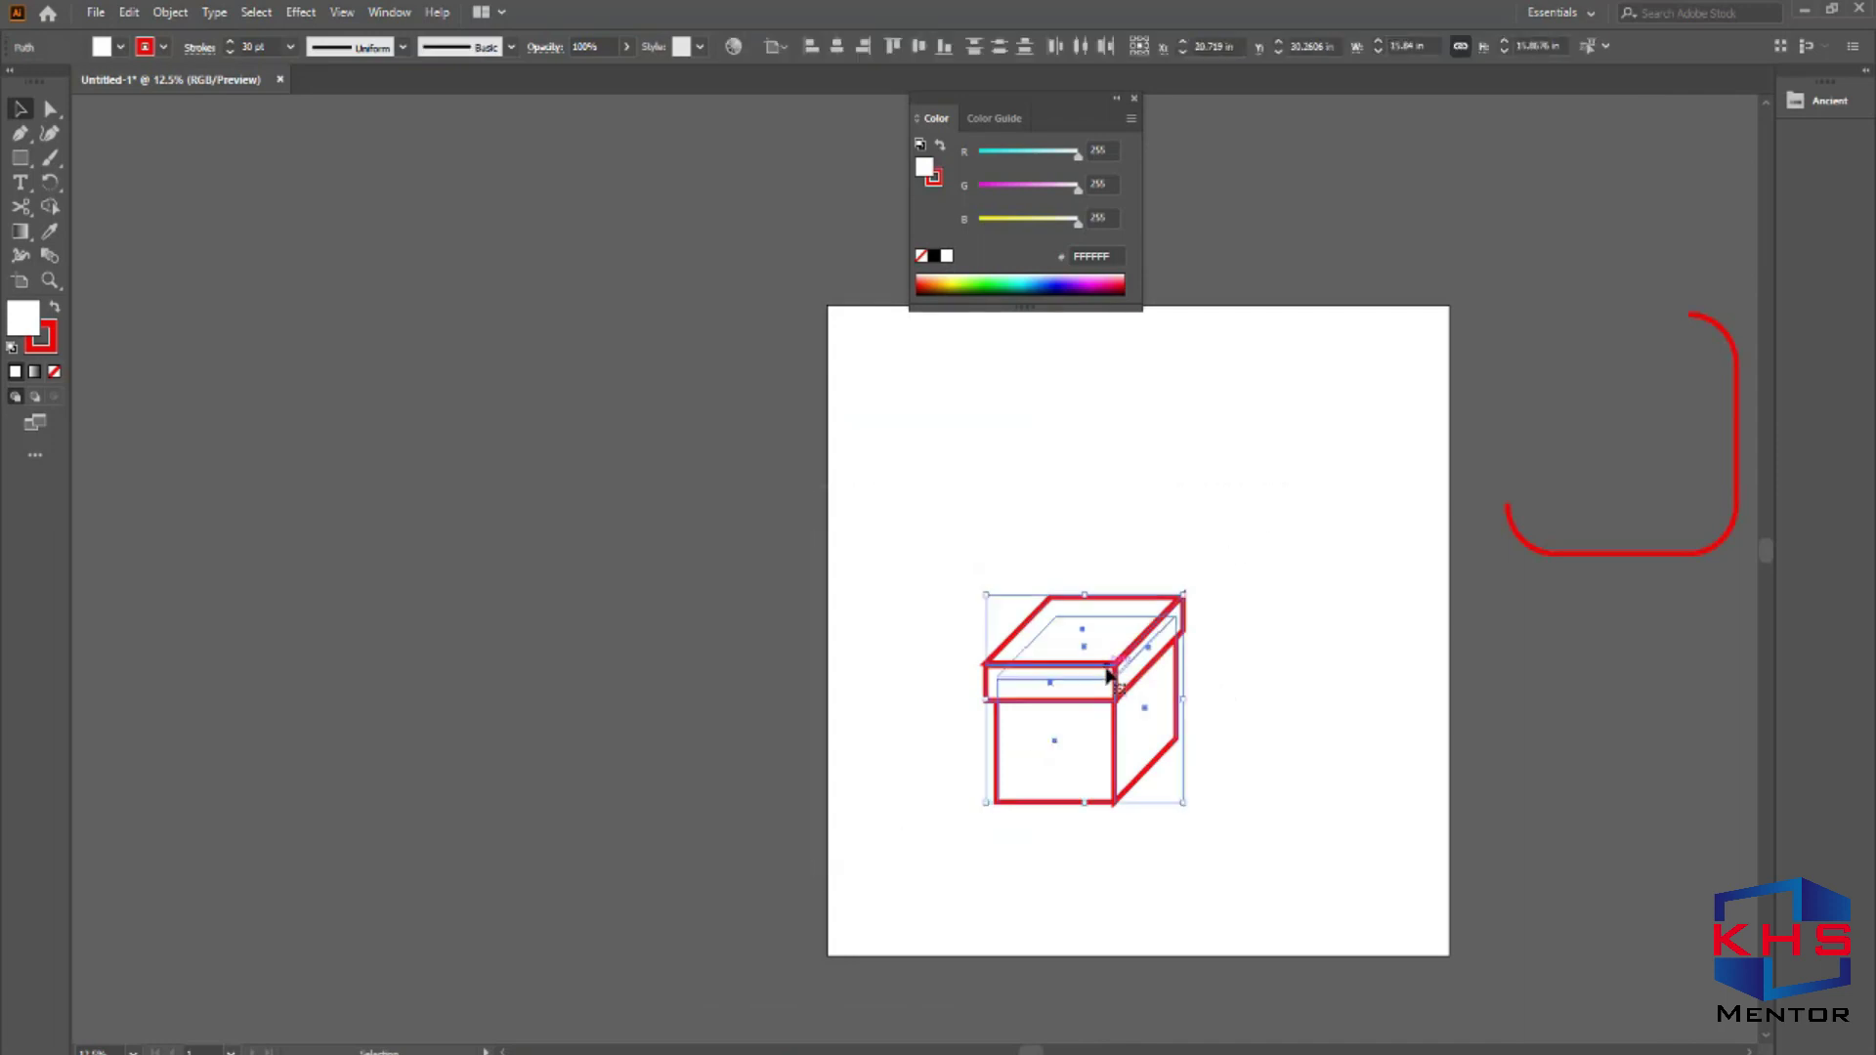
pyautogui.moveTo(1112, 672); pyautogui.dragTo(1695, 685)
pyautogui.click(1220, 685)
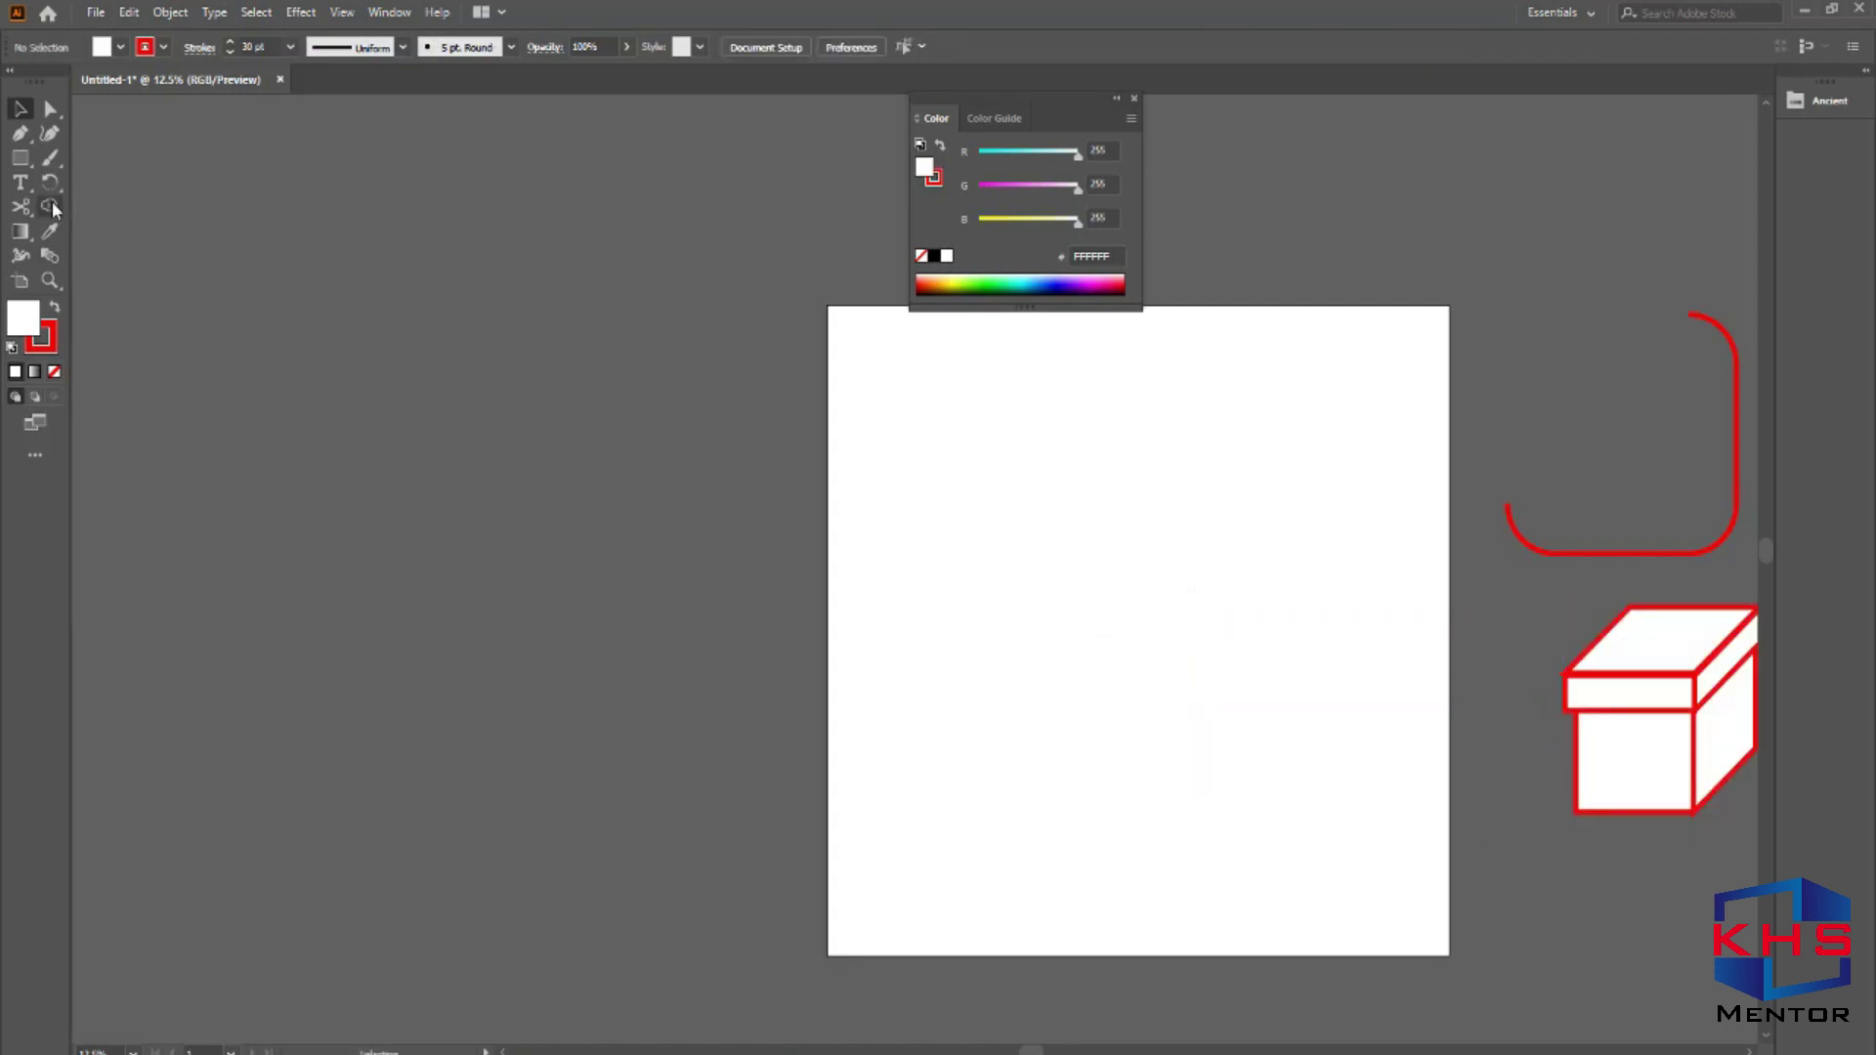
# Draw a square about 18.12 in wide in the upper-right area of the artboard.
pyautogui.click(20, 157)
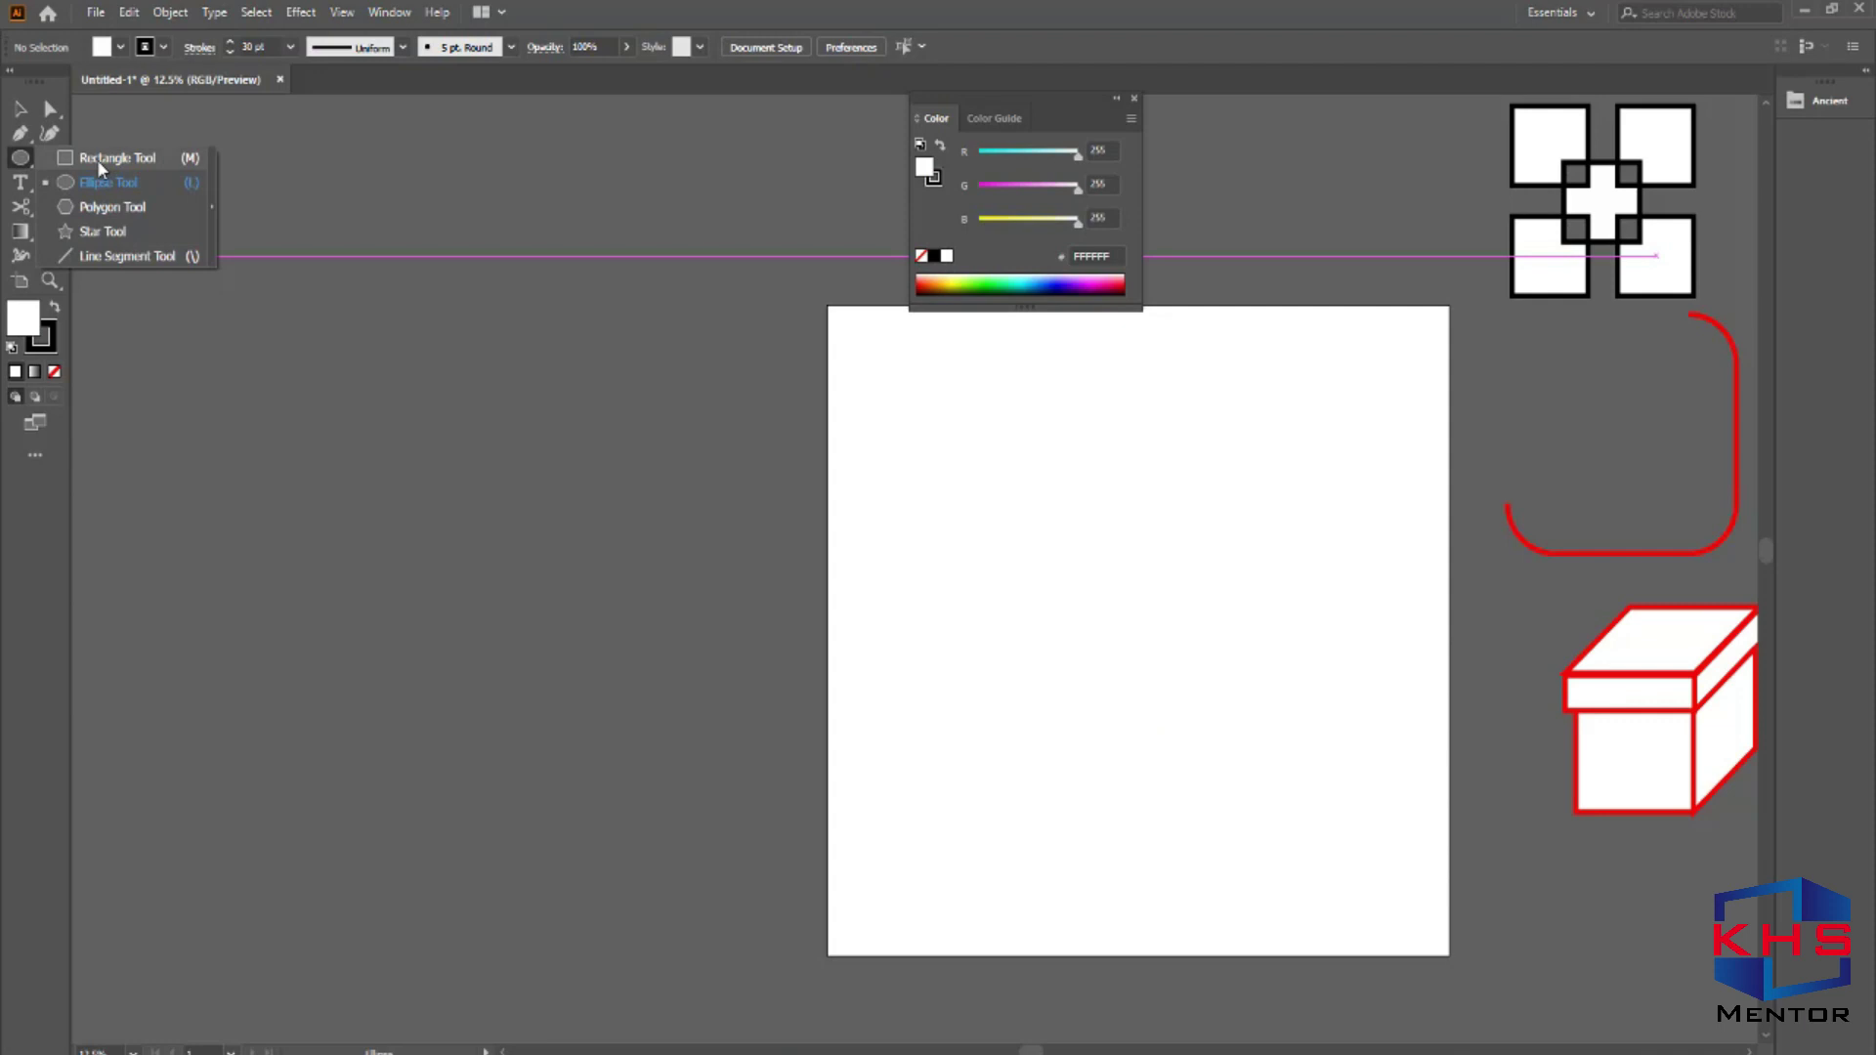
pyautogui.click(102, 161)
pyautogui.moveTo(1131, 441); pyautogui.dragTo(1358, 674)
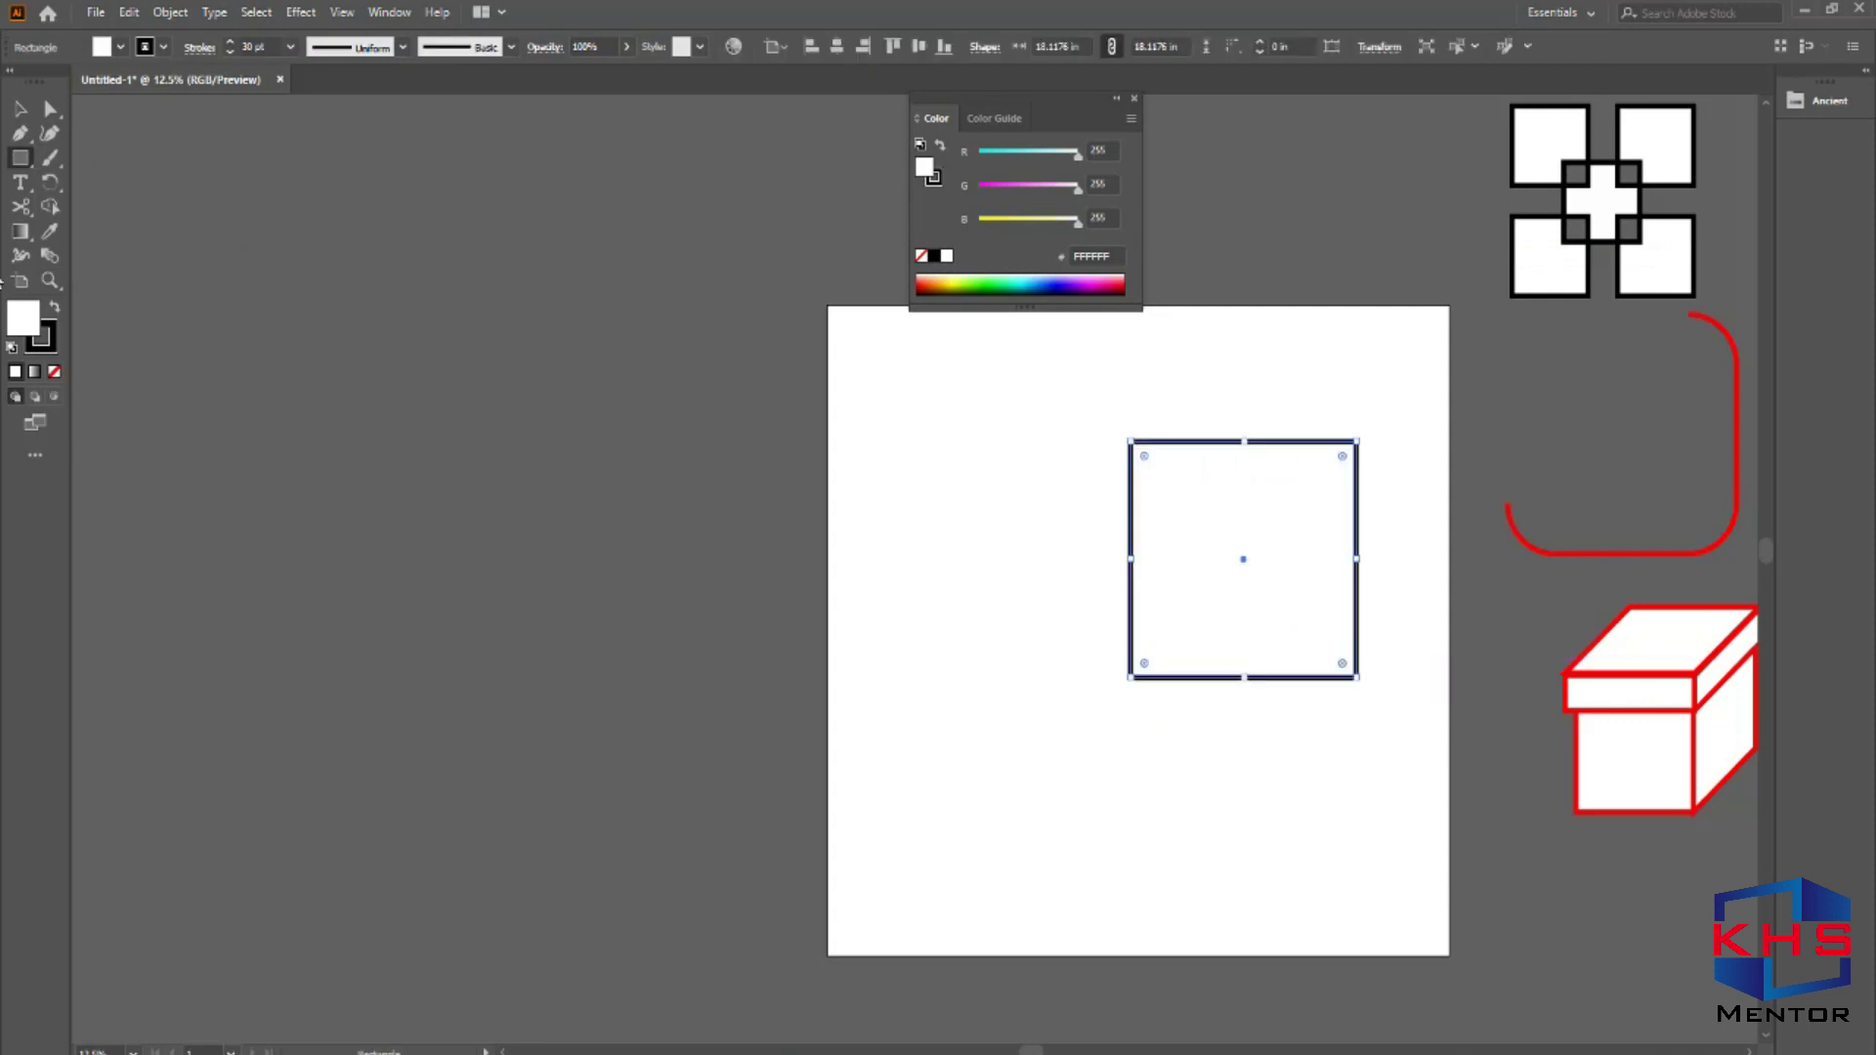
# Draw a circle about 21.88 in across to the left of the square, vertically centred on it.
pyautogui.click(19, 162)
pyautogui.click(102, 182)
pyautogui.moveTo(850, 433); pyautogui.dragTo(1124, 718)
pyautogui.press('v')
pyautogui.moveTo(1032, 622)
pyautogui.mouseDown()
pyautogui.moveTo(1033, 601)
pyautogui.moveTo(1032, 625)
pyautogui.mouseUp()
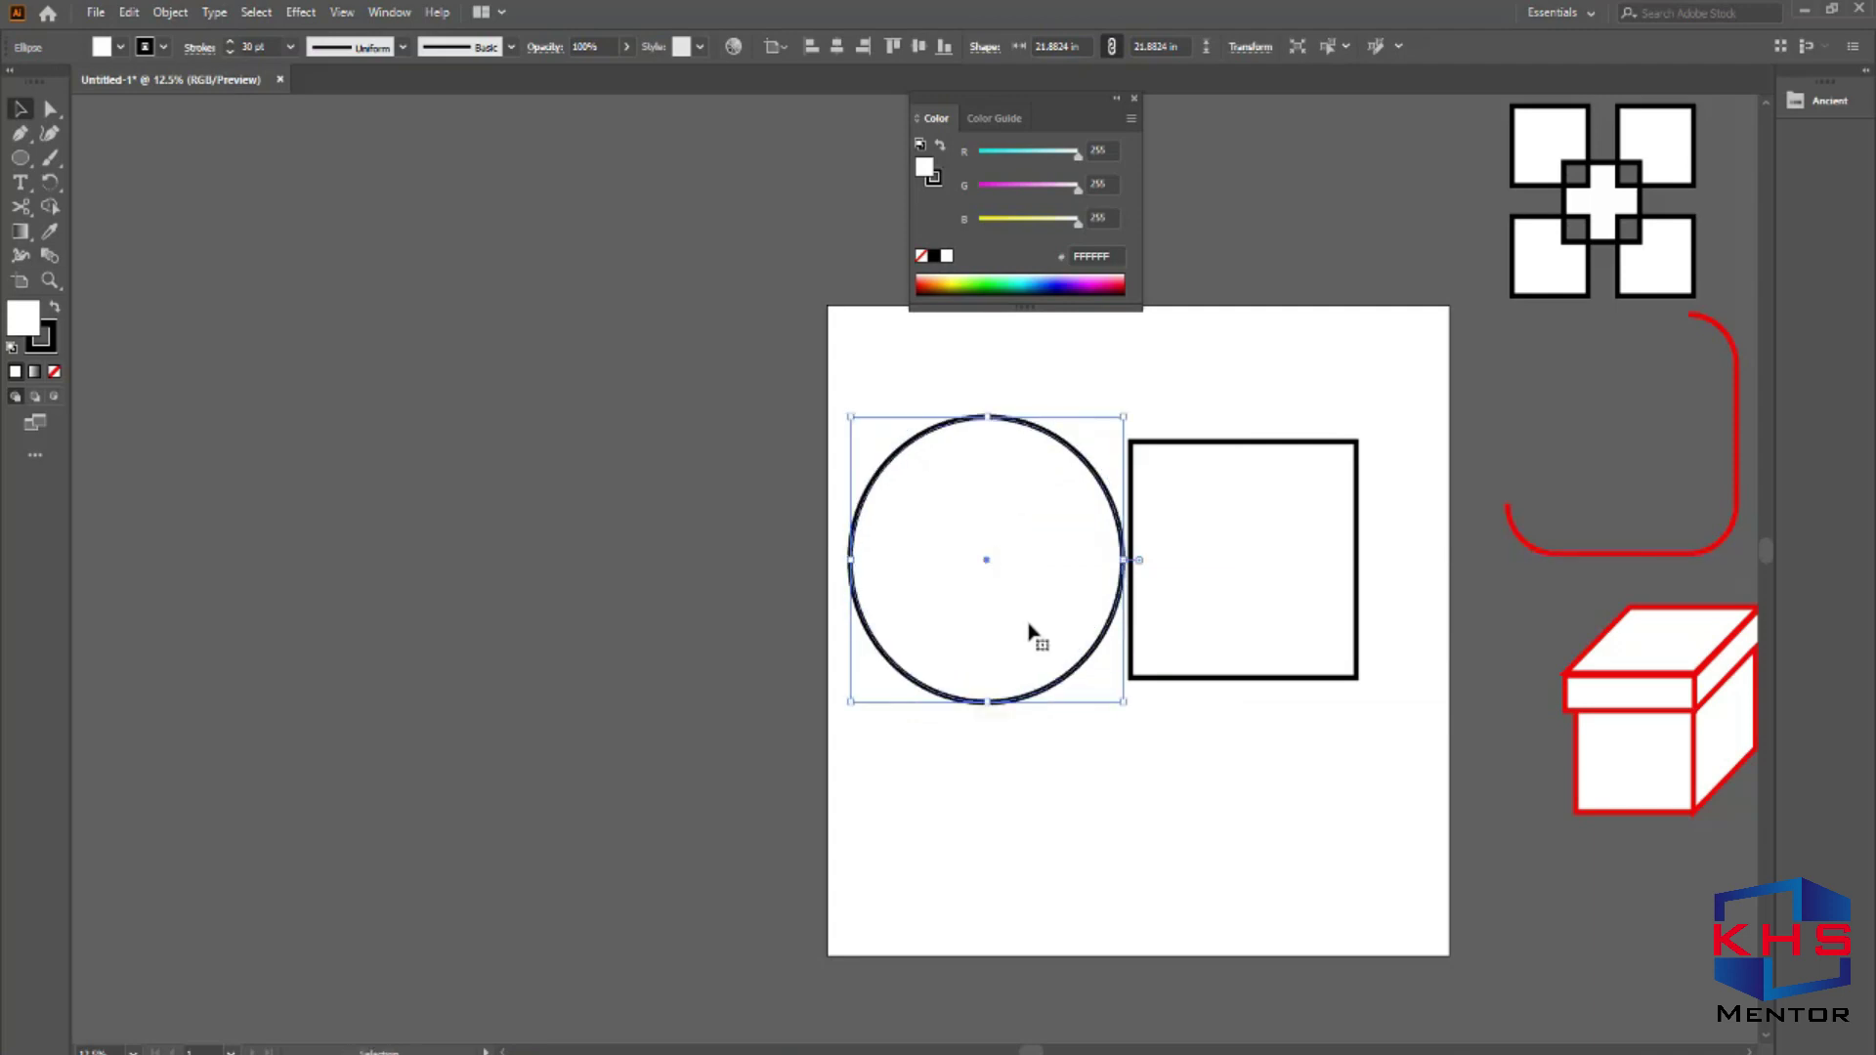
# Select the square and circle together, then the square alone, and clear the selection.
pyautogui.click(1193, 871)
pyautogui.hotkey('ctrl', 'space')
pyautogui.moveTo(823, 359); pyautogui.dragTo(1451, 812)
pyautogui.click(847, 266)
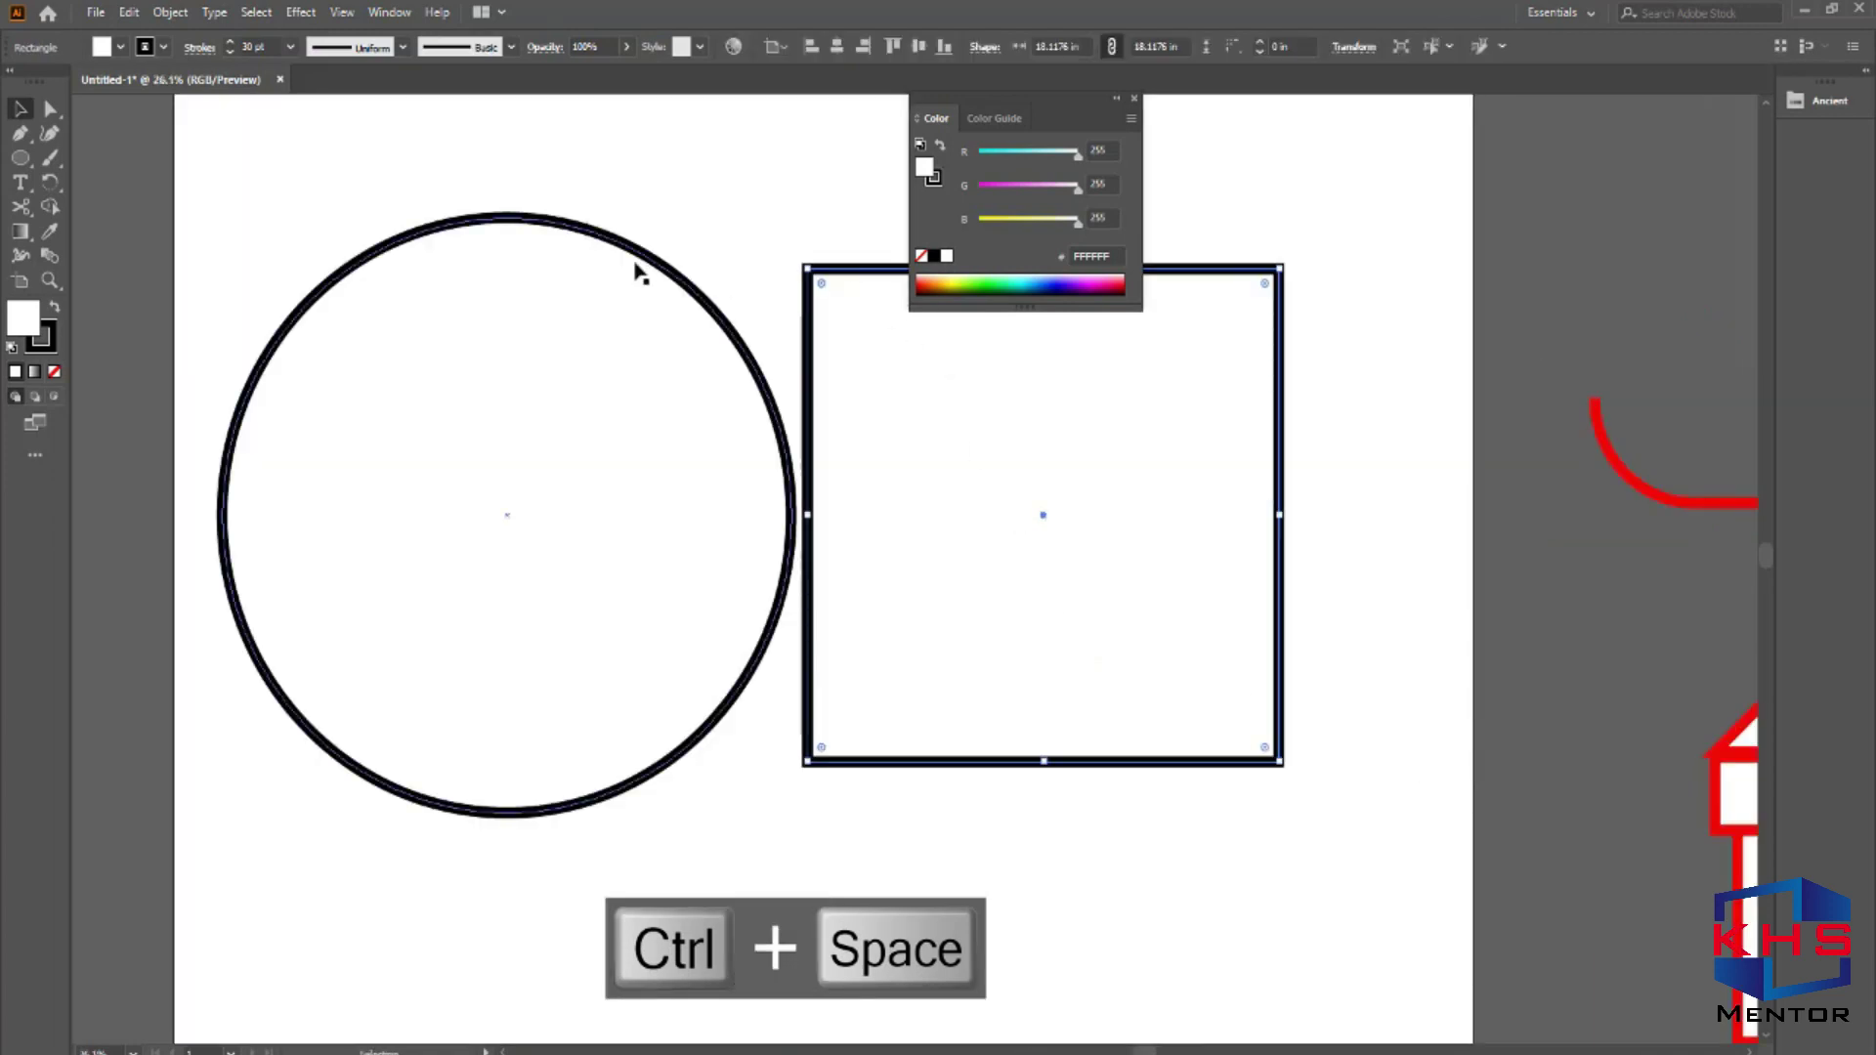
pyautogui.keyDown('shift'); pyautogui.click(577, 235); pyautogui.keyUp('shift')
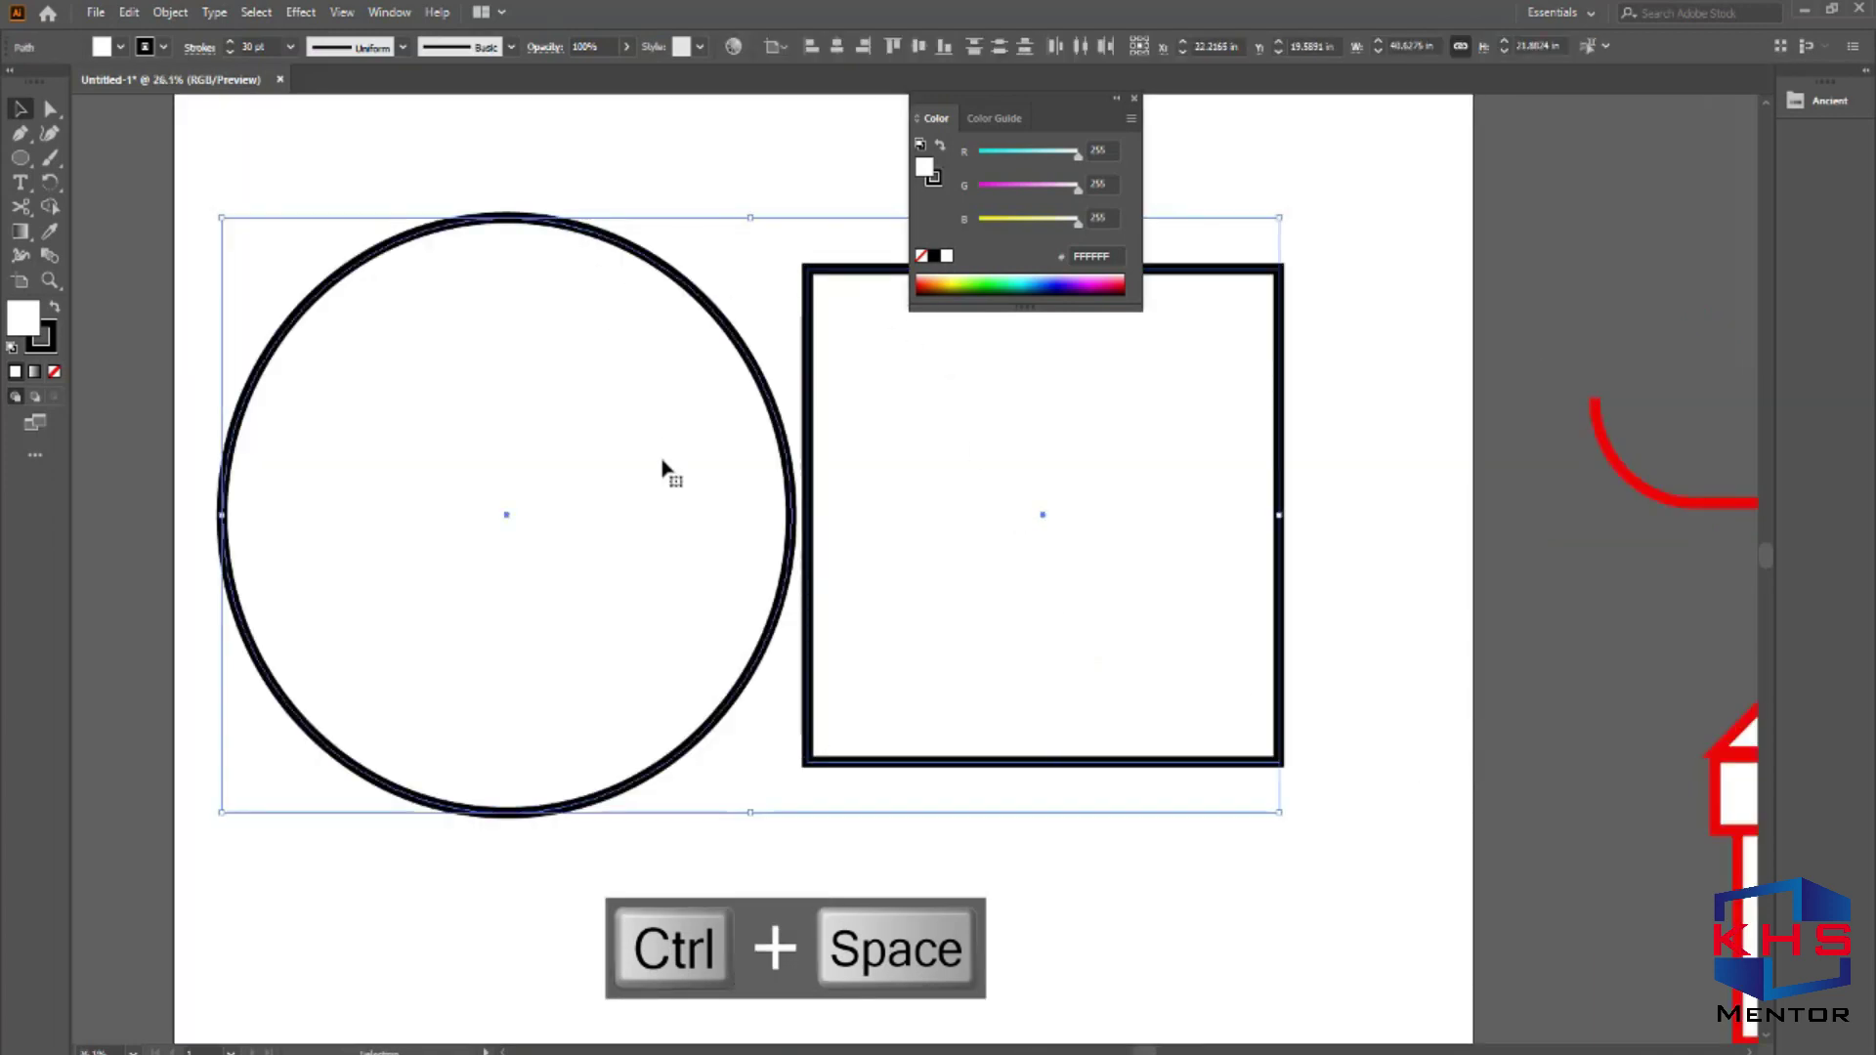
pyautogui.click(1433, 869)
pyautogui.click(858, 763)
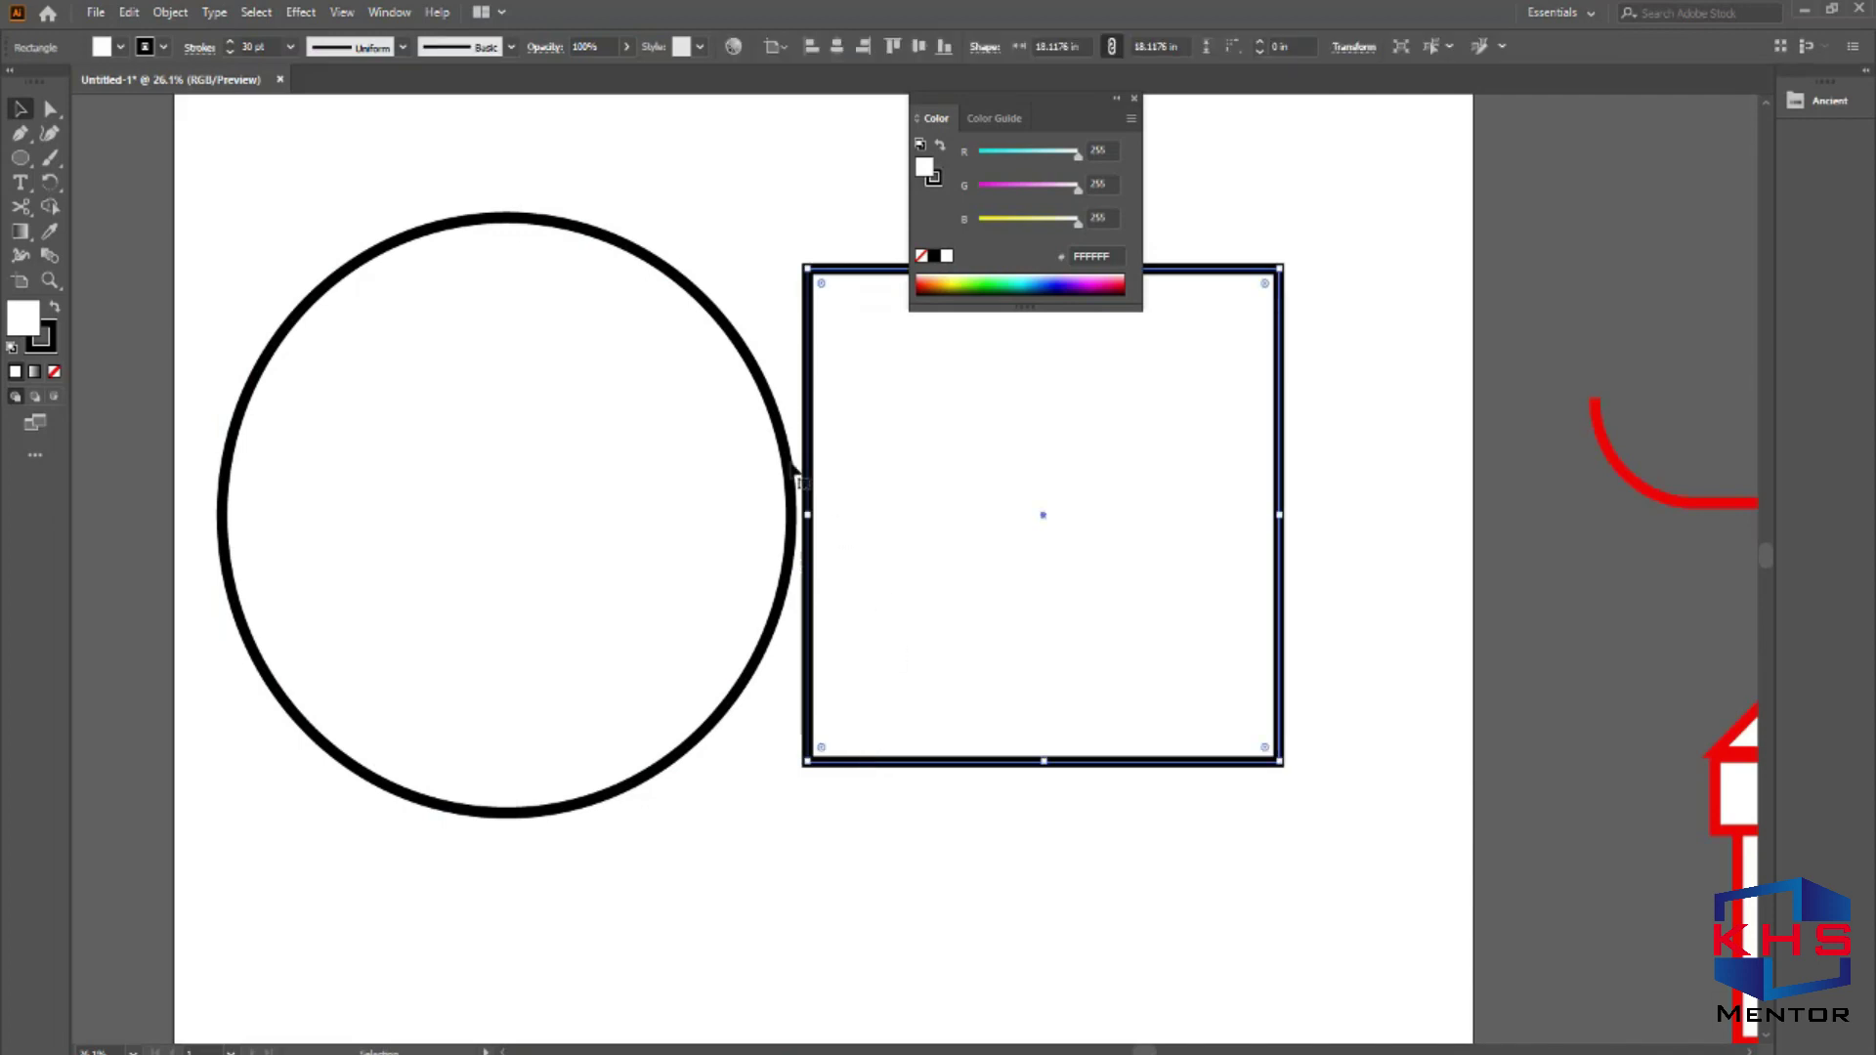
pyautogui.scroll(3, 1075, 587)
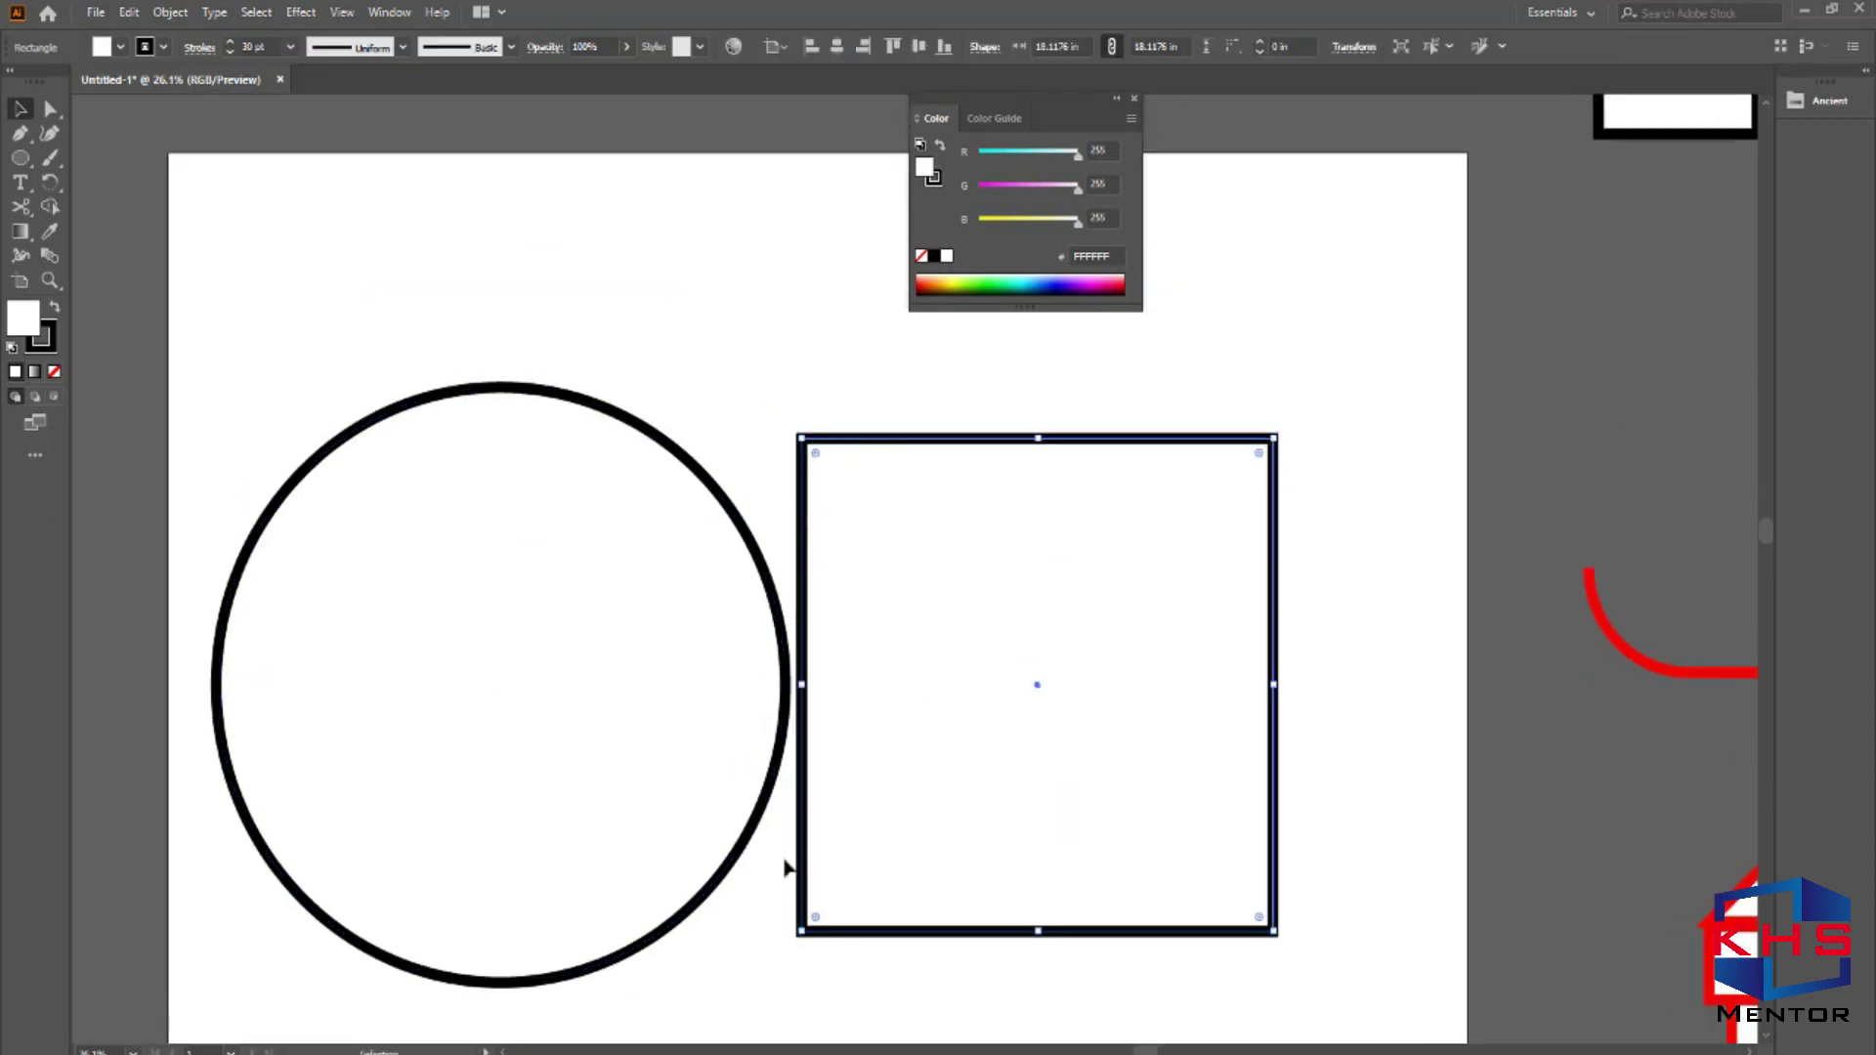
pyautogui.click(723, 497)
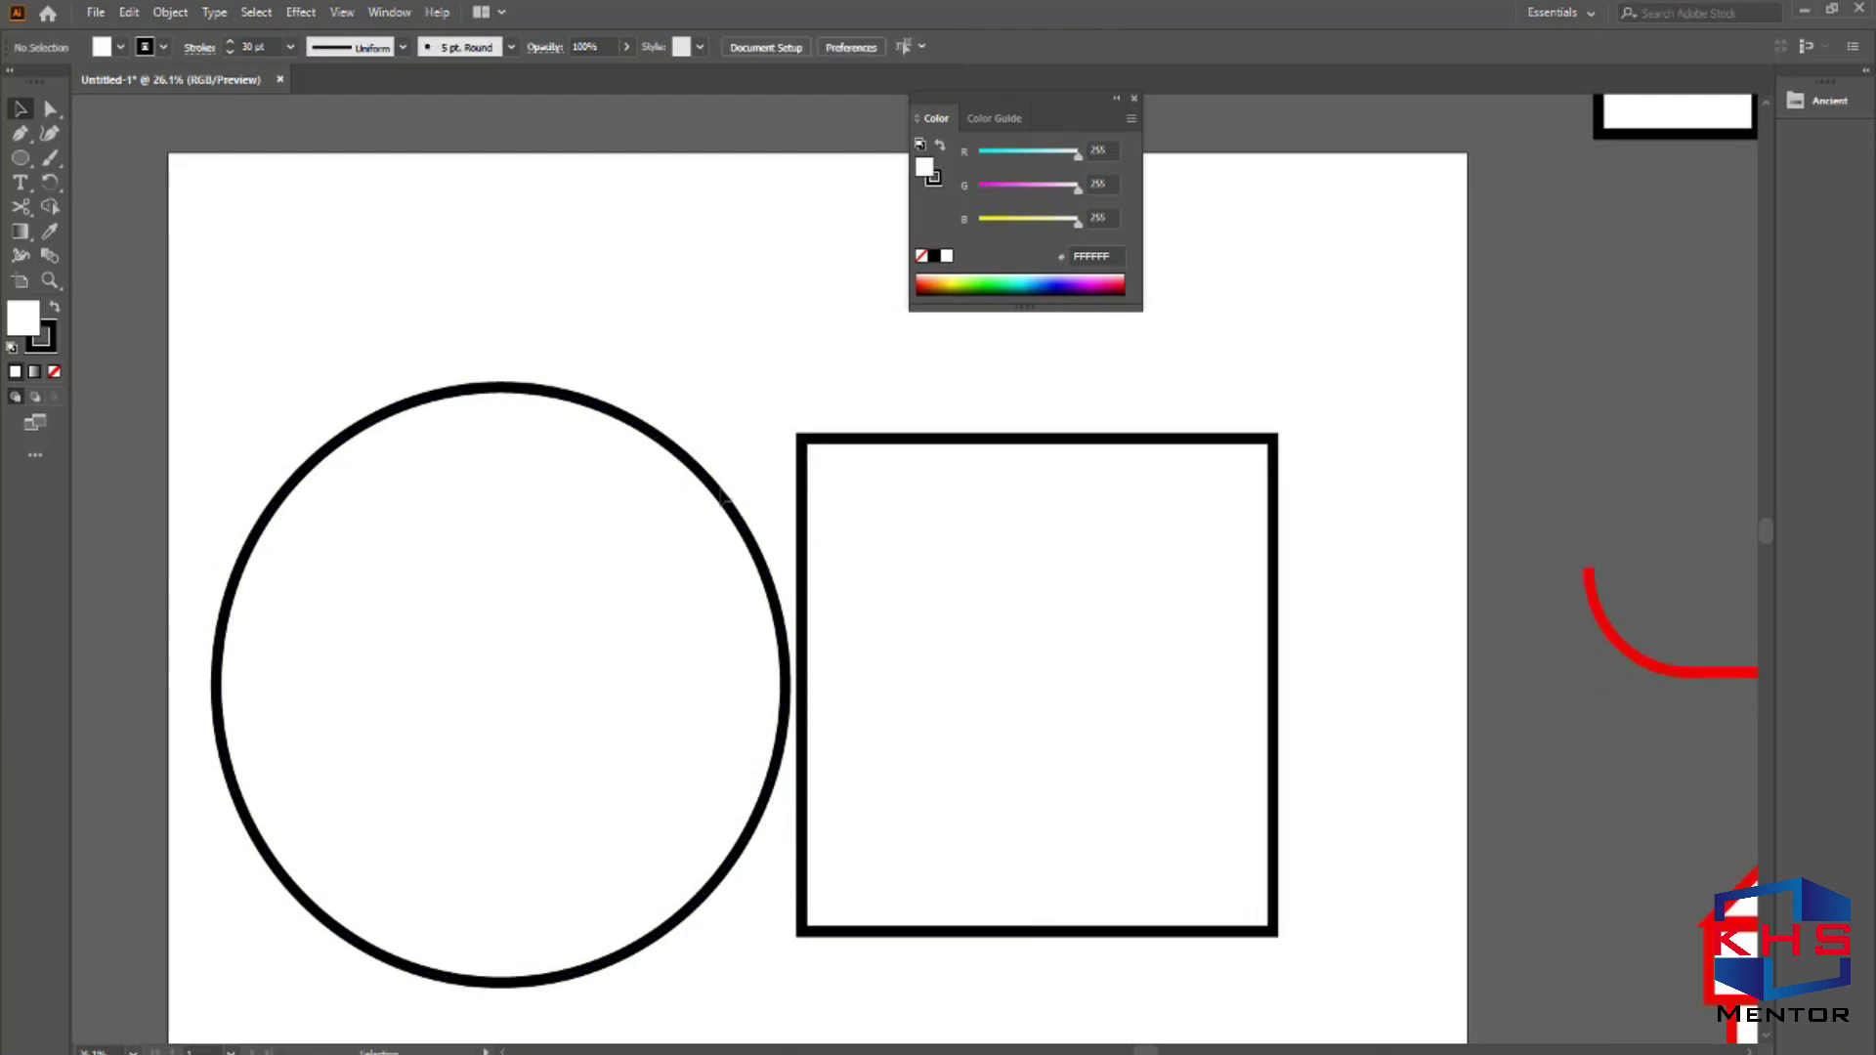
# Directly select the circle's top anchor point and distort the outline by swinging the direction handles of its top, right, left and bottom anchors.
pyautogui.click(718, 476)
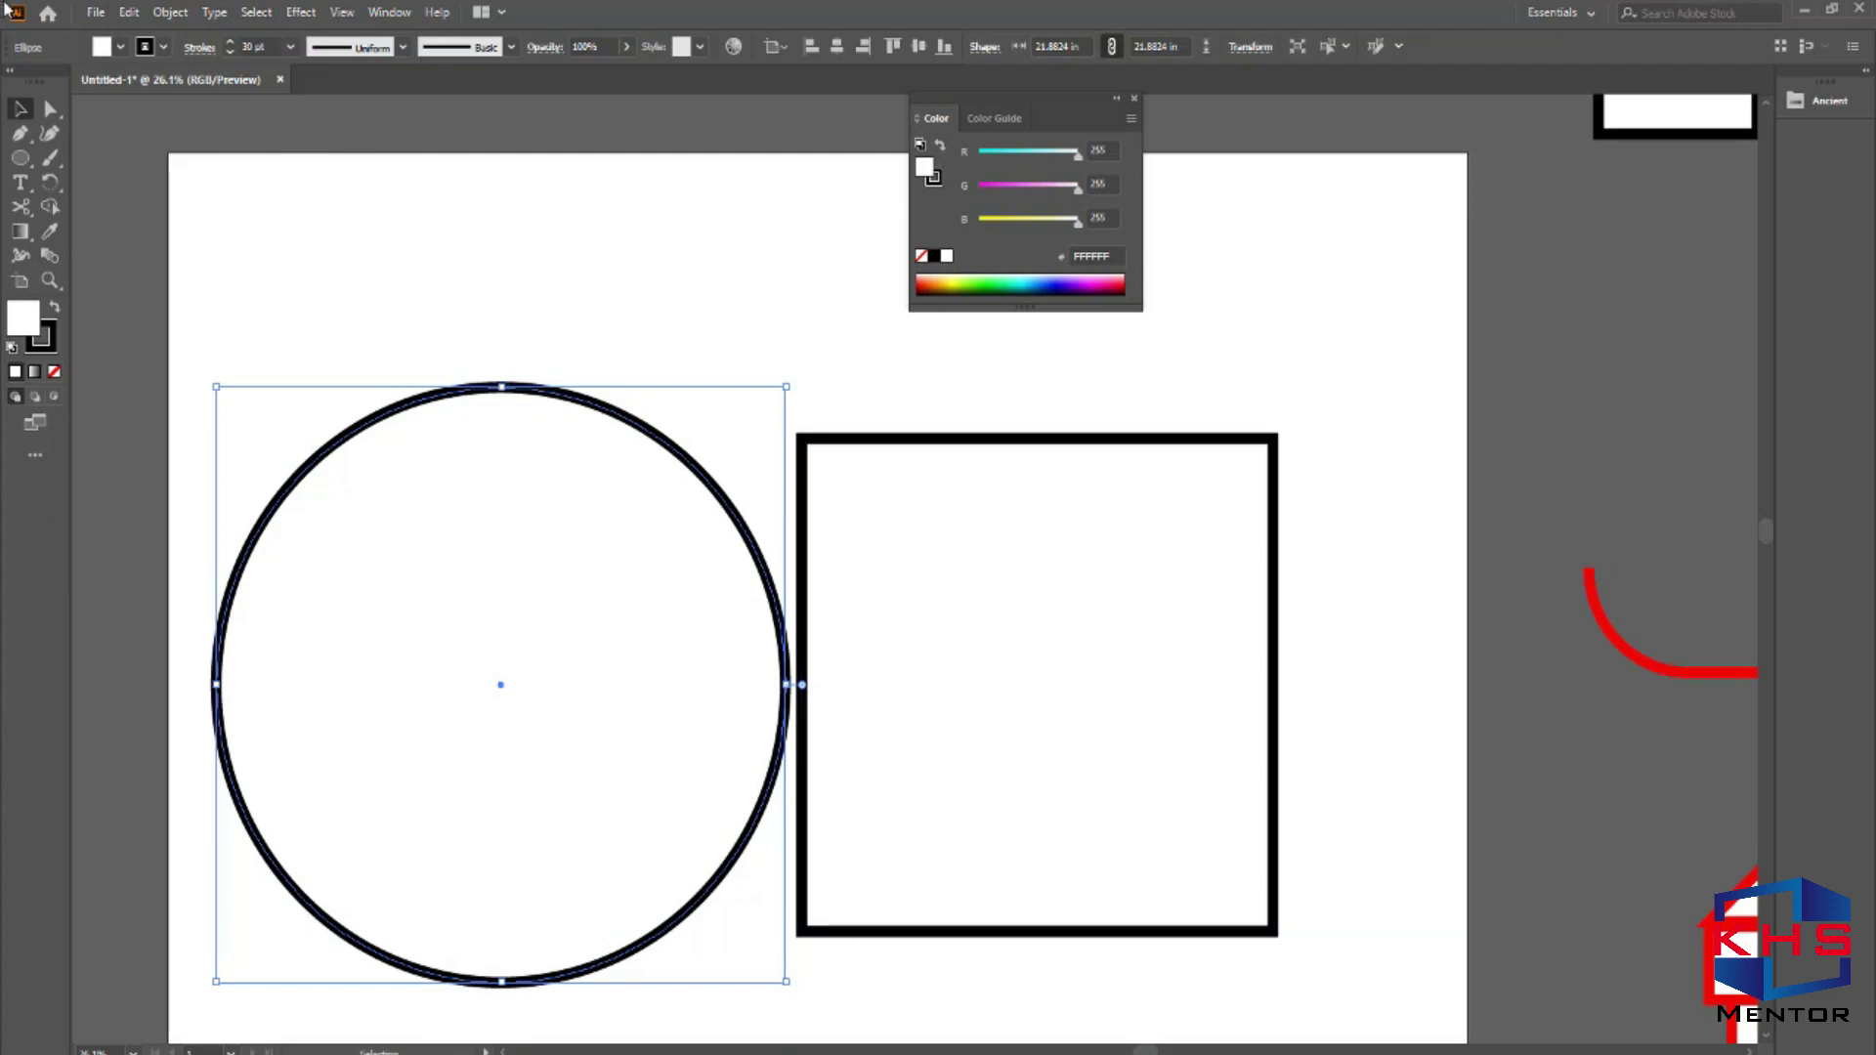
pyautogui.click(53, 110)
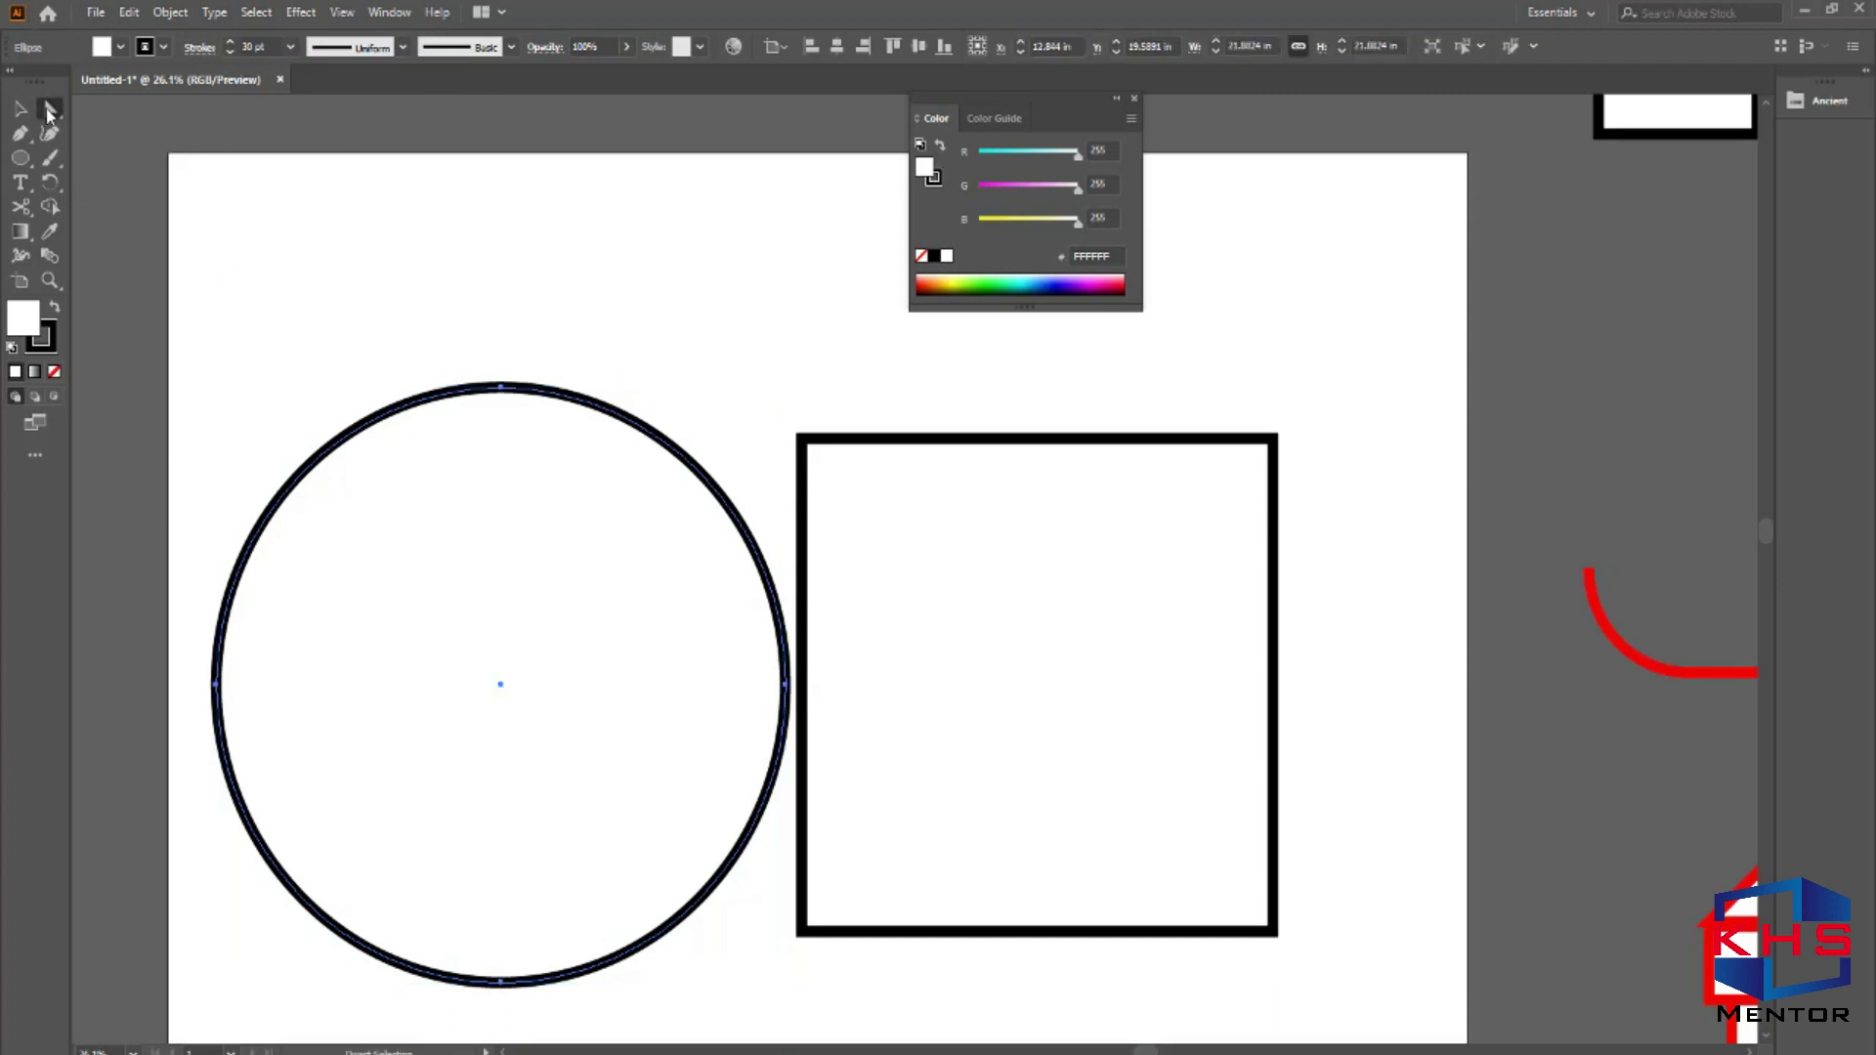
pyautogui.moveTo(425, 345); pyautogui.dragTo(519, 436)
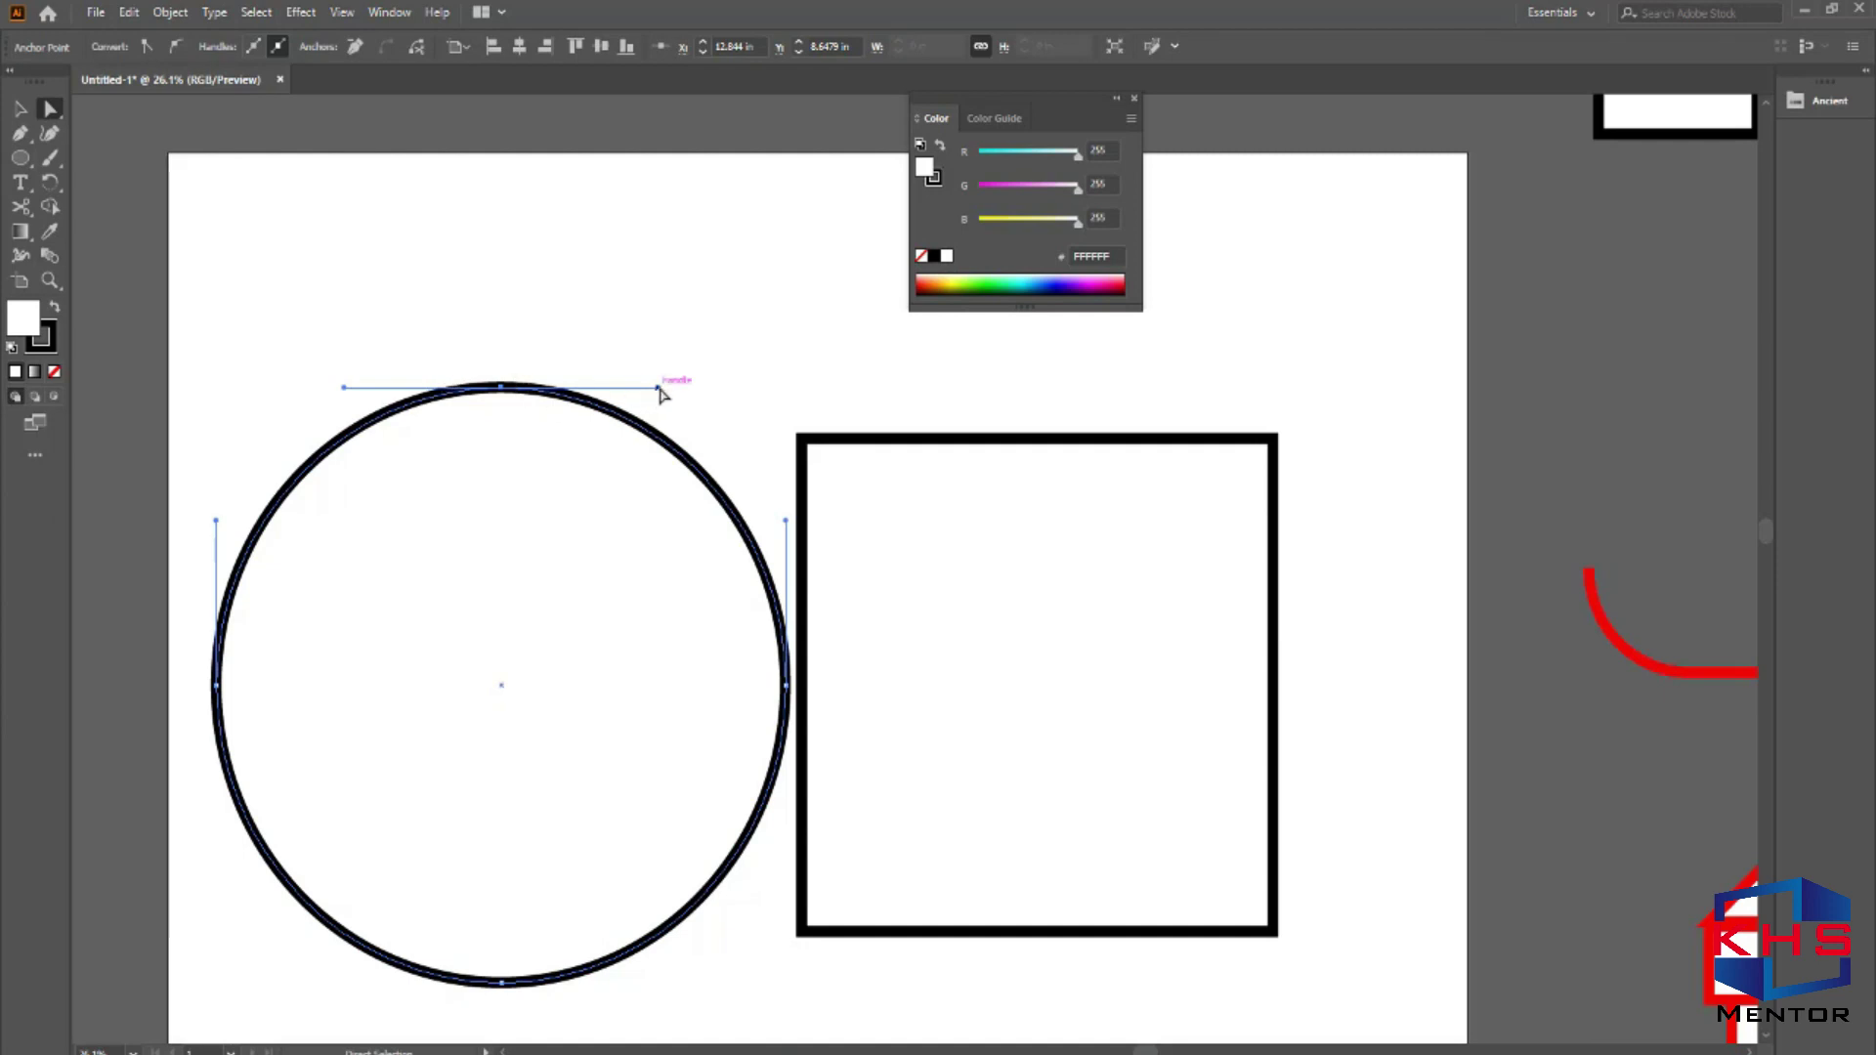
pyautogui.moveTo(659, 389); pyautogui.dragTo(625, 169)
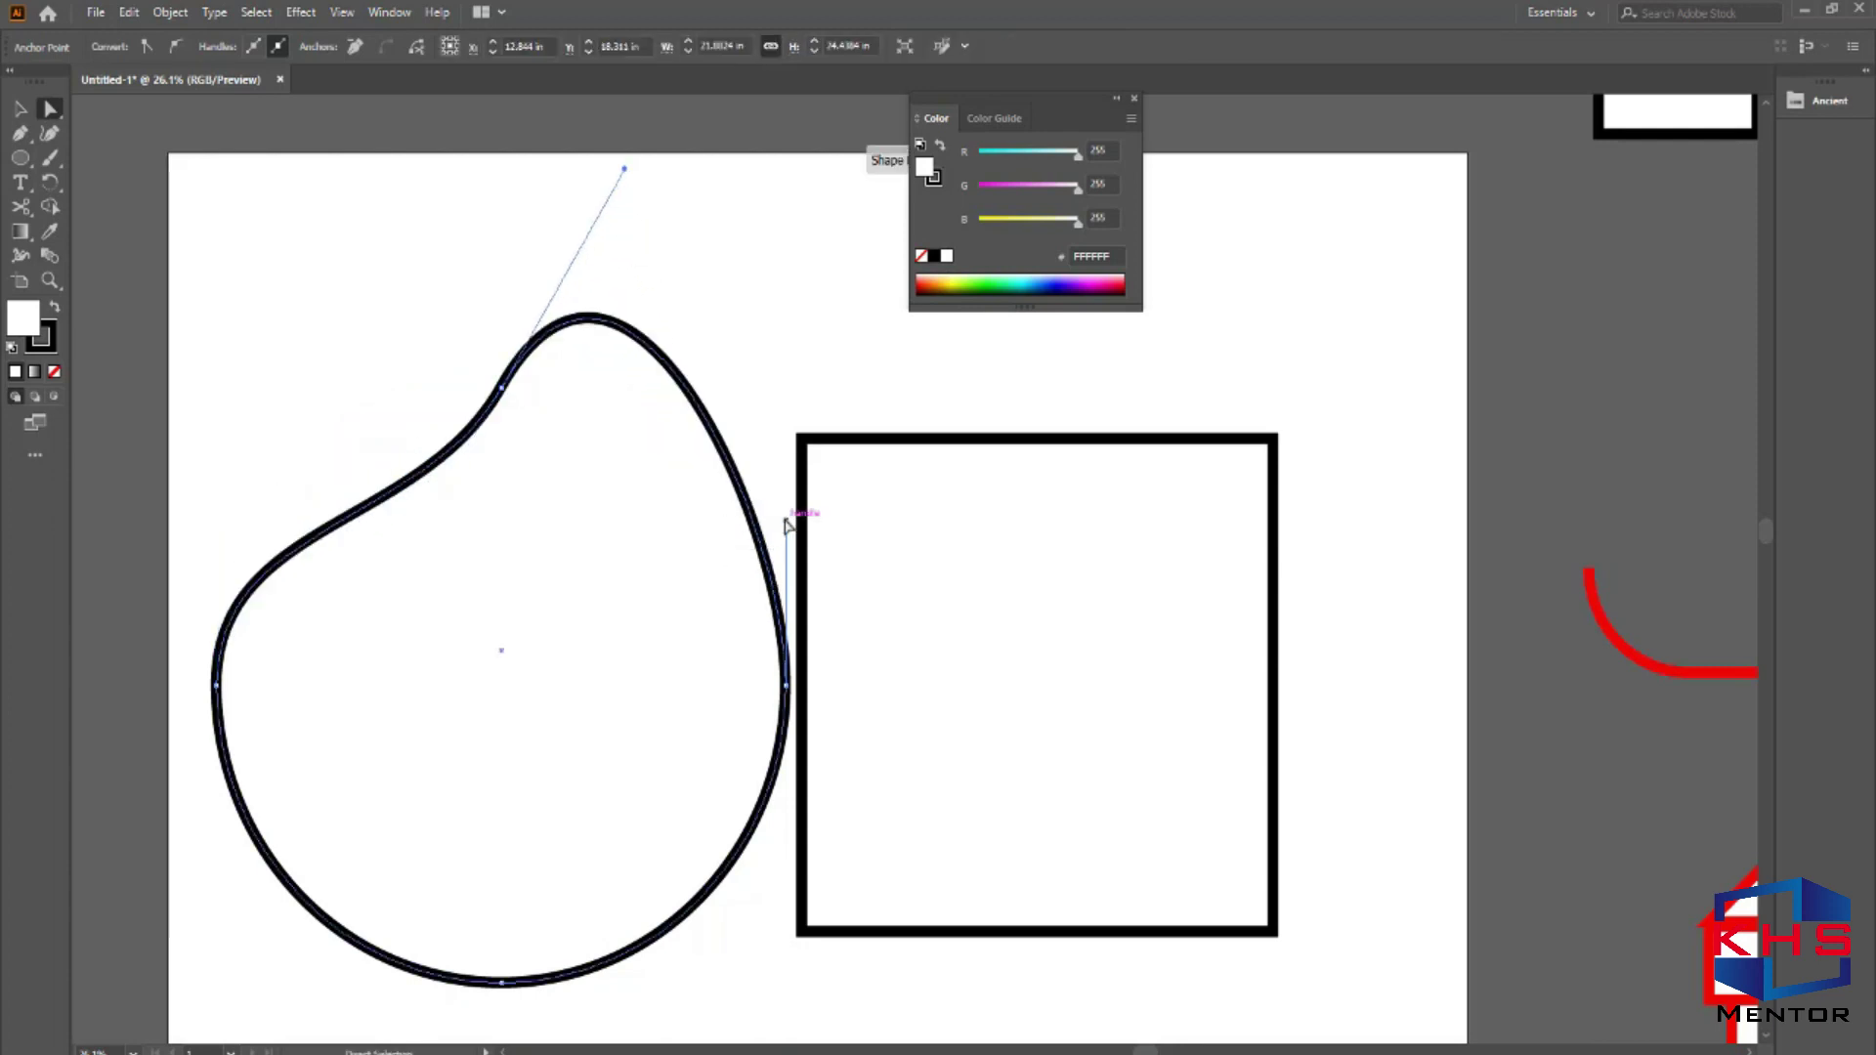
pyautogui.moveTo(786, 521); pyautogui.dragTo(647, 574)
pyautogui.click(215, 684)
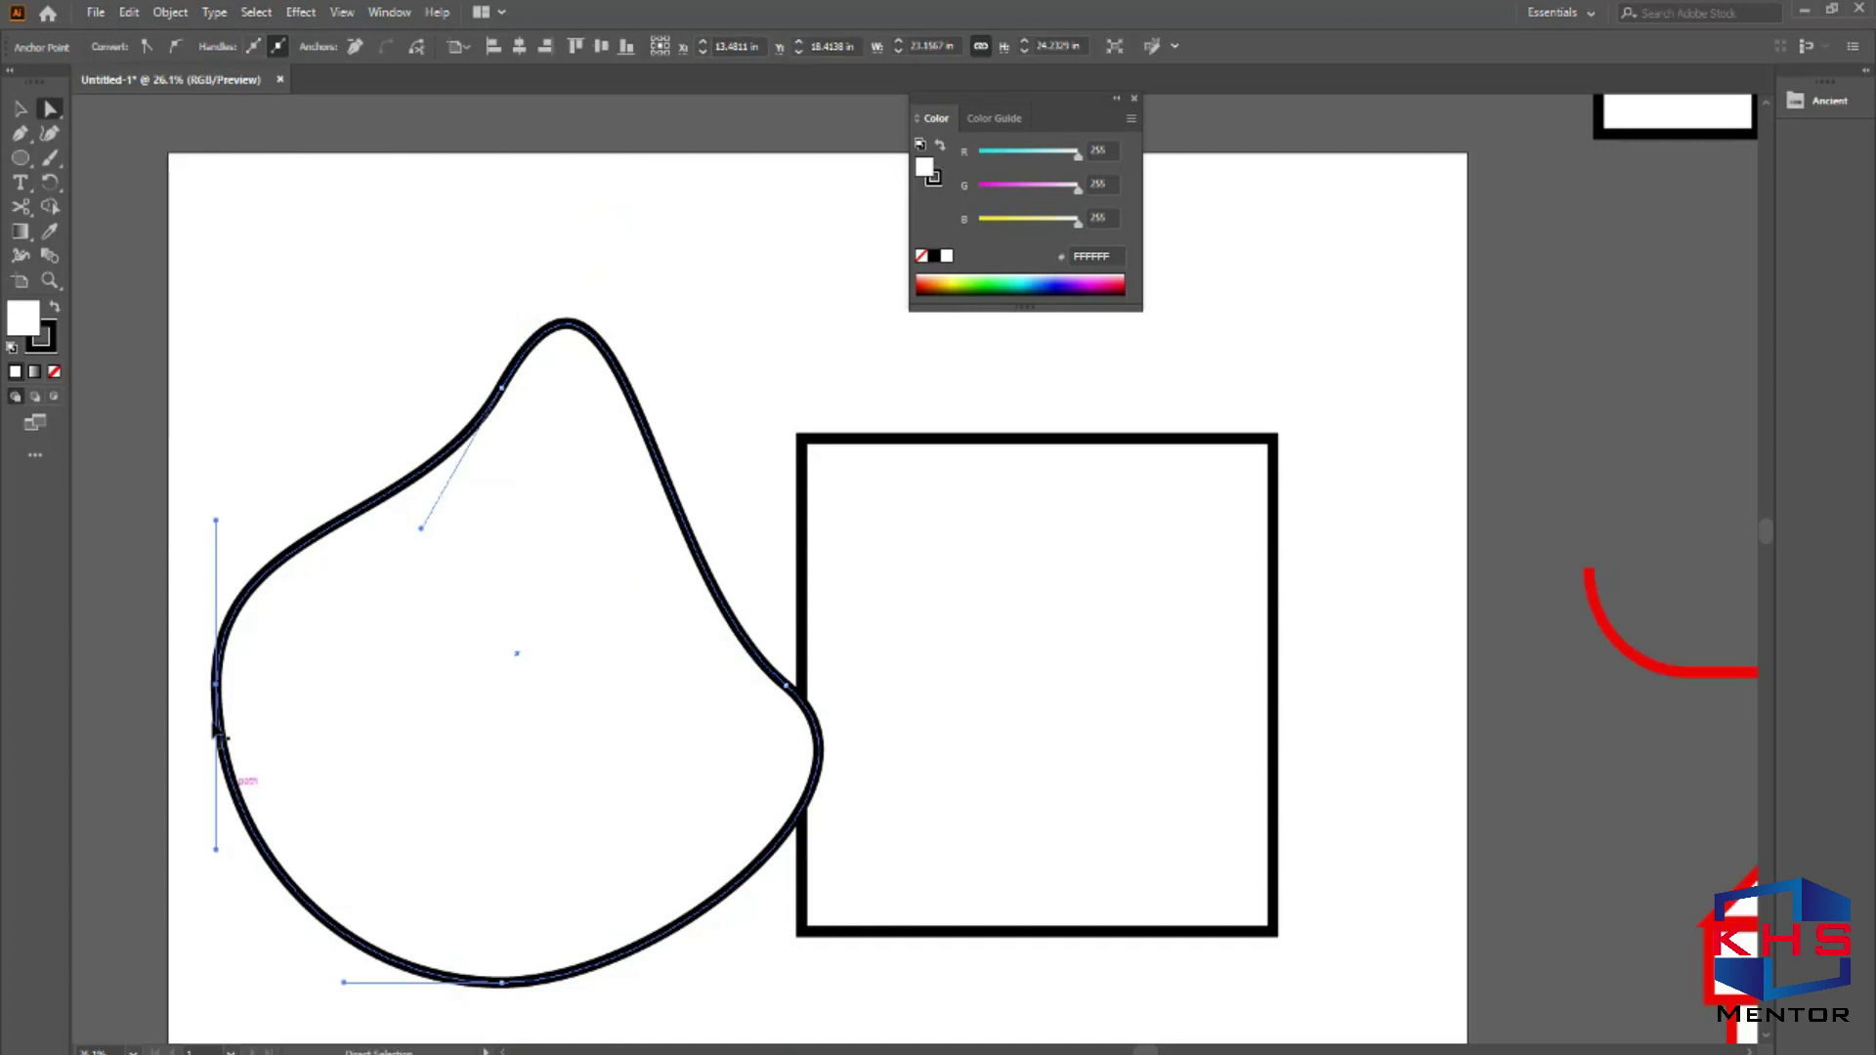
pyautogui.moveTo(216, 519); pyautogui.dragTo(313, 601)
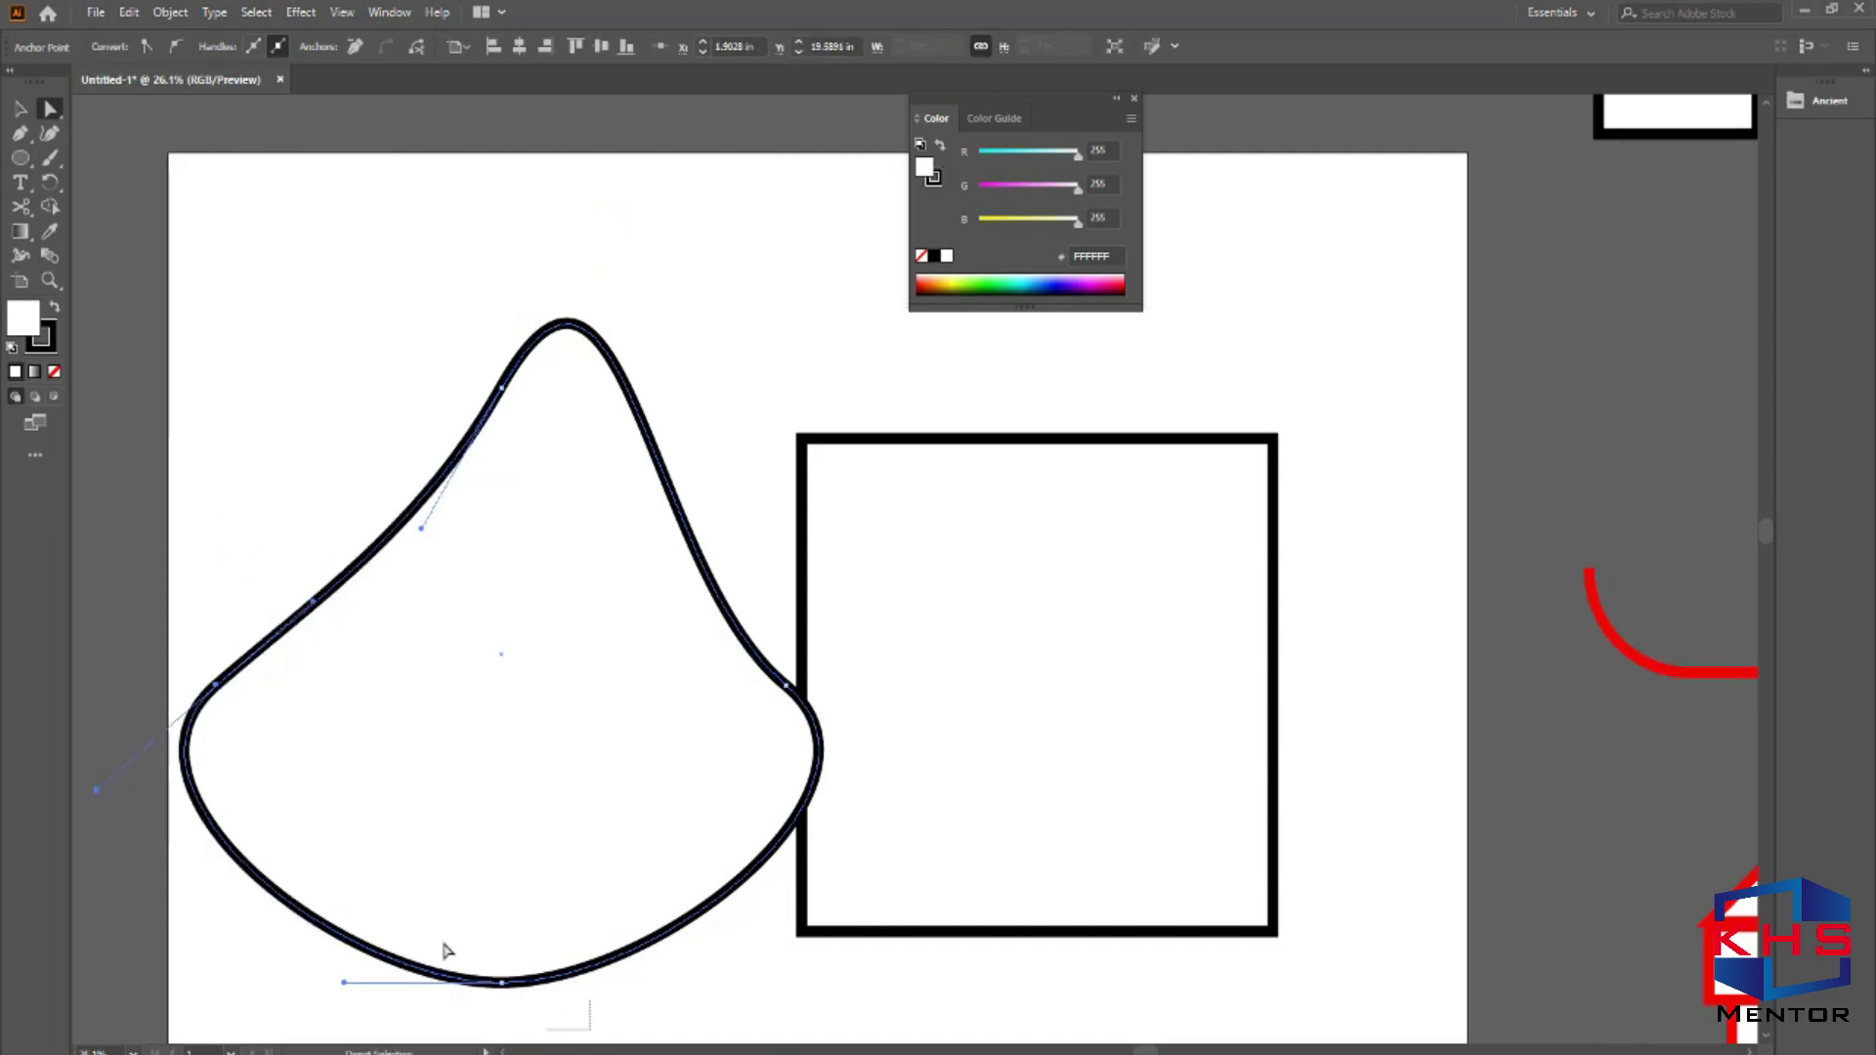
pyautogui.moveTo(667, 984); pyautogui.dragTo(627, 758)
# Select the square, then undo the direction-handle edits on the circle.
pyautogui.click(806, 442)
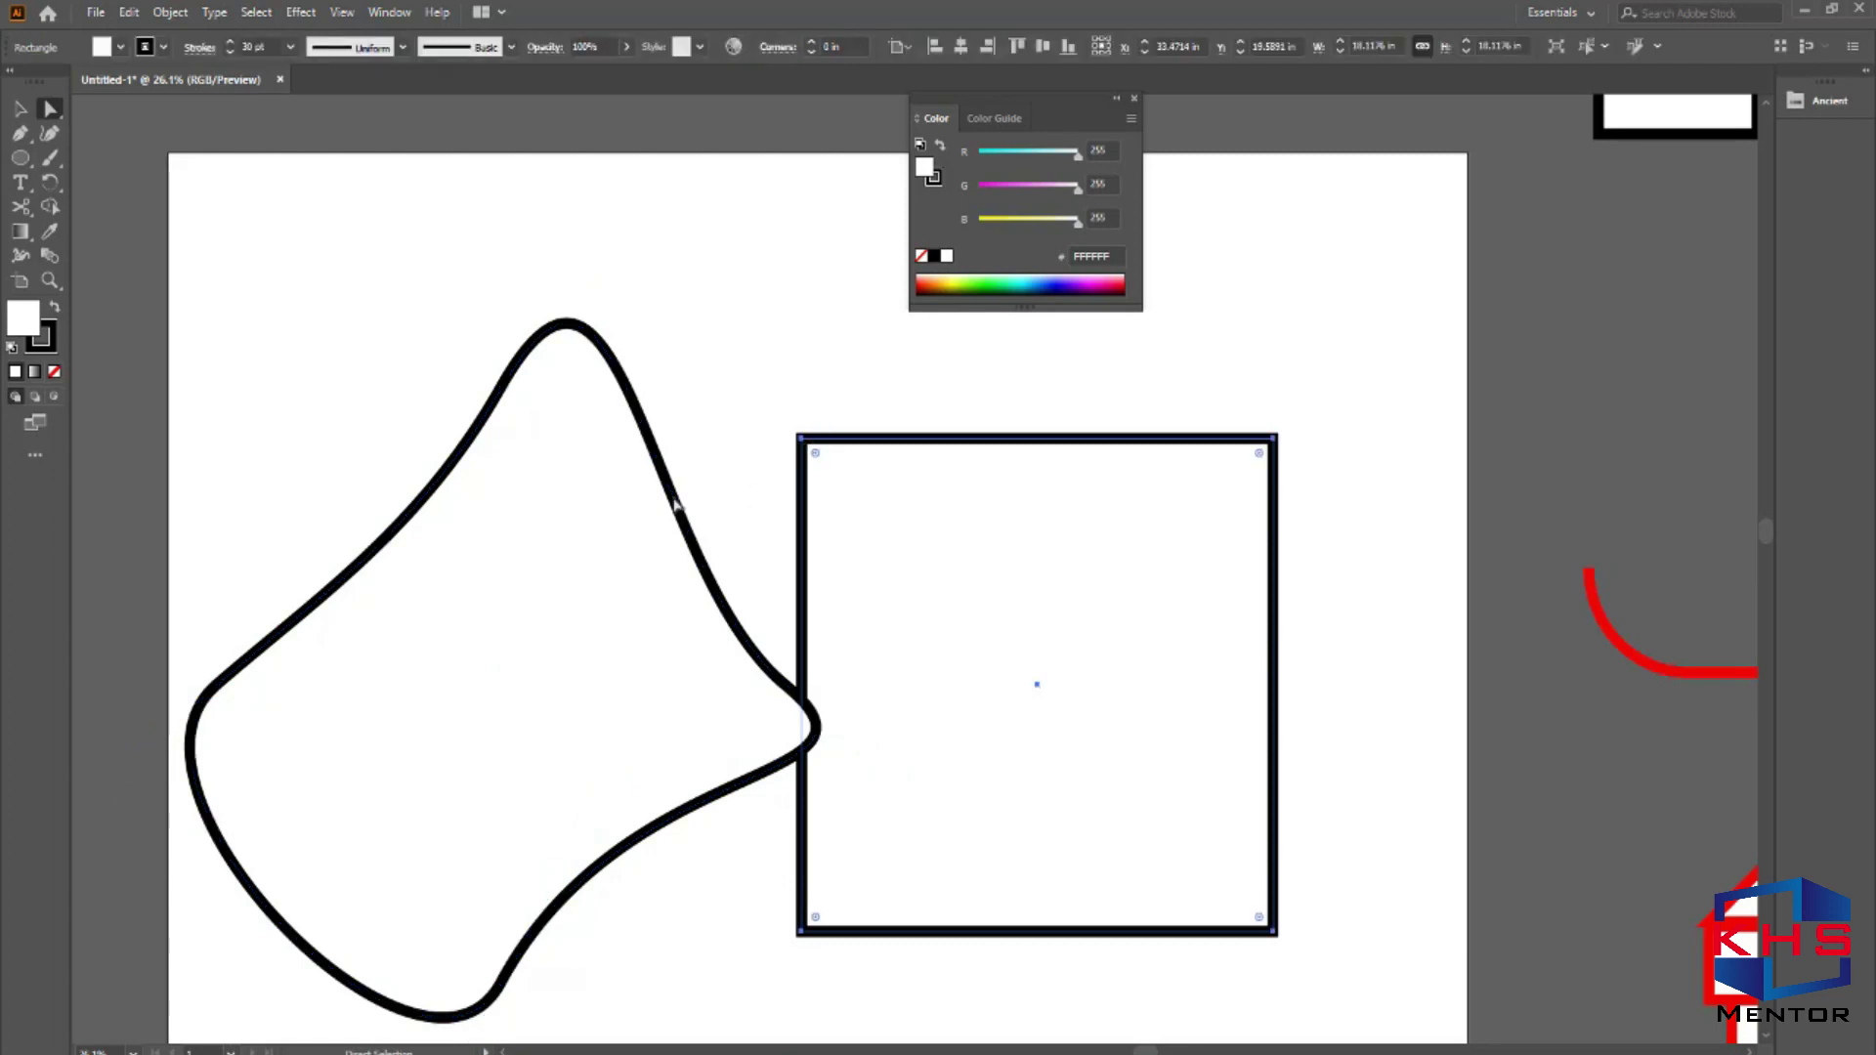
pyautogui.hotkey('ctrl', 'z')
pyautogui.hotkey('ctrl', 'z')
pyautogui.hotkey('ctrl', 'z')
pyautogui.hotkey('ctrl', 'z')
pyautogui.hotkey('ctrl', 'z')
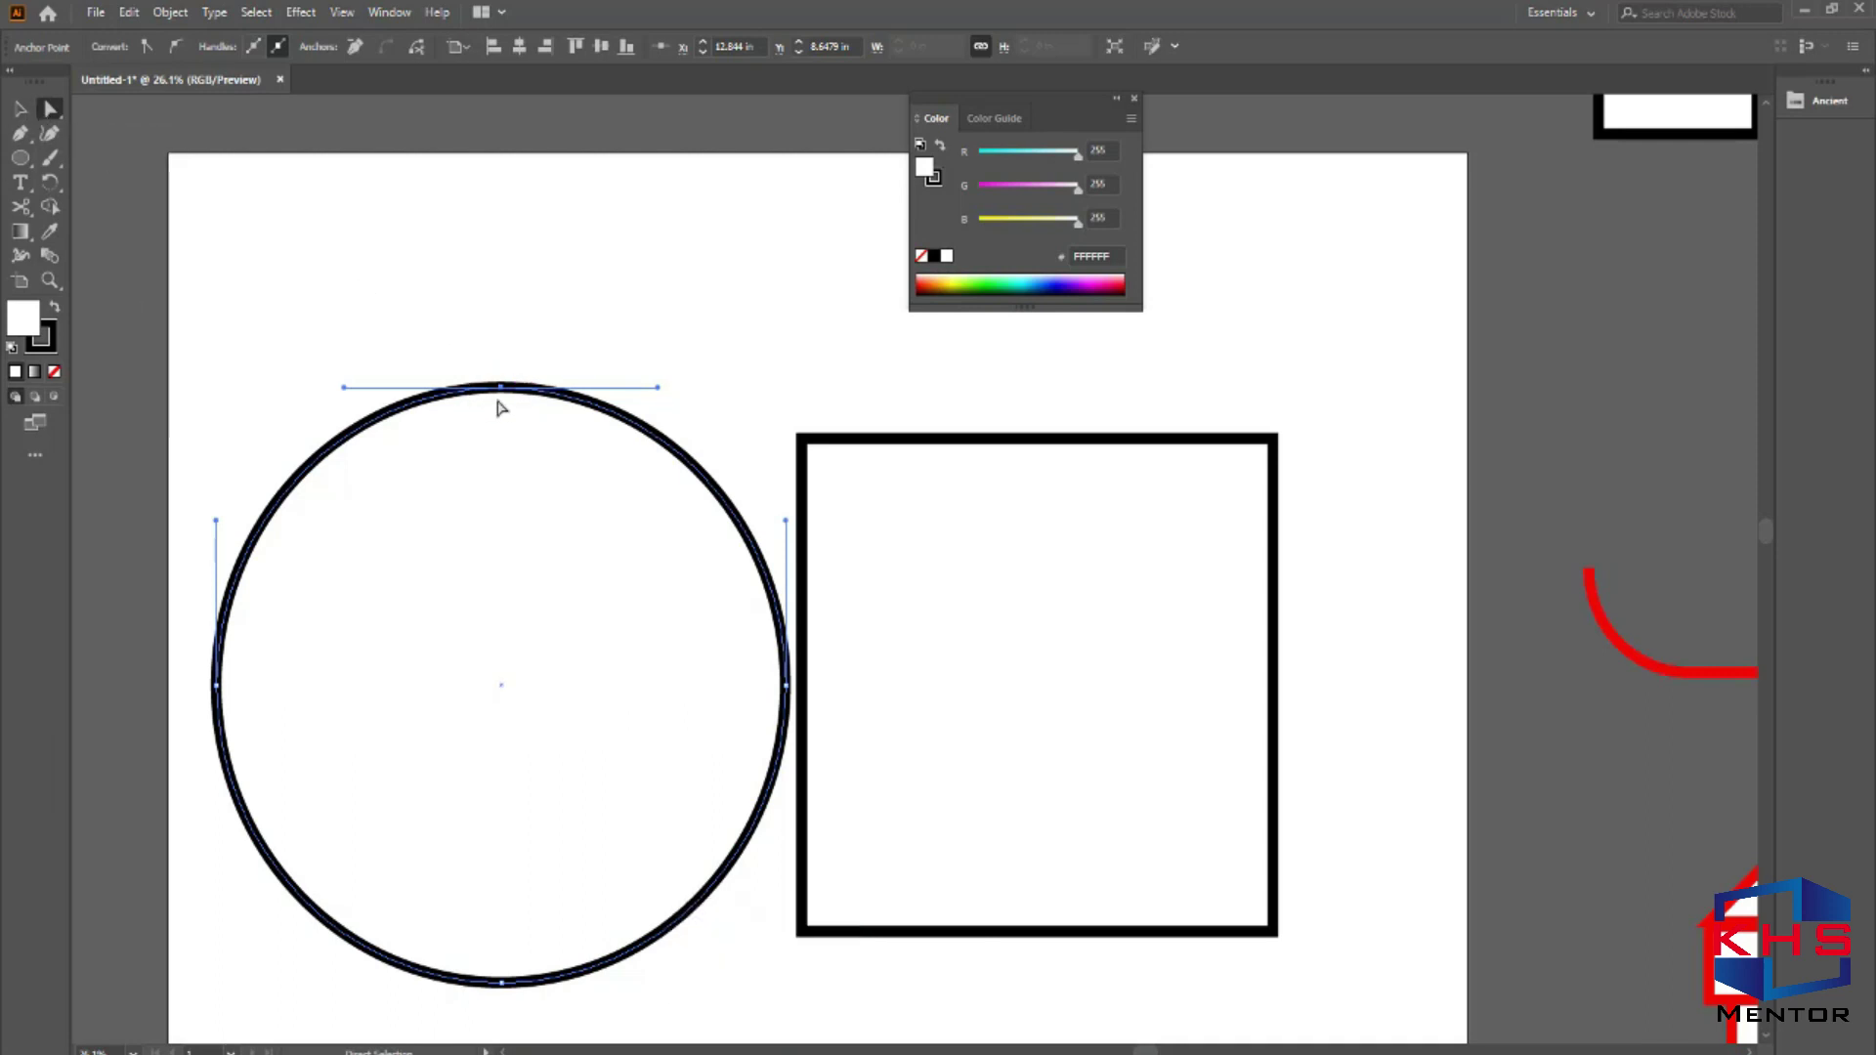
# Delete the circle's top anchor point to open the path, then undo the deletion.
pyautogui.press('Delete')
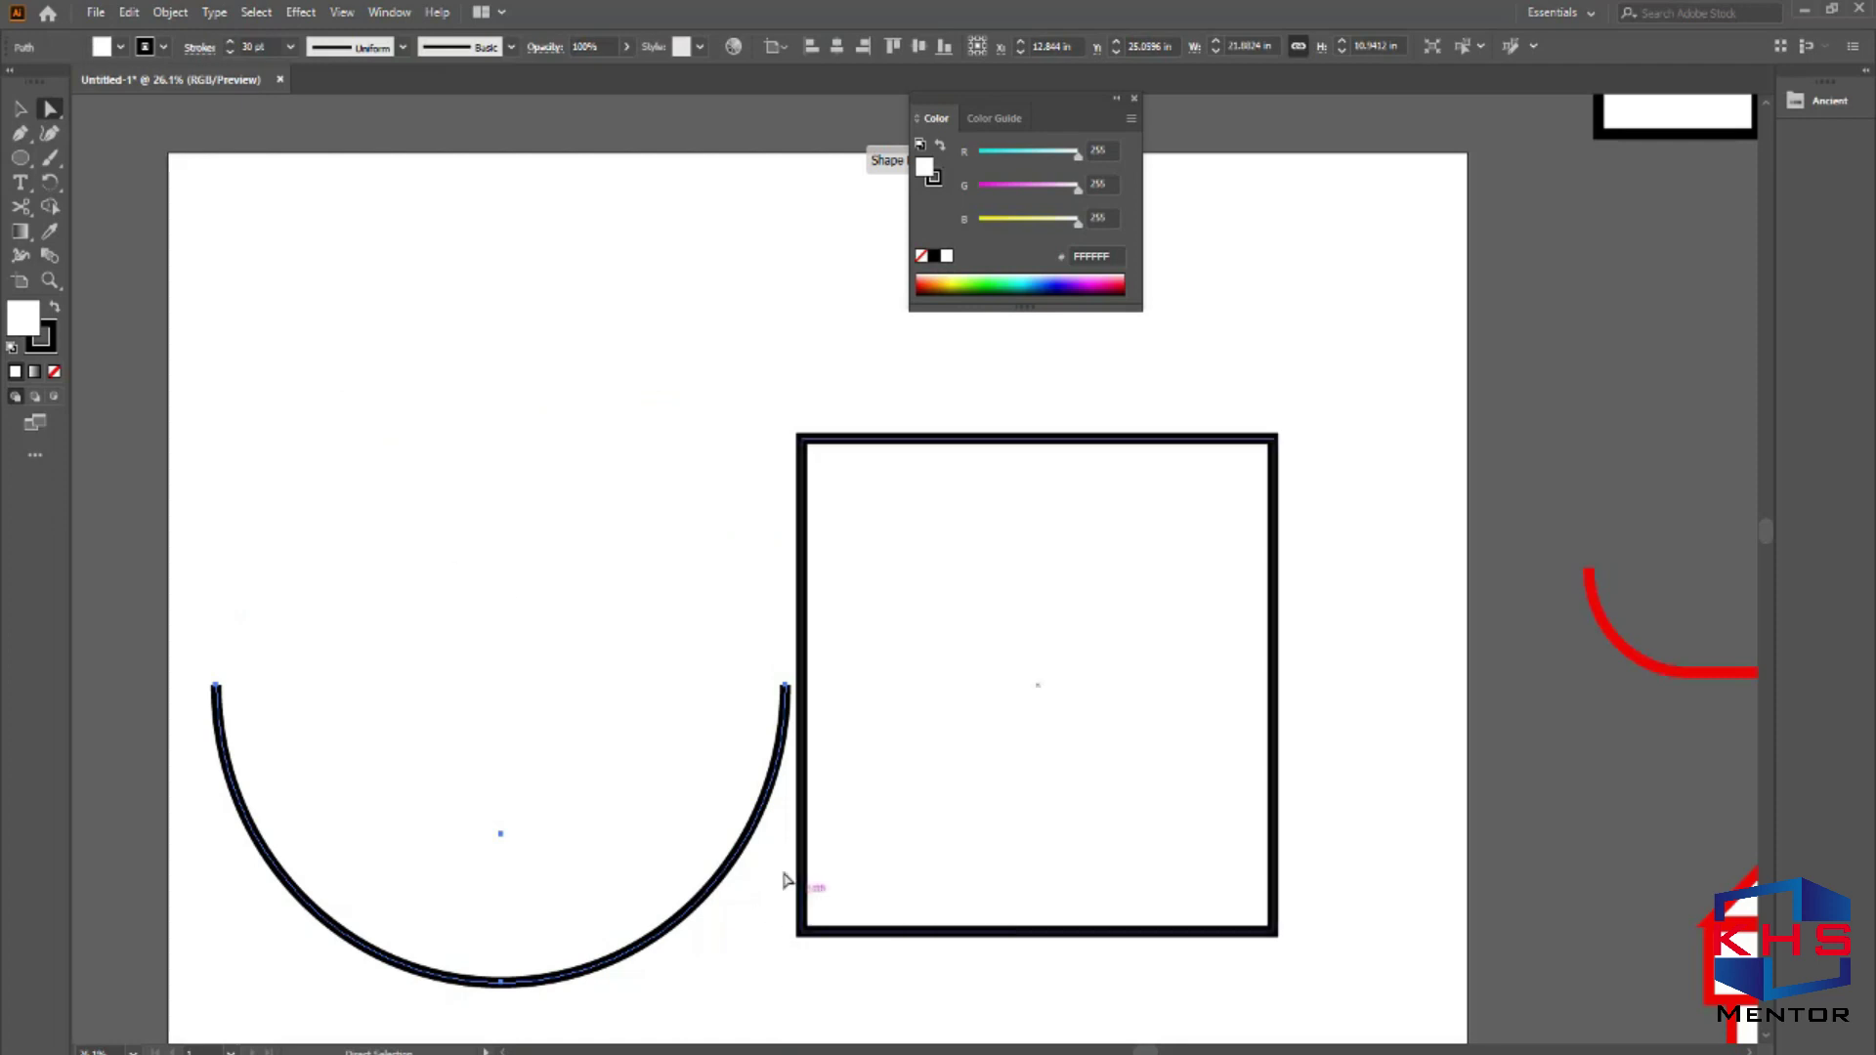
pyautogui.press('v')
pyautogui.hotkey('ctrl', 'z')
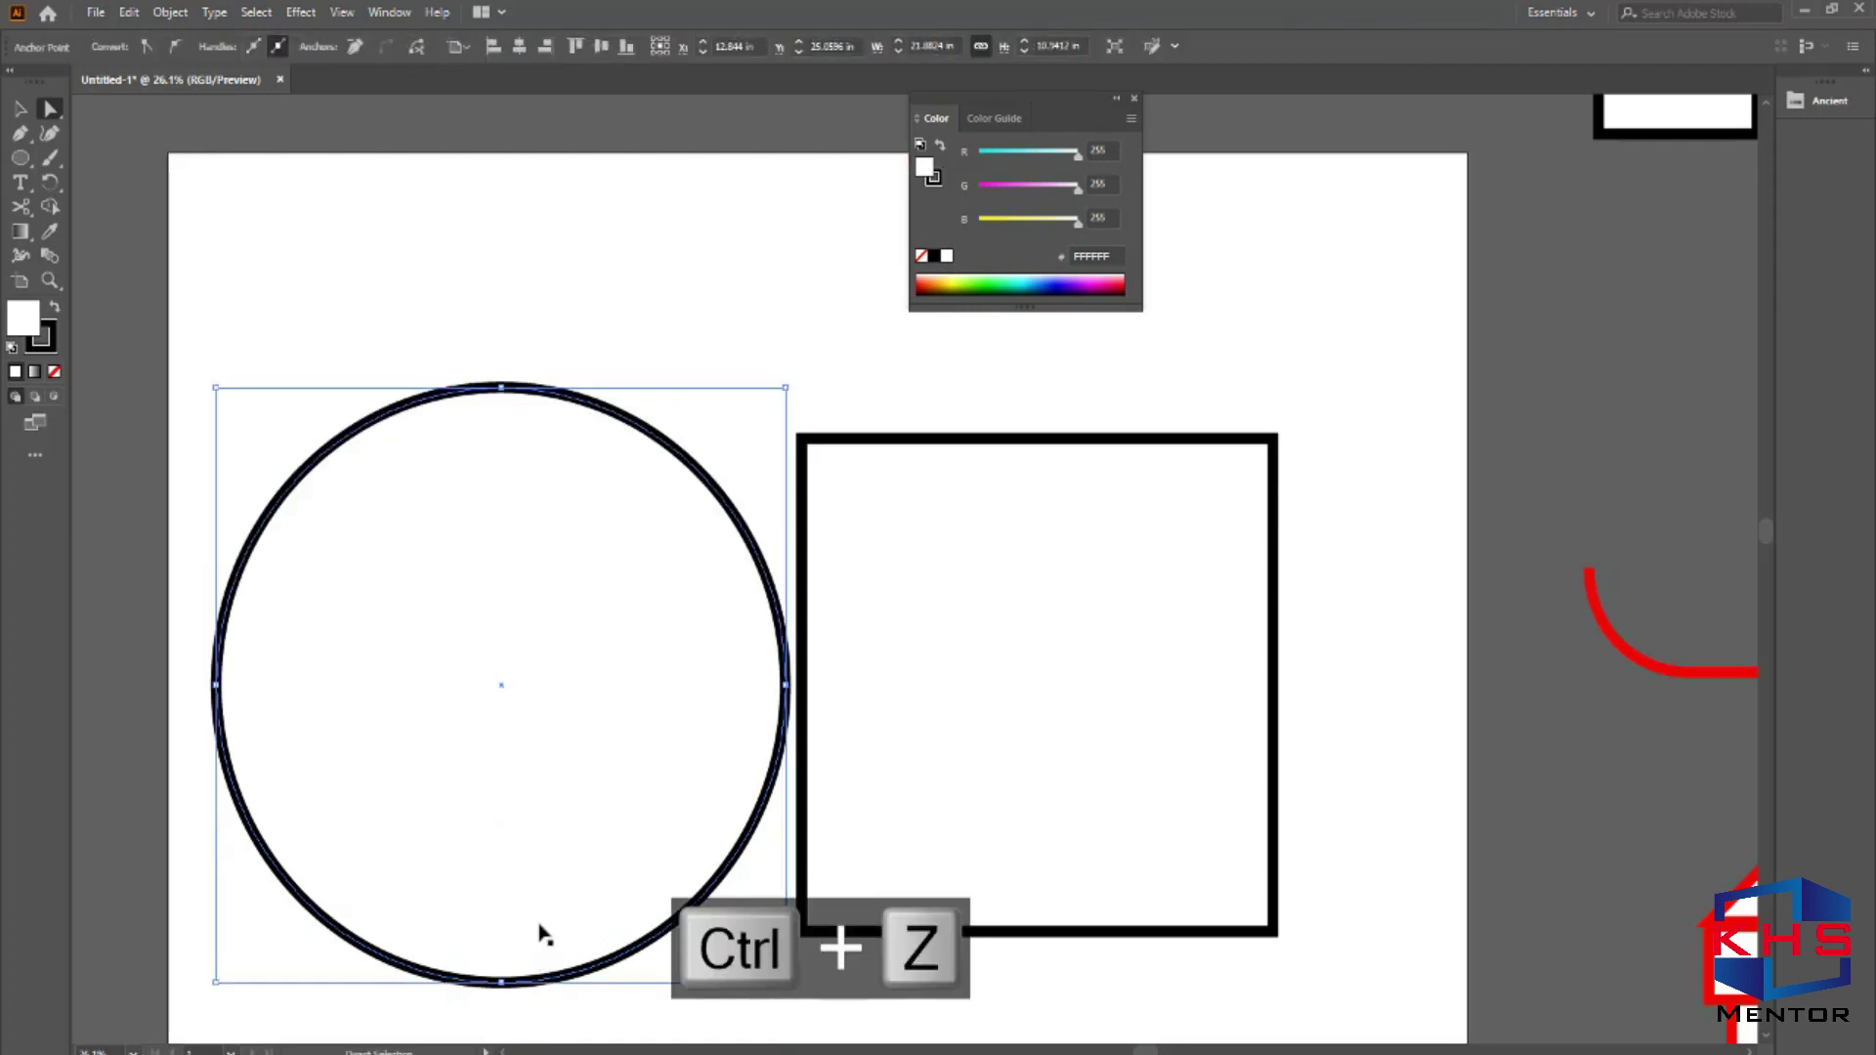
pyautogui.hotkey('ctrl', 'z')
# Choose the Anchor Point tool, then switch to the Selection tool, select the circle and square together and deselect them.
pyautogui.moveTo(24, 133); pyautogui.dragTo(115, 151)
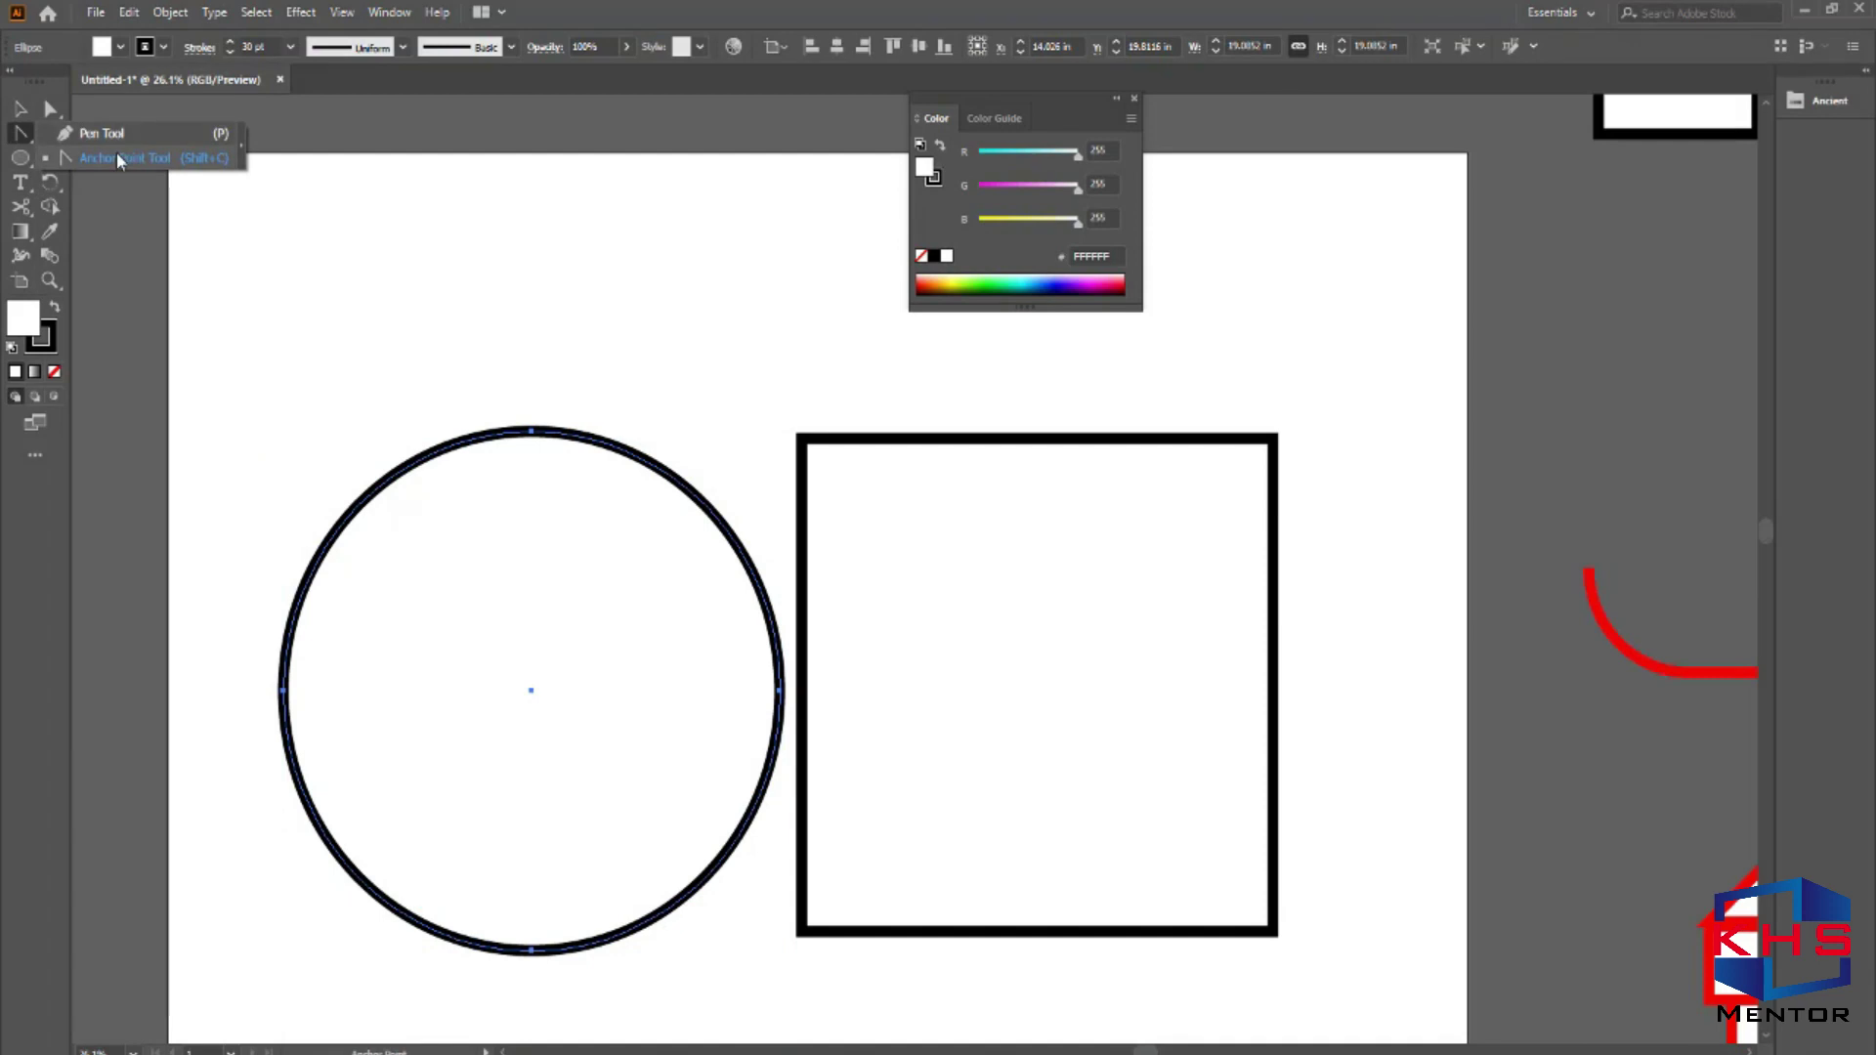
pyautogui.moveTo(116, 151); pyautogui.dragTo(115, 151)
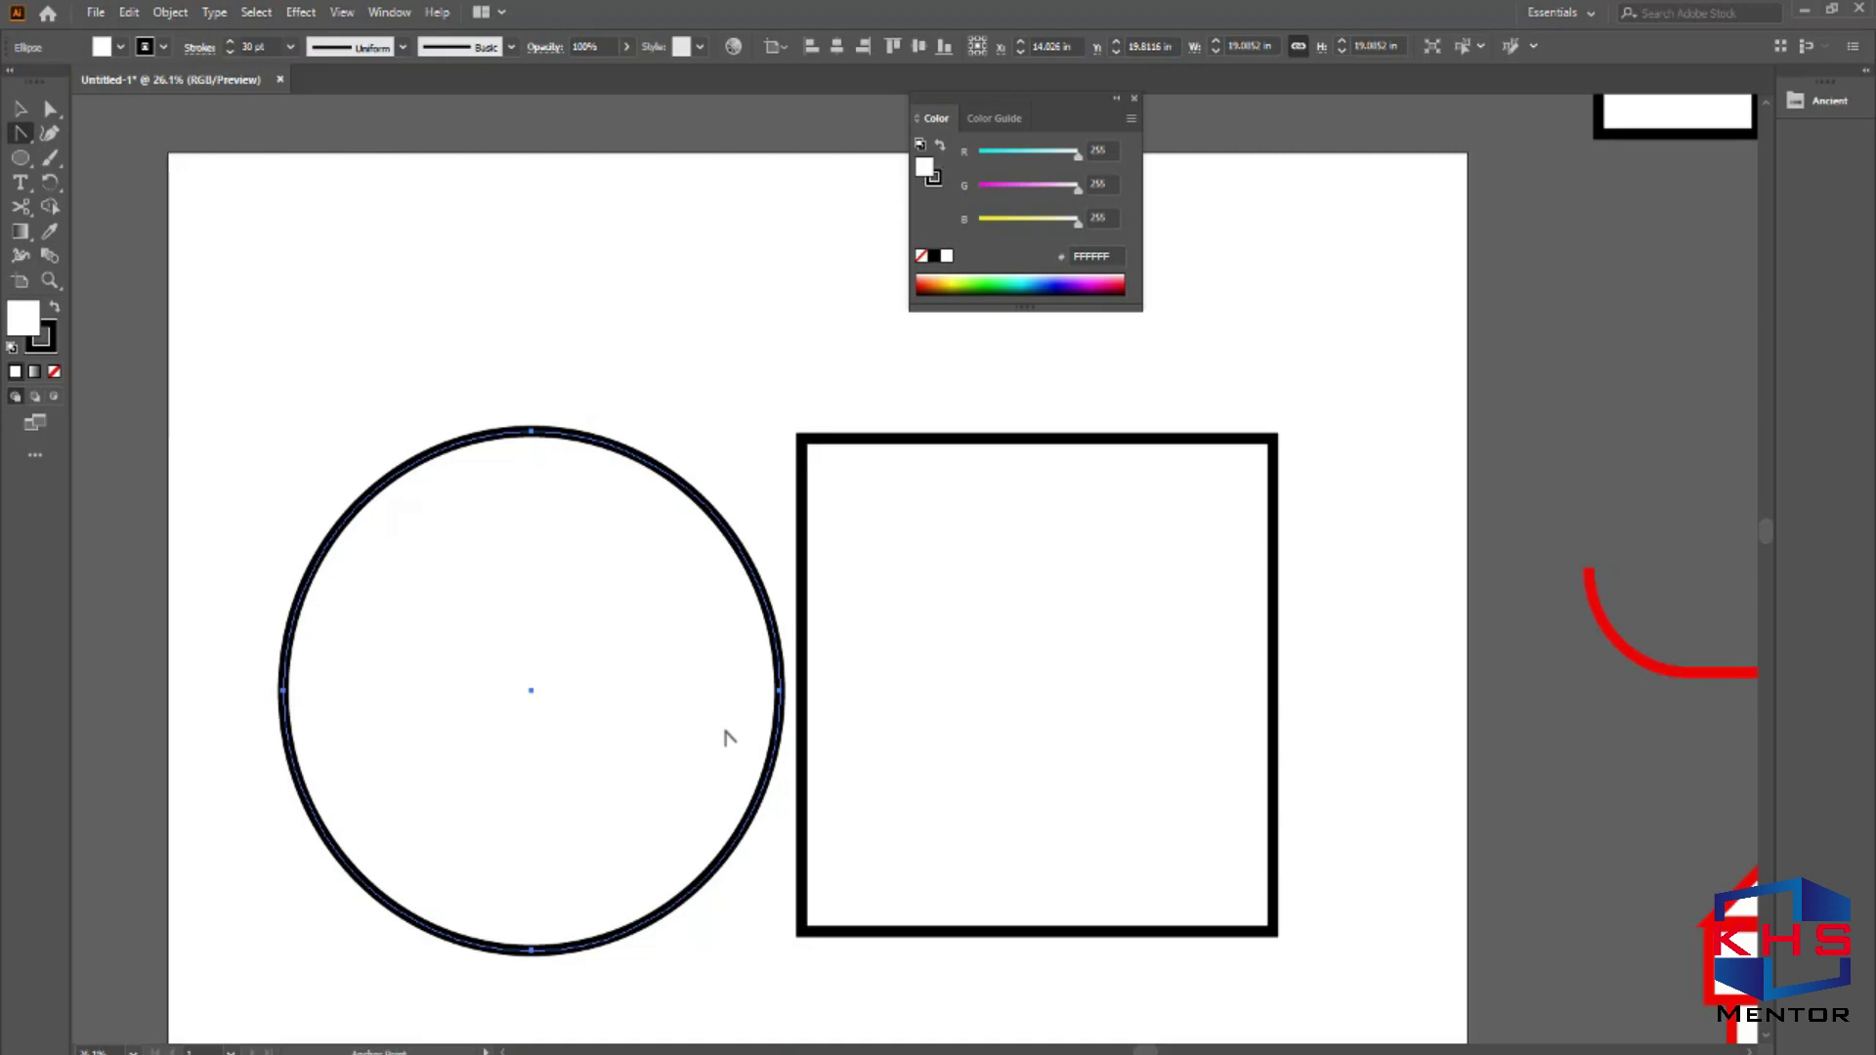
pyautogui.press('v')
pyautogui.click(398, 402)
pyautogui.moveTo(1134, 626); pyautogui.dragTo(1176, 628)
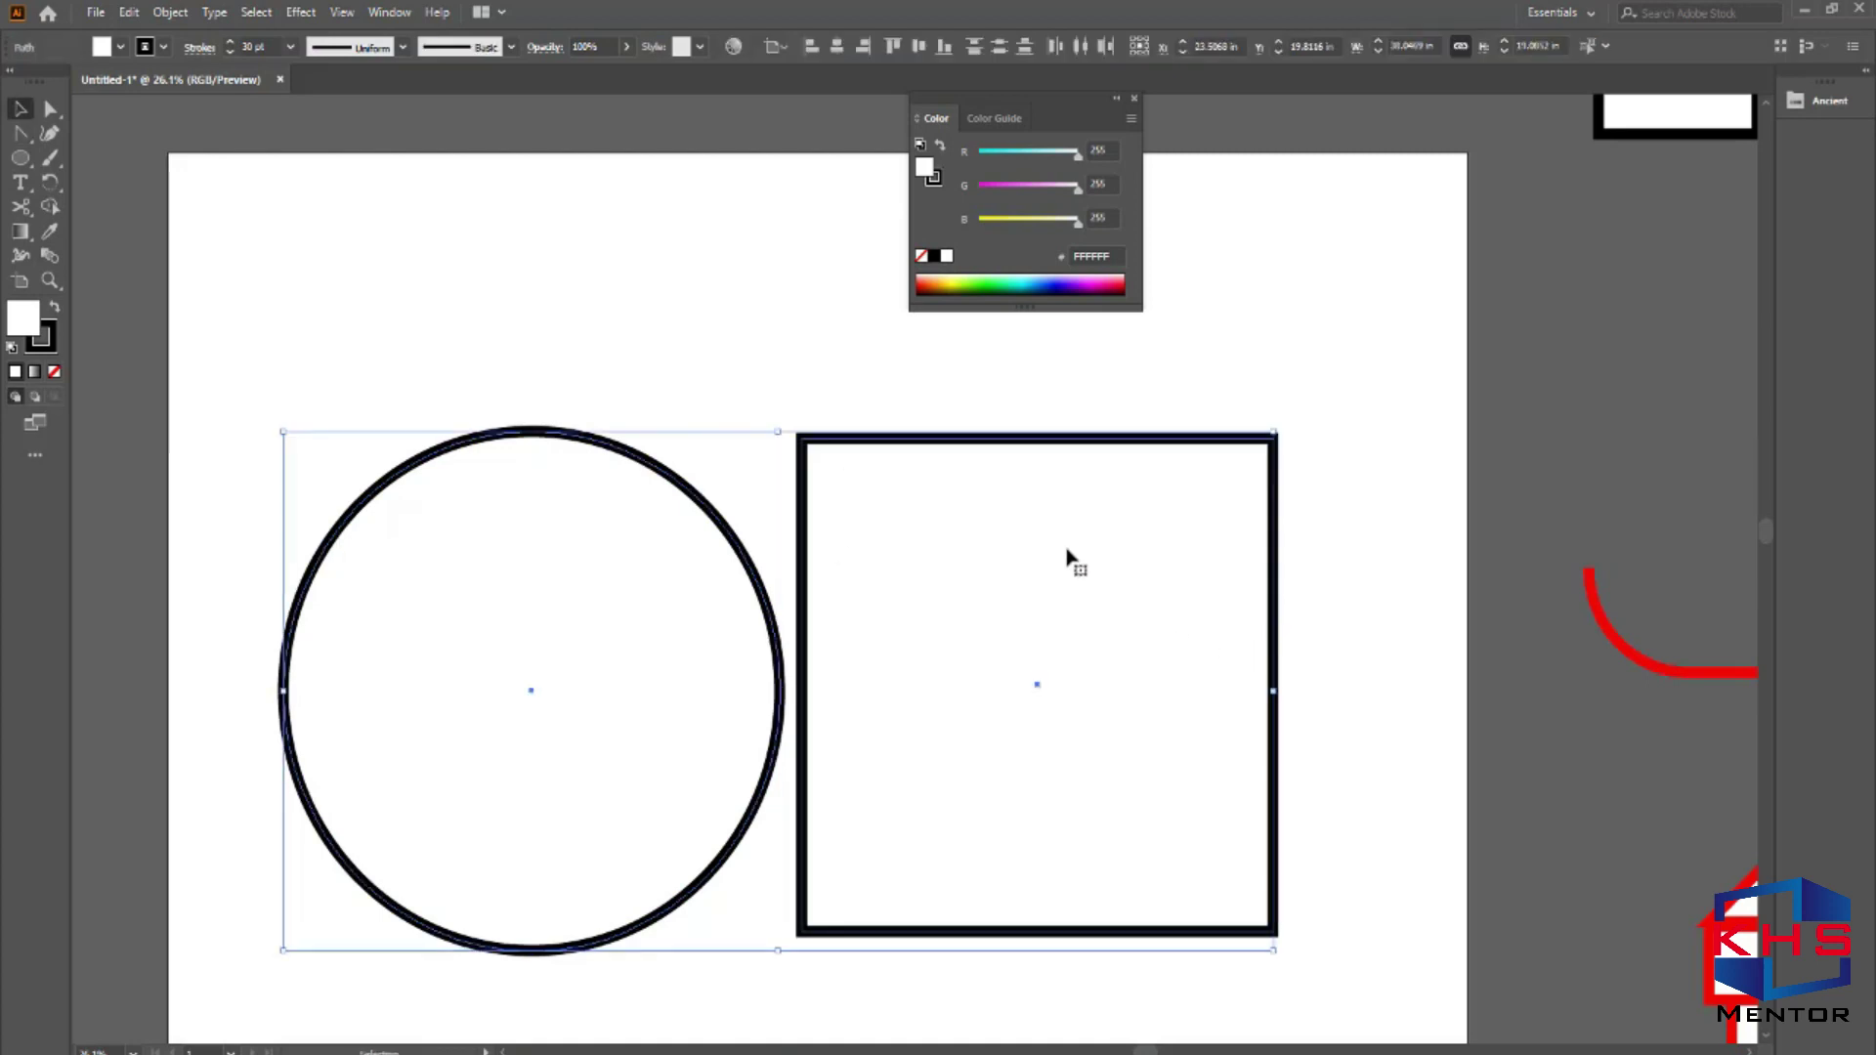
pyautogui.click(692, 296)
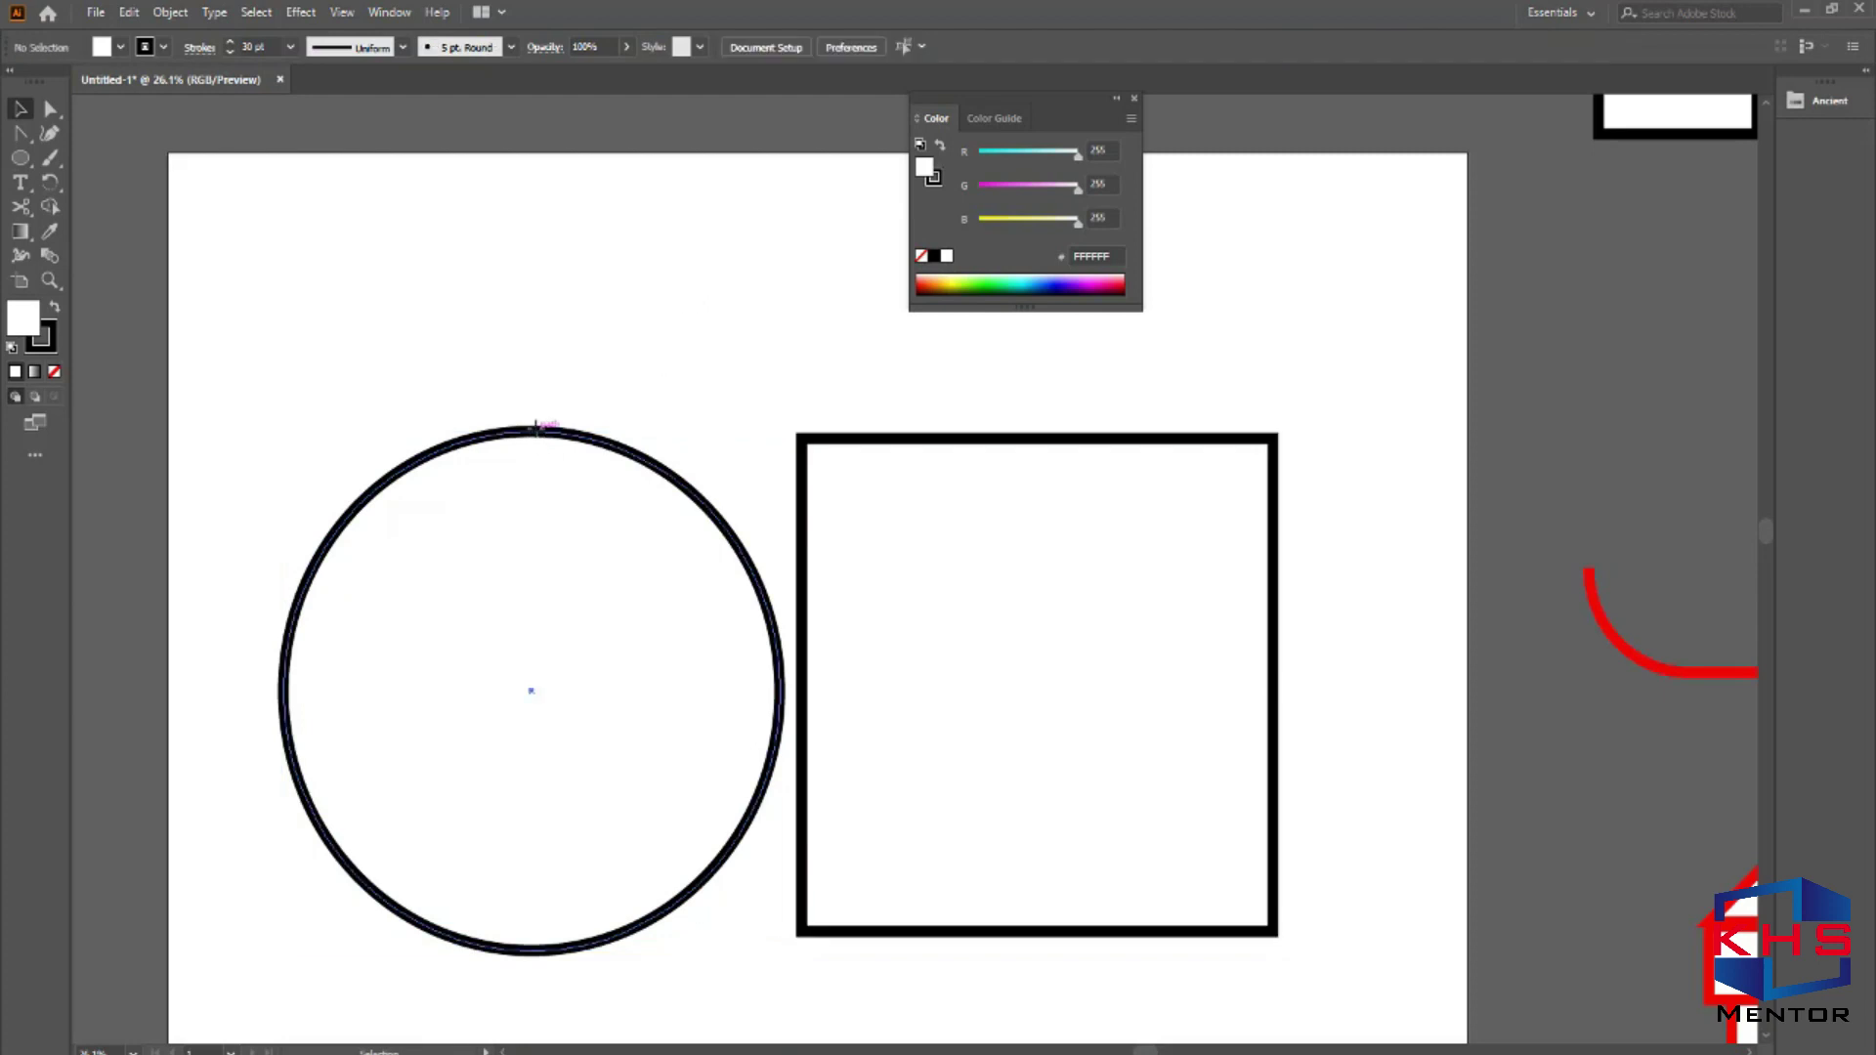
# Select the circle alone, the square alone, and both shapes together to compare their anchors, then clear the selection.
pyautogui.click(532, 432)
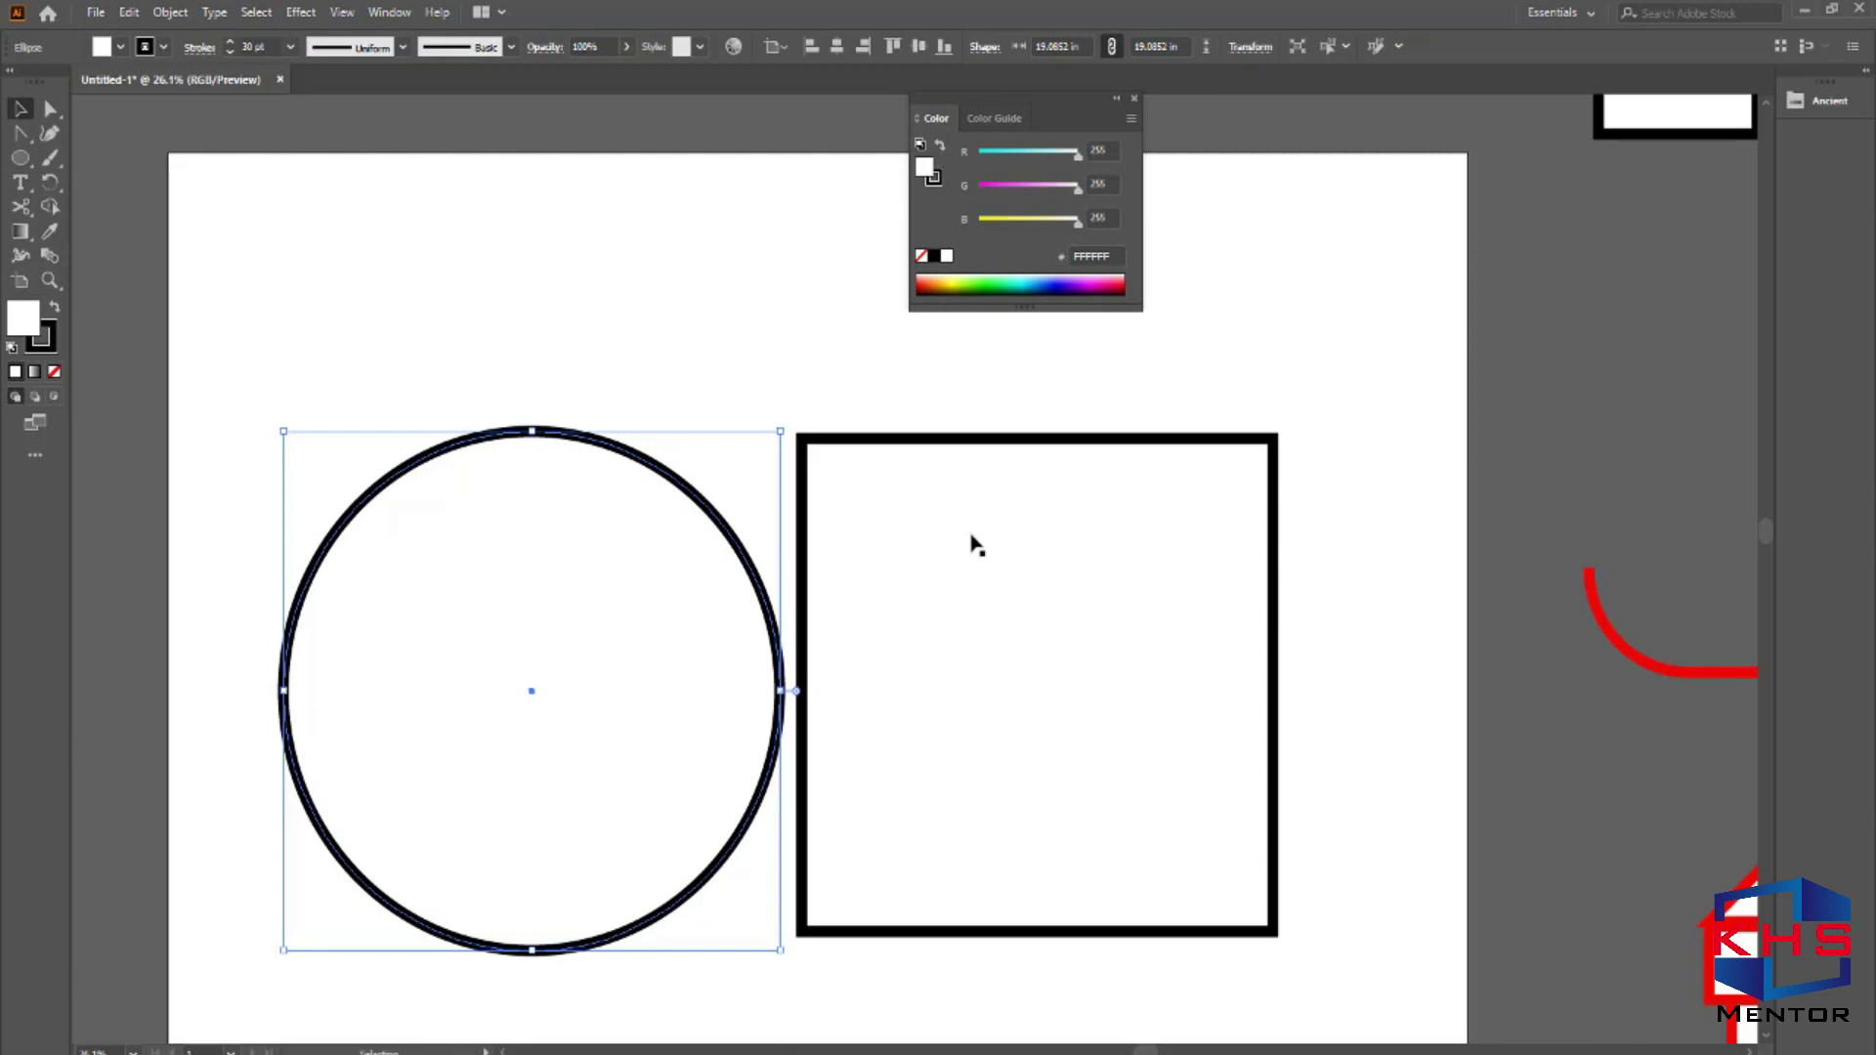
pyautogui.click(1012, 447)
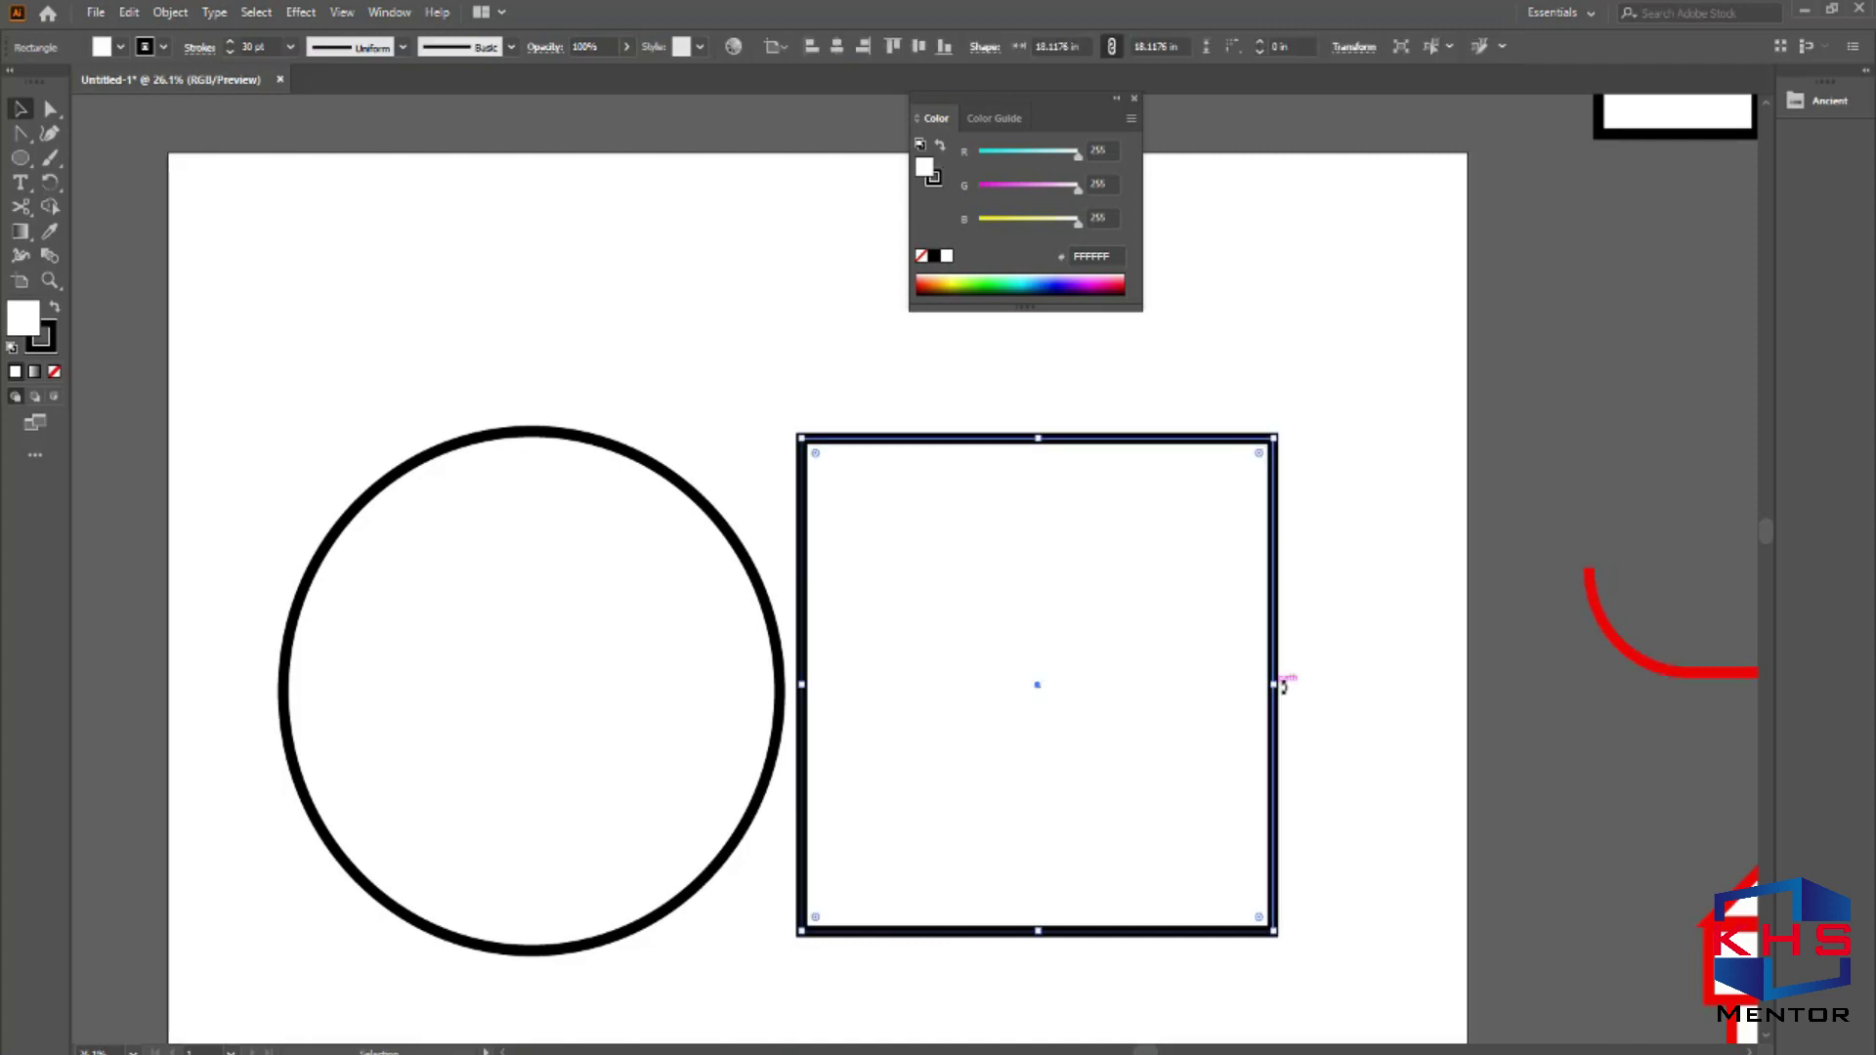
pyautogui.moveTo(1336, 653); pyautogui.dragTo(570, 716)
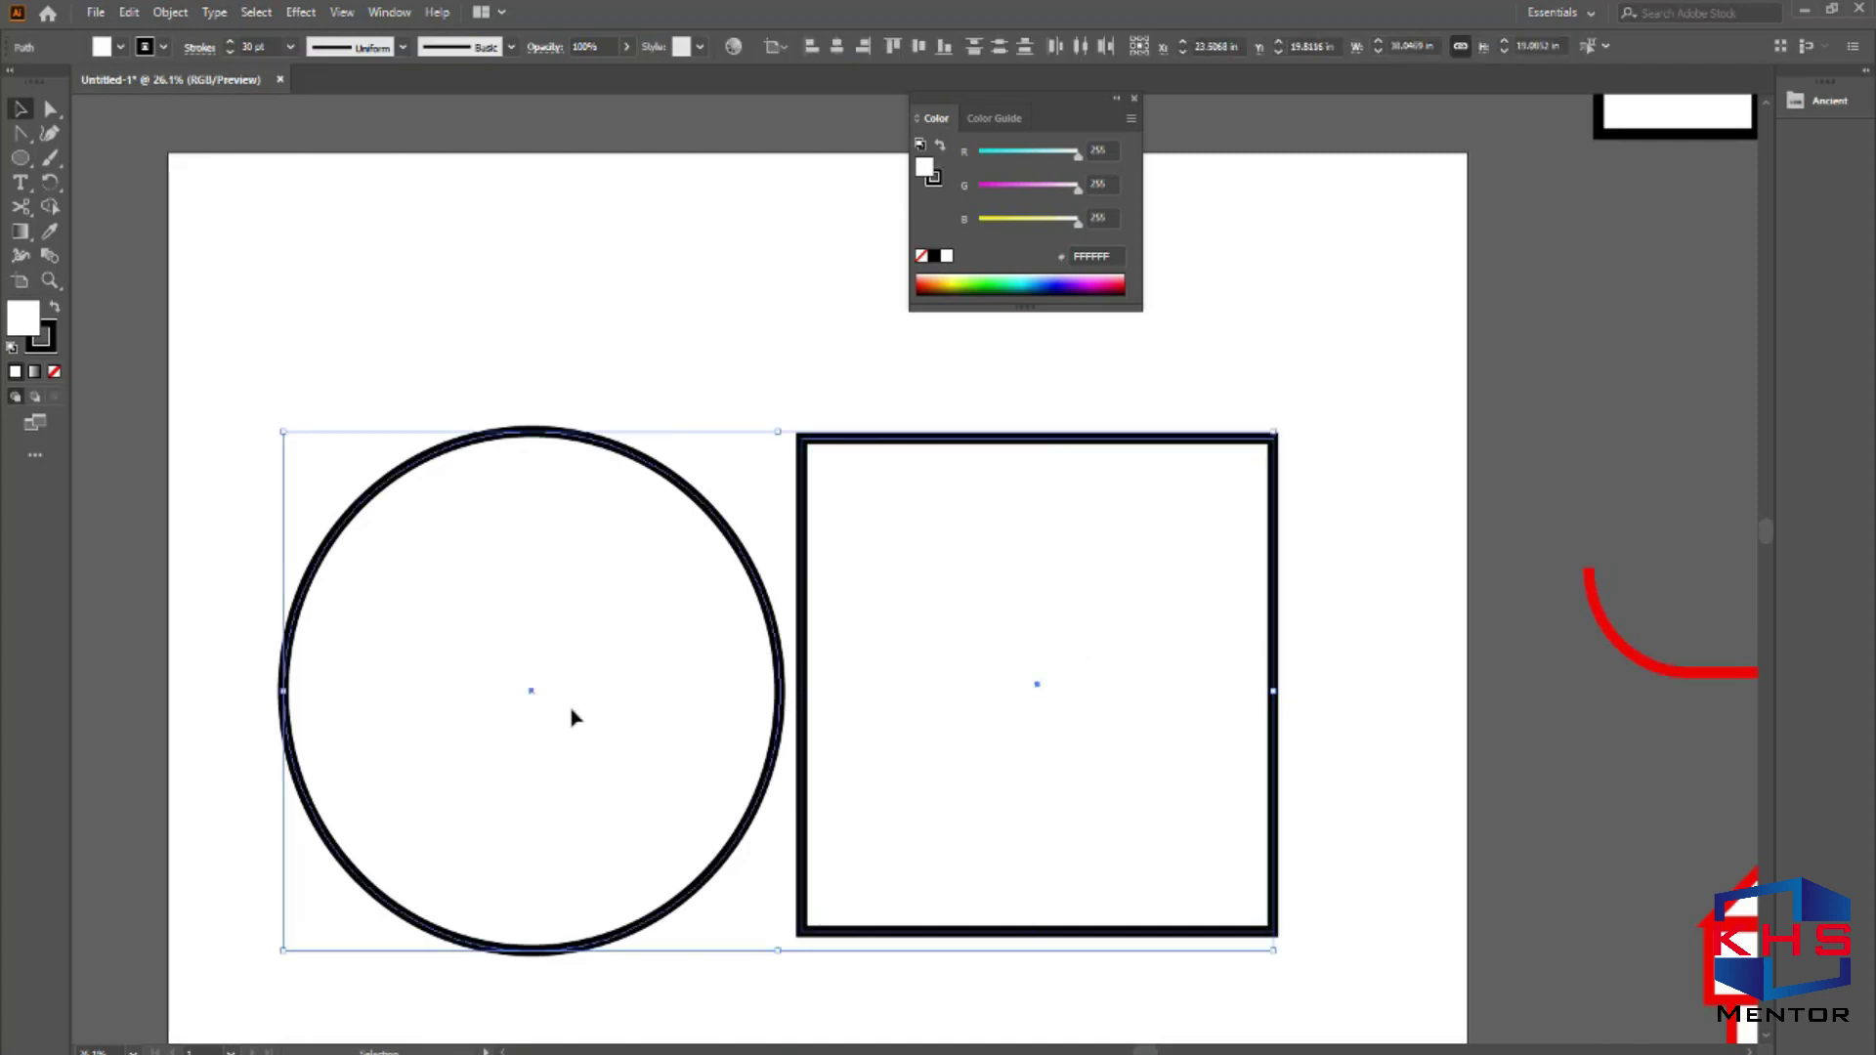
pyautogui.click(1315, 547)
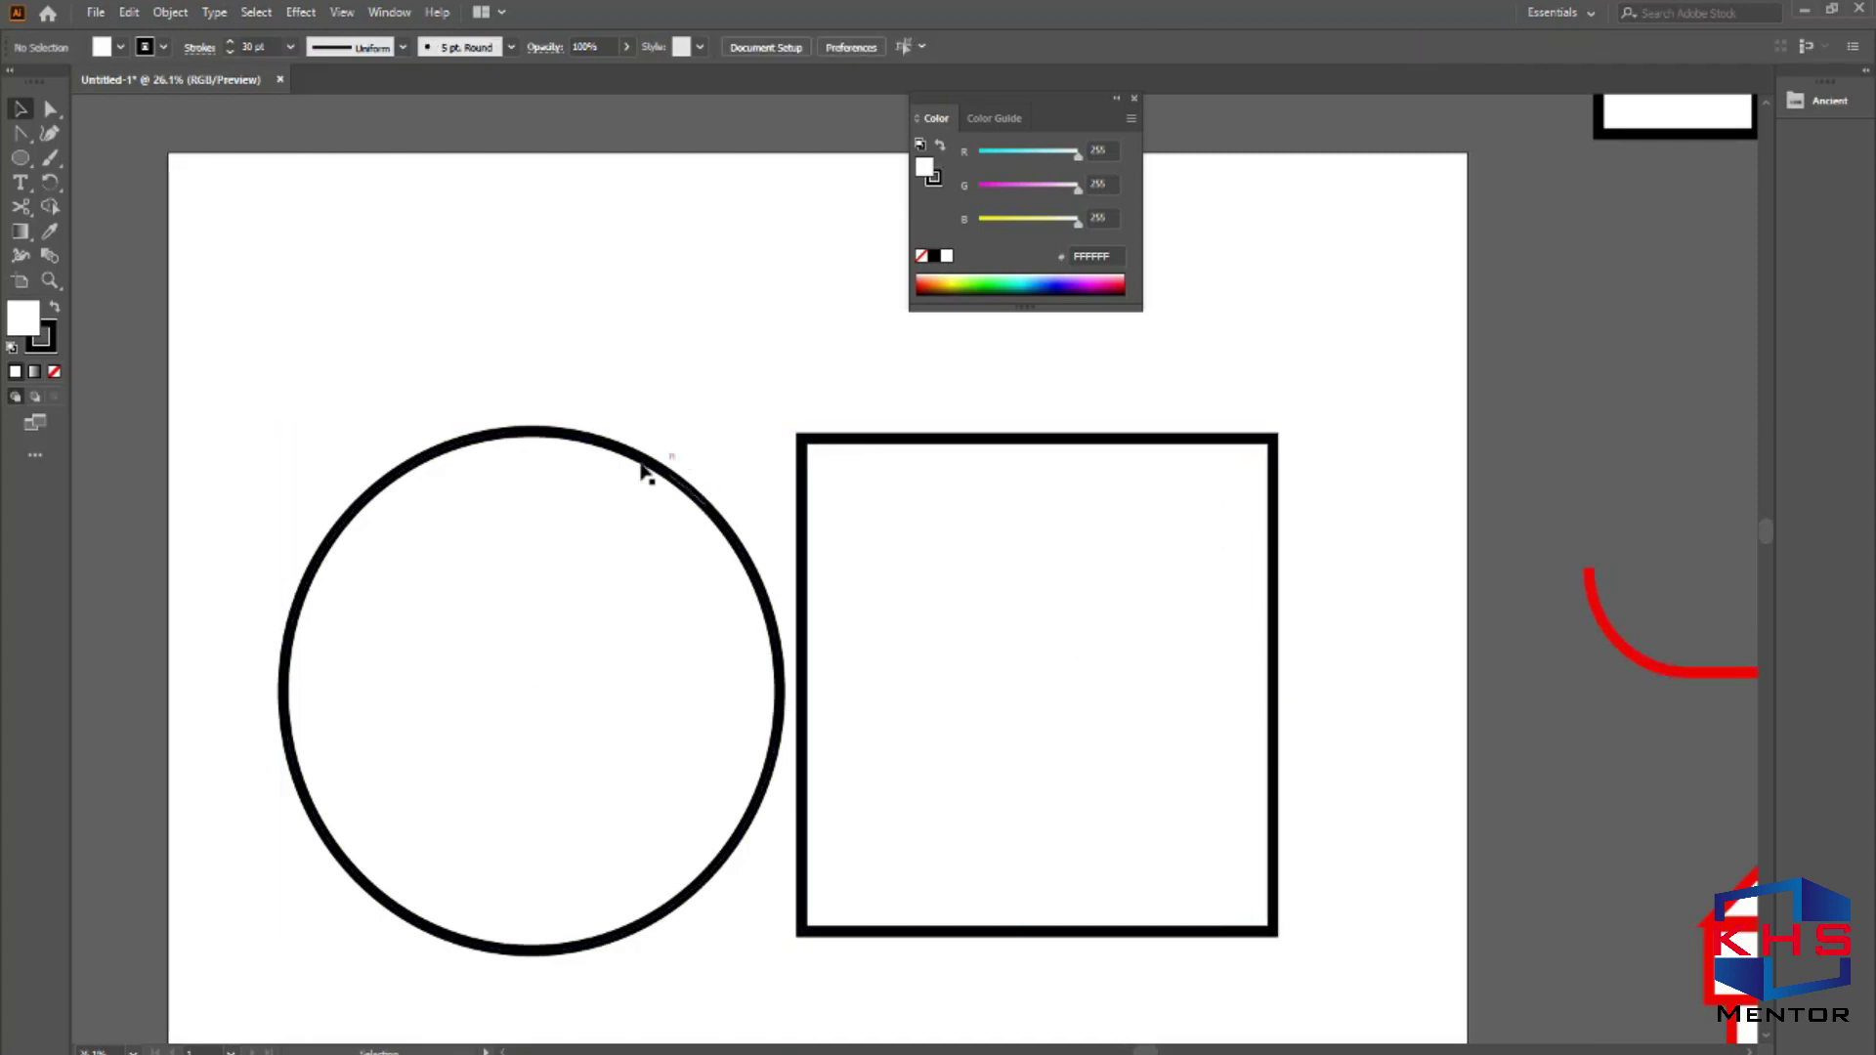
# Directly select the circle's top anchor point and pull its right direction handle steeply upward to bulge the curve.
pyautogui.click(529, 466)
pyautogui.click(50, 109)
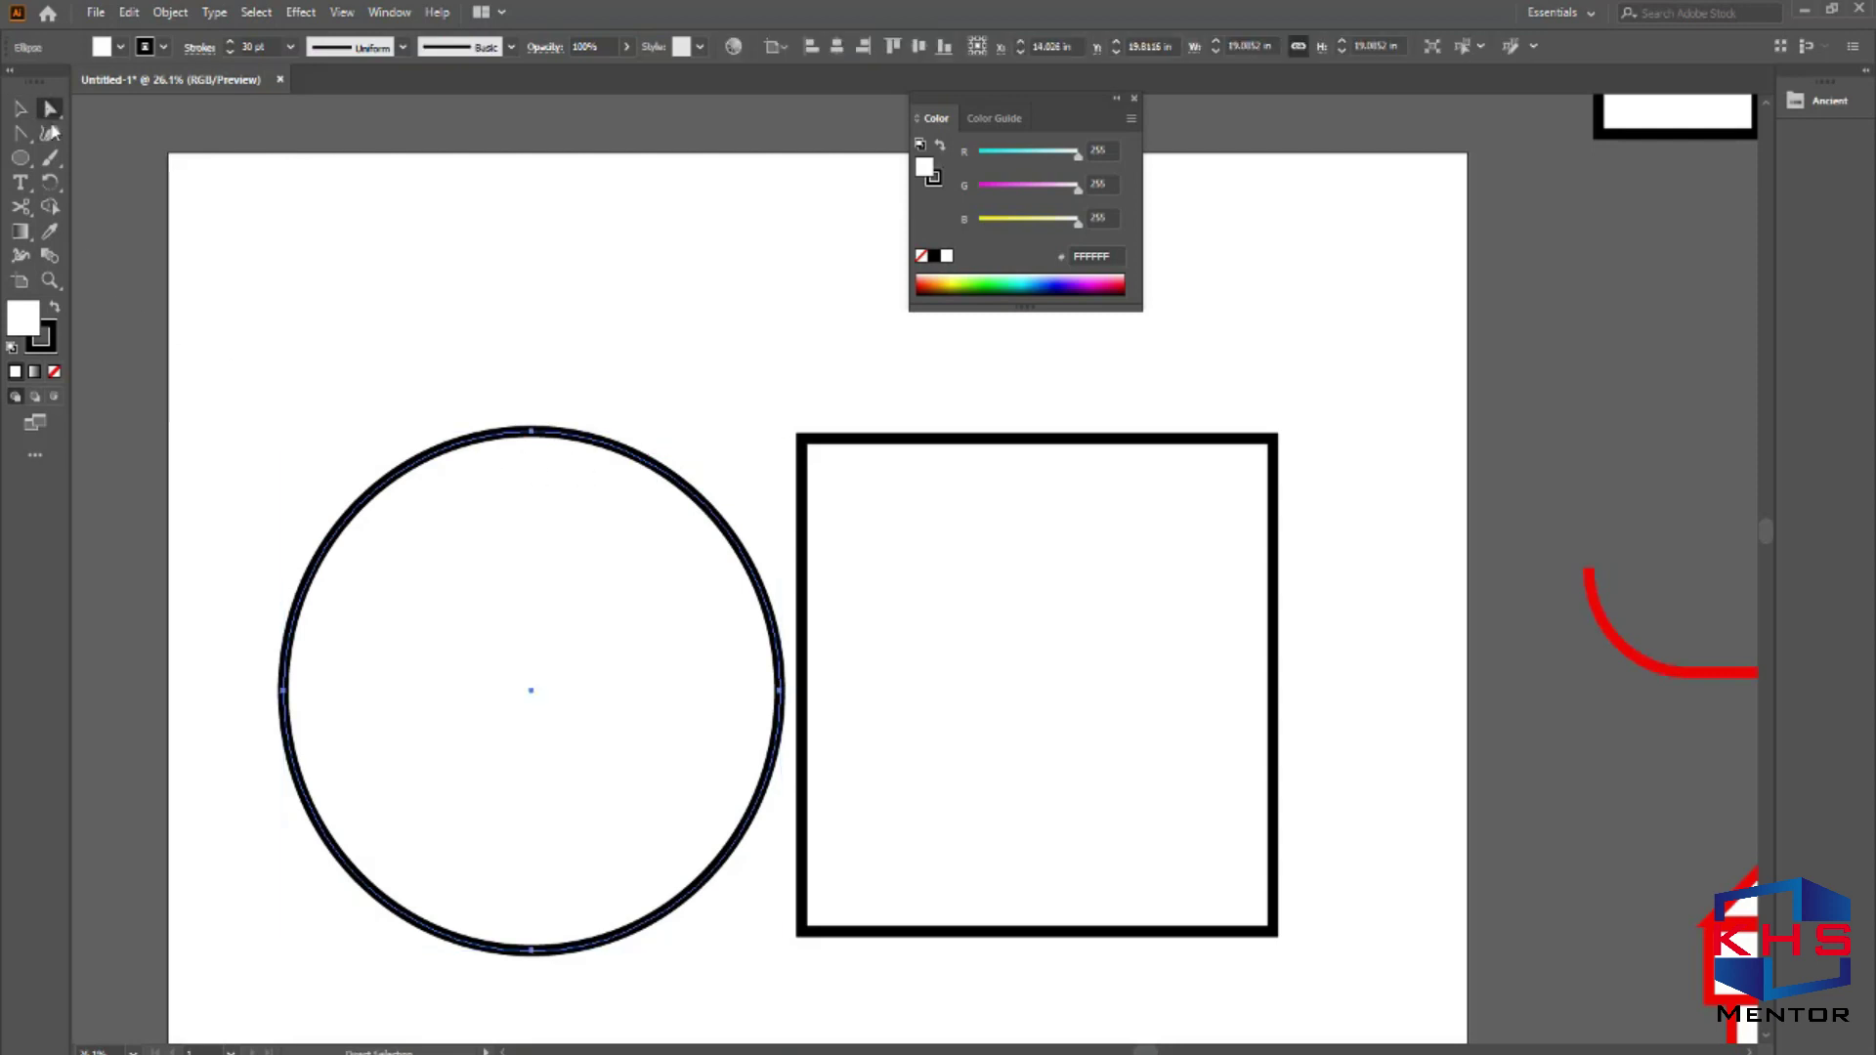
pyautogui.moveTo(472, 377); pyautogui.dragTo(565, 471)
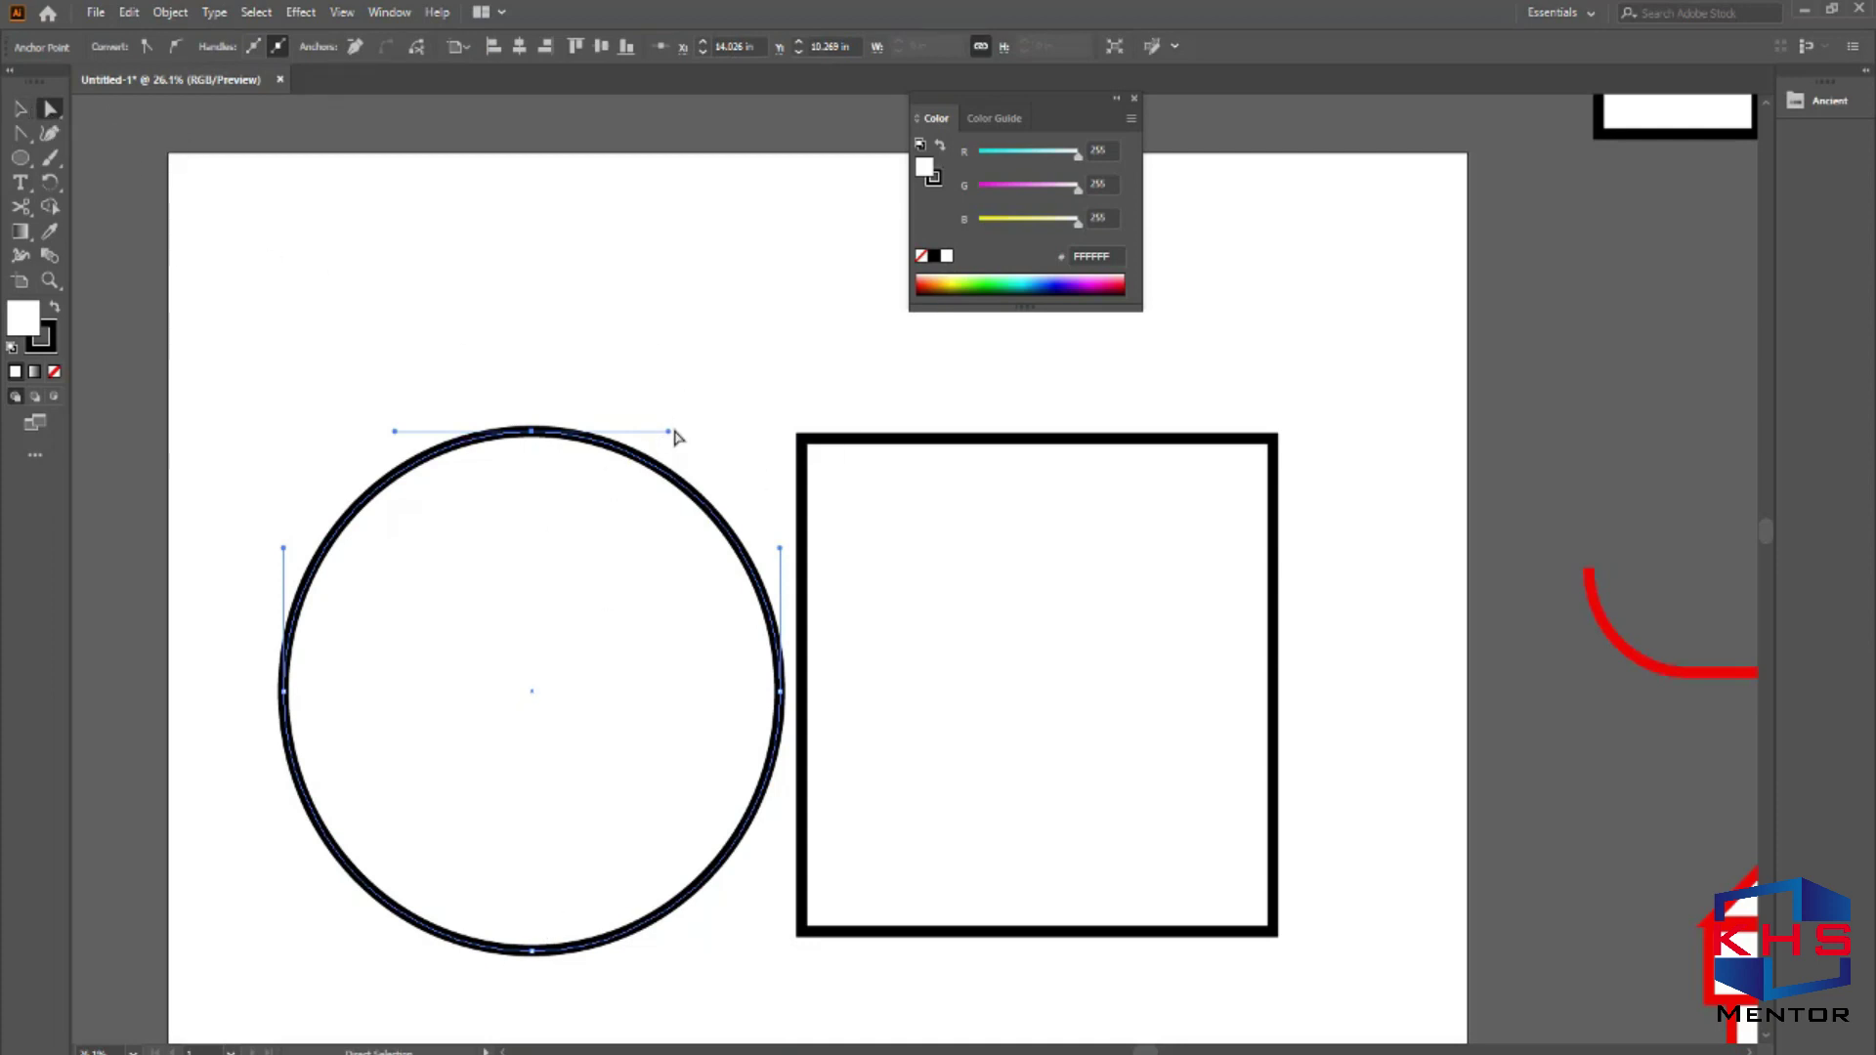
pyautogui.moveTo(336, 322); pyautogui.dragTo(724, 540)
pyautogui.moveTo(669, 431); pyautogui.dragTo(657, 127)
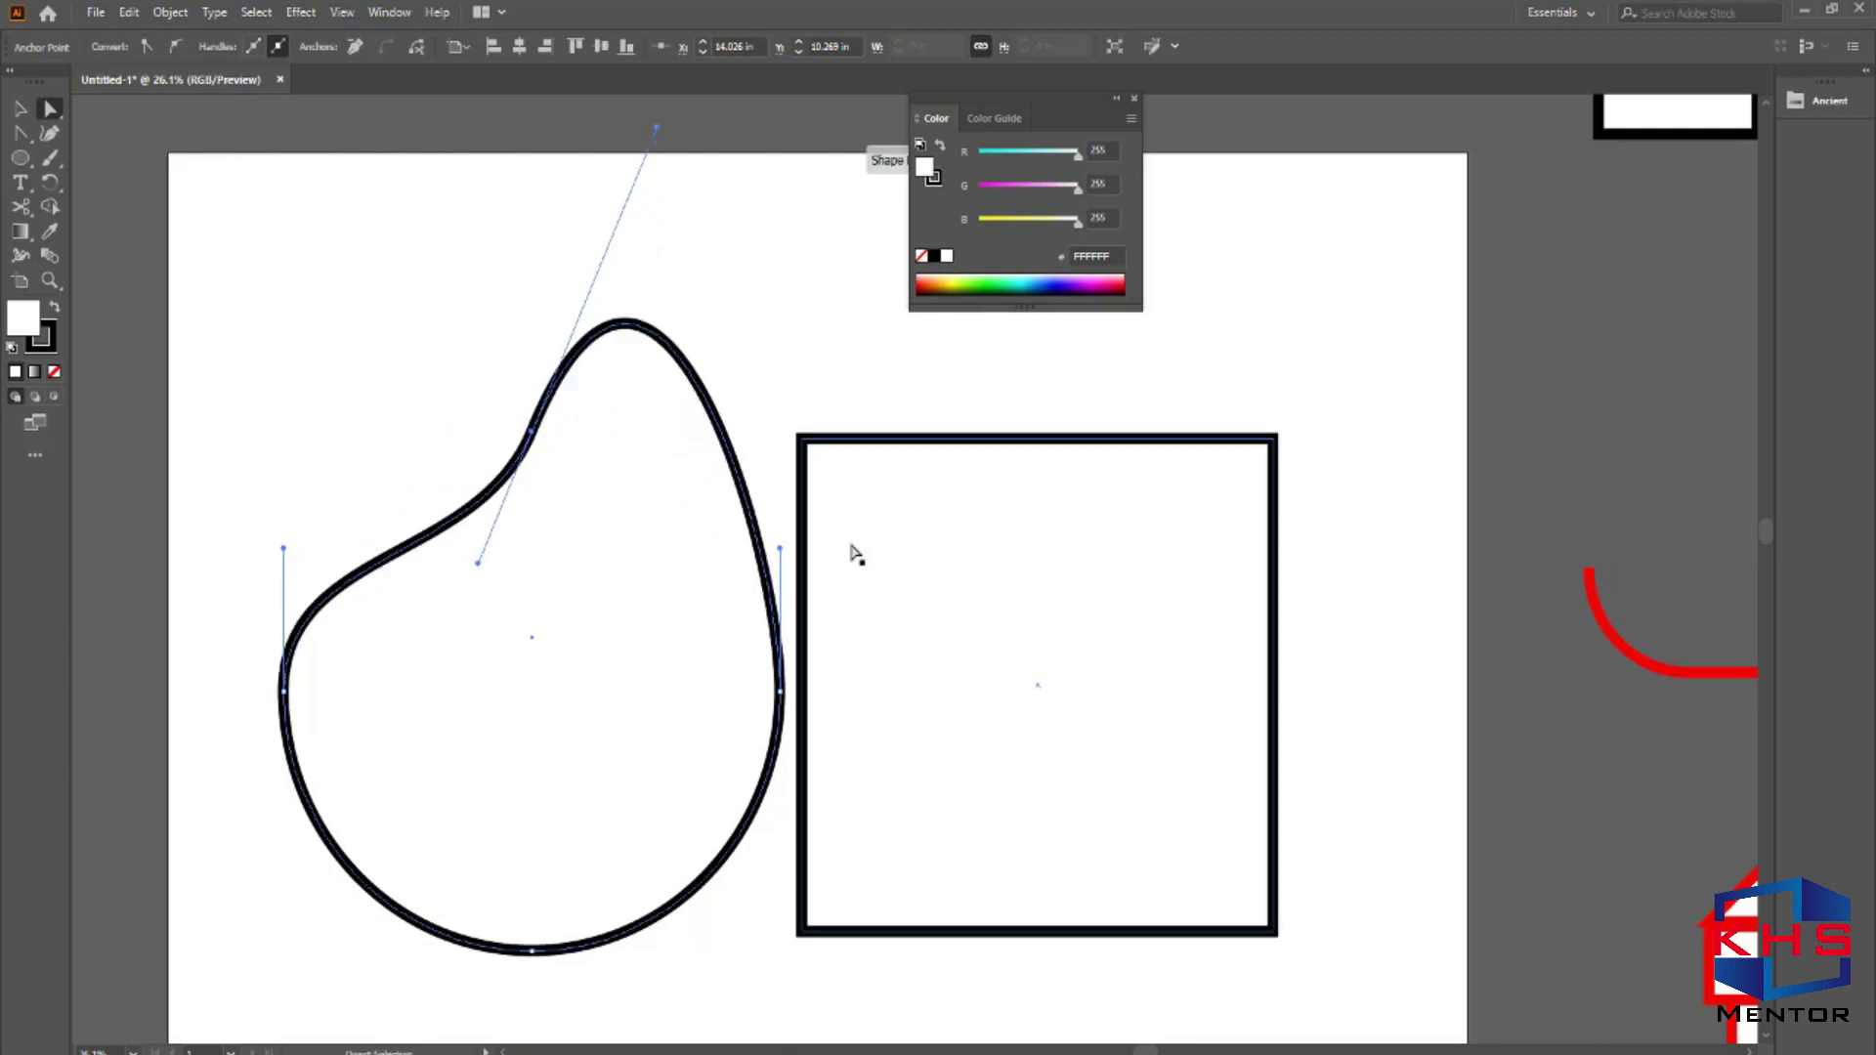
# Bend the shape's sides outward with the side anchors' handles, shift it slightly, and swing the bottom anchor's handle into a narrow tip.
pyautogui.moveTo(780, 549); pyautogui.dragTo(939, 682)
pyautogui.moveTo(283, 548); pyautogui.dragTo(100, 587)
pyautogui.moveTo(549, 930); pyautogui.dragTo(494, 988)
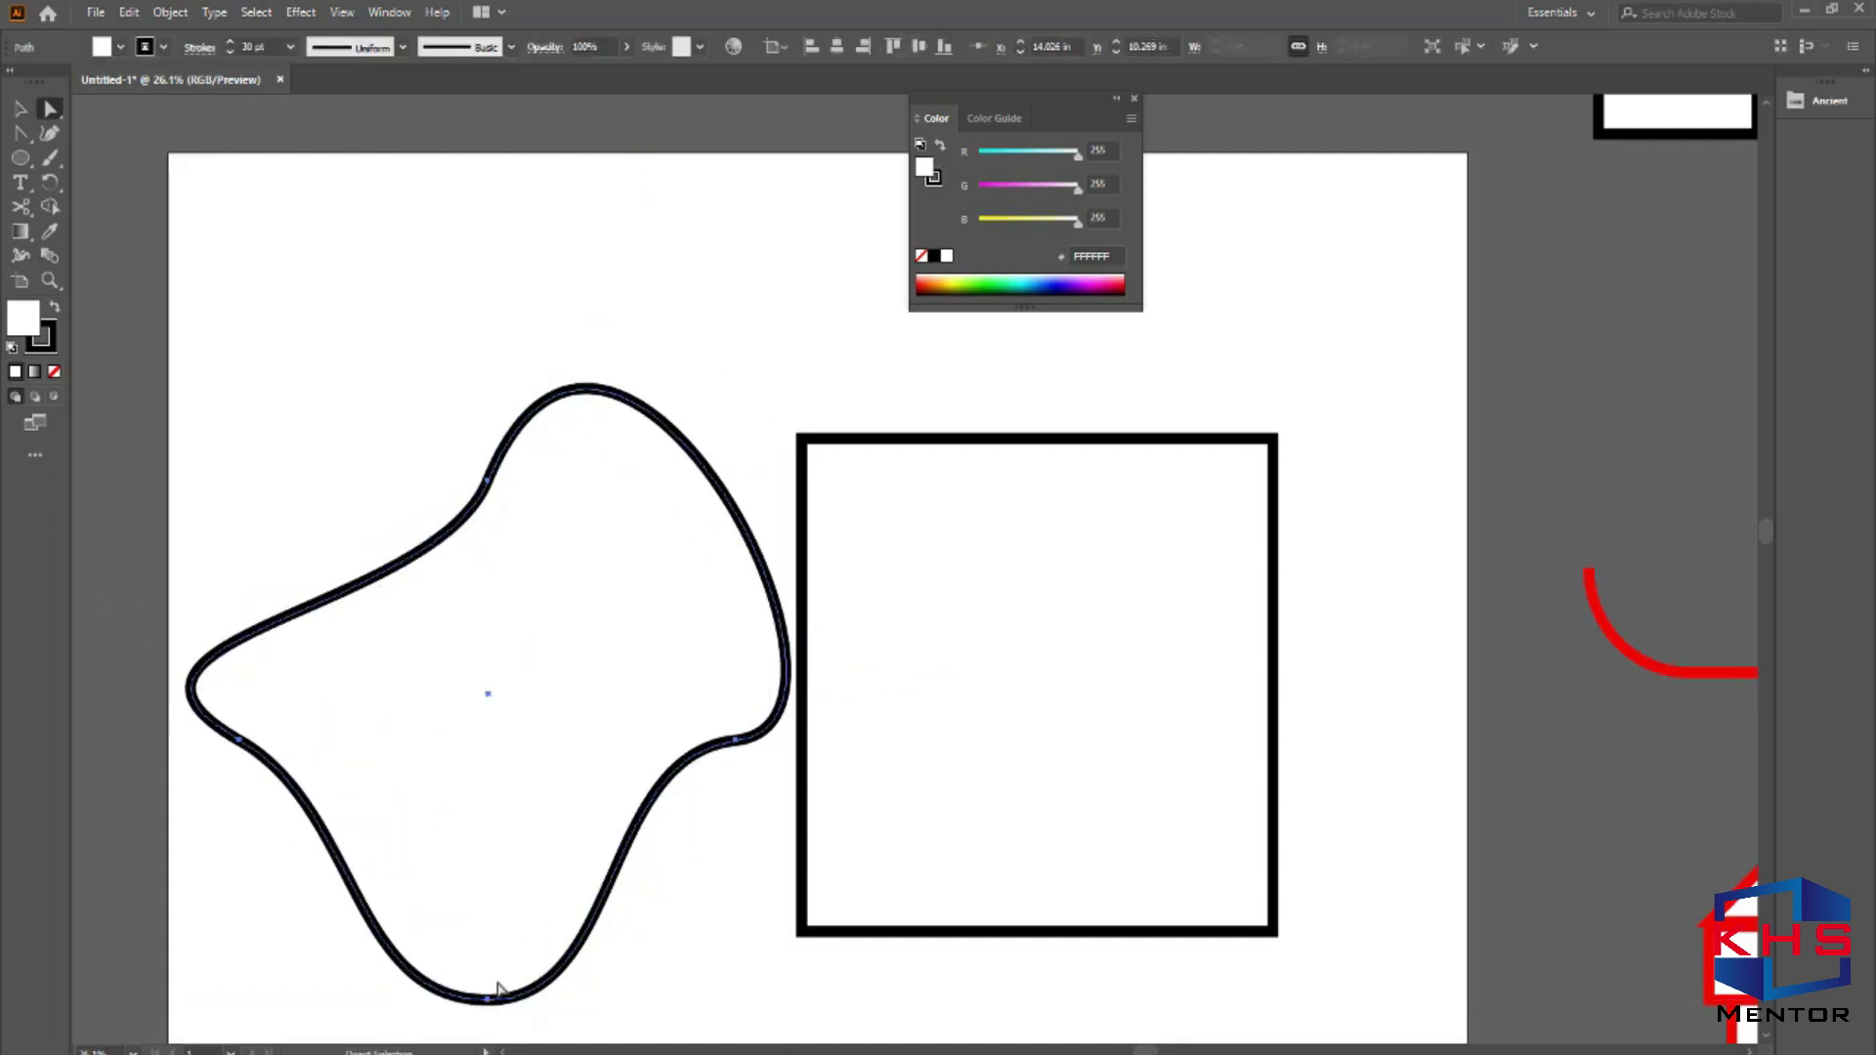
pyautogui.click(487, 999)
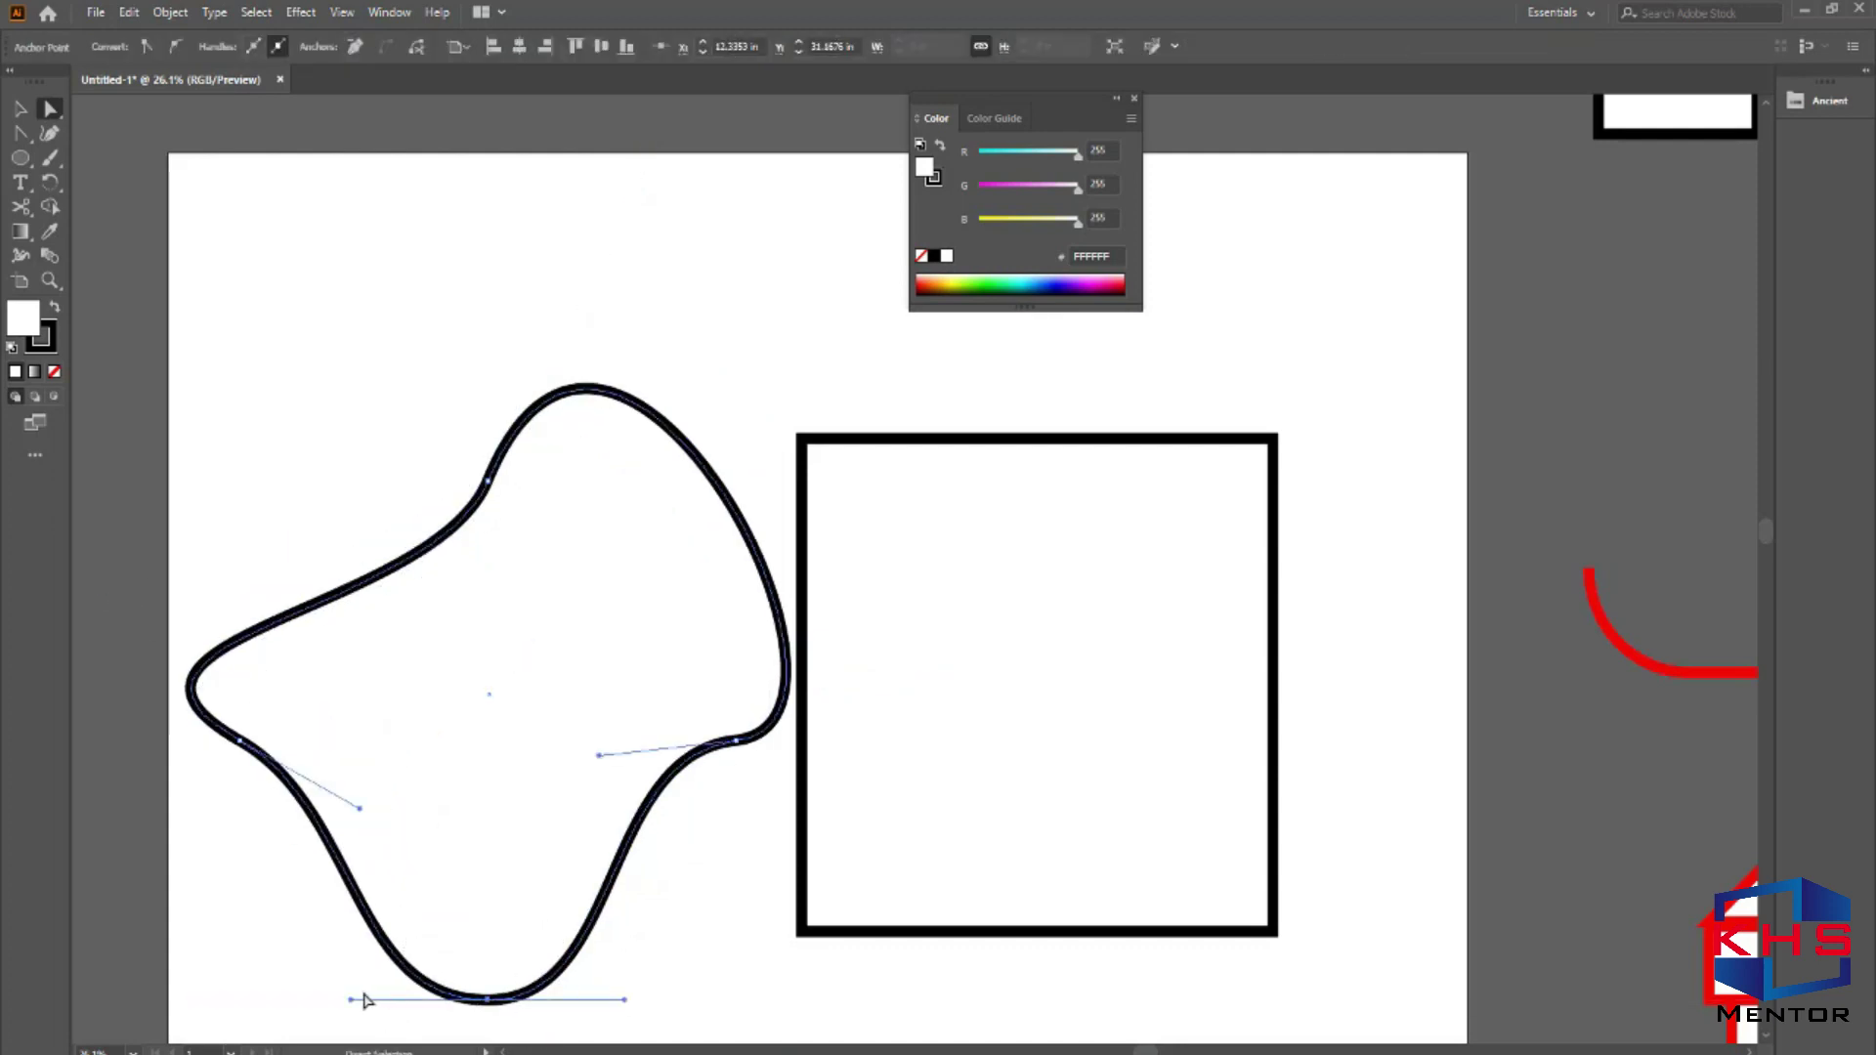
pyautogui.moveTo(349, 999); pyautogui.dragTo(480, 1033)
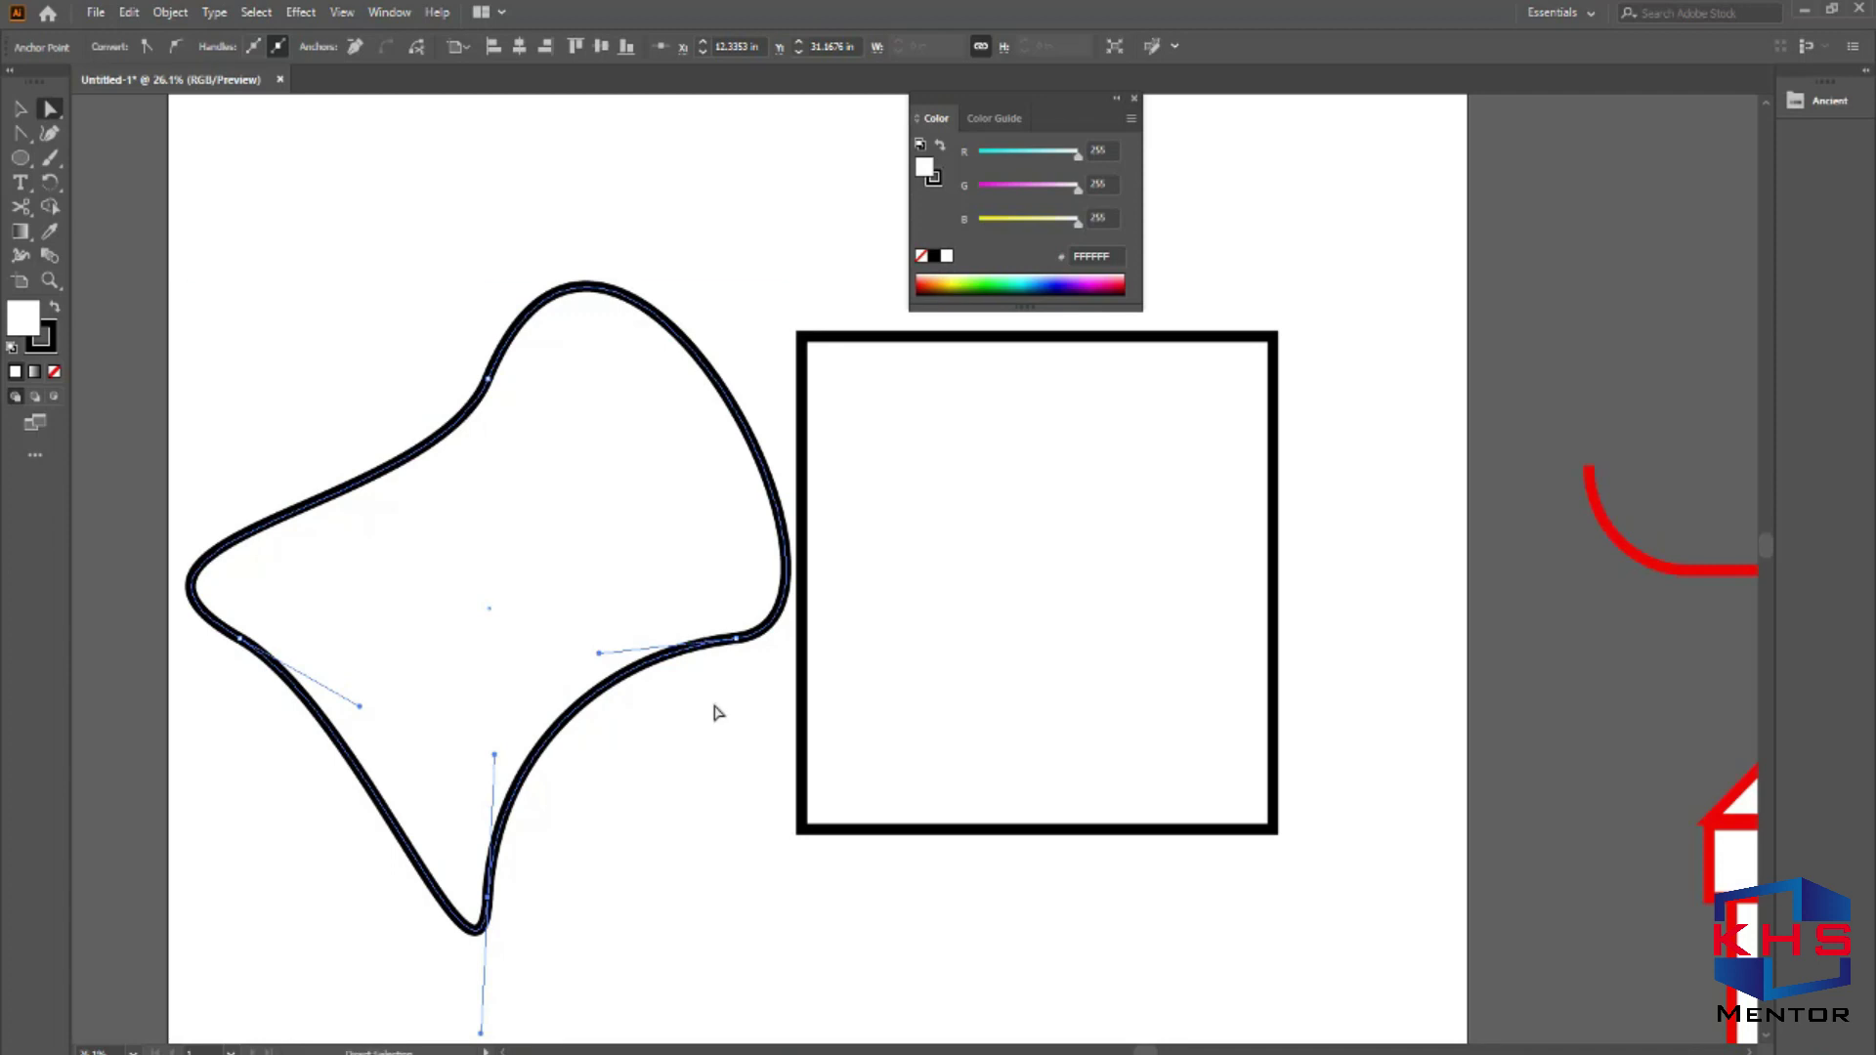
# Delete the whole distorted shape and draw a new circle about 21.06 in across to the left of the square.
pyautogui.press('v')
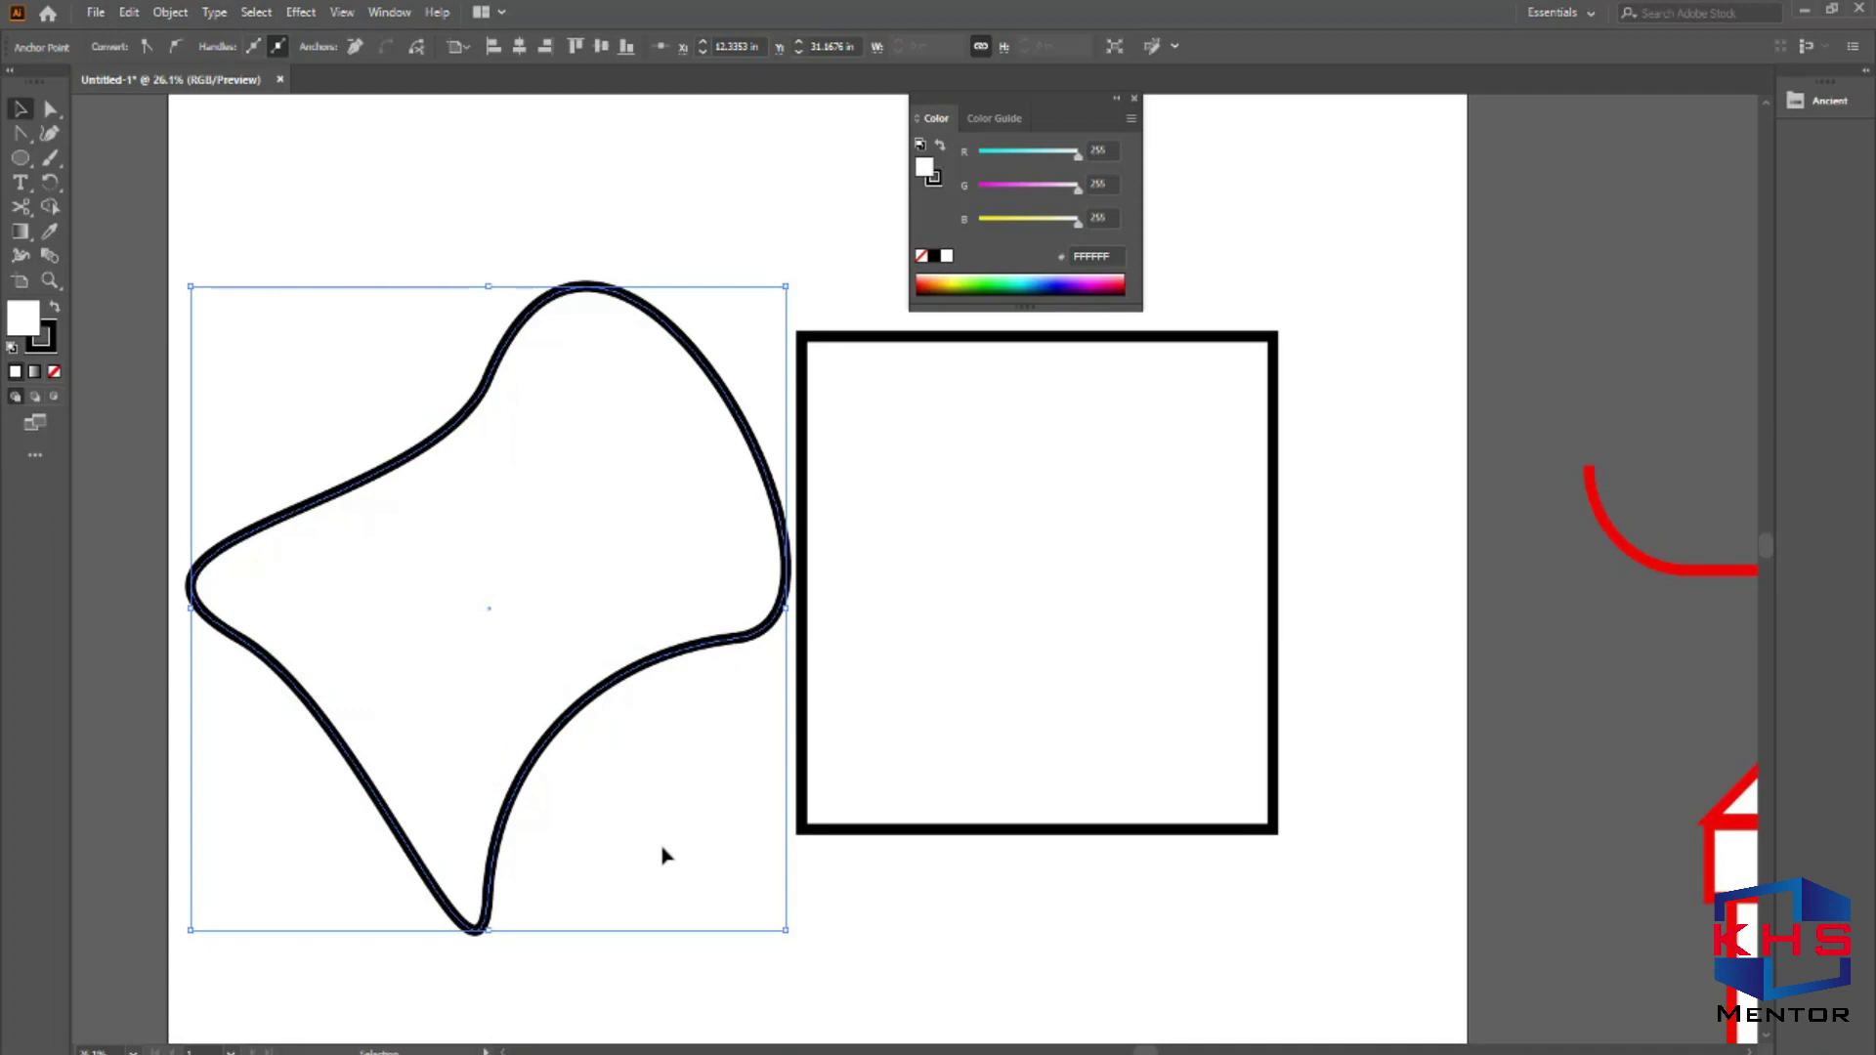
pyautogui.press('Delete')
pyautogui.scroll(1, 459, 388)
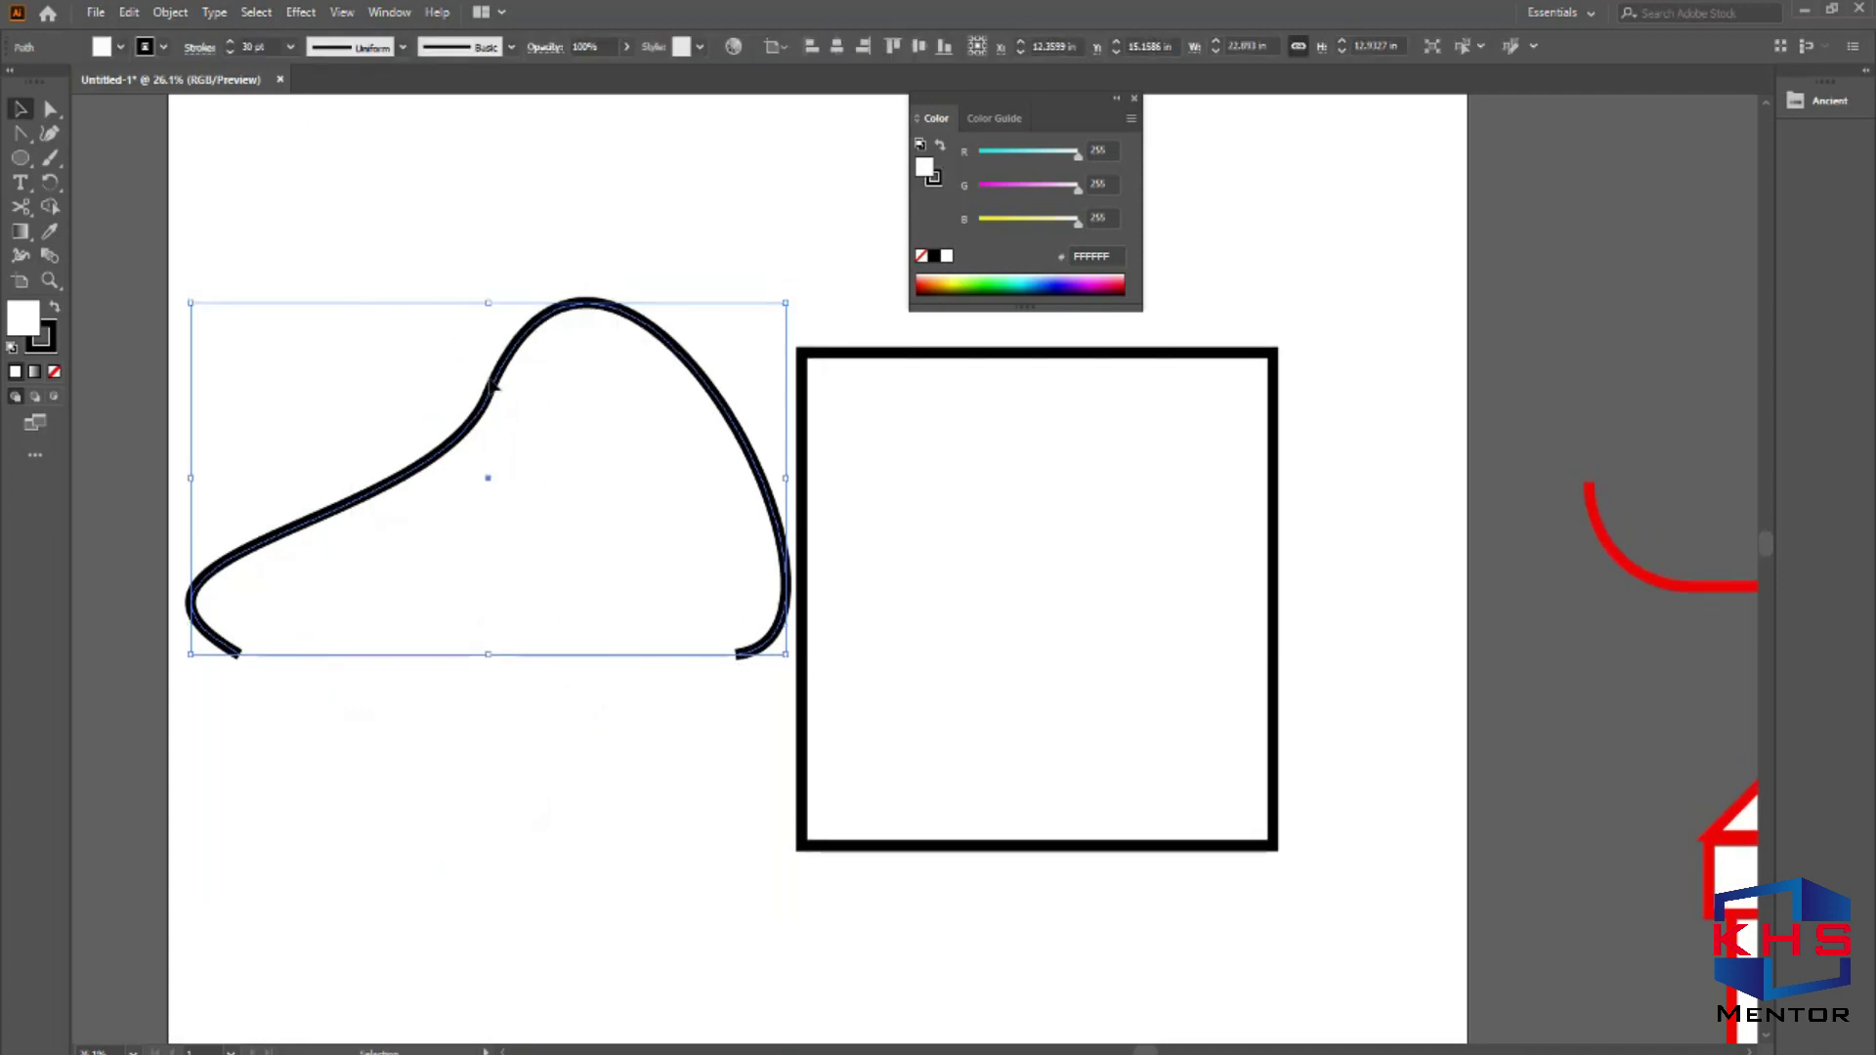
pyautogui.press('Delete')
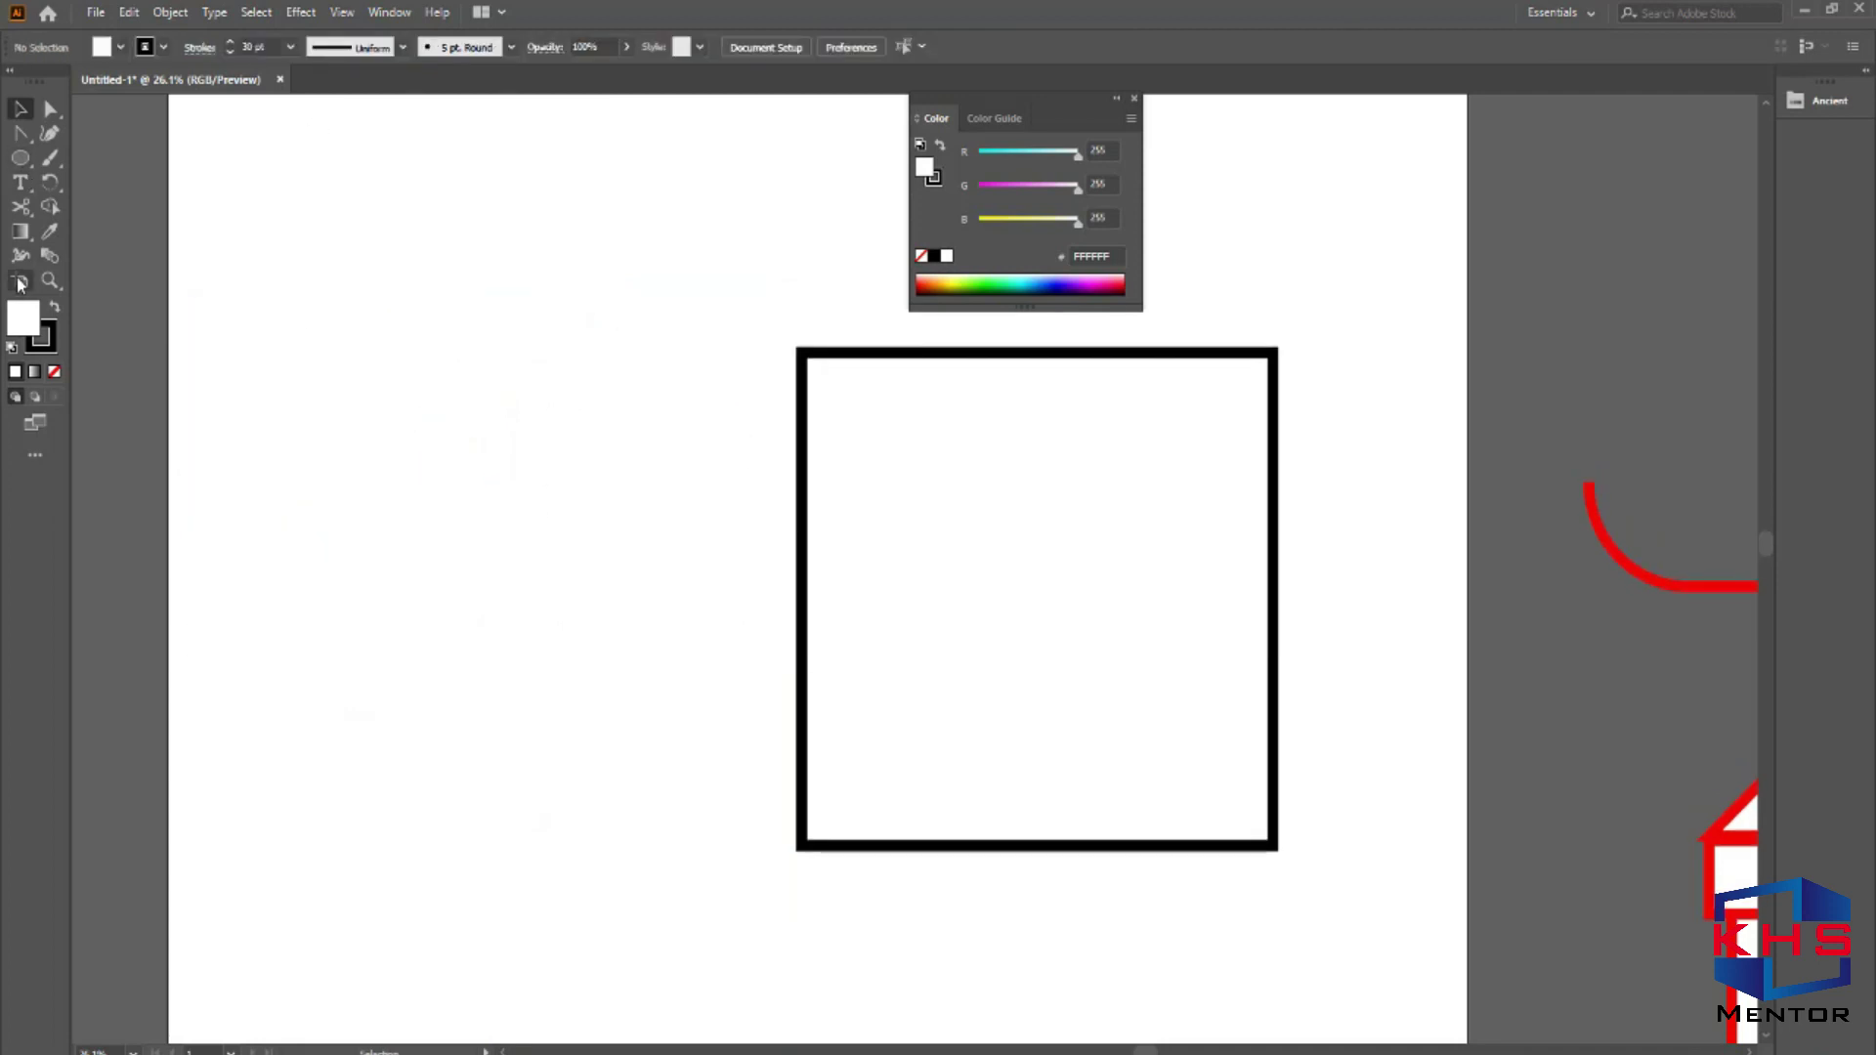
pyautogui.click(19, 157)
pyautogui.moveTo(190, 304); pyautogui.dragTo(736, 877)
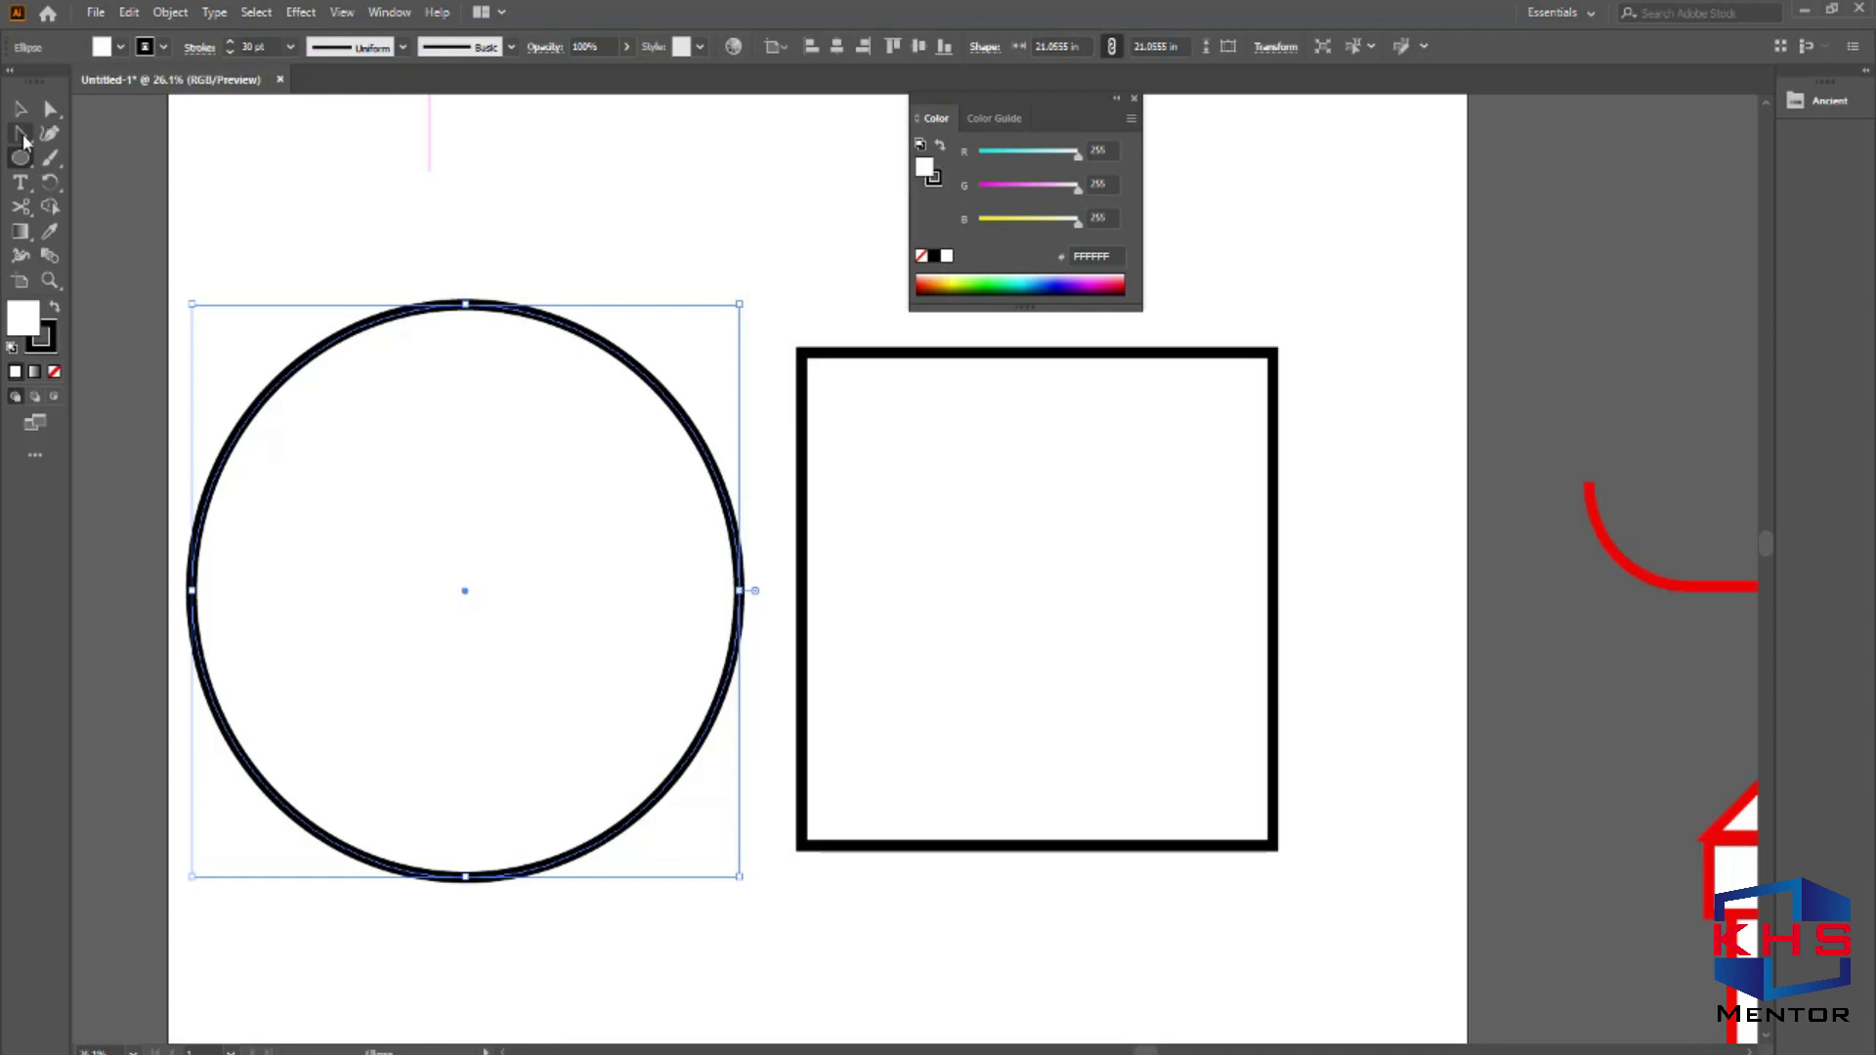
# Convert all four of the circle's anchor points to corner points with the Anchor Point tool, turning it into a diamond.
pyautogui.press('p')
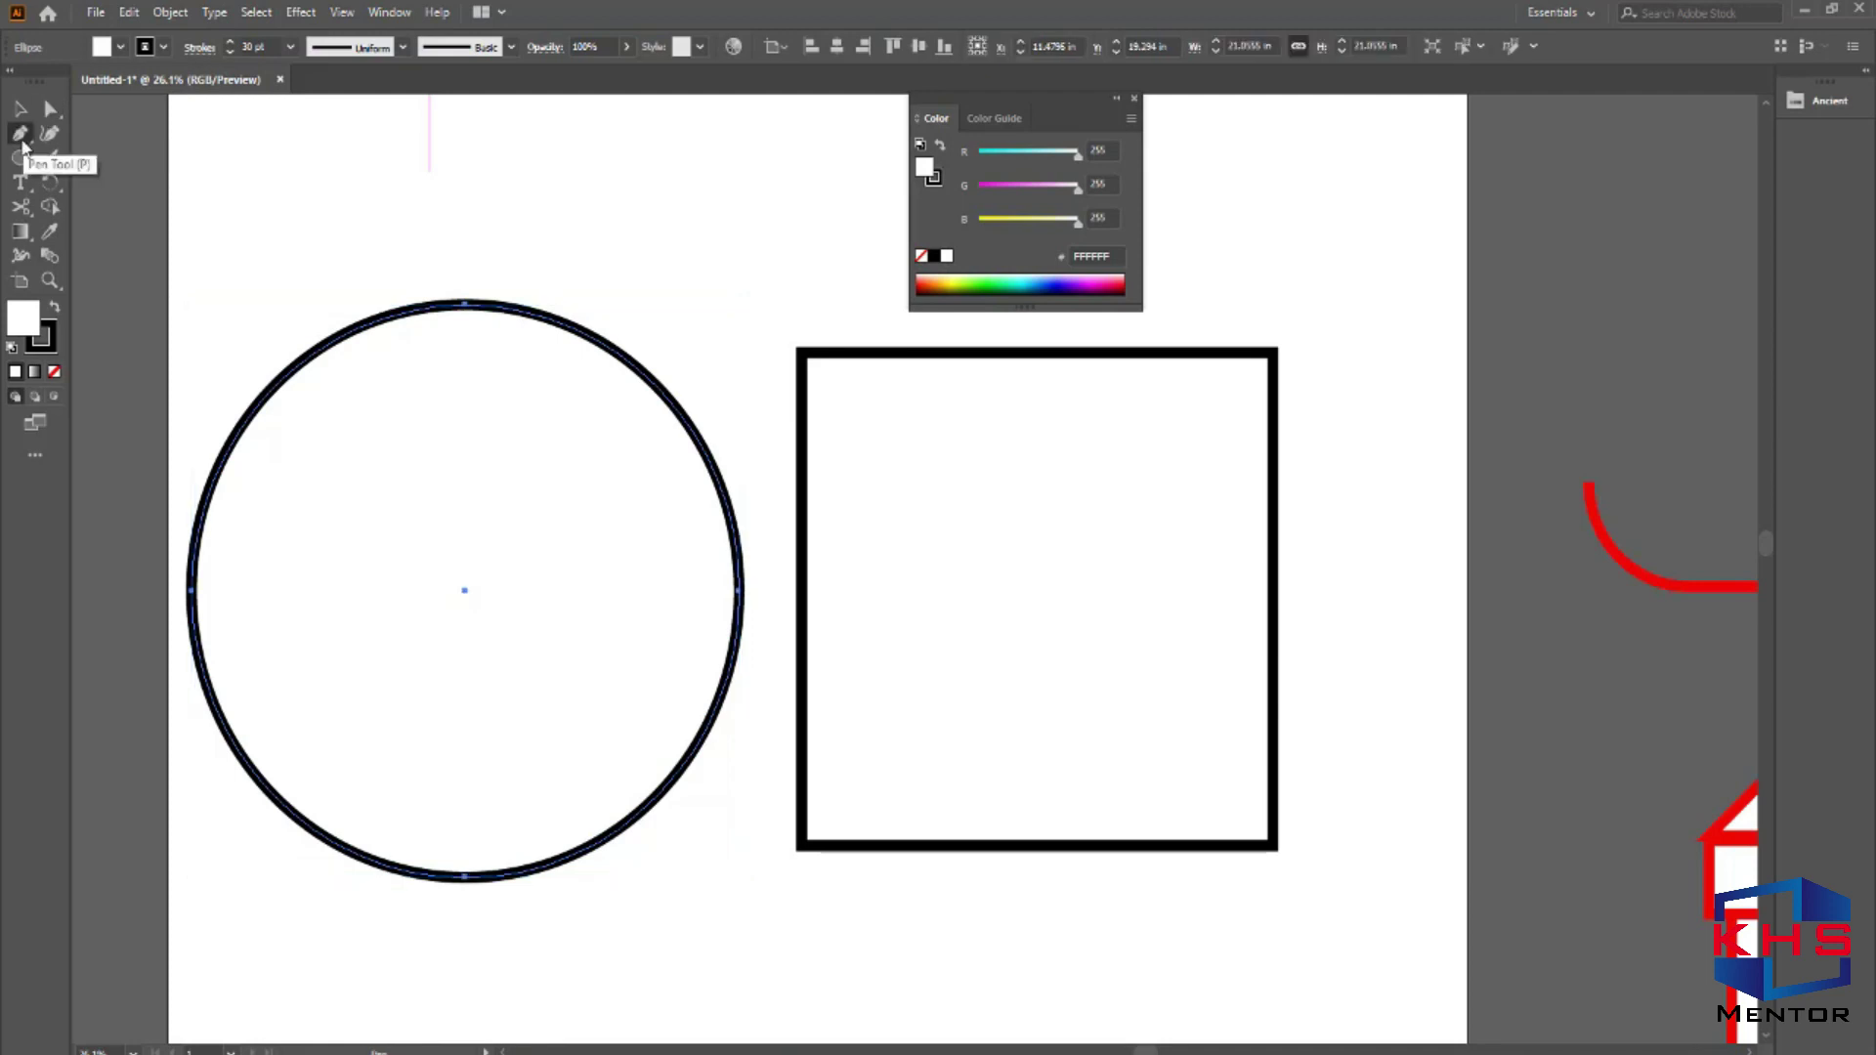
pyautogui.click(20, 135)
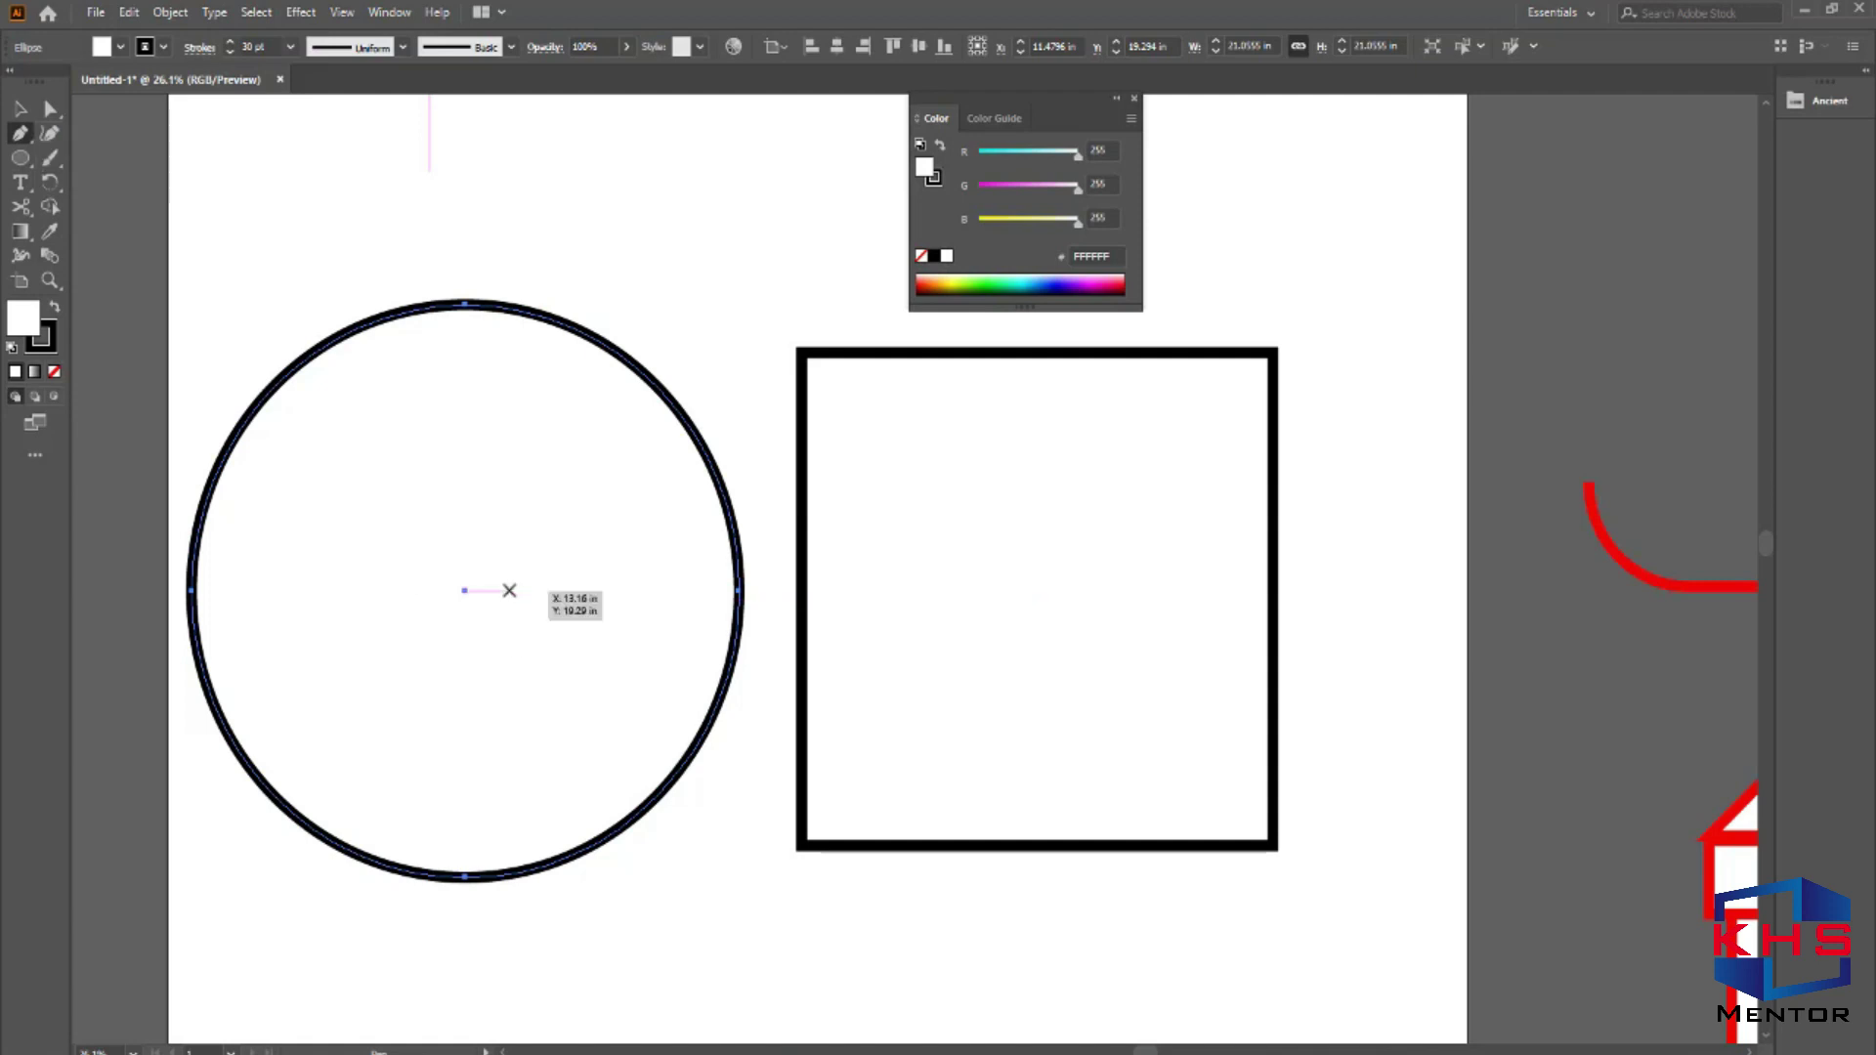
pyautogui.hotkey('shift', 'c')
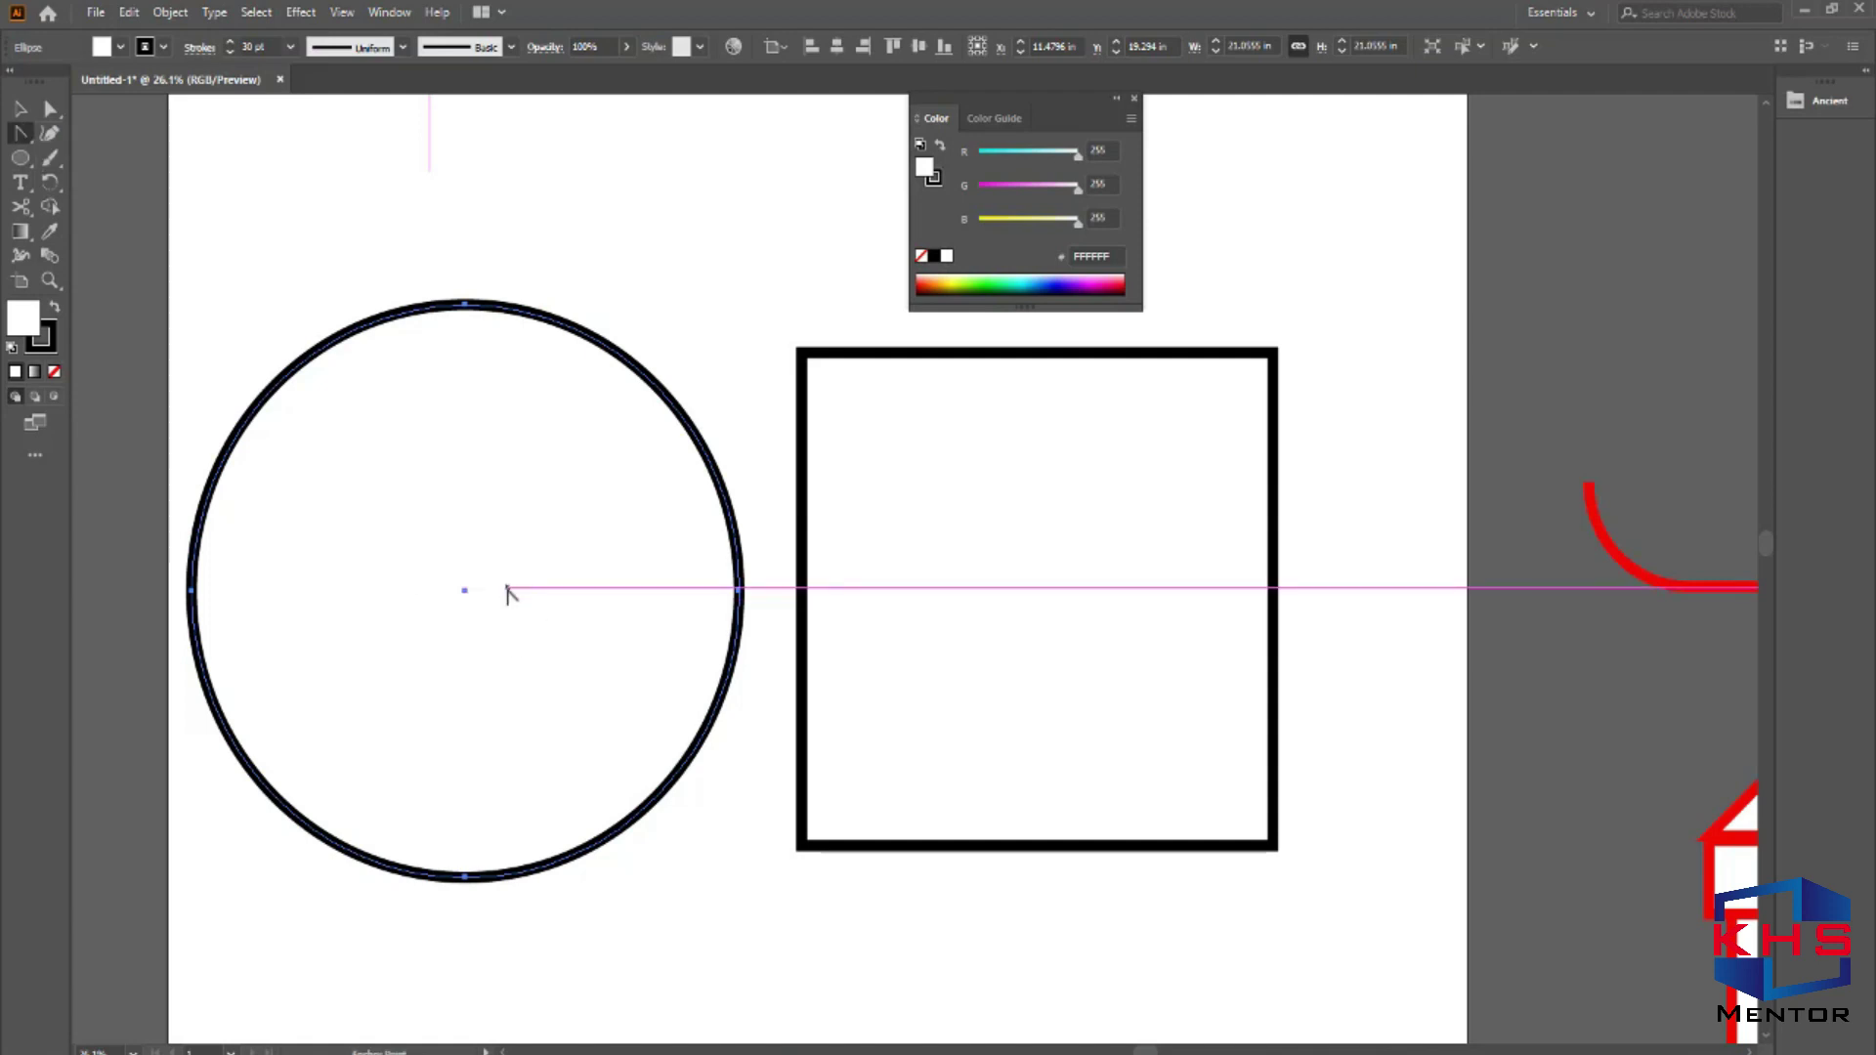
pyautogui.click(17, 139)
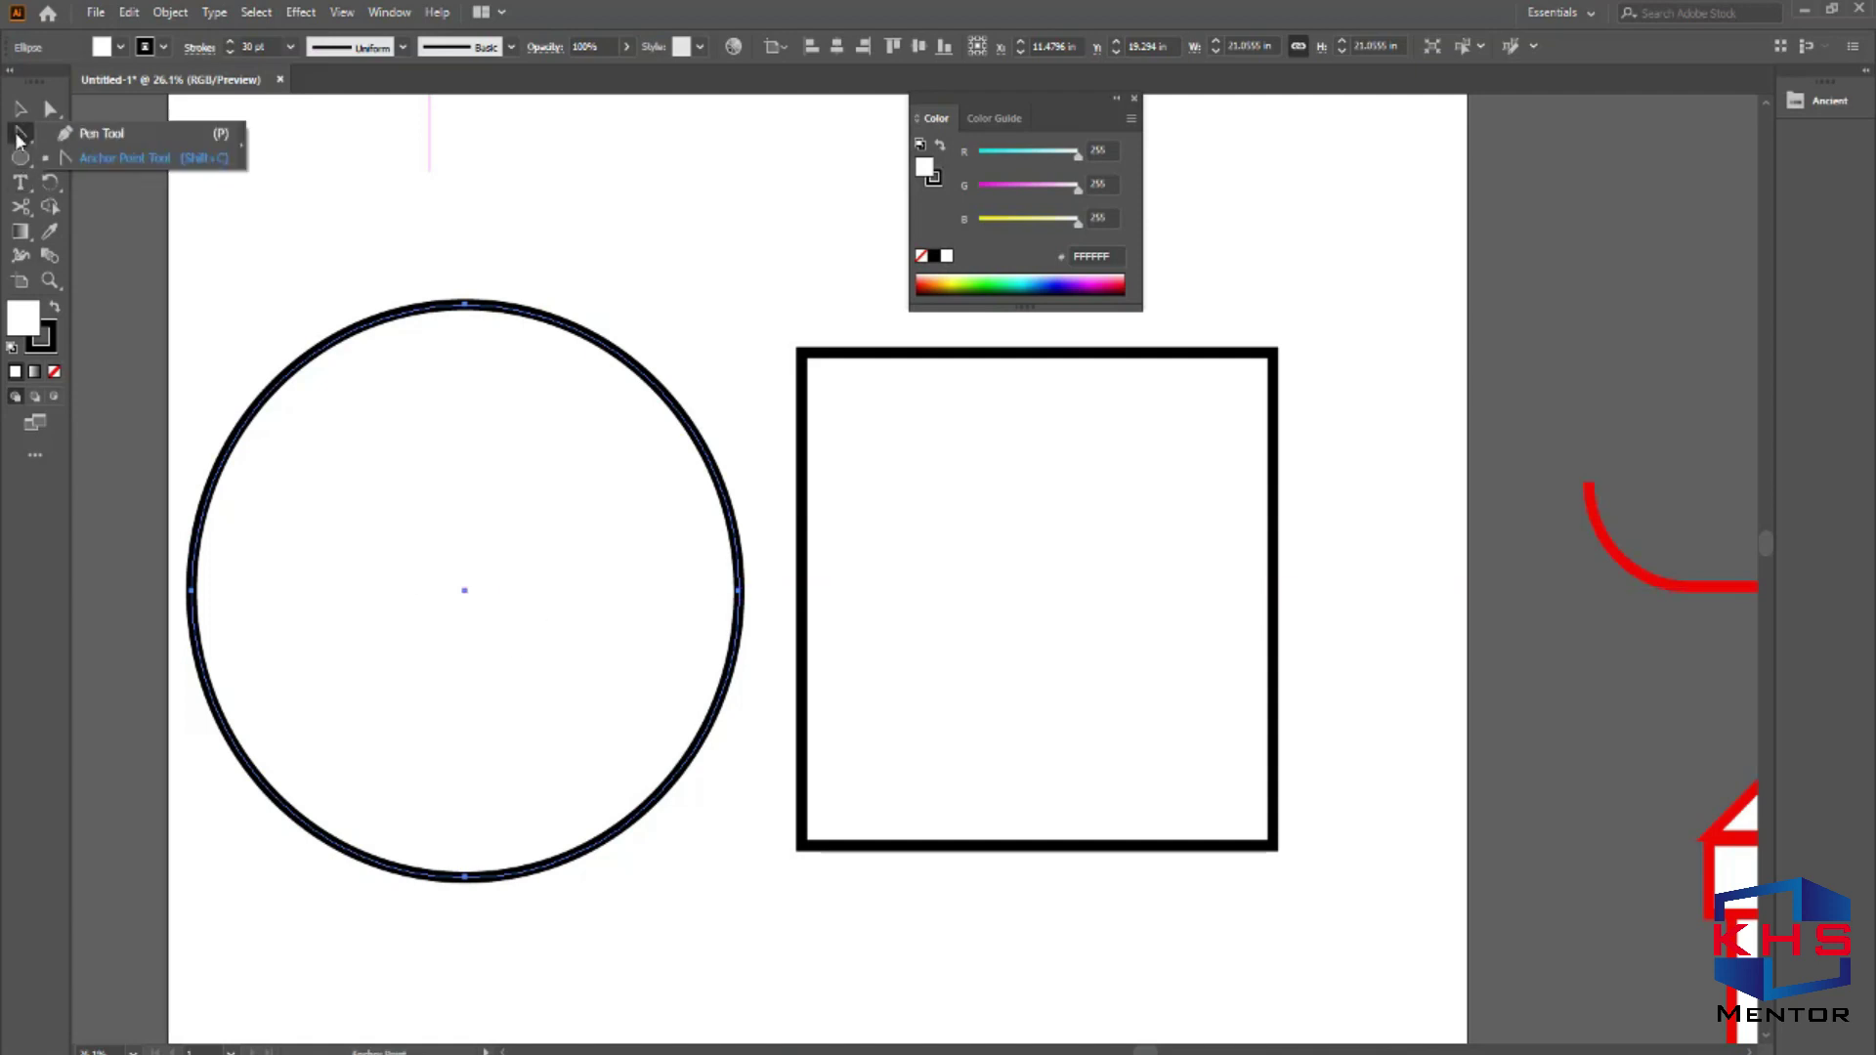
pyautogui.click(100, 160)
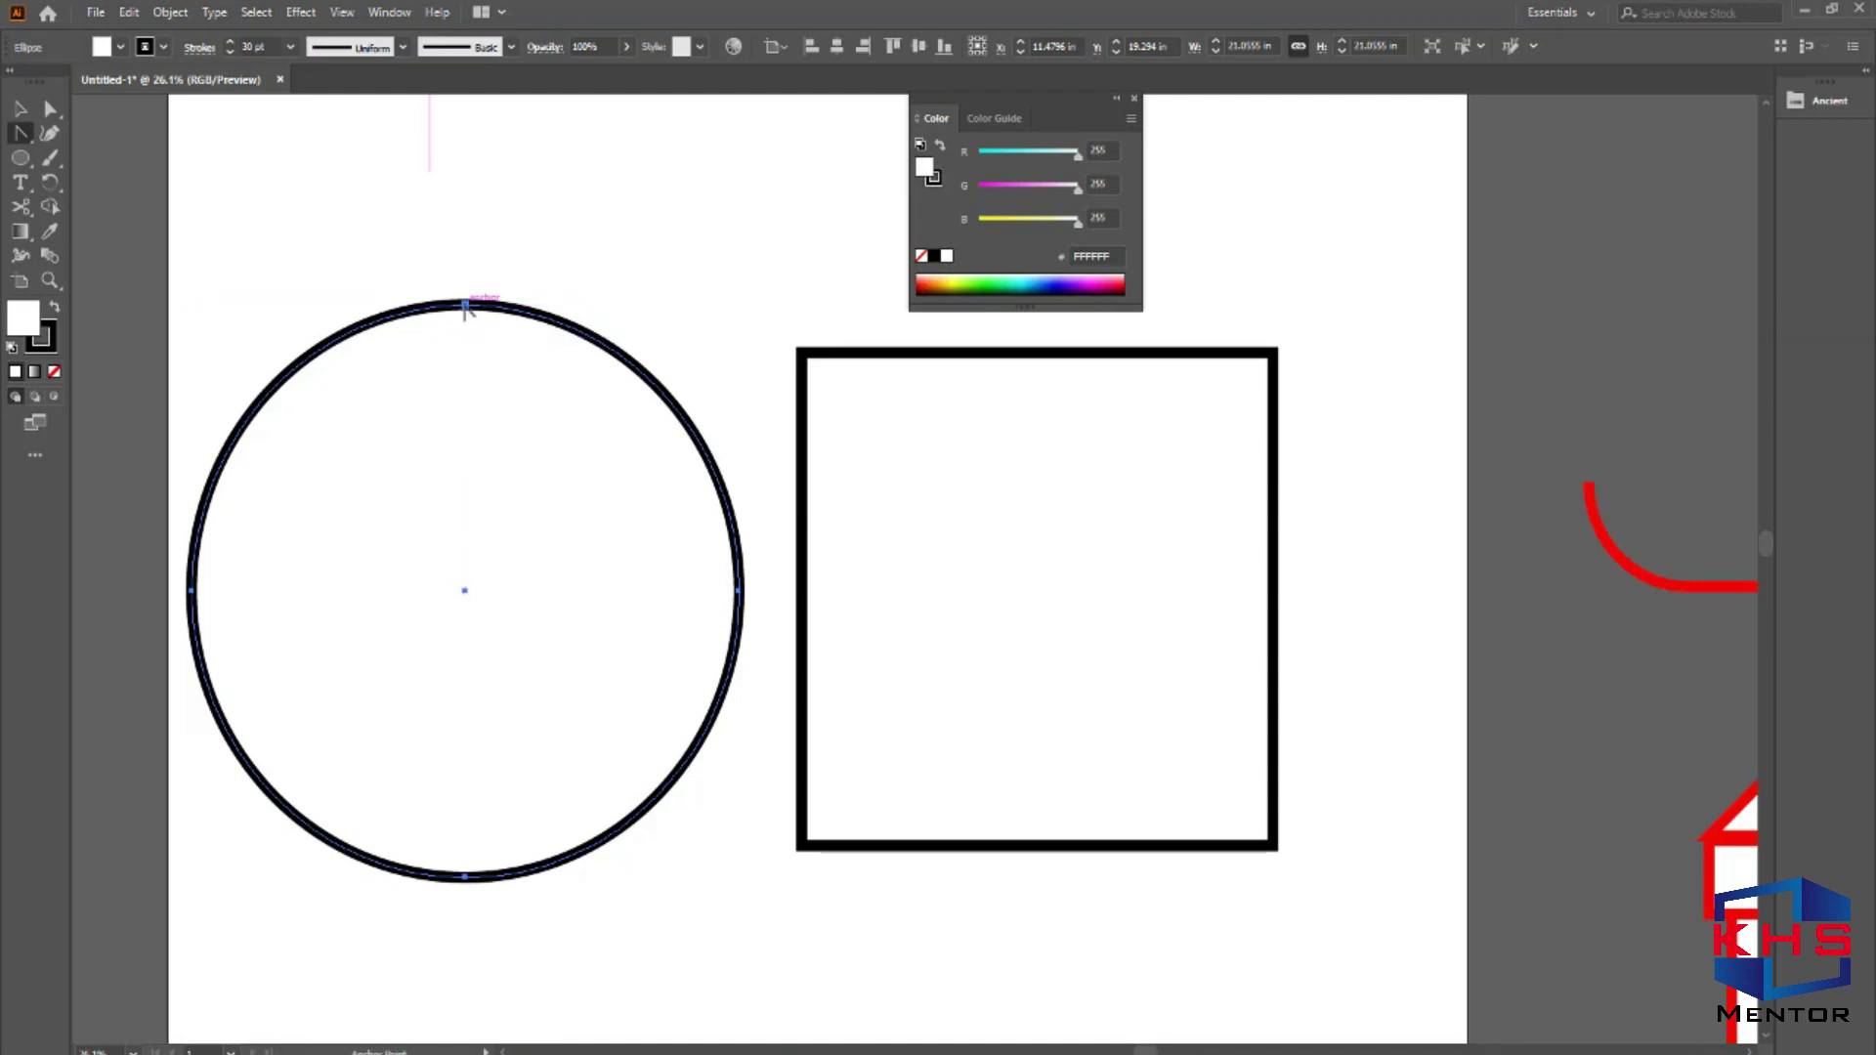
pyautogui.click(465, 306)
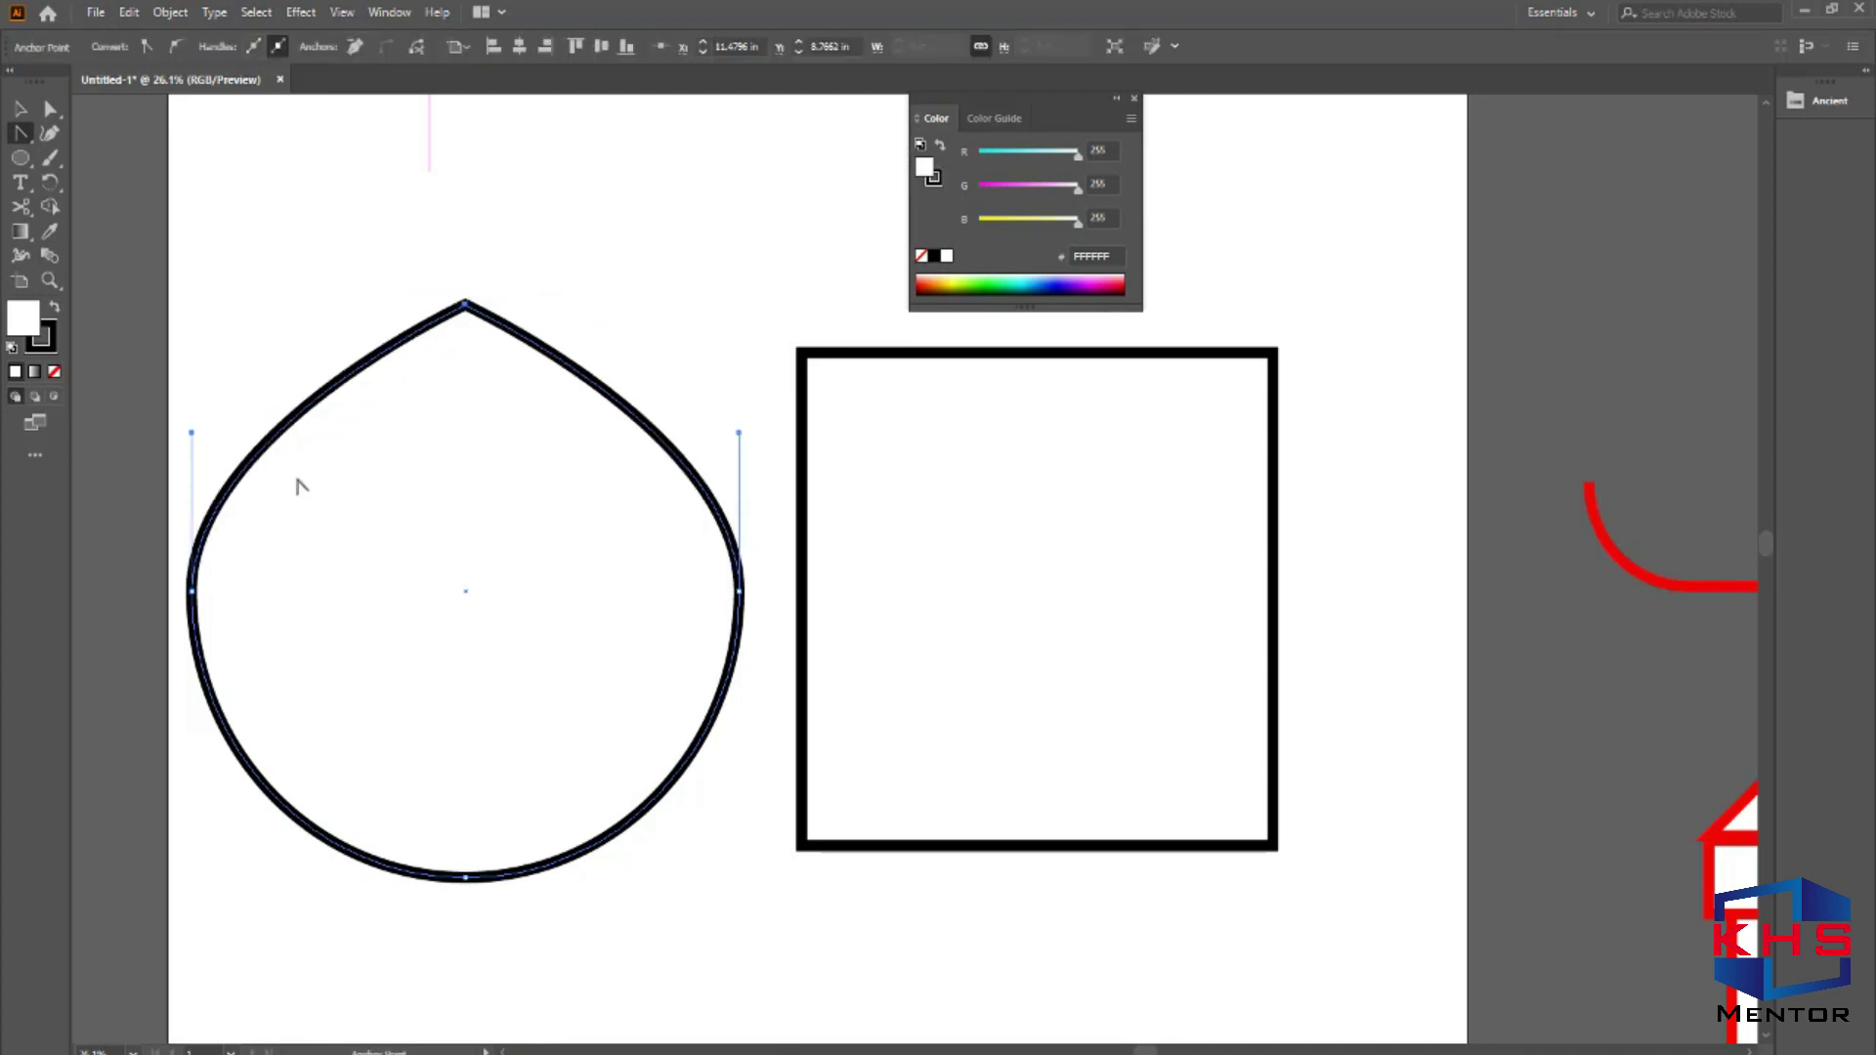
pyautogui.click(740, 590)
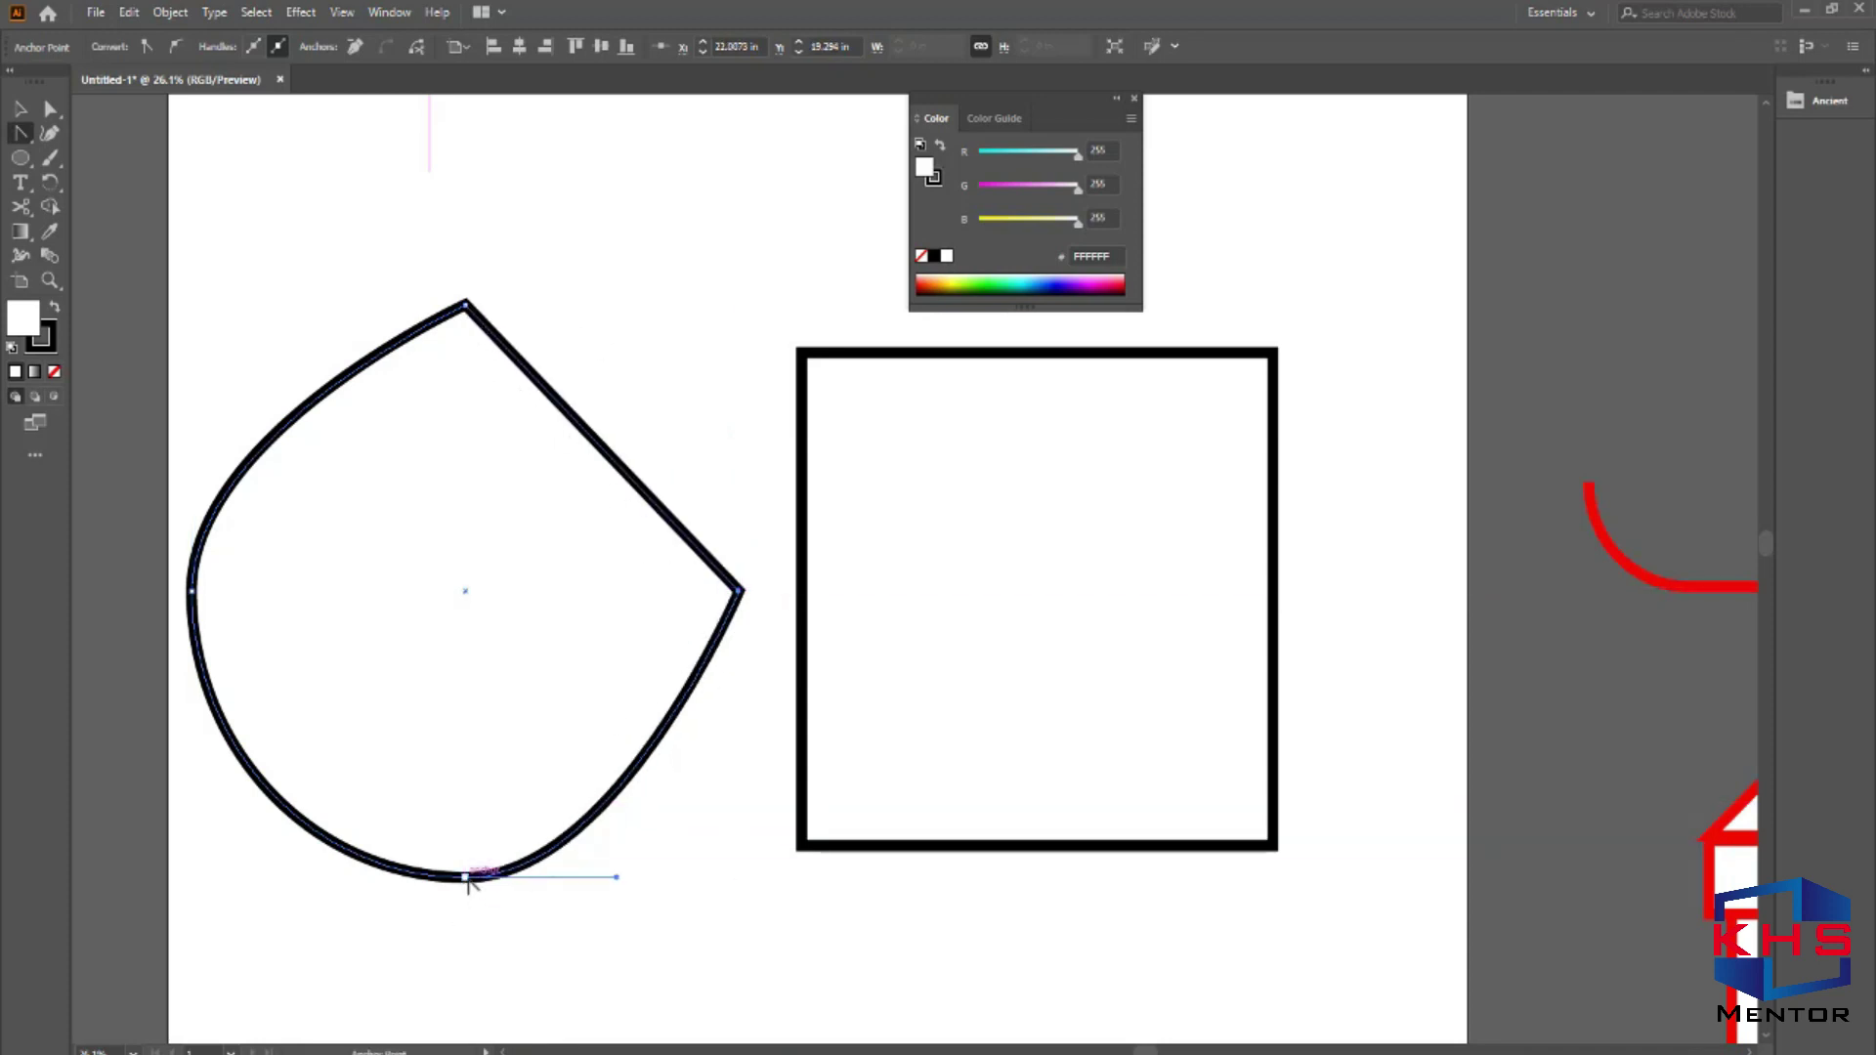
pyautogui.click(466, 877)
pyautogui.click(191, 590)
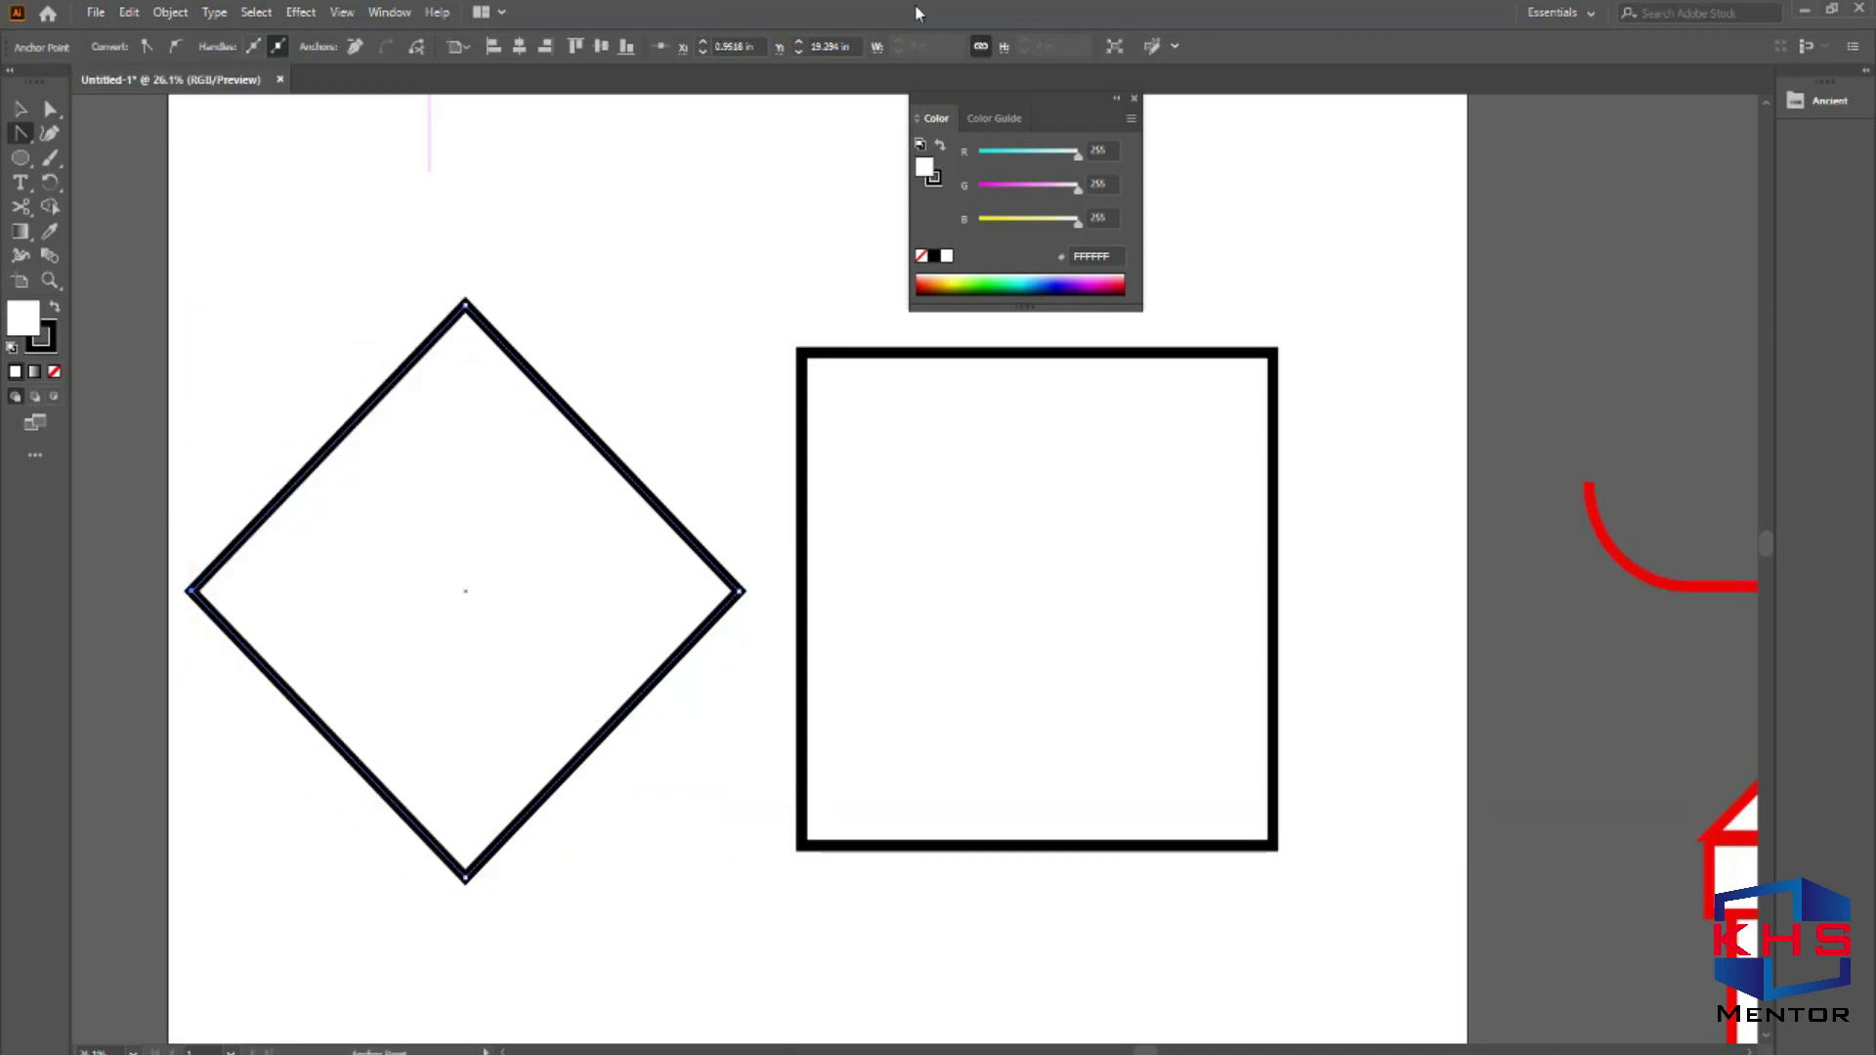
# Convert the square's four corners to smooth points with the Anchor Point tool, pulling out handles to form an irregular rounded shape.
pyautogui.click(806, 350)
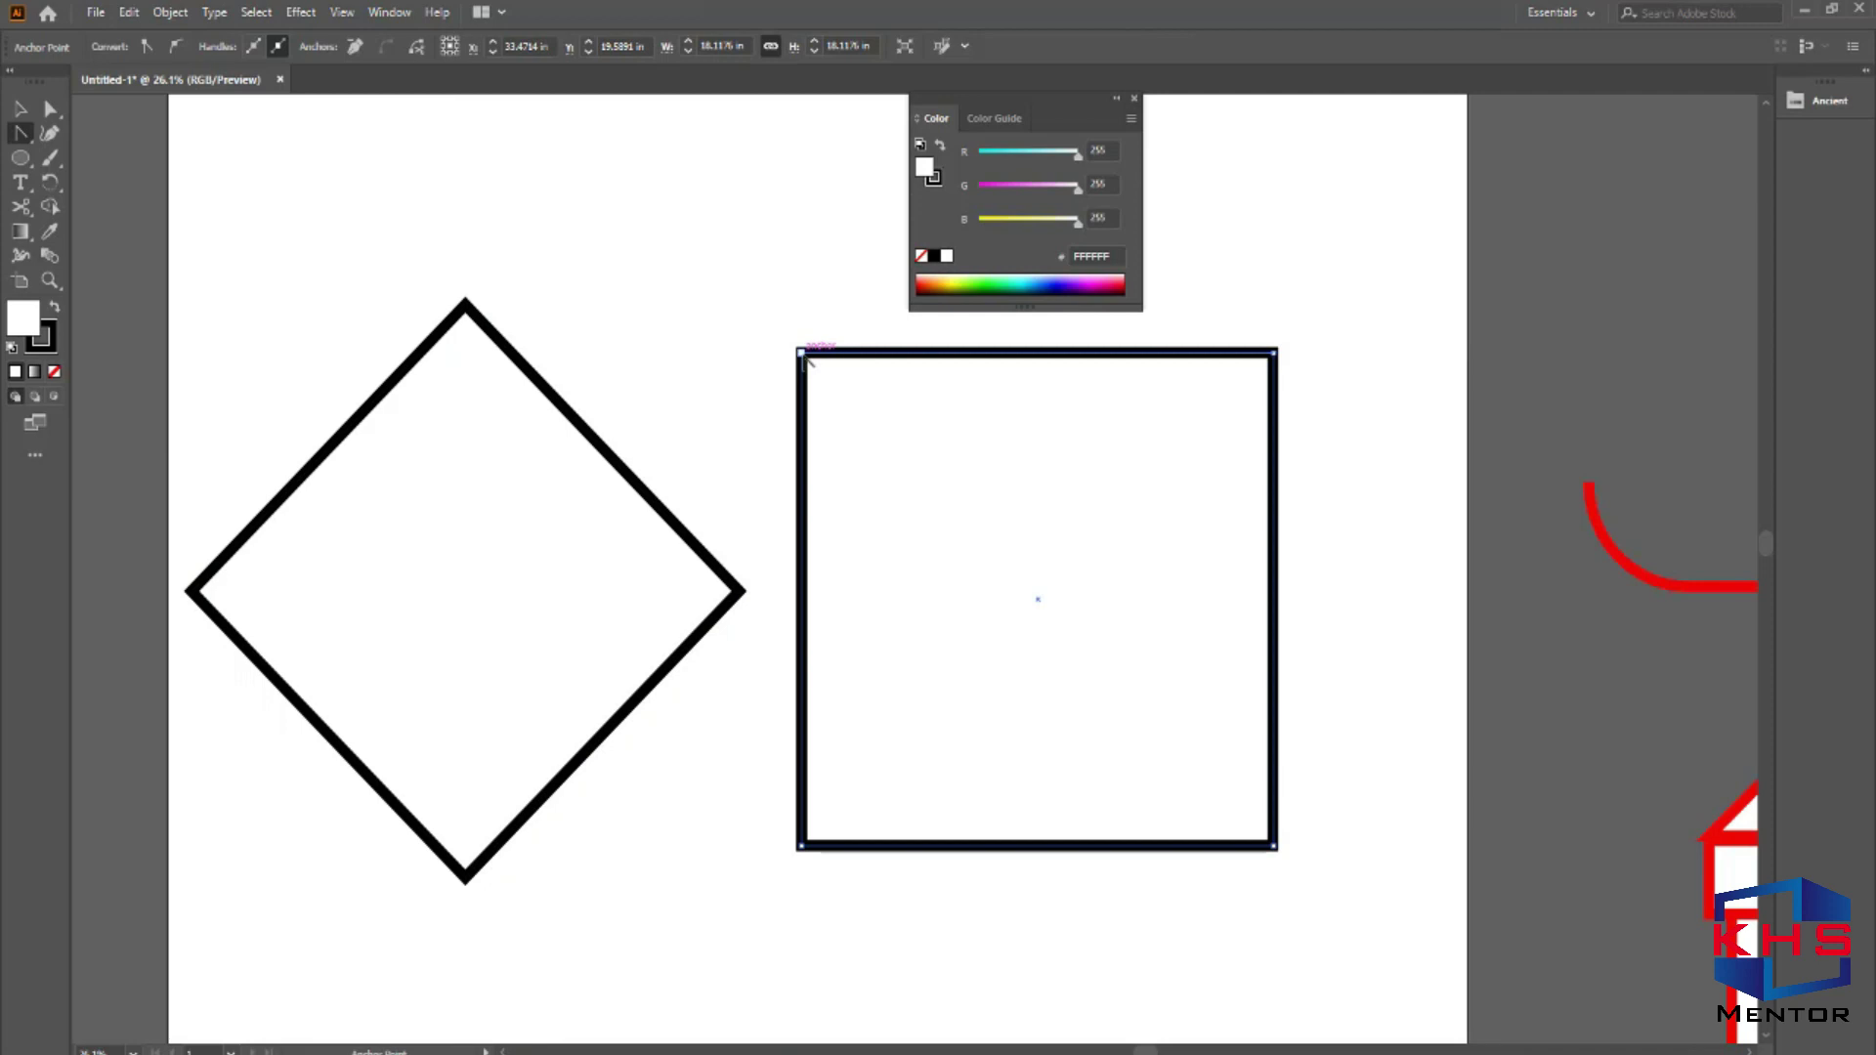
pyautogui.hotkey('ctrl', 'z')
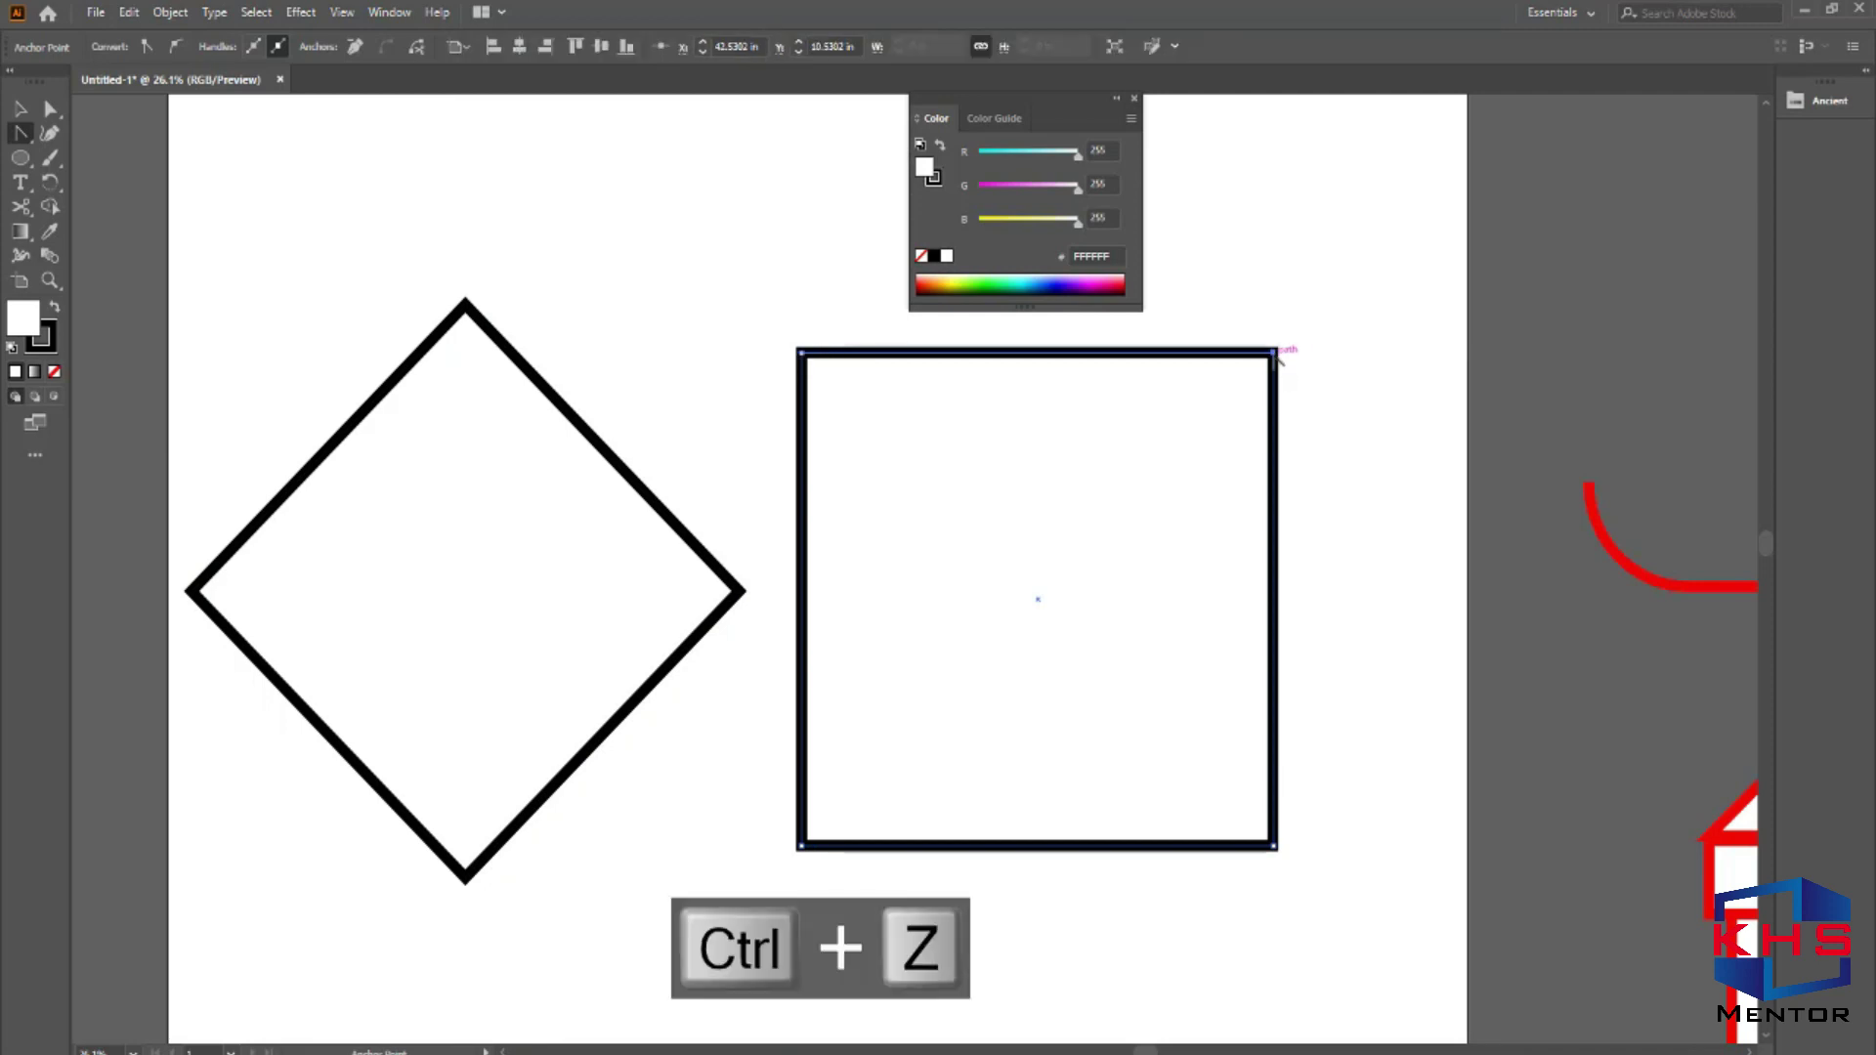
pyautogui.moveTo(1274, 352); pyautogui.dragTo(1487, 548)
pyautogui.moveTo(1131, 473); pyautogui.dragTo(854, 554)
pyautogui.moveTo(971, 892); pyautogui.dragTo(626, 910)
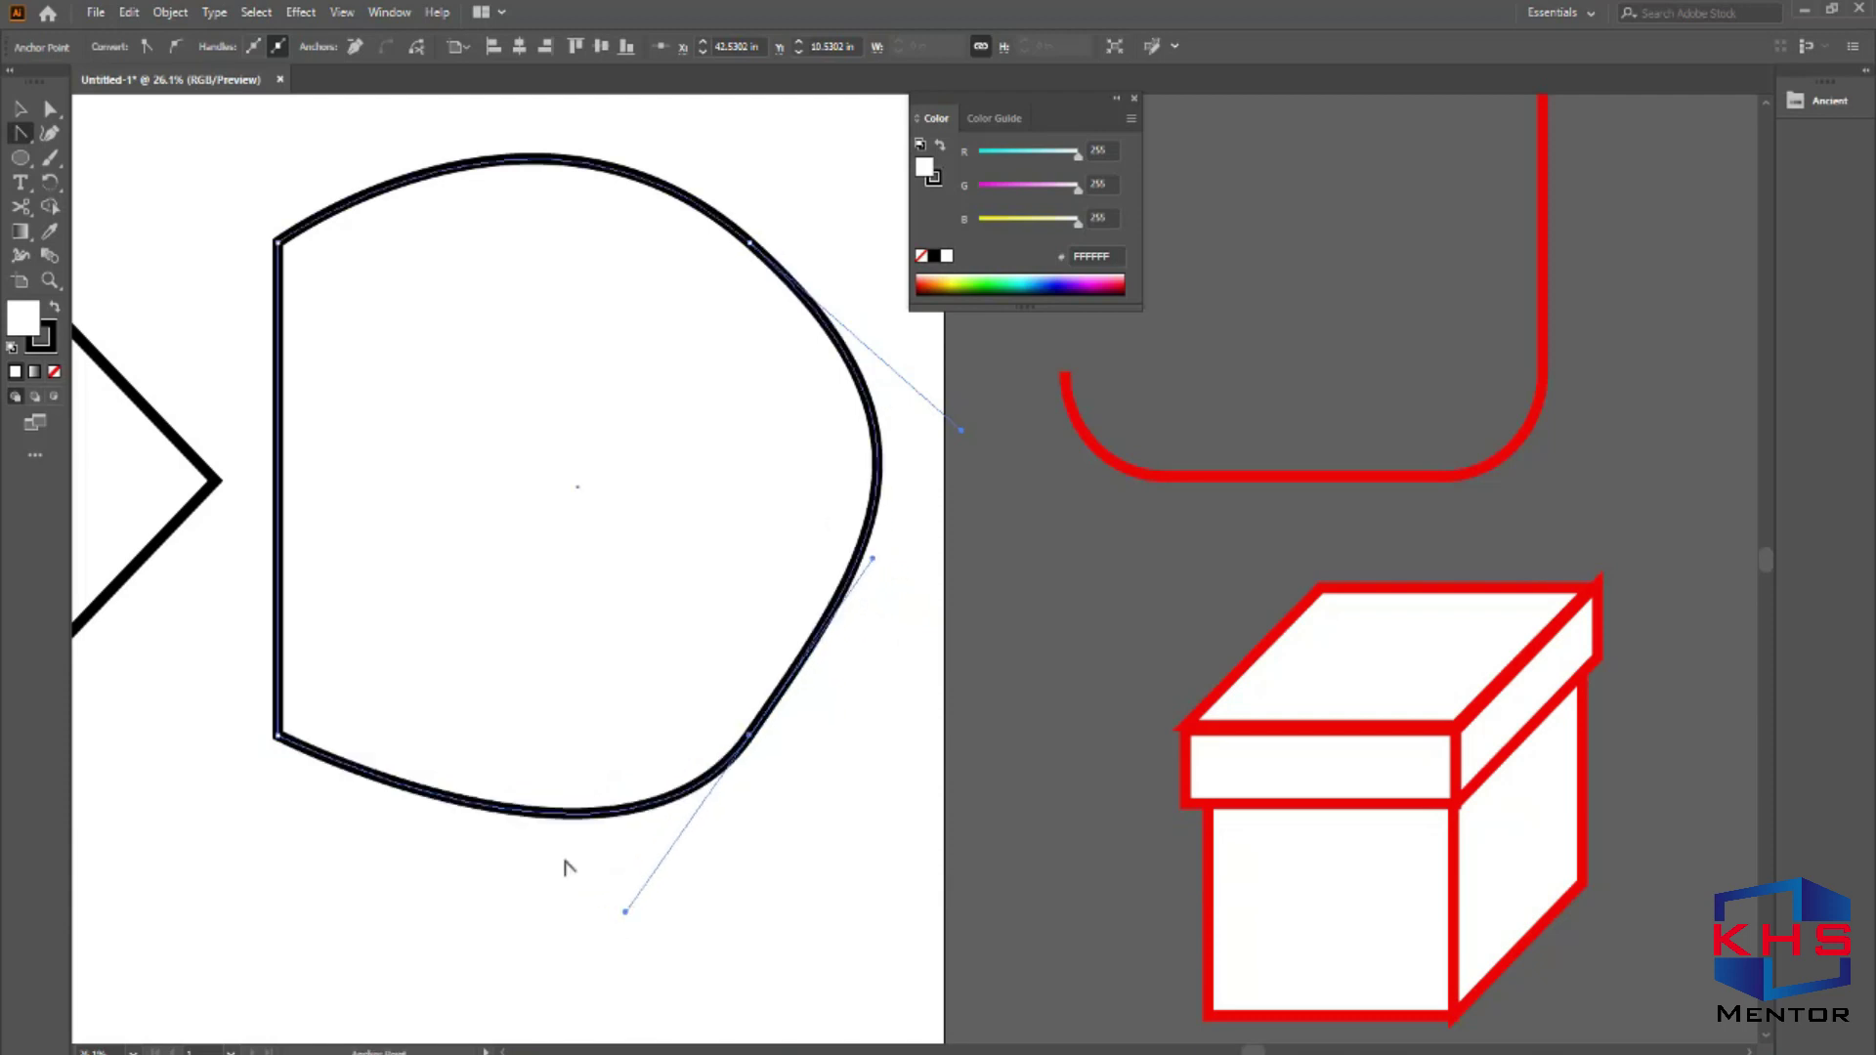
pyautogui.moveTo(285, 747); pyautogui.dragTo(161, 702)
pyautogui.moveTo(394, 307); pyautogui.dragTo(702, 500)
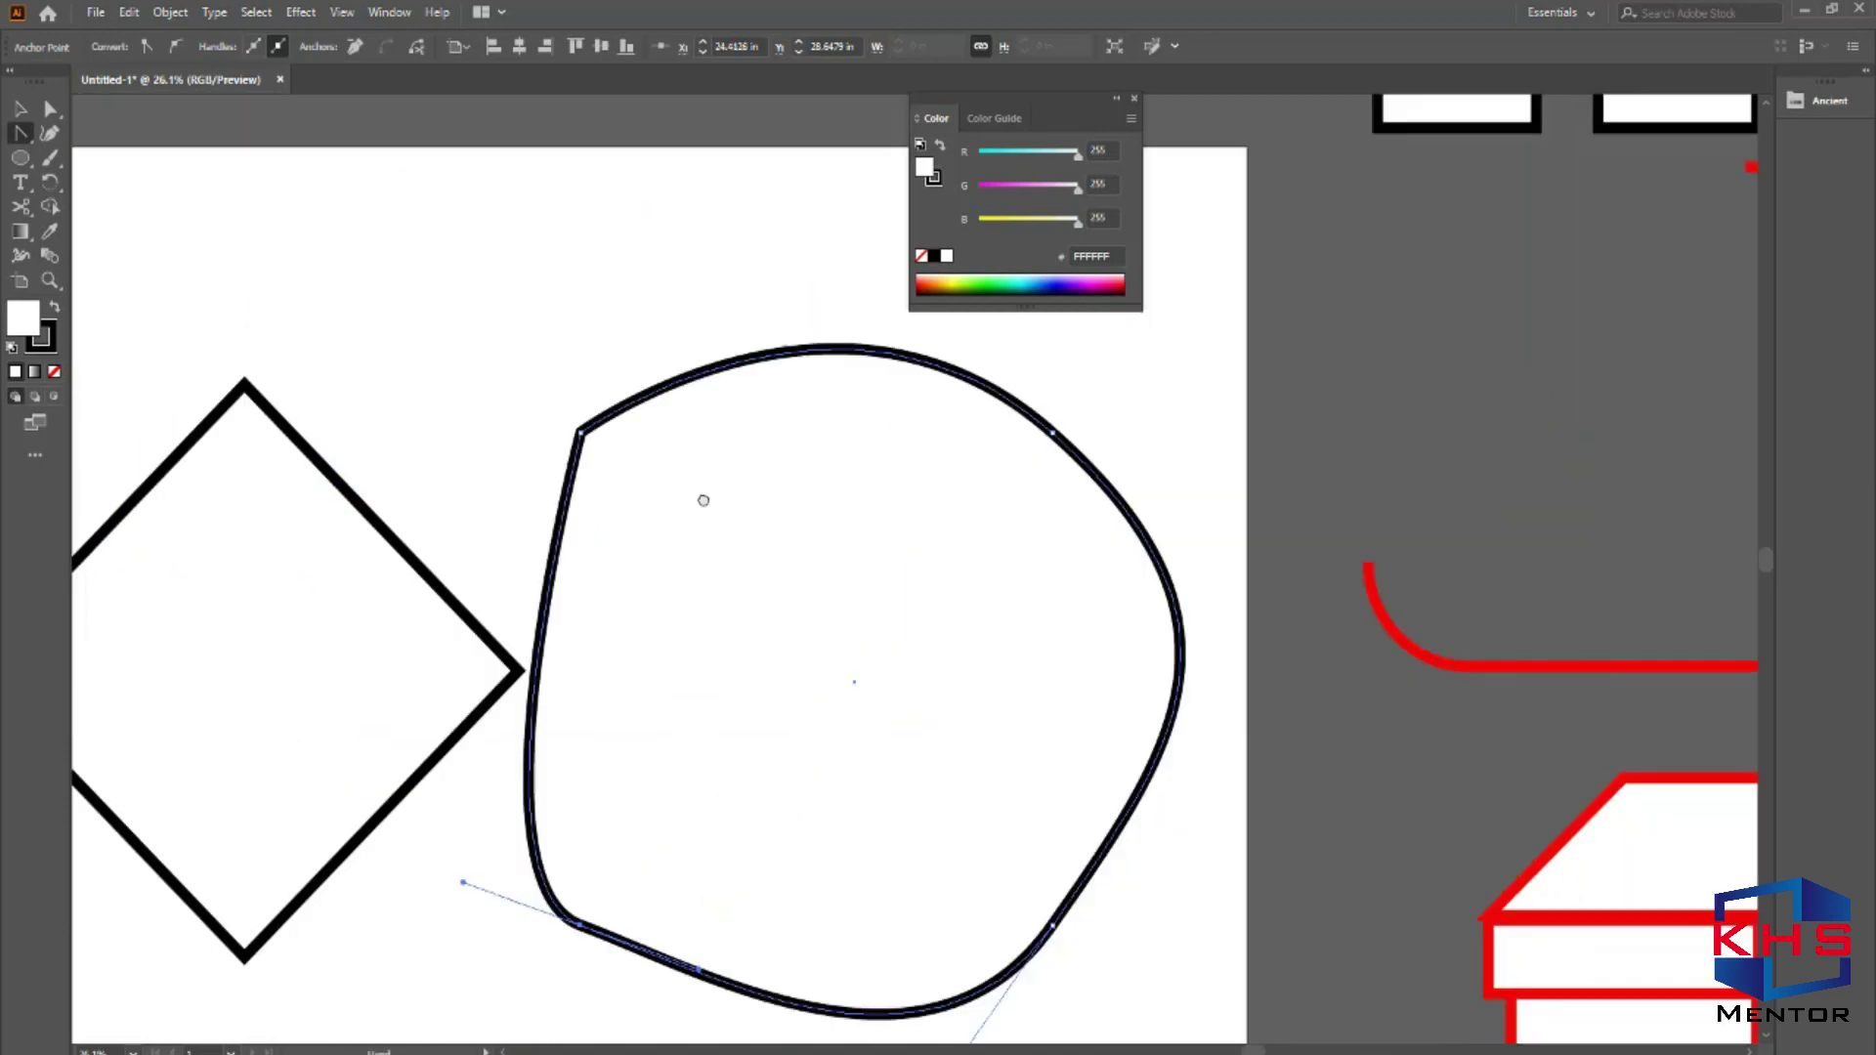
pyautogui.moveTo(585, 432); pyautogui.dragTo(779, 333)
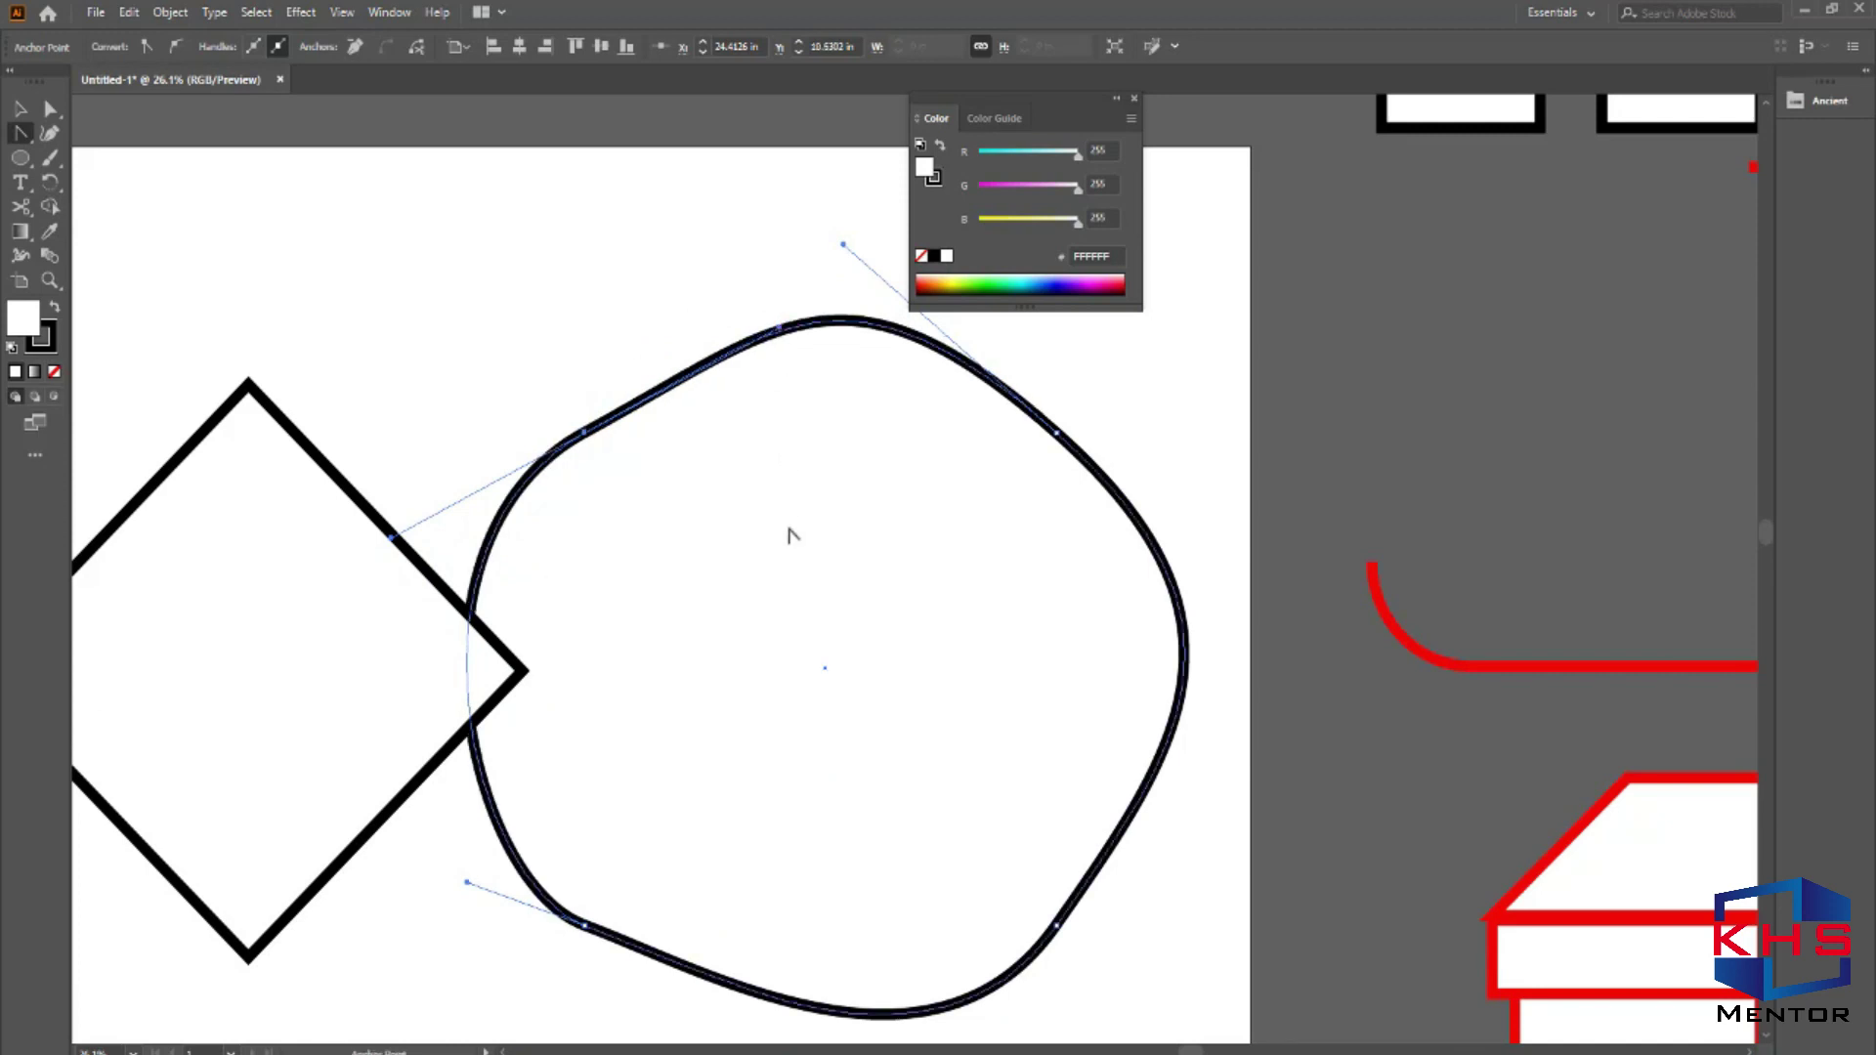
# Delete both the diamond and the irregular rounded shape from the artboard.
pyautogui.scroll(-2, 786, 533)
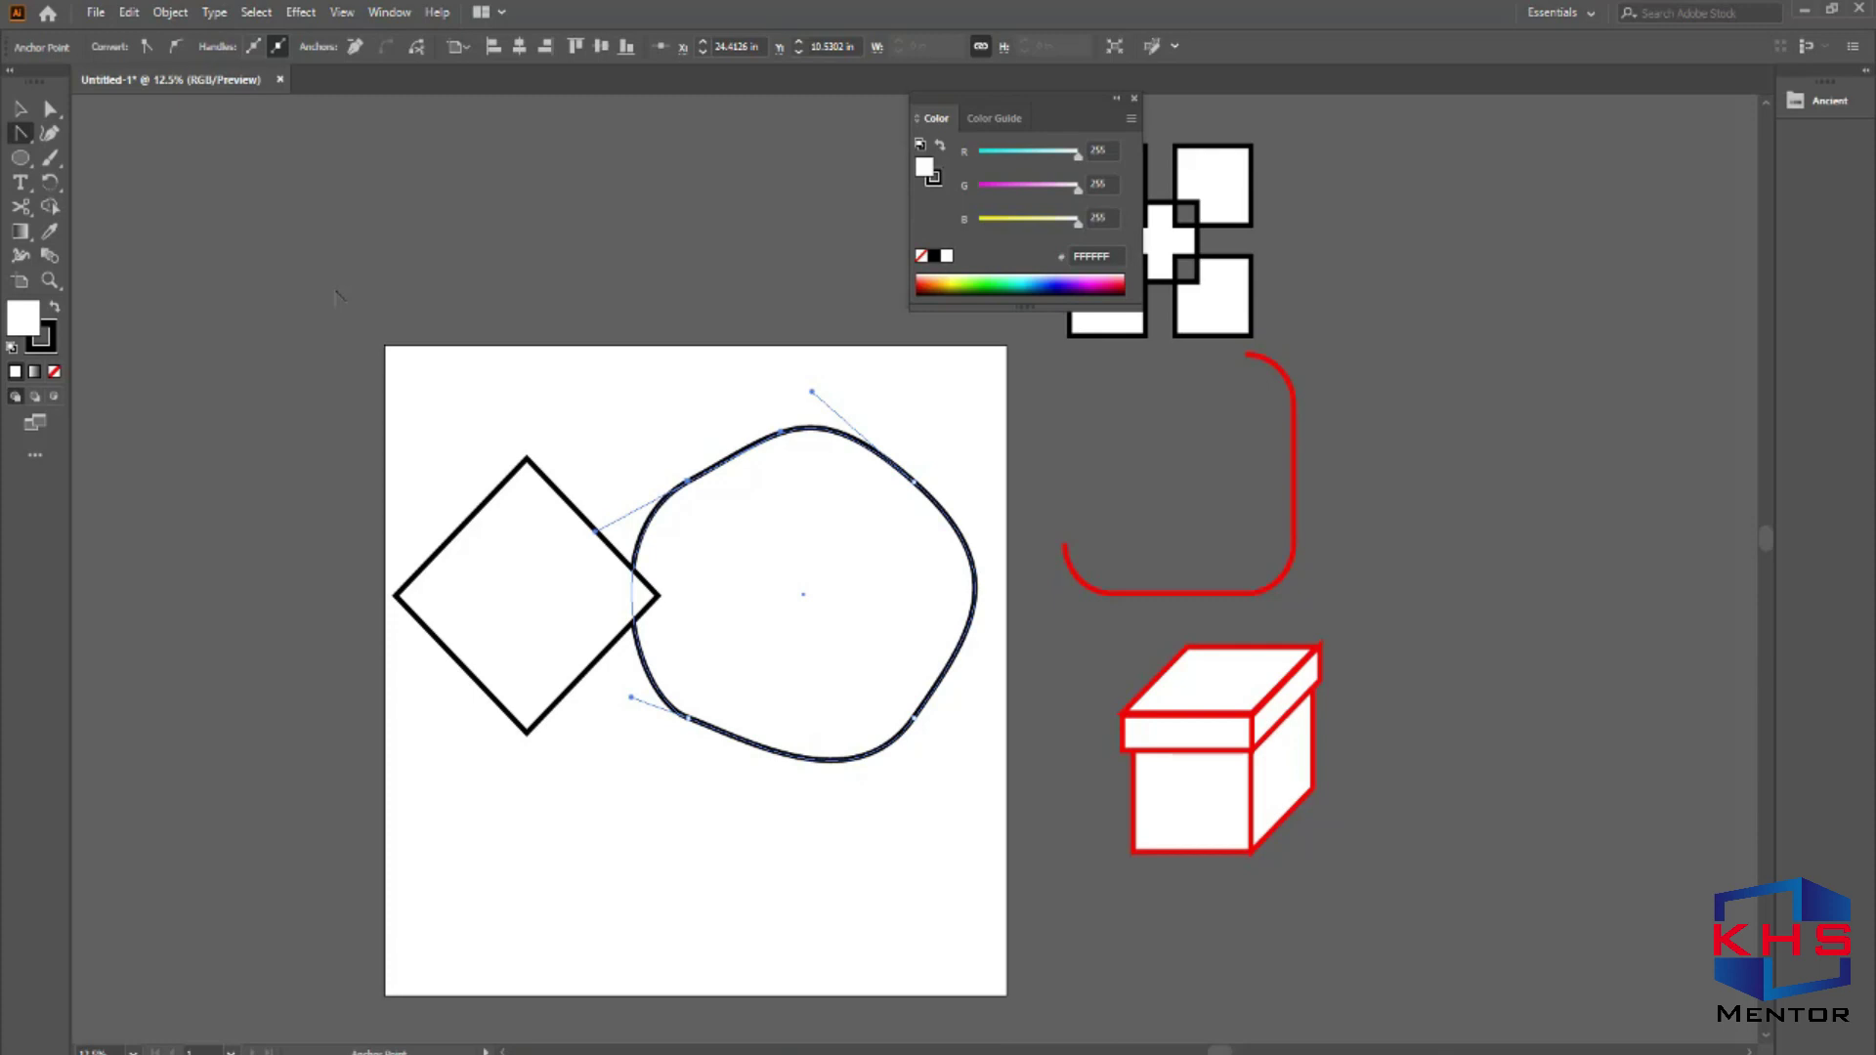
pyautogui.press('v')
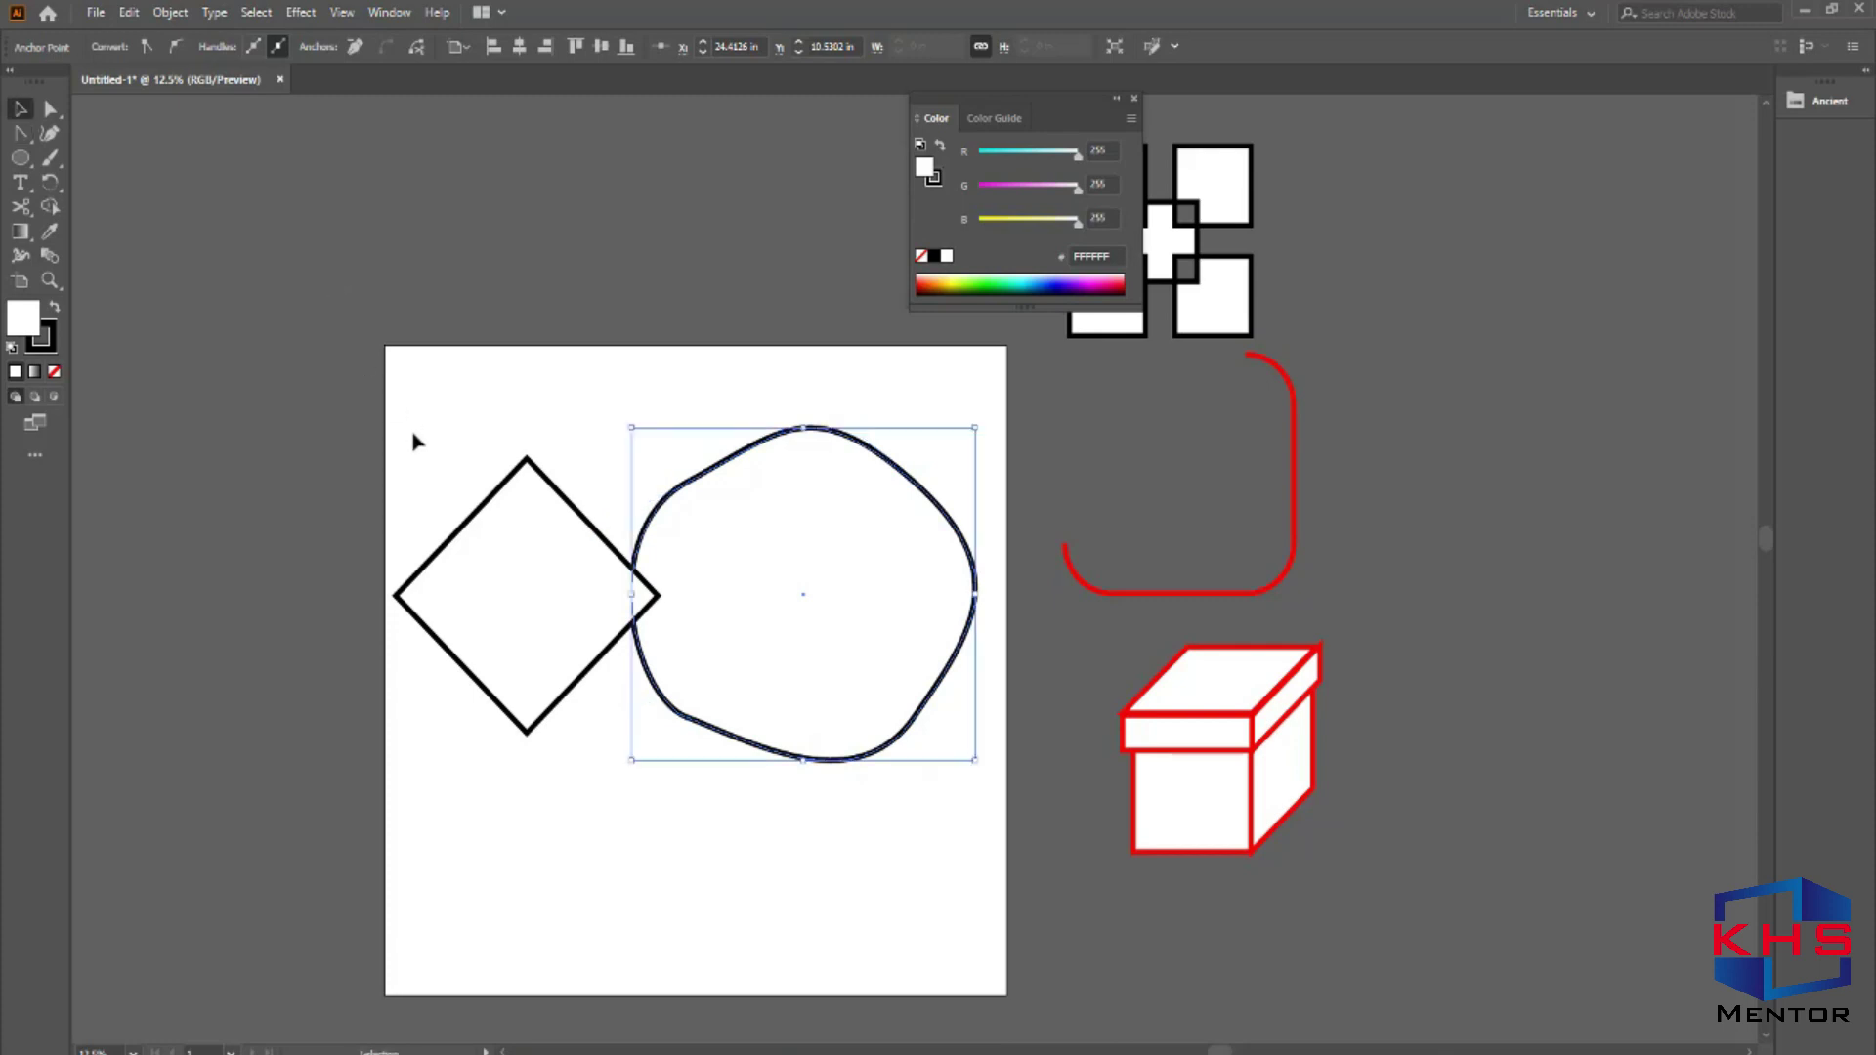
pyautogui.hotkey('ctrl', 'a')
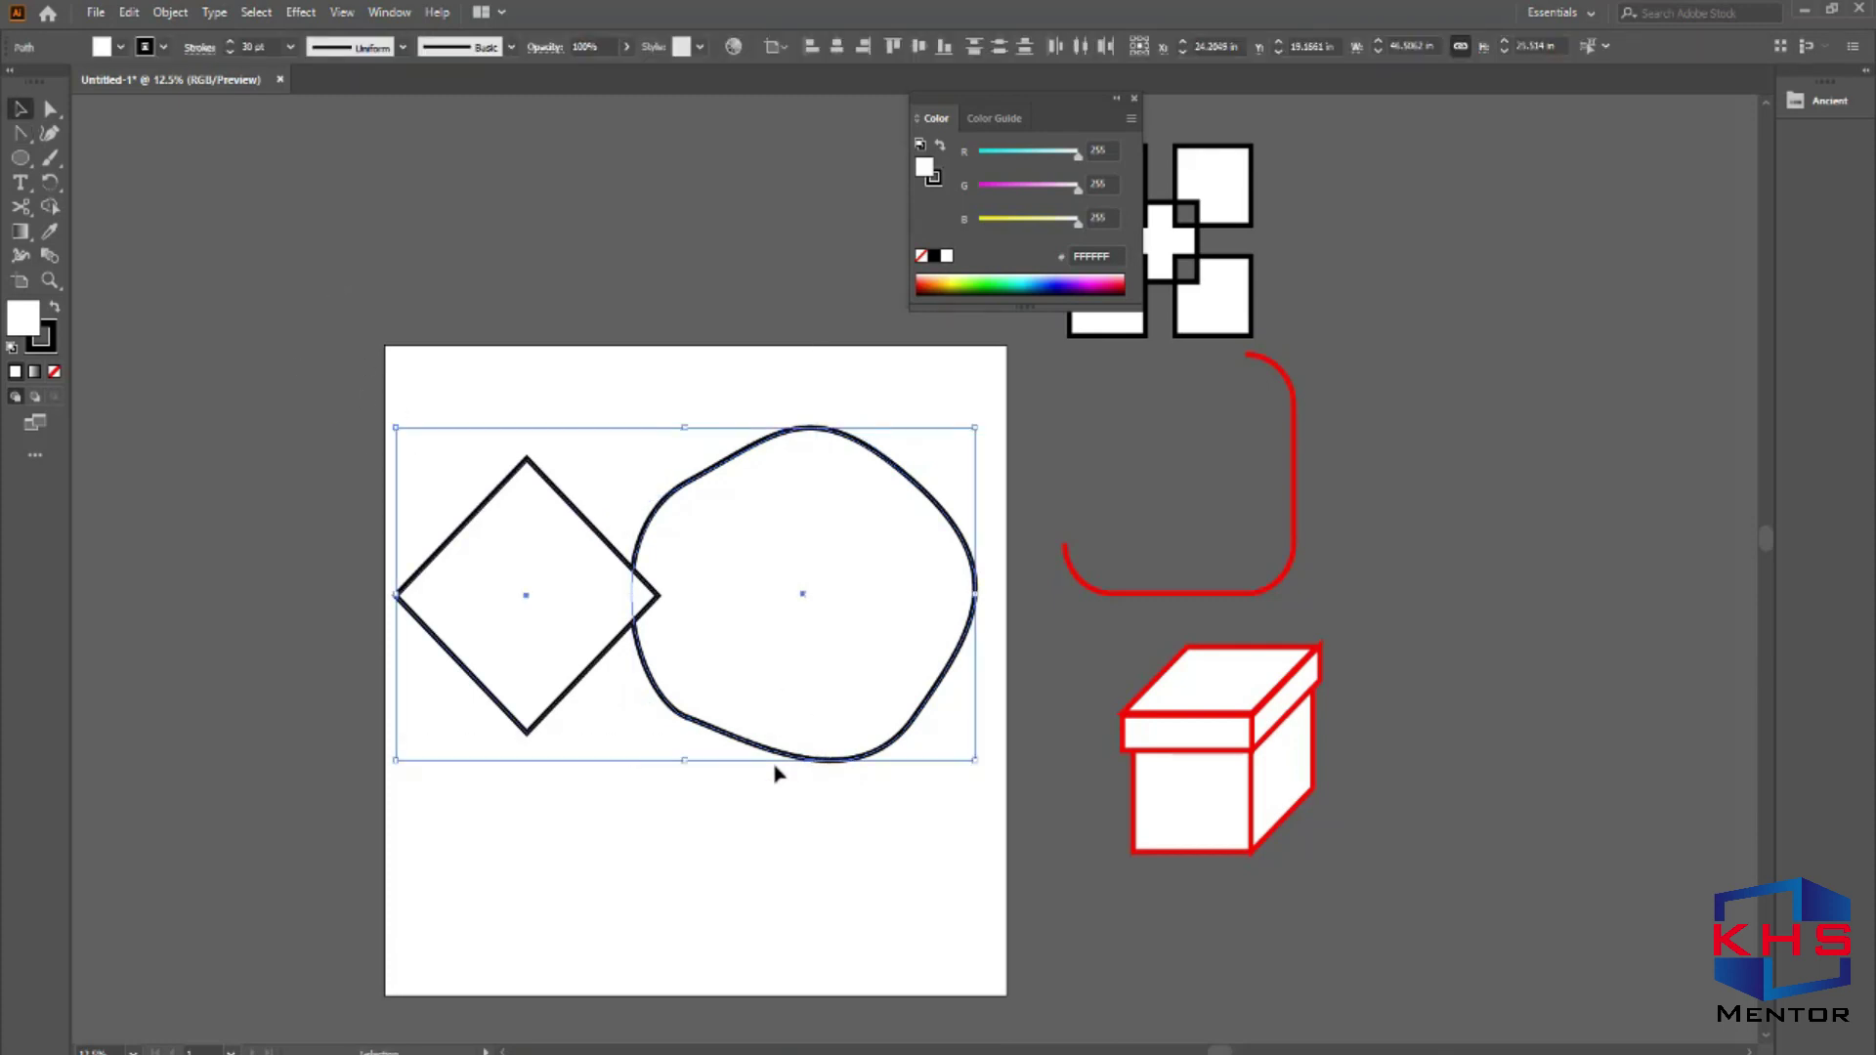
pyautogui.press('Delete')
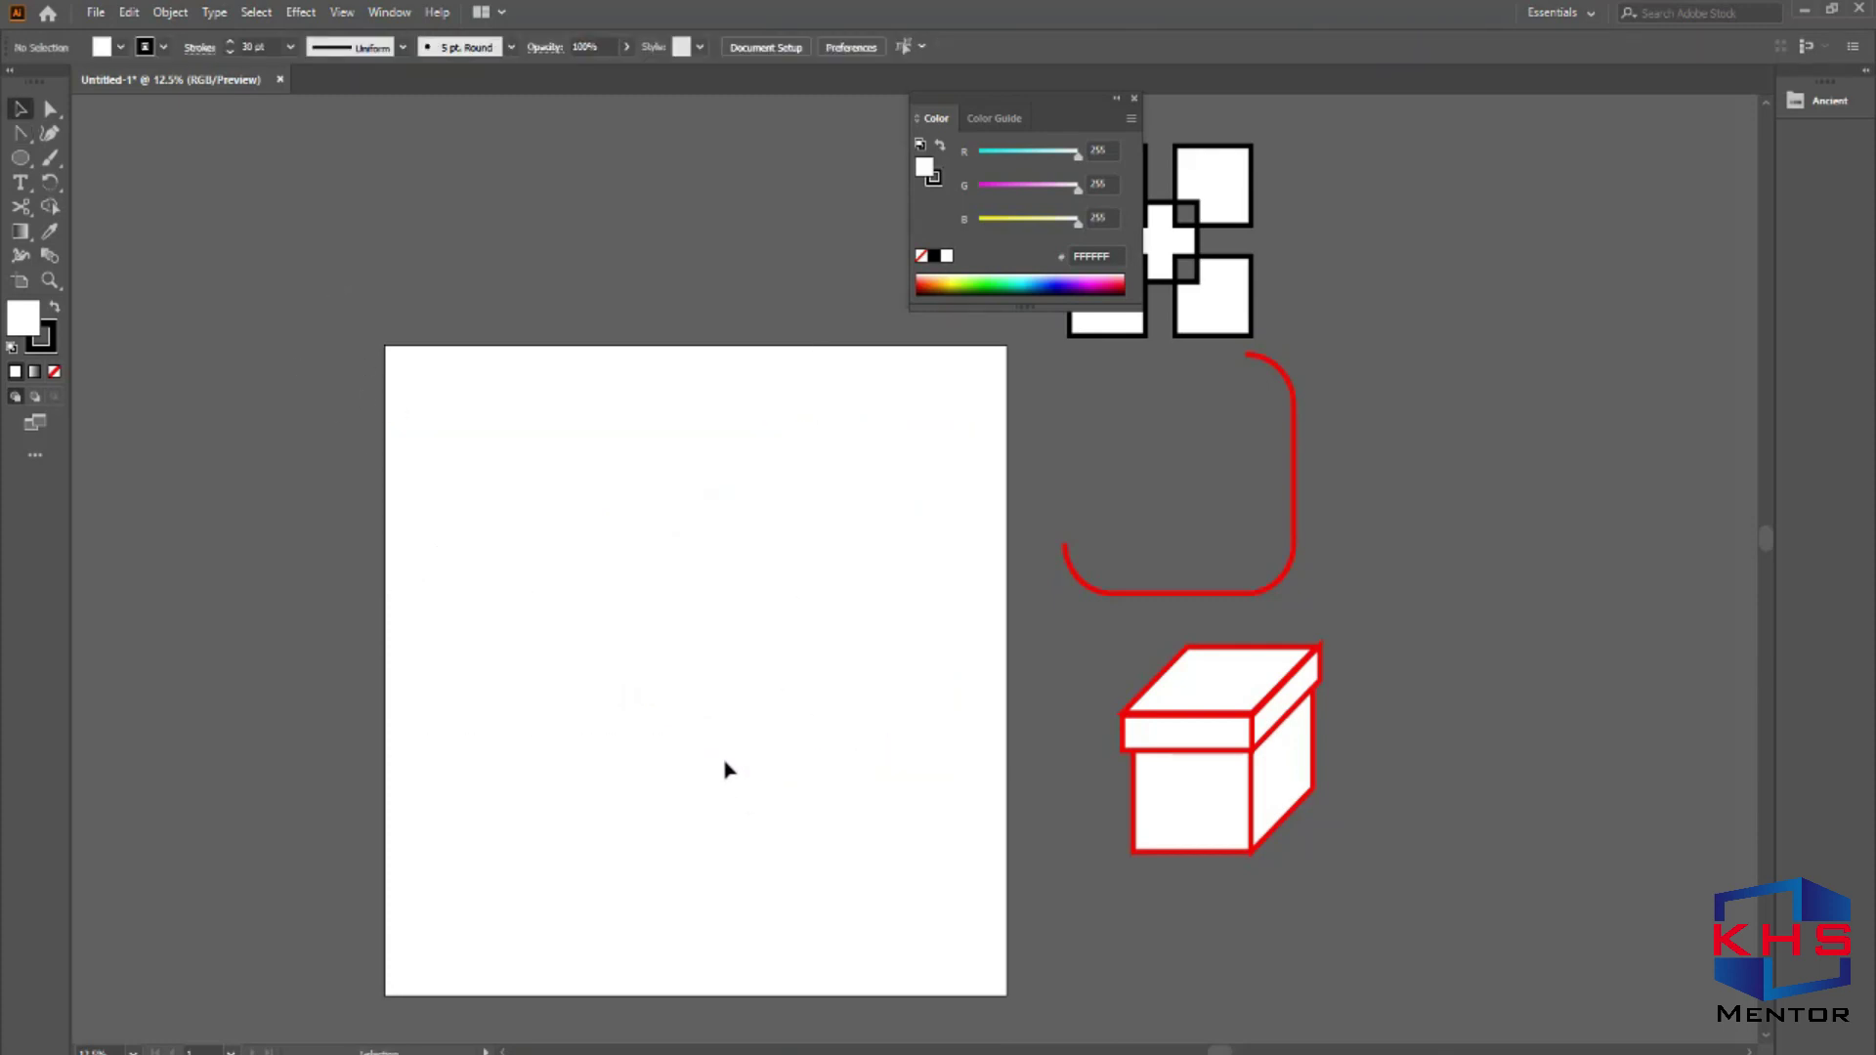
# Draw a tall ellipse on the artboard, scale it to about 16.4 by 22.3 in, and activate the Direct Selection tool.
pyautogui.click(20, 160)
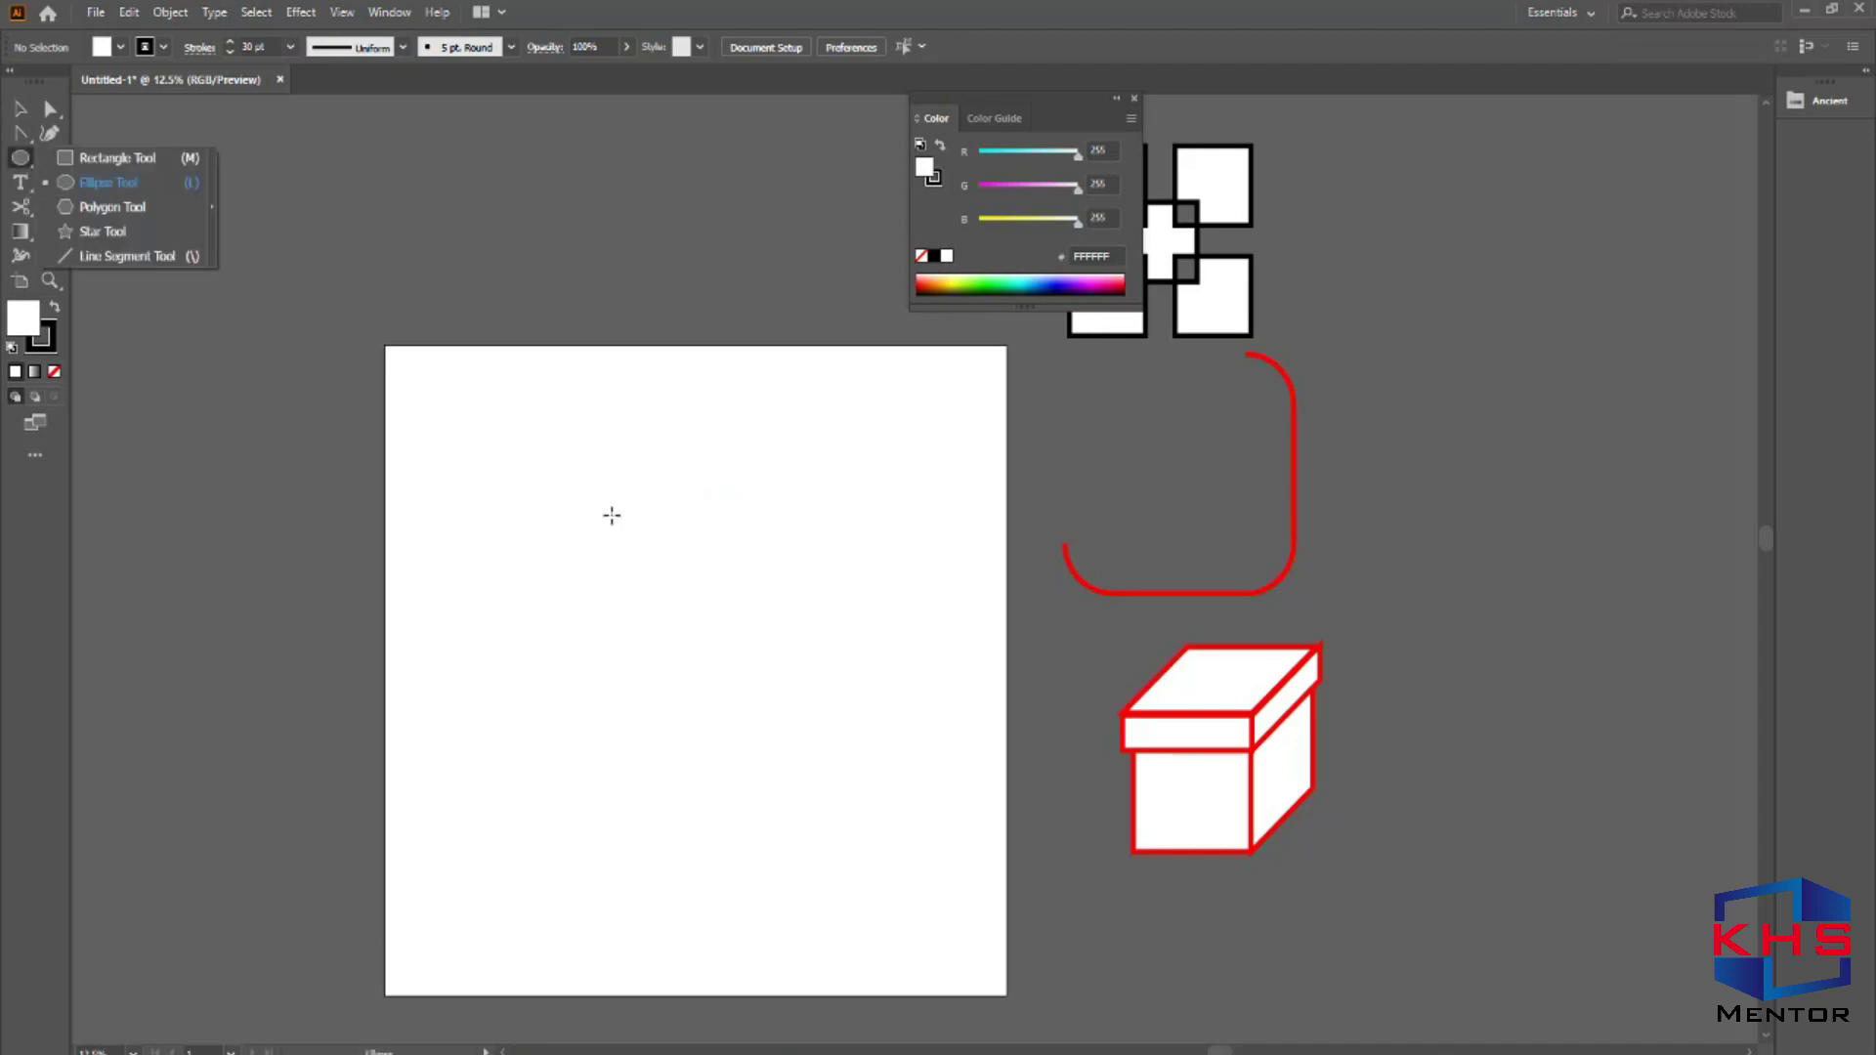
pyautogui.click(133, 185)
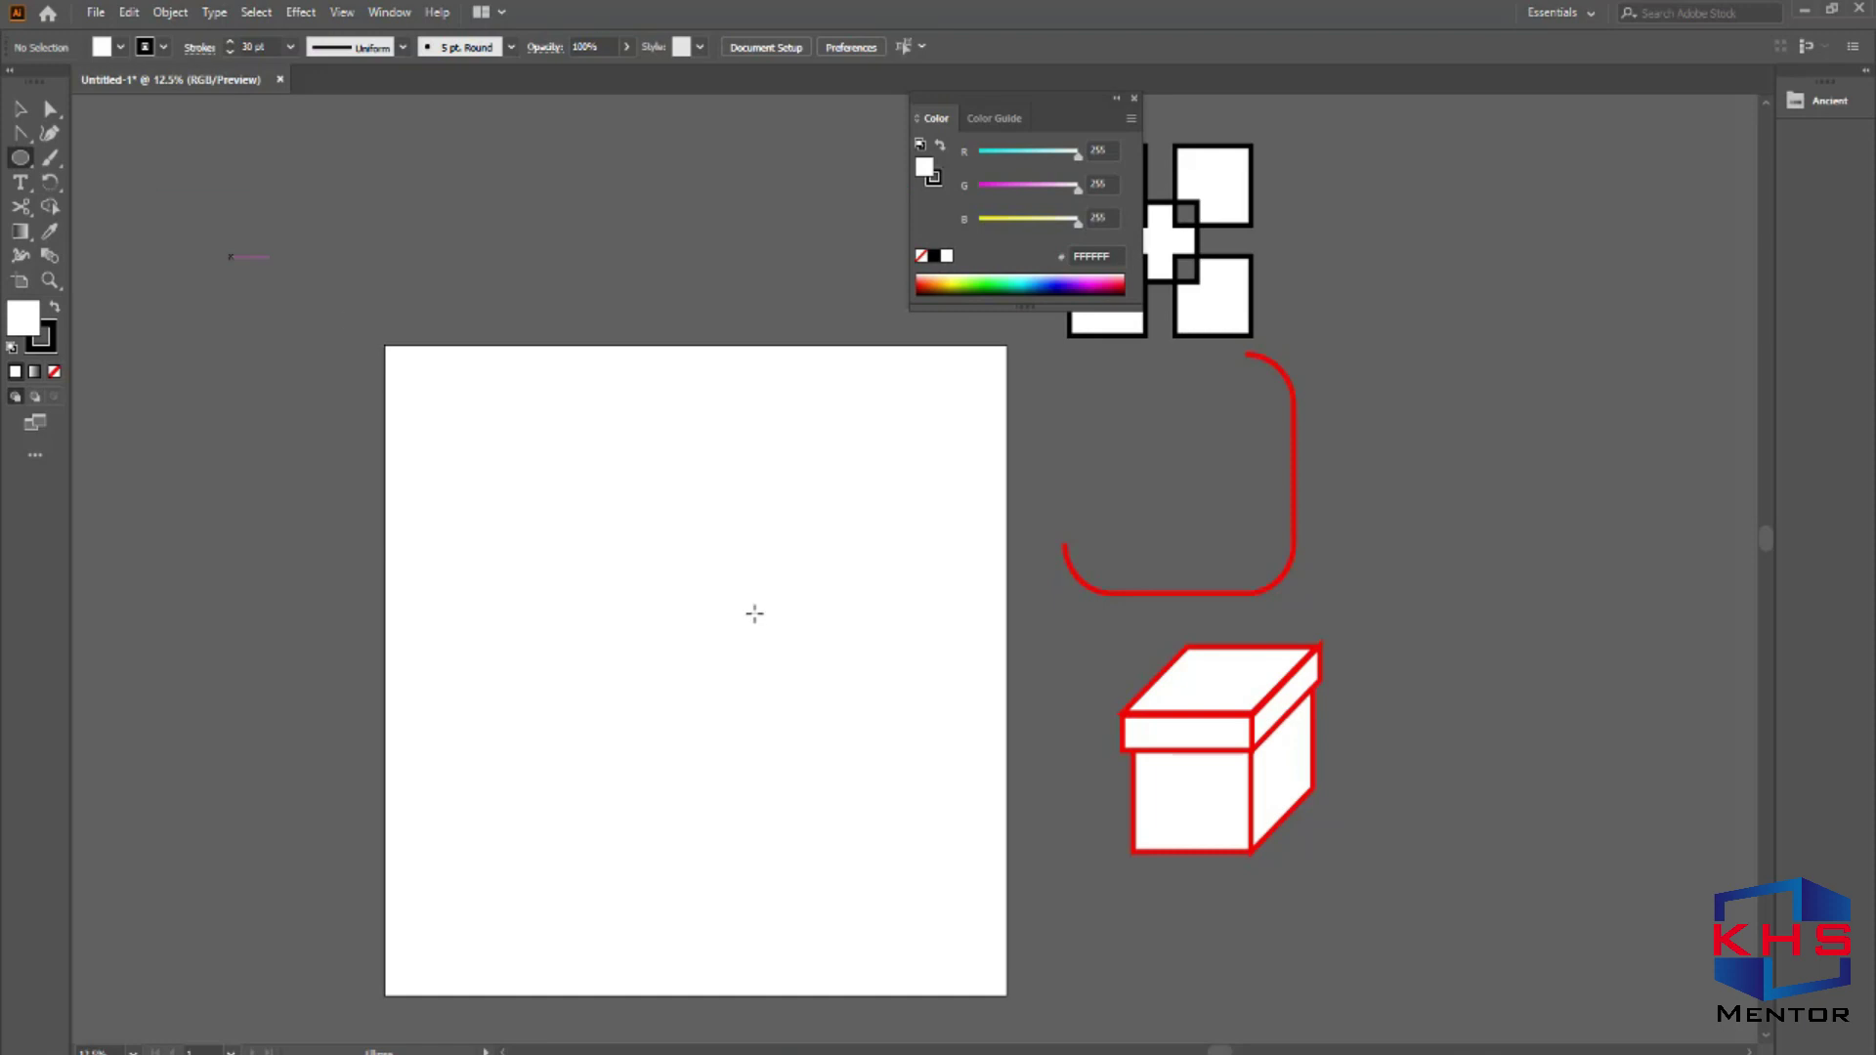
pyautogui.moveTo(564, 423)
pyautogui.mouseDown()
pyautogui.moveTo(746, 721)
pyautogui.moveTo(789, 742)
pyautogui.mouseUp()
pyautogui.press('v')
pyautogui.moveTo(794, 421); pyautogui.dragTo(780, 437)
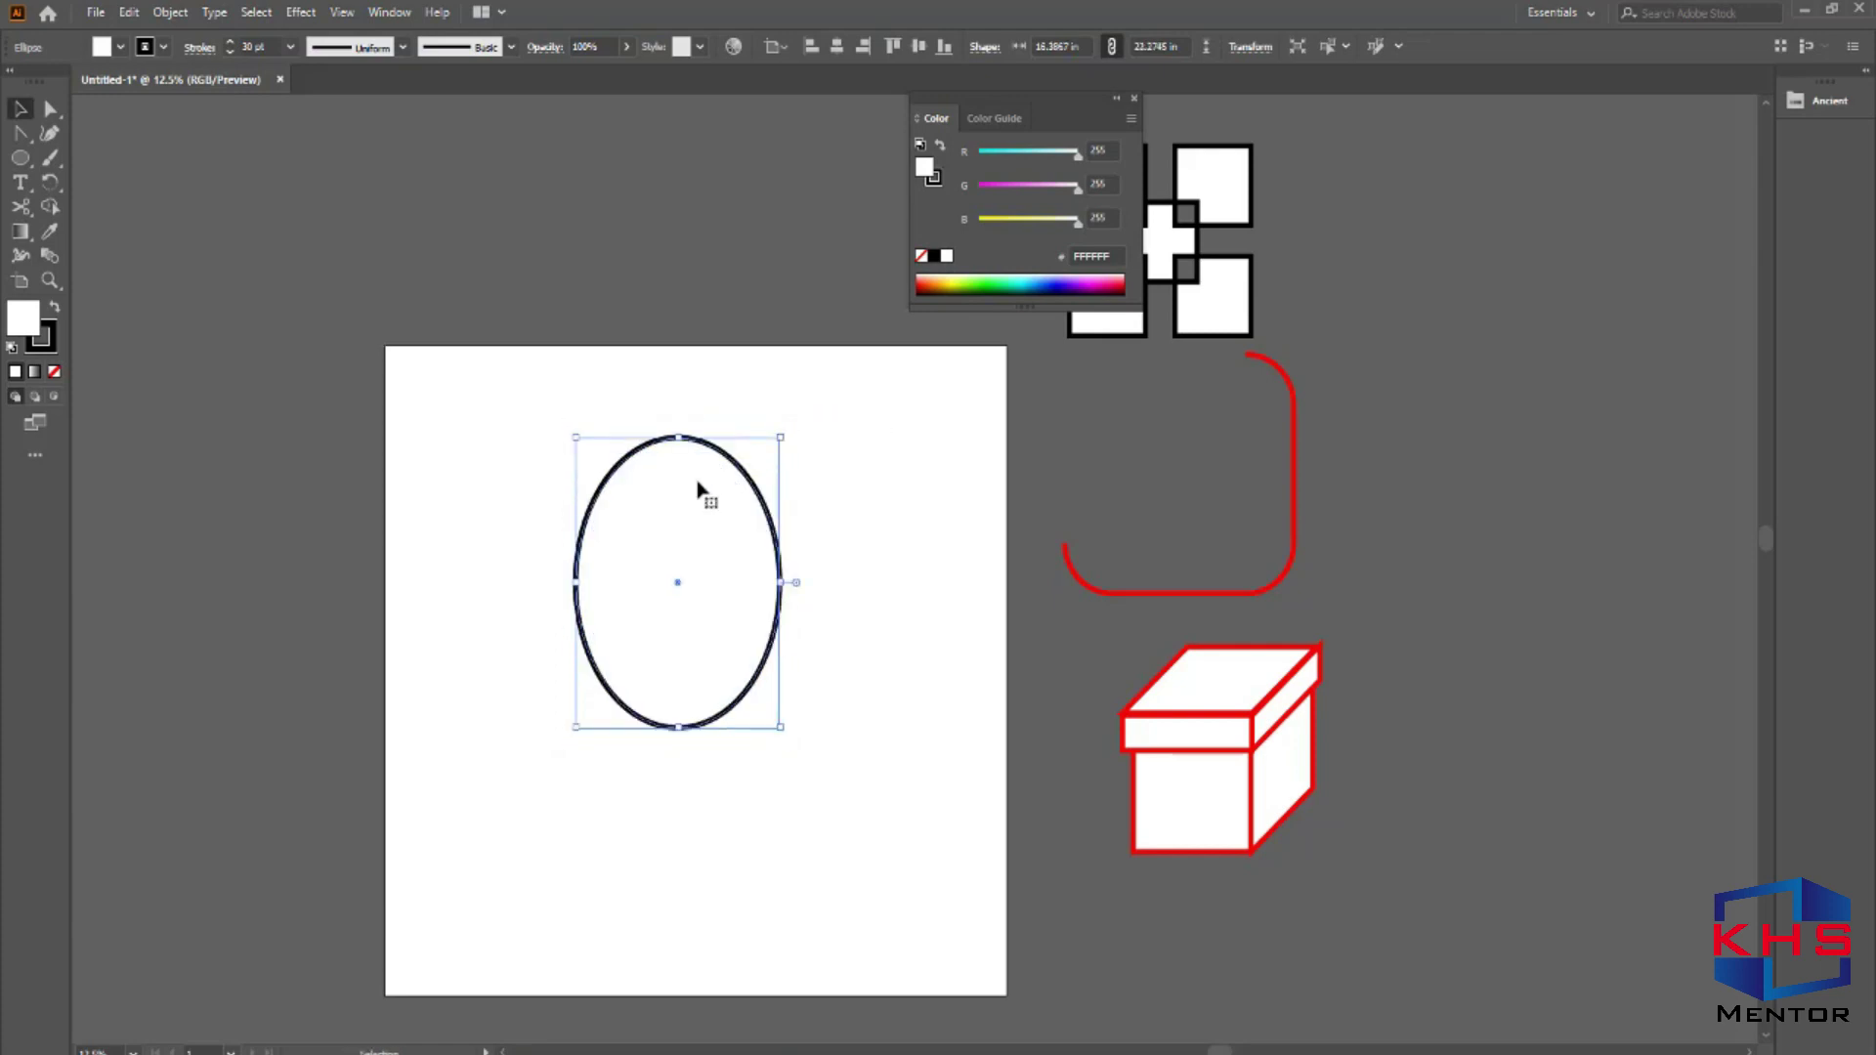
pyautogui.click(50, 113)
pyautogui.moveTo(858, 534); pyautogui.dragTo(547, 598)
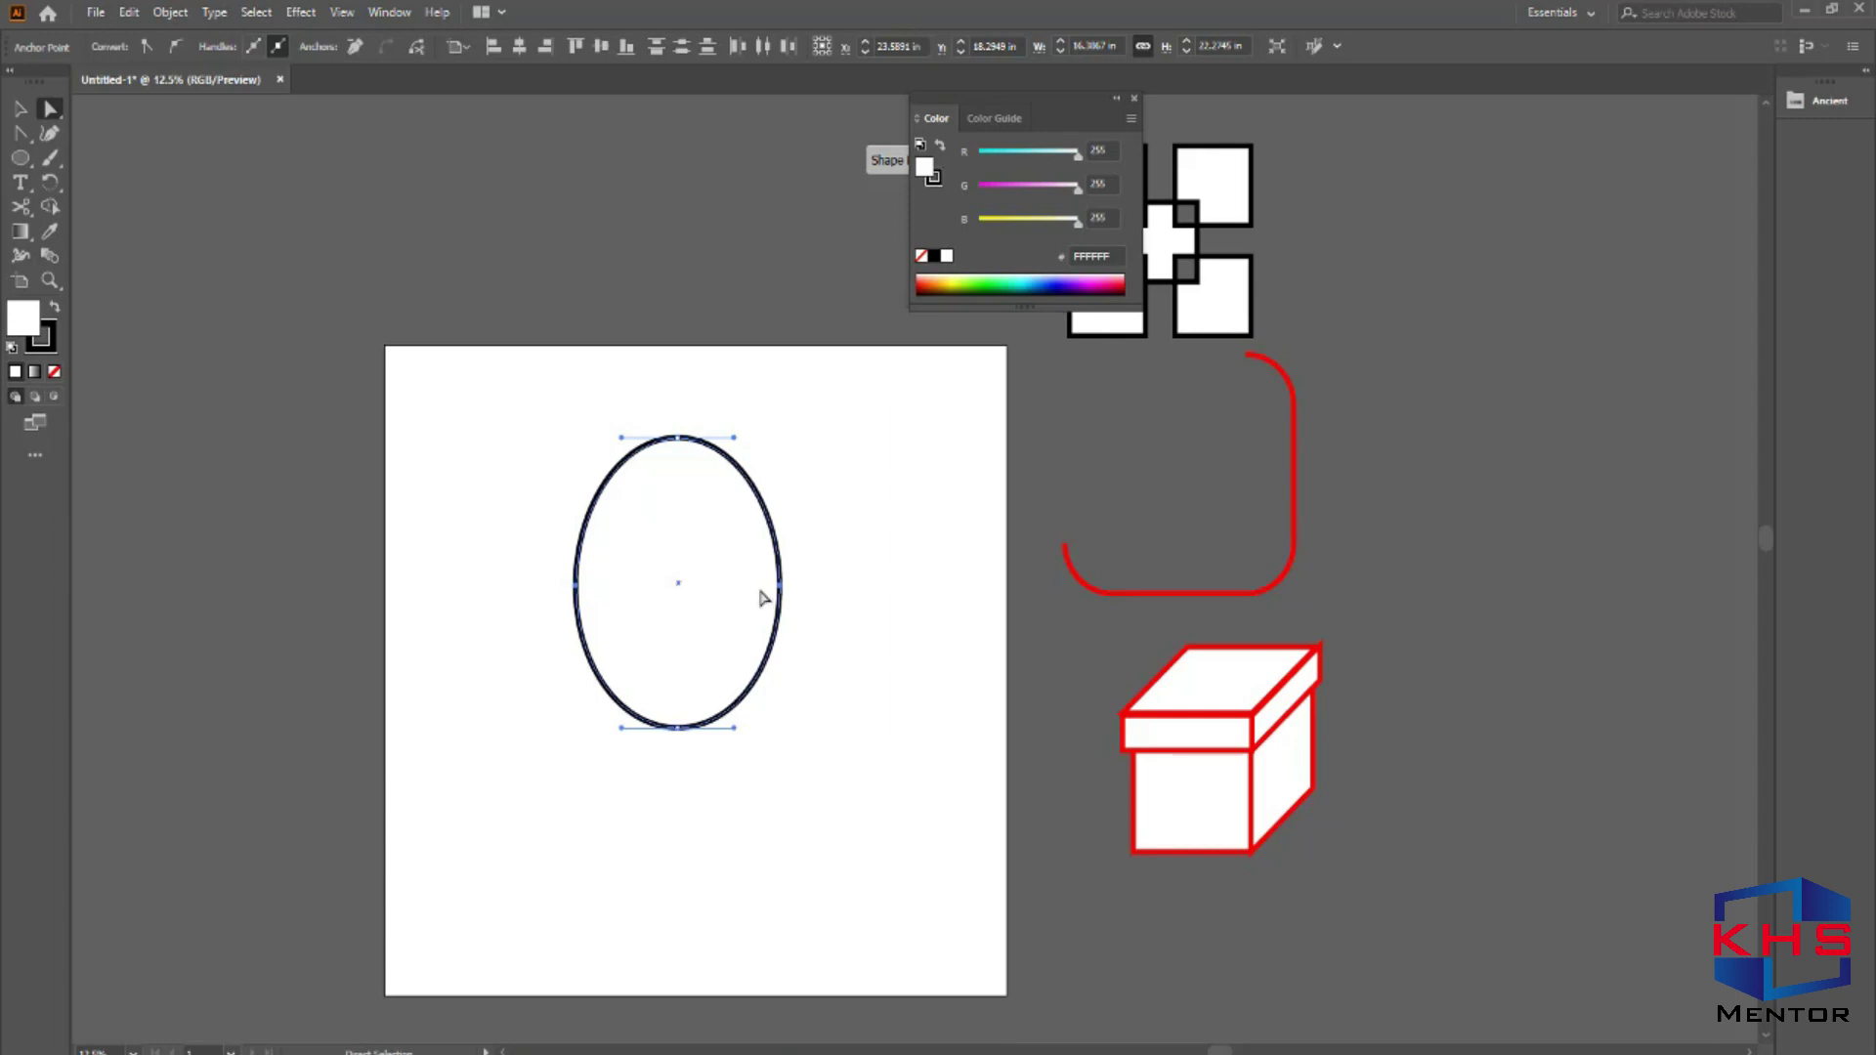
pyautogui.moveTo(782, 590); pyautogui.dragTo(784, 637)
pyautogui.hotkey('ctrl', 'z')
# Move the ellipse's two side anchors and bottom anchor straight down together to form an egg, and clear the selection.
pyautogui.moveTo(848, 528); pyautogui.dragTo(519, 771)
pyautogui.moveTo(782, 594); pyautogui.dragTo(792, 647)
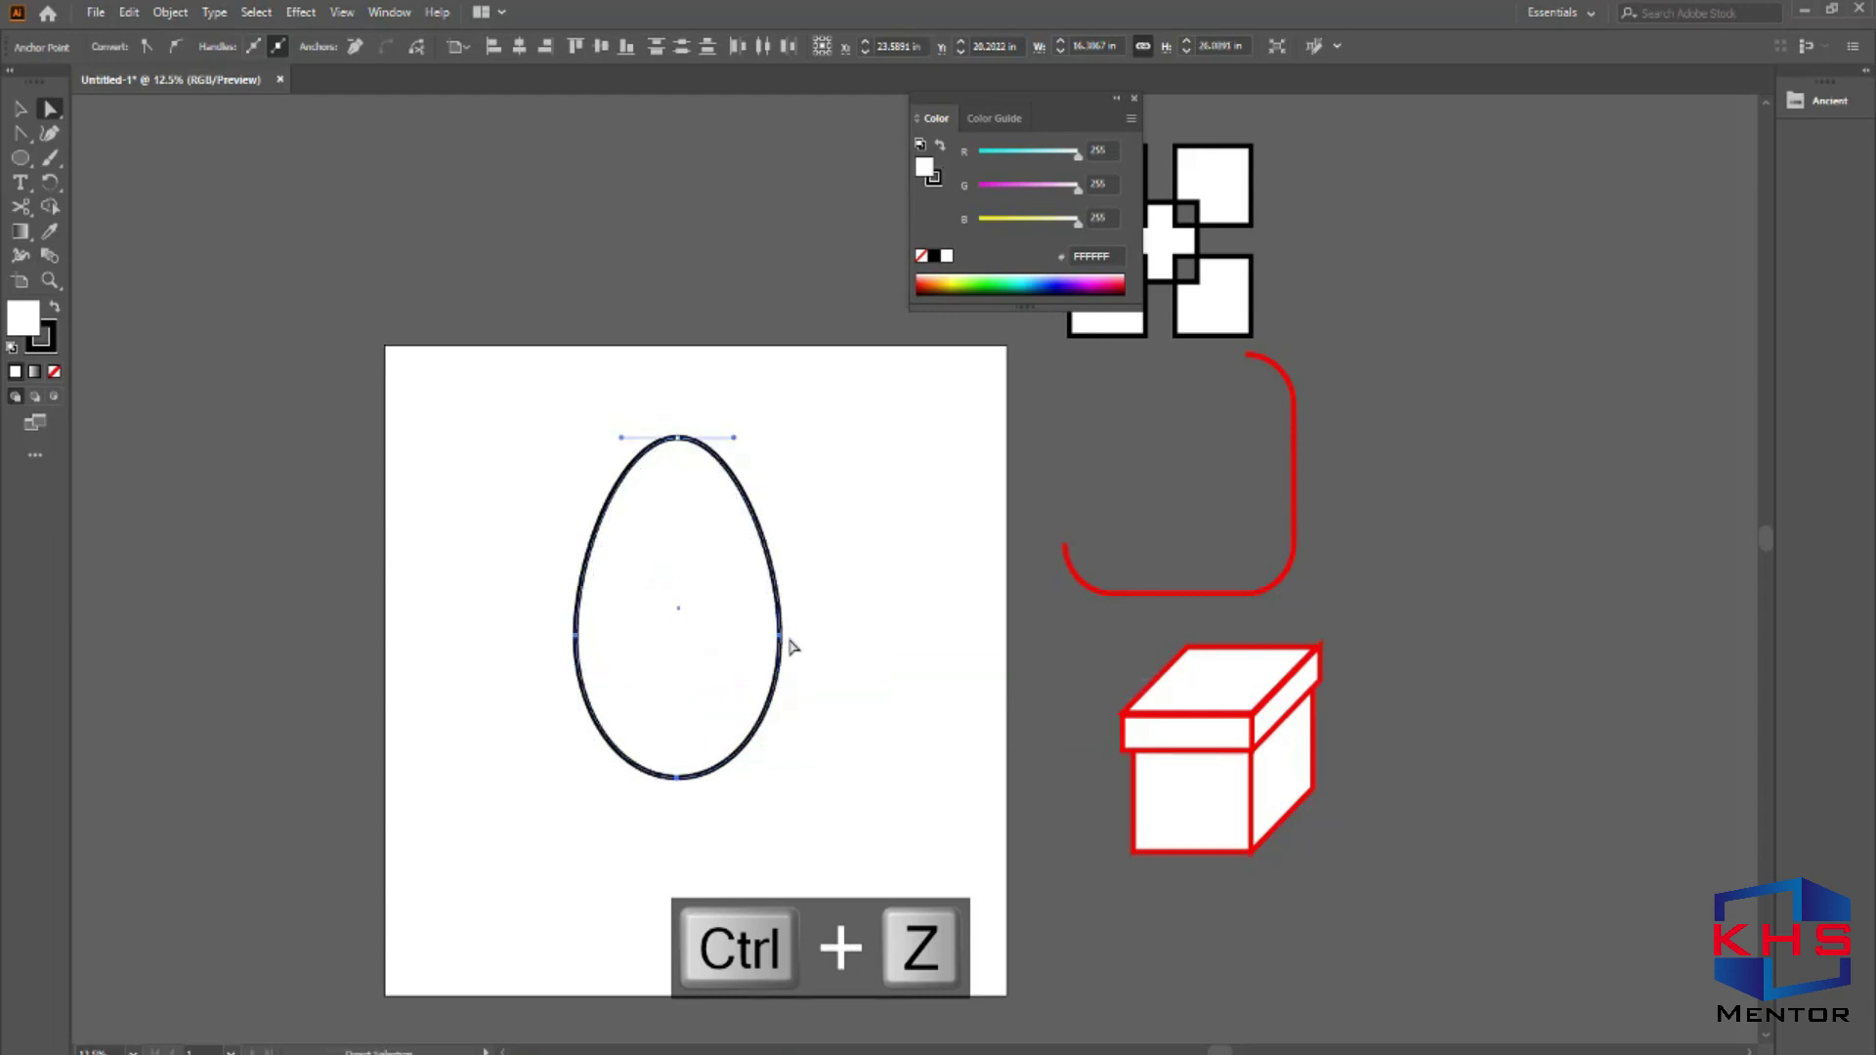
pyautogui.click(840, 583)
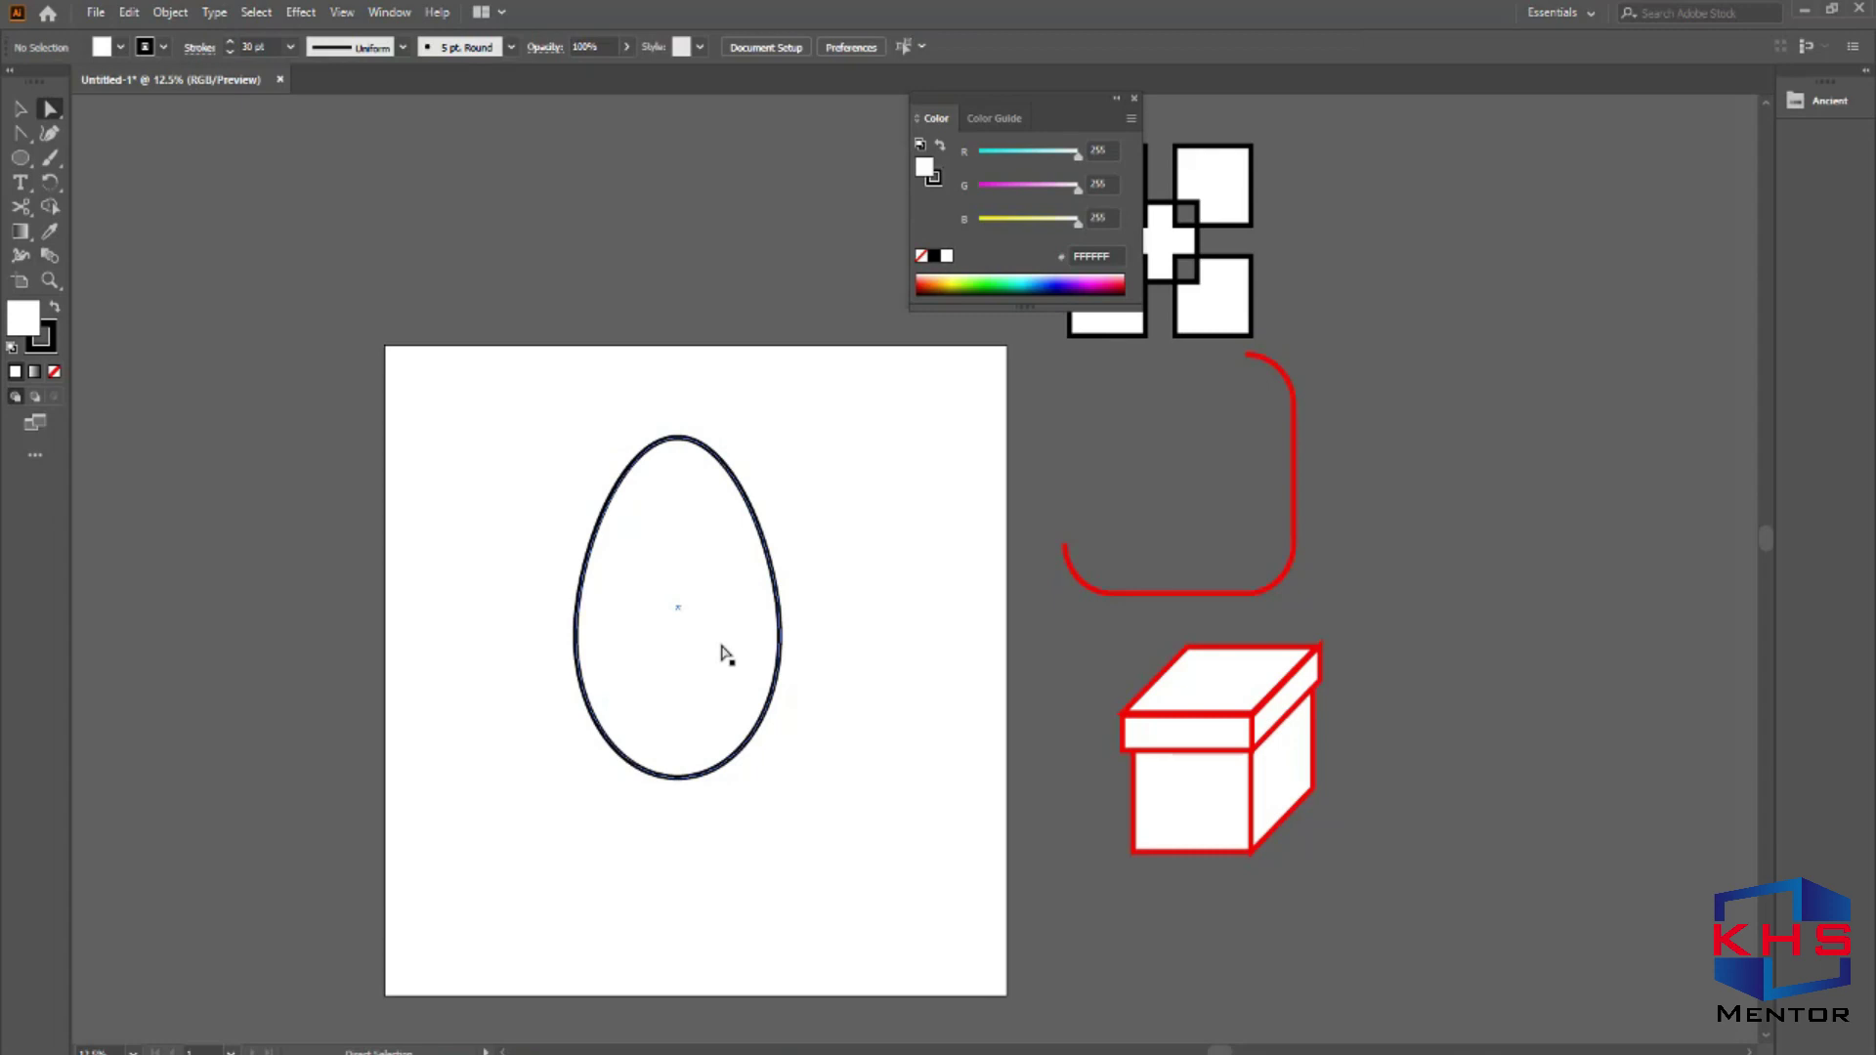
# Scale the egg down to about 10.5 by 16.7 in and move it off the artboard, inside the red curved line.
pyautogui.press('v')
pyautogui.moveTo(768, 440); pyautogui.dragTo(744, 500)
pyautogui.moveTo(744, 636); pyautogui.dragTo(1212, 486)
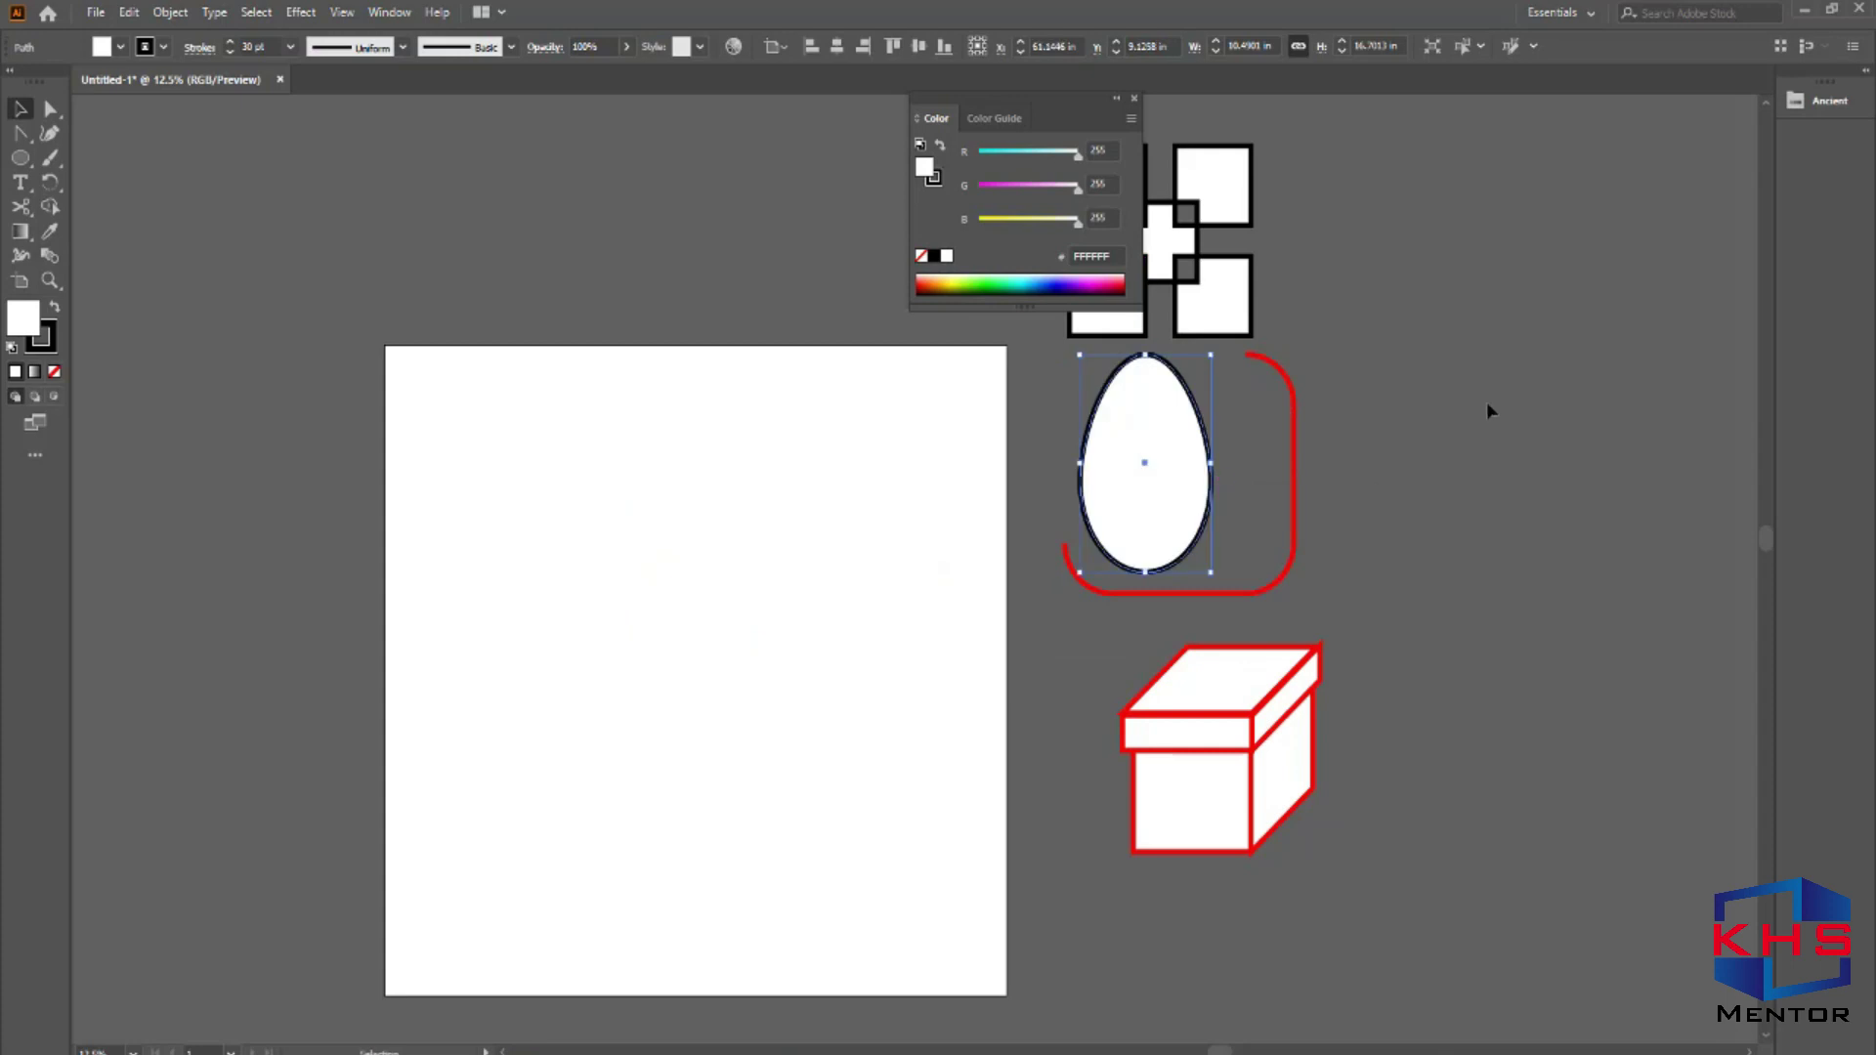
pyautogui.click(1258, 469)
# Draw a new ellipse about 22.7 by 32.5 in on the artboard and directly select only its right anchor point.
pyautogui.moveTo(925, 423); pyautogui.dragTo(852, 365)
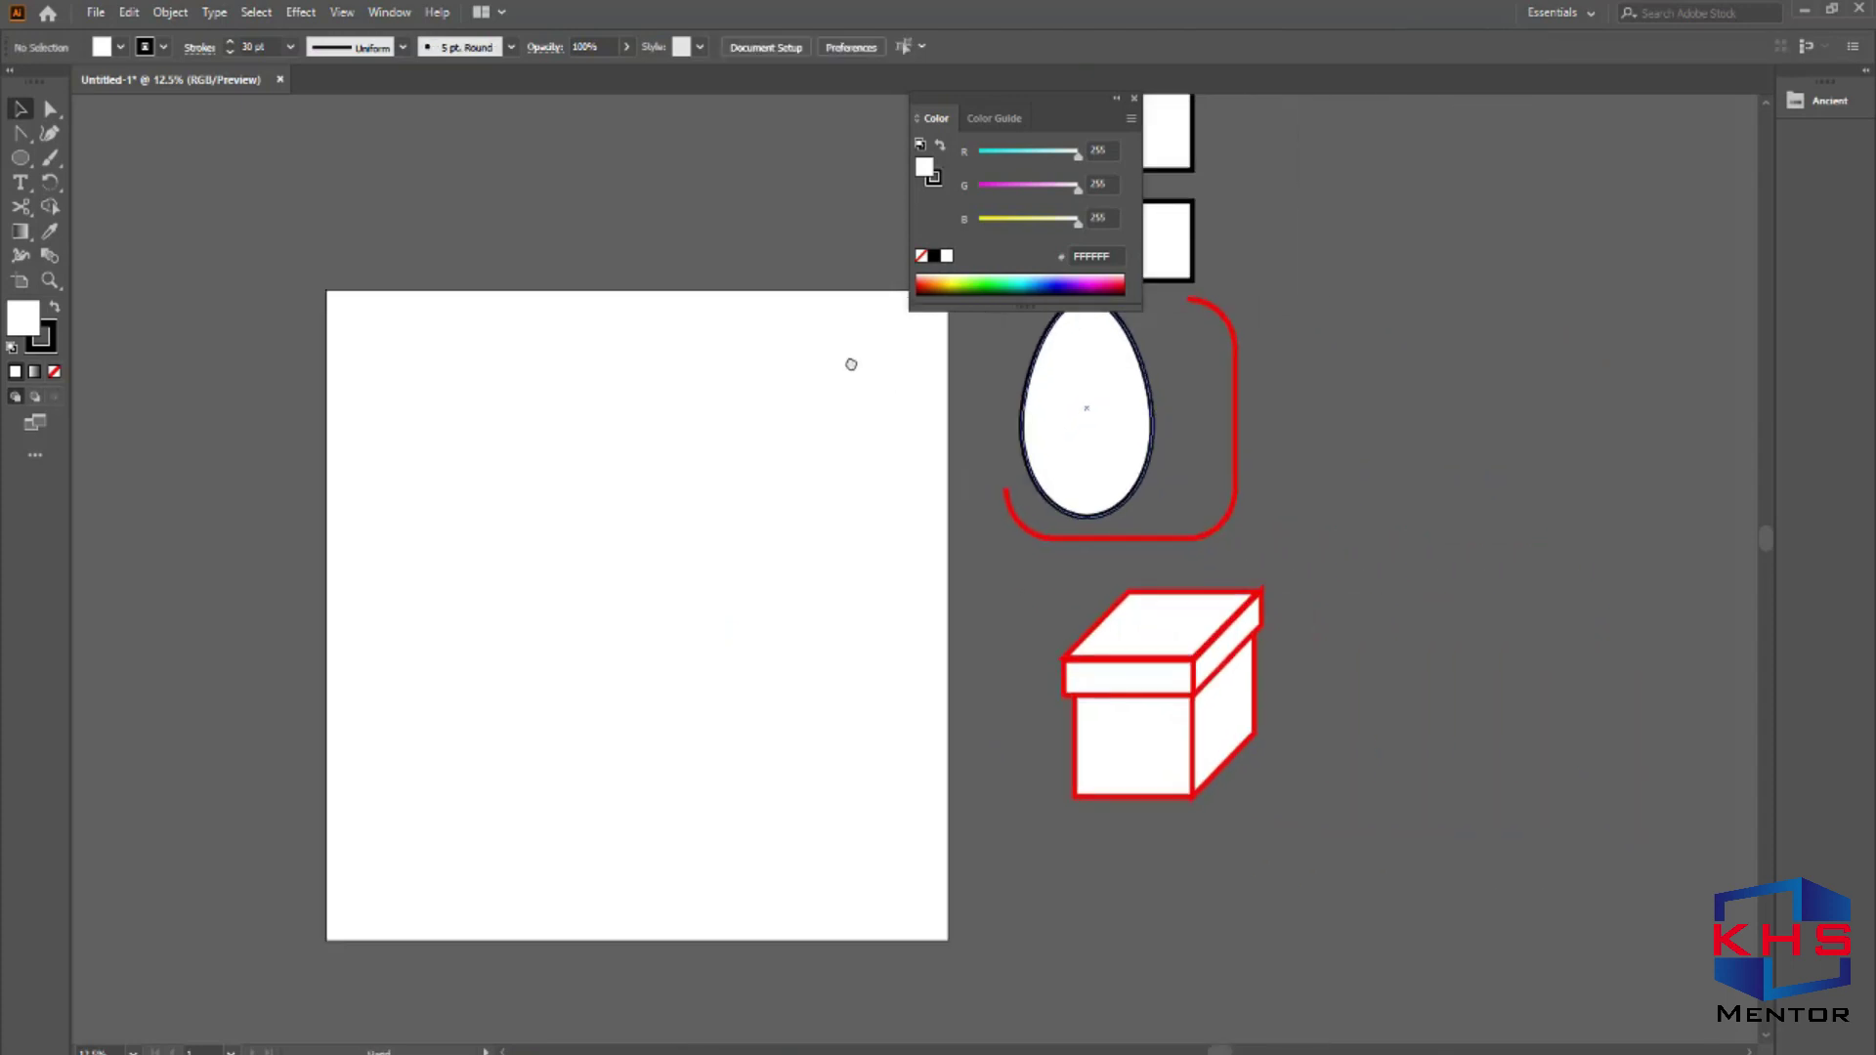
pyautogui.moveTo(918, 423); pyautogui.dragTo(964, 469)
pyautogui.click(19, 162)
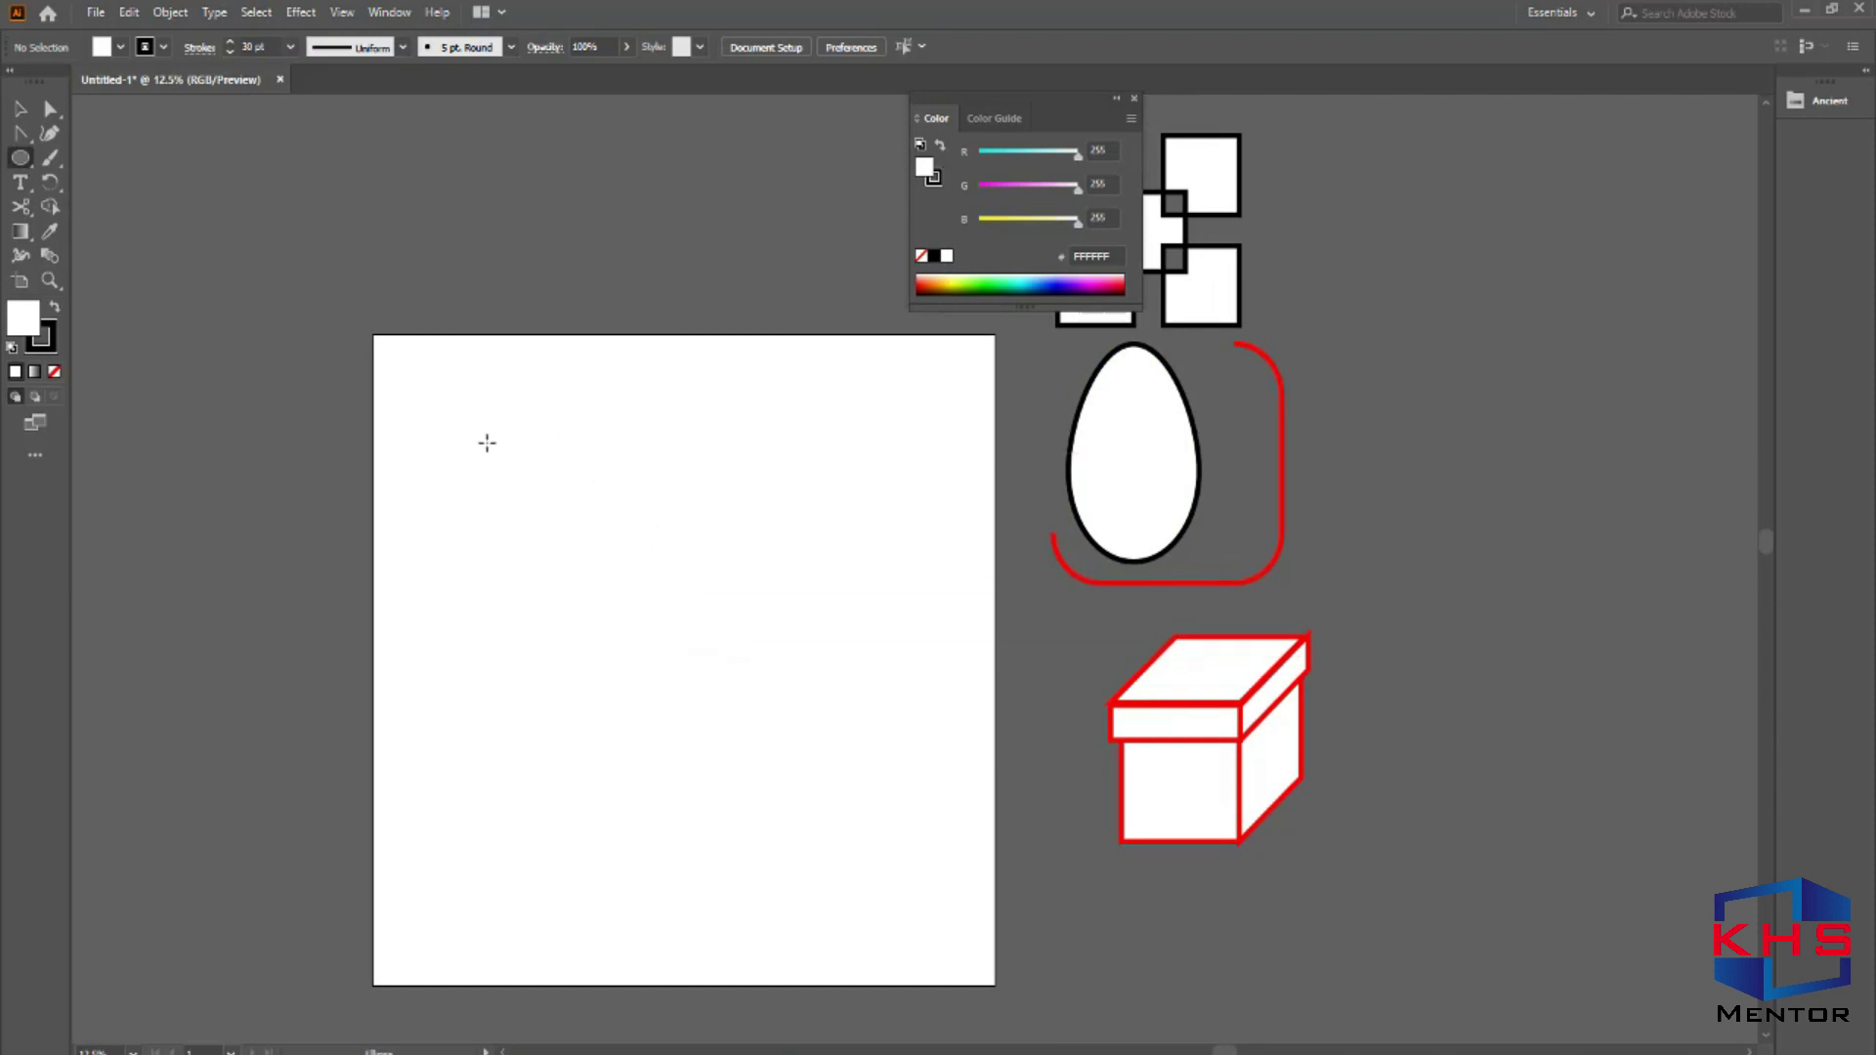
pyautogui.moveTo(525, 401)
pyautogui.mouseDown()
pyautogui.moveTo(686, 735)
pyautogui.moveTo(808, 824)
pyautogui.mouseUp()
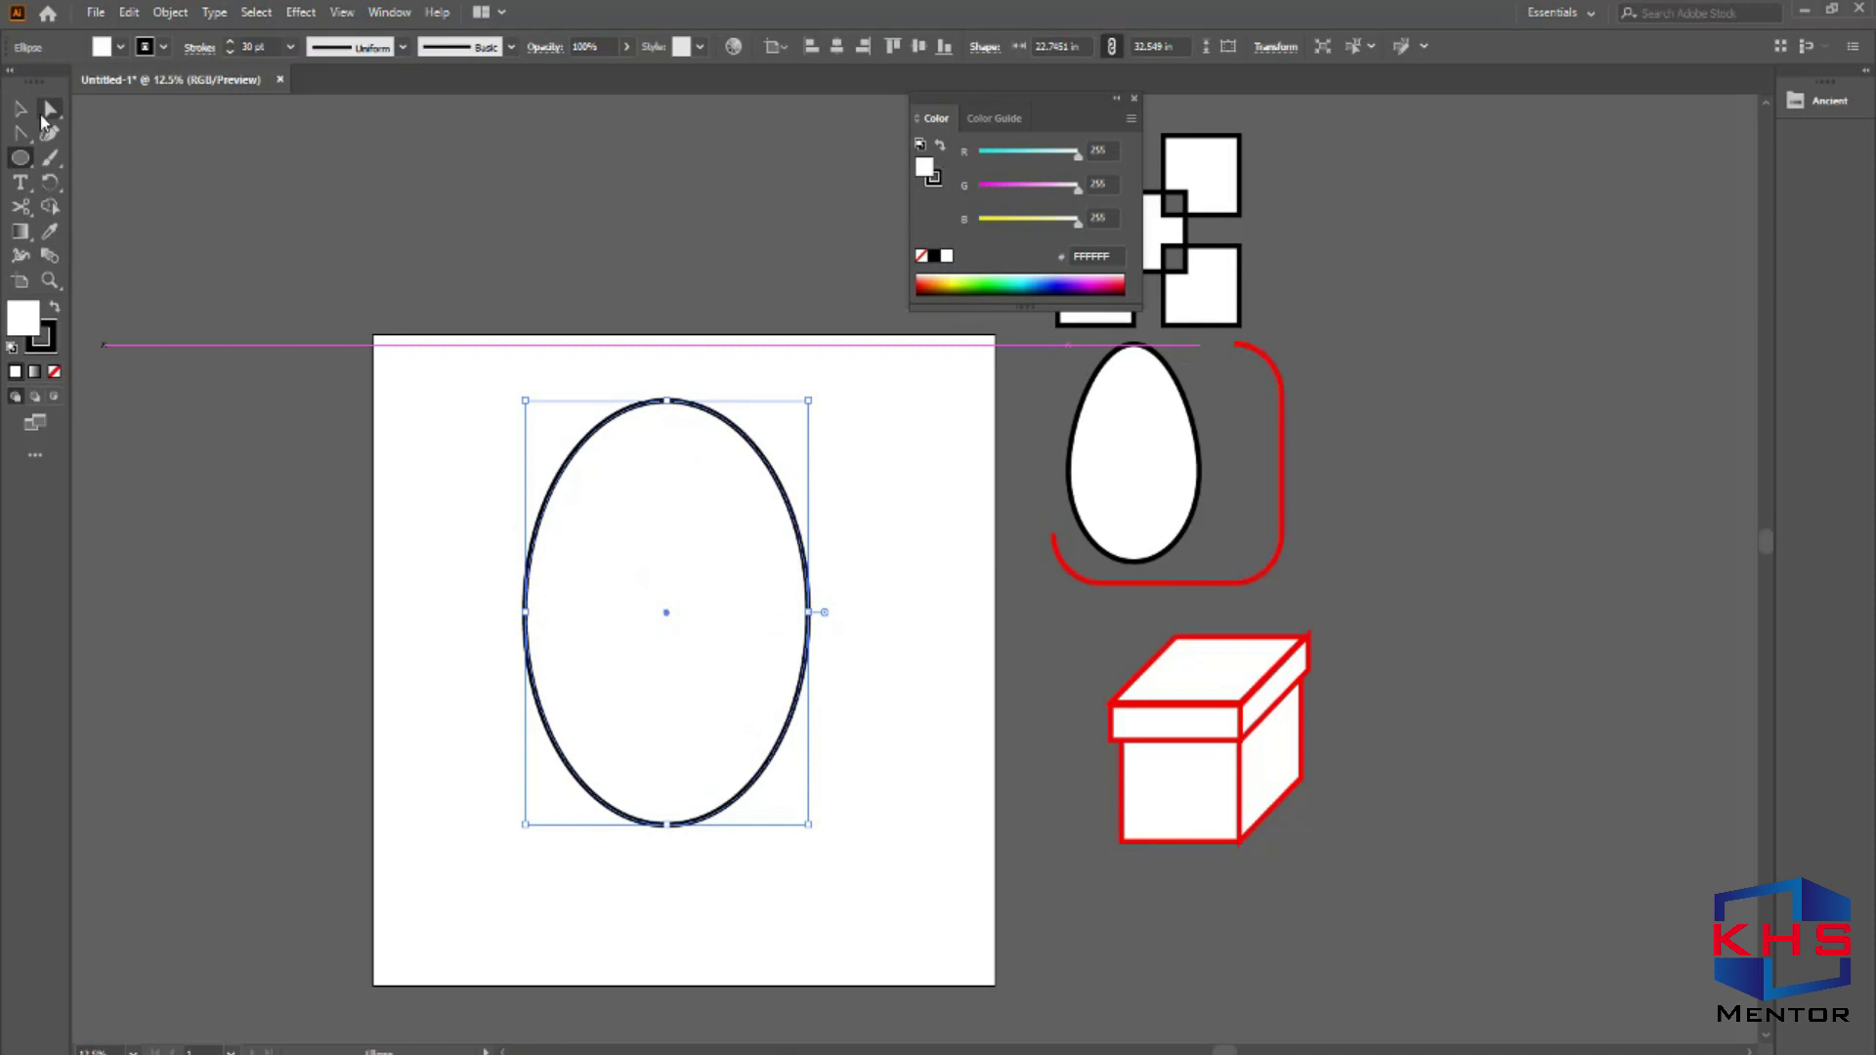
pyautogui.click(40, 113)
pyautogui.moveTo(878, 584); pyautogui.dragTo(782, 638)
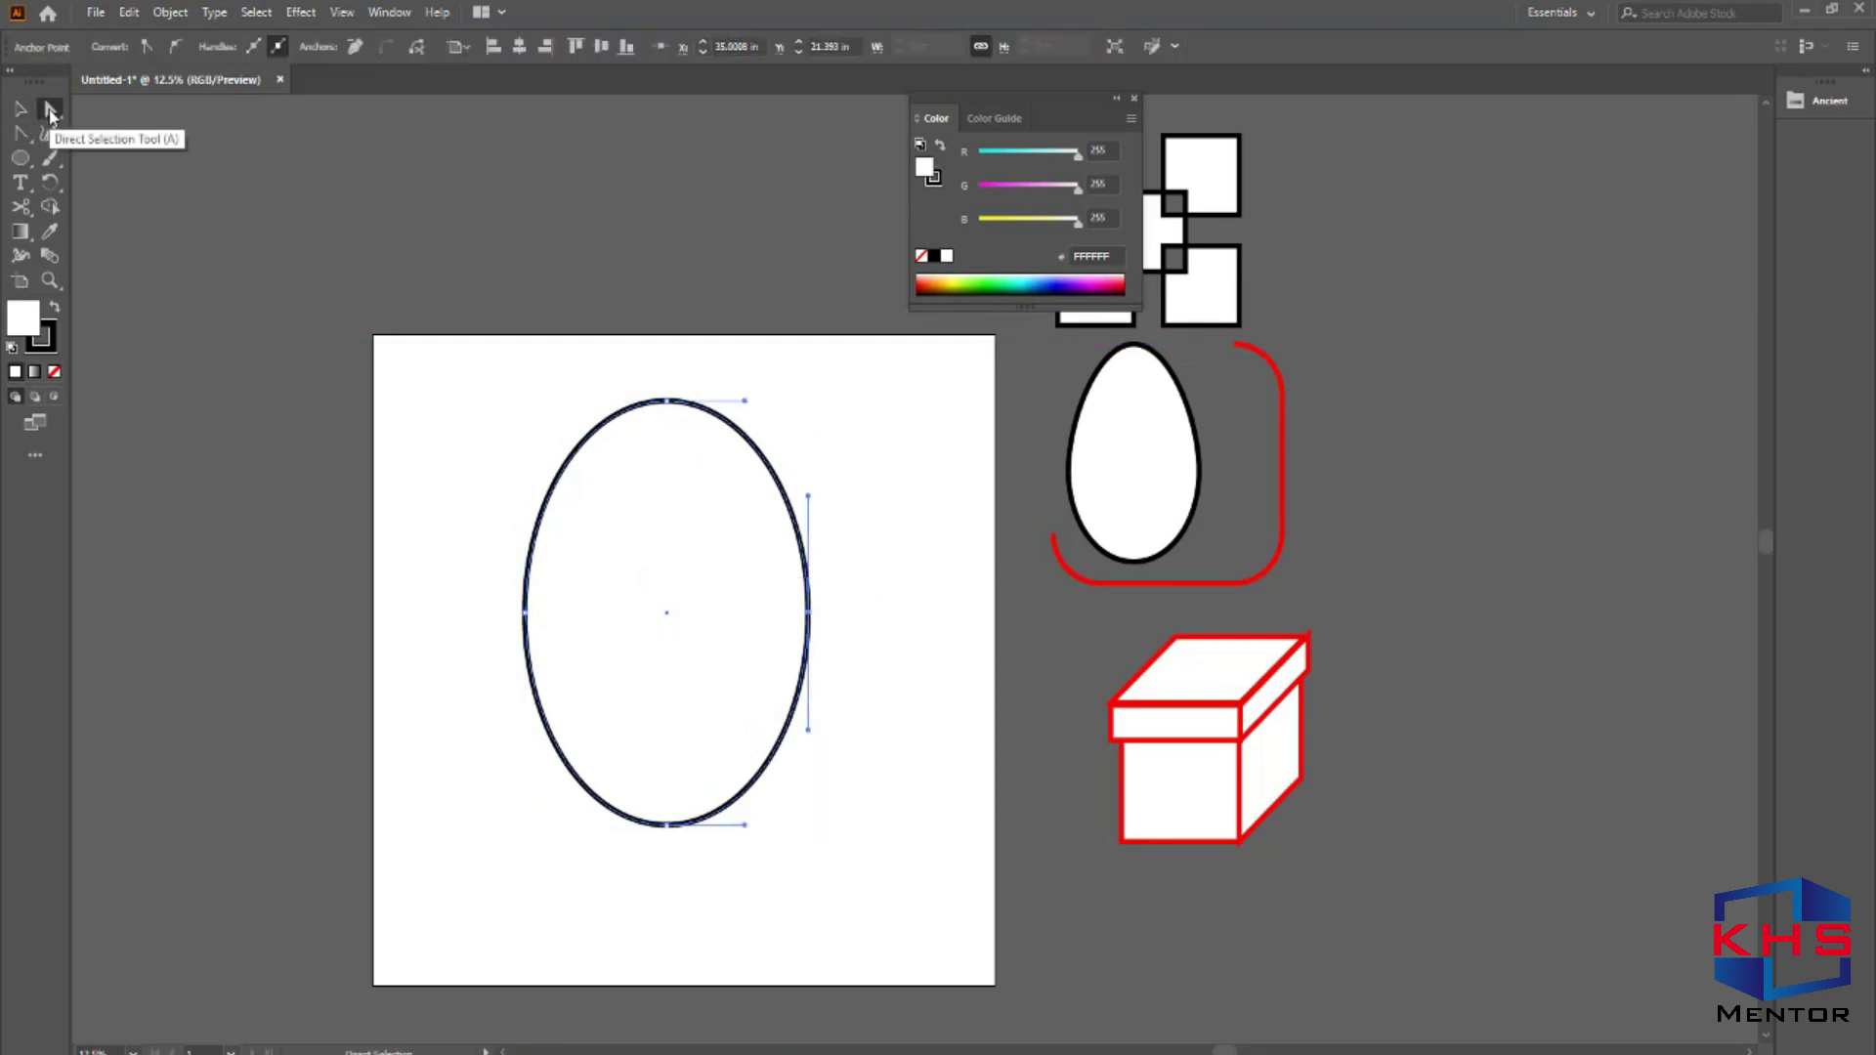
pyautogui.moveTo(876, 558); pyautogui.dragTo(777, 641)
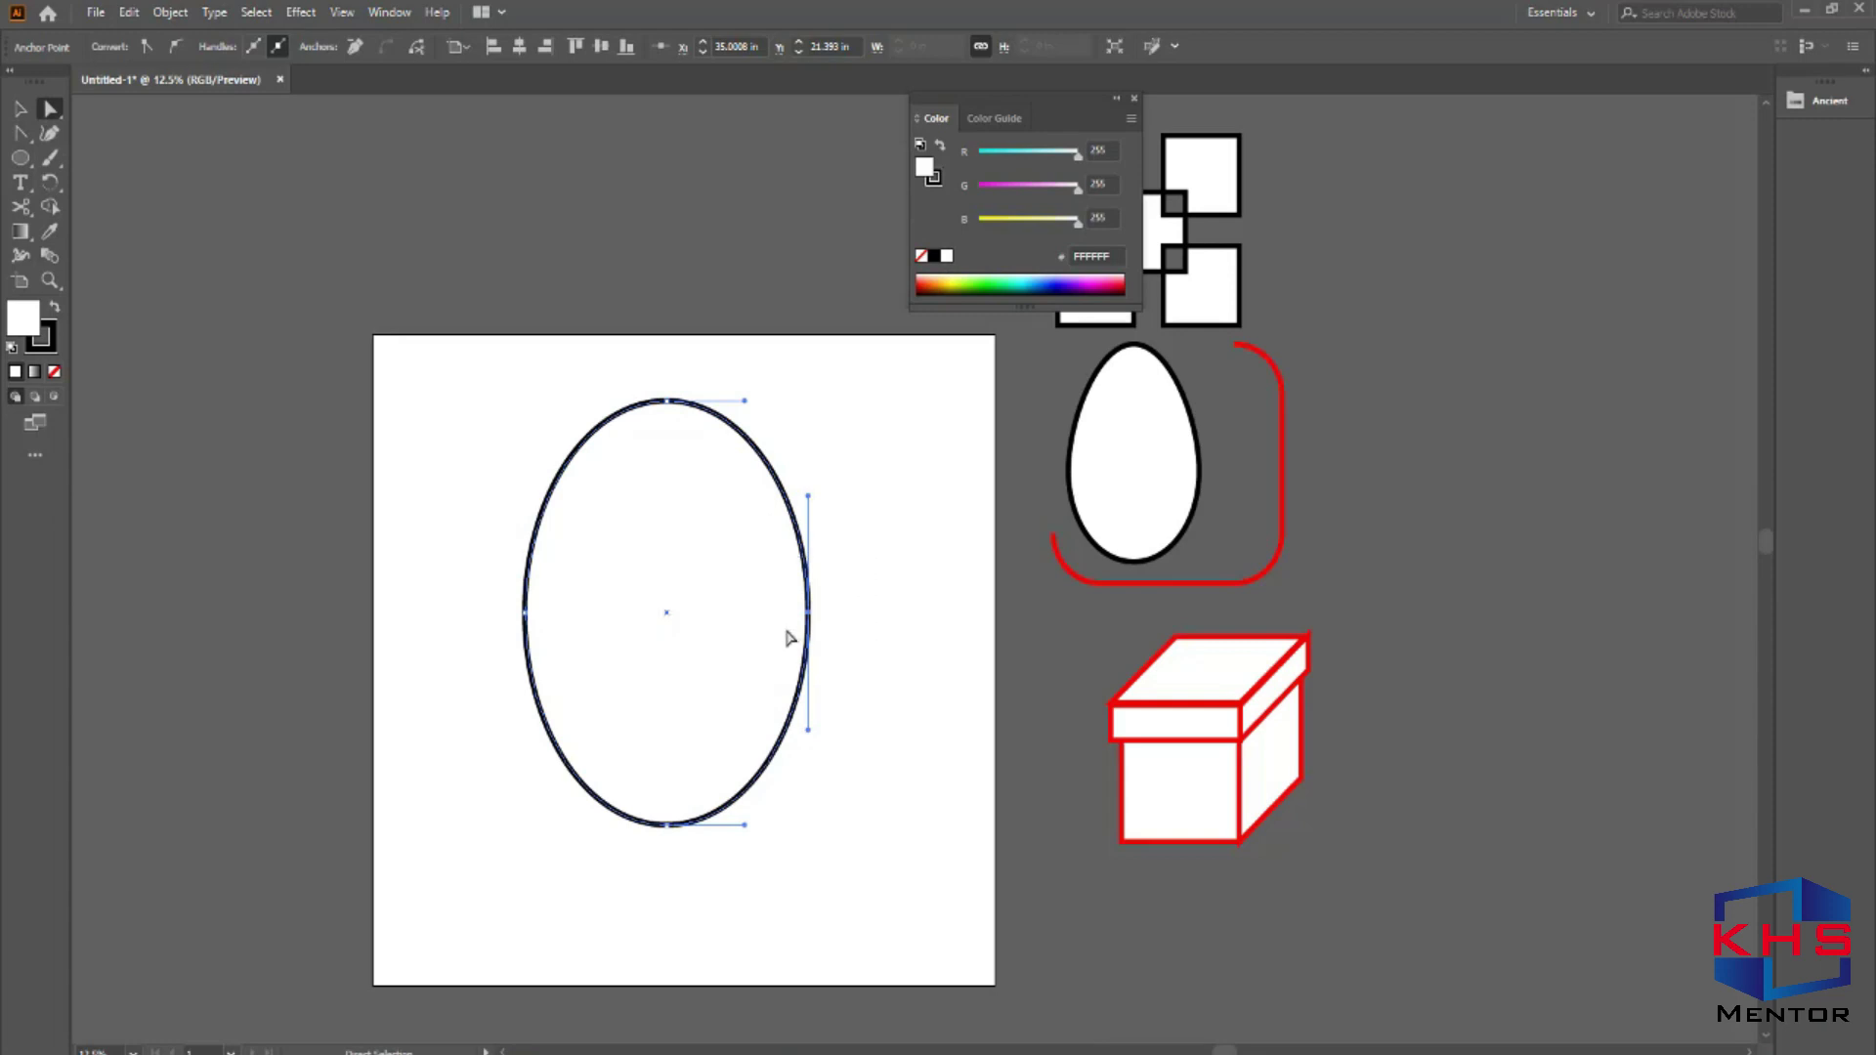
# Shift the right anchor inward with its lower handle angled in, and tilt the bottom anchor's right handle upward for a kidney-like outline.
pyautogui.moveTo(809, 730); pyautogui.dragTo(677, 702)
pyautogui.moveTo(901, 549); pyautogui.dragTo(872, 526)
pyautogui.moveTo(811, 611); pyautogui.dragTo(749, 611)
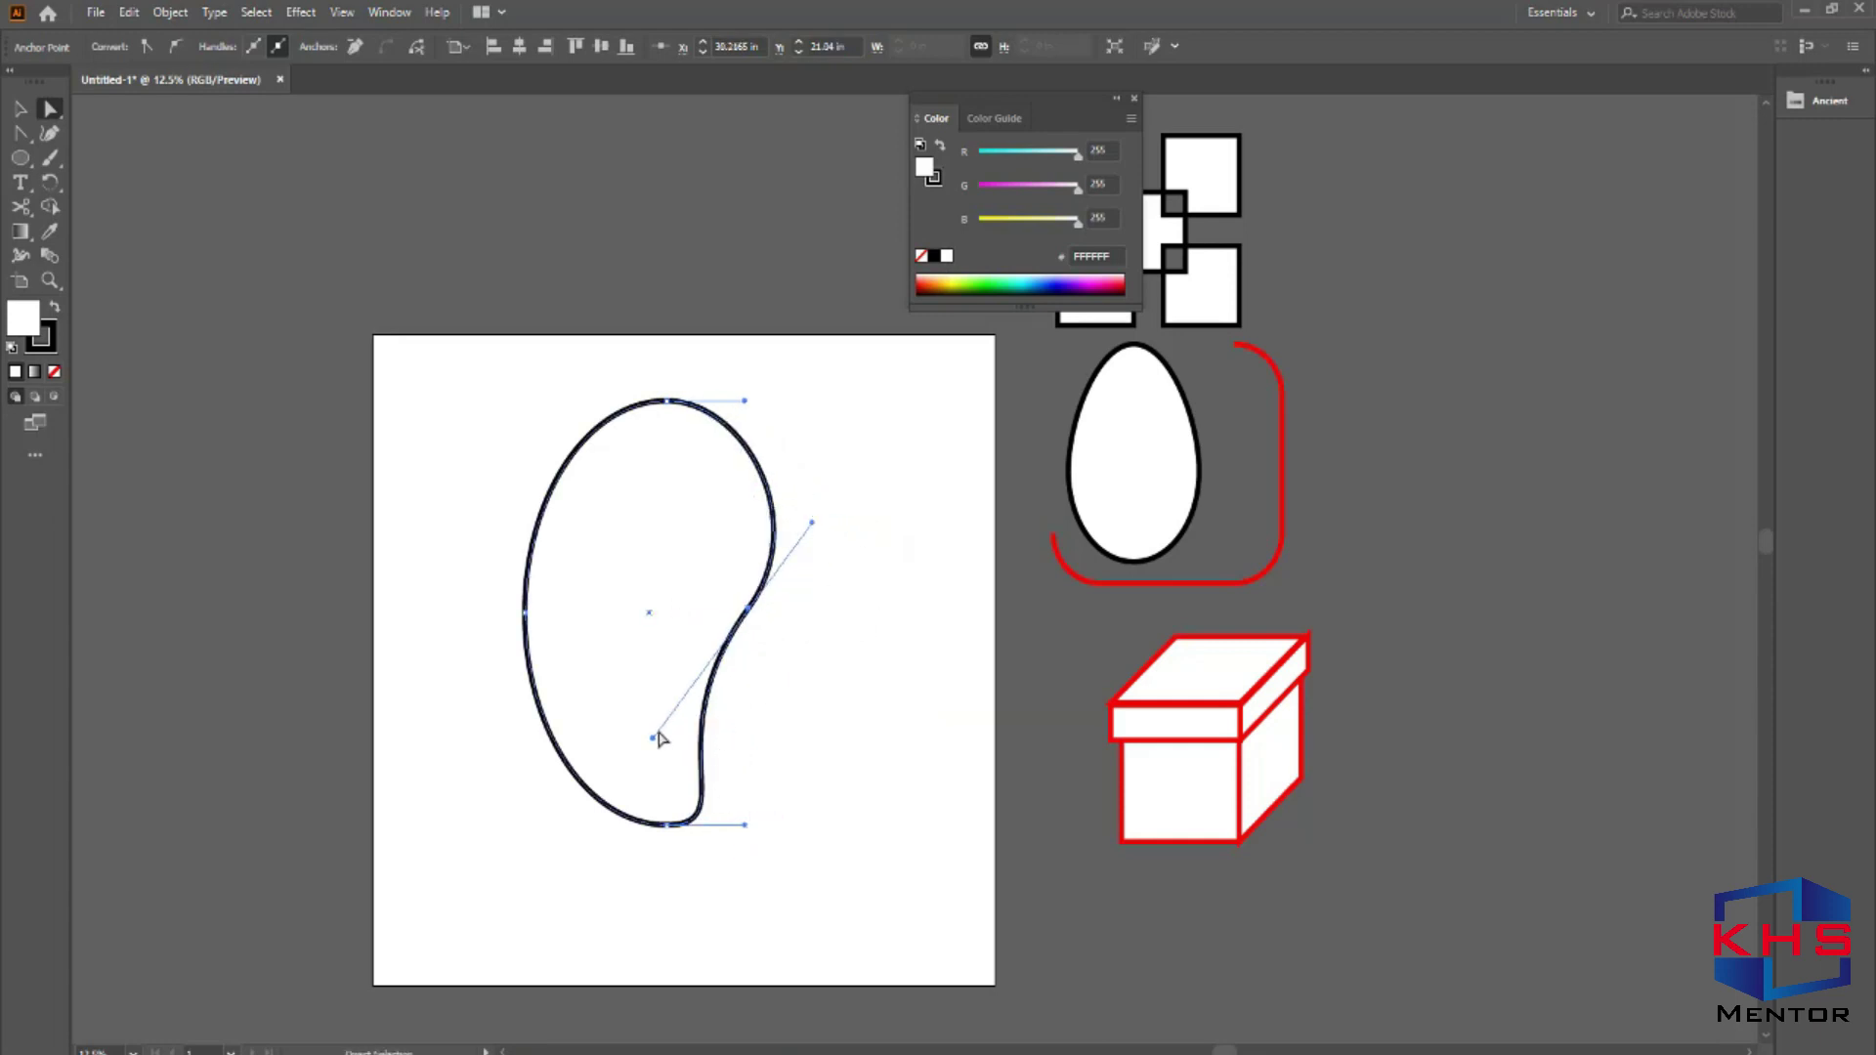
pyautogui.moveTo(655, 737); pyautogui.dragTo(694, 740)
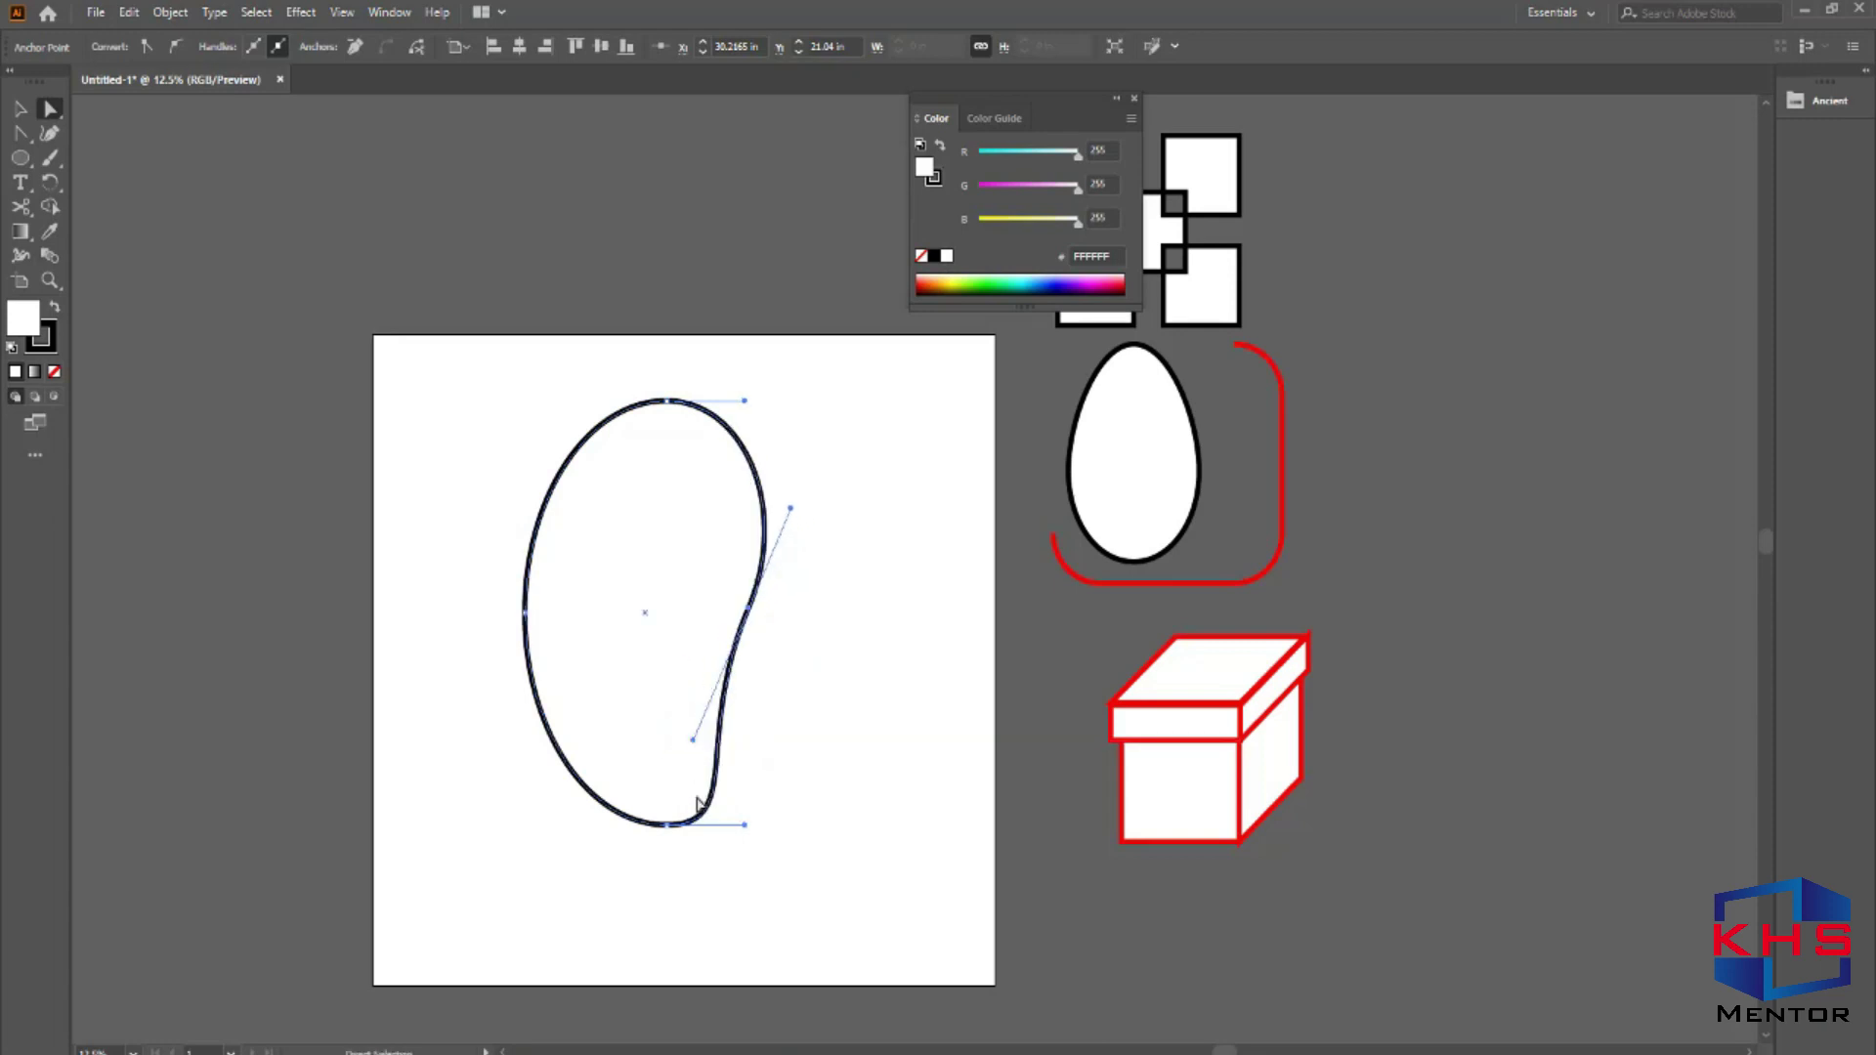
pyautogui.moveTo(740, 827); pyautogui.dragTo(749, 791)
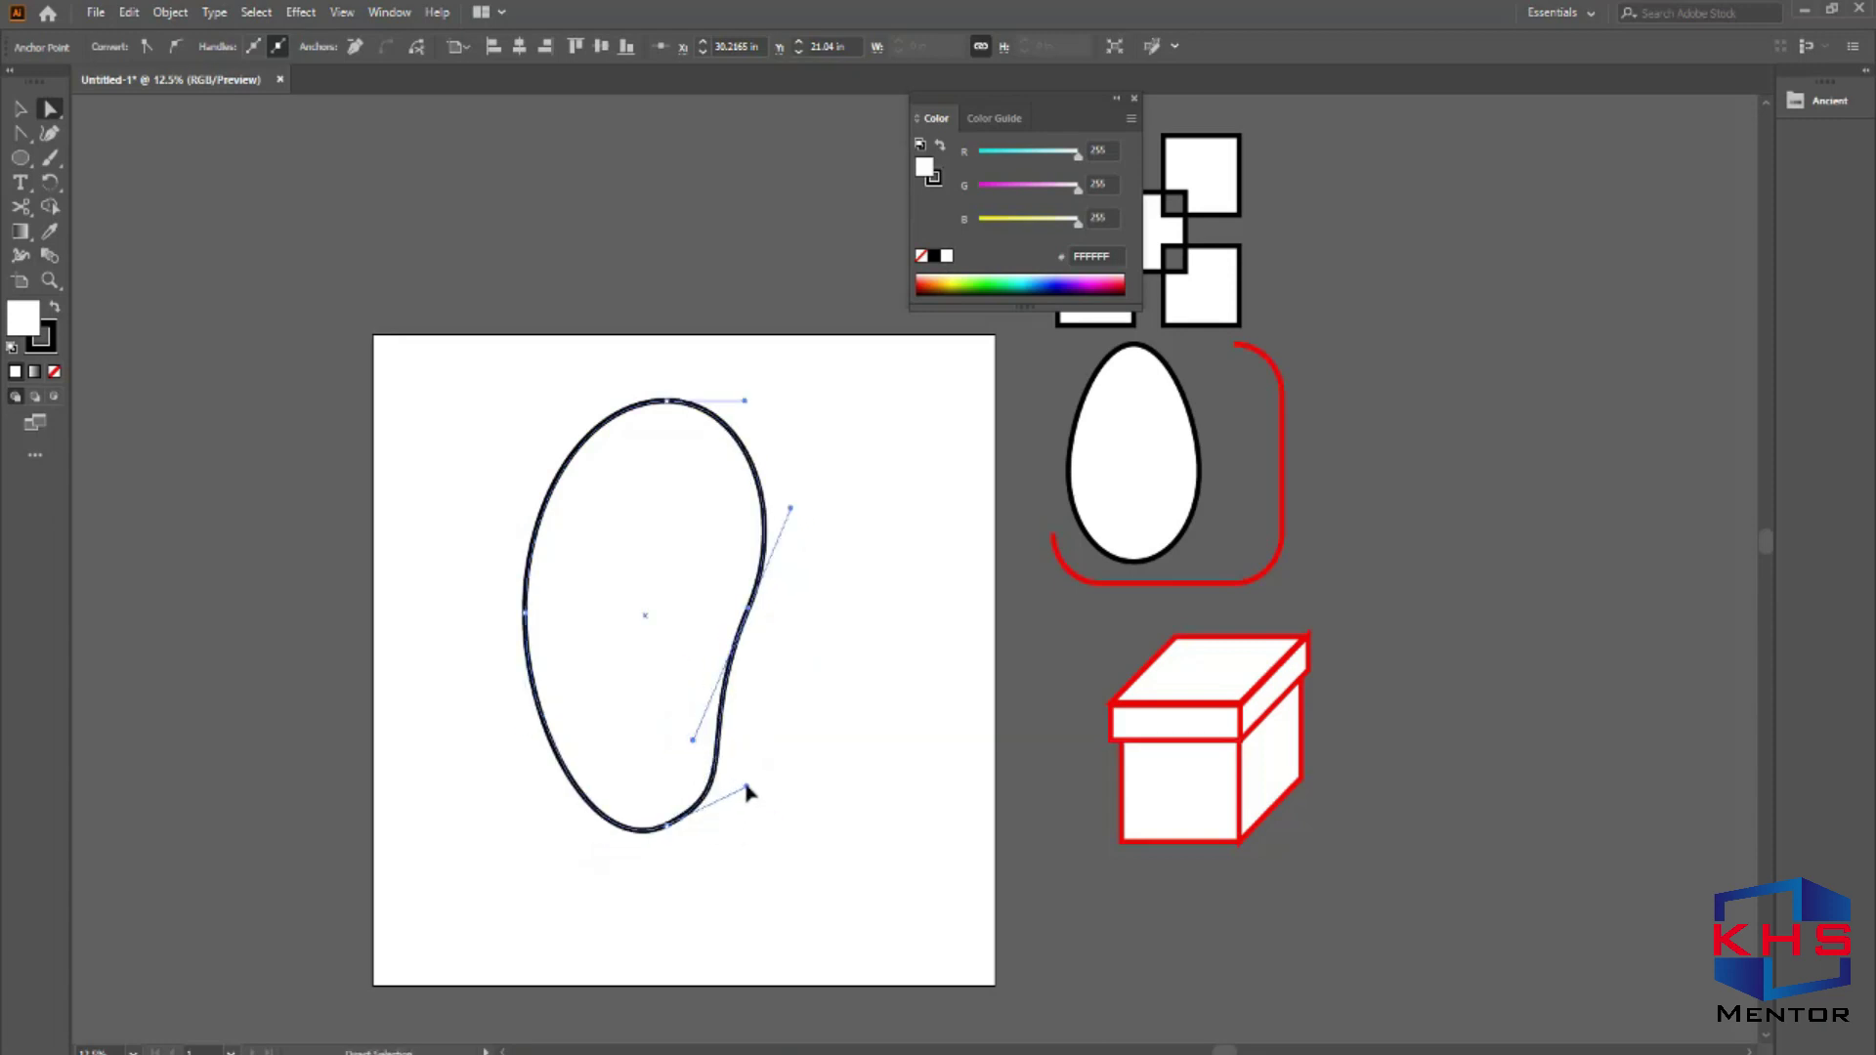
pyautogui.click(837, 703)
# Move the kidney-like shape to the artboard's left side and draw a rectangle about 9.7 by 13 in beside it, ready for direct selection.
pyautogui.press('v')
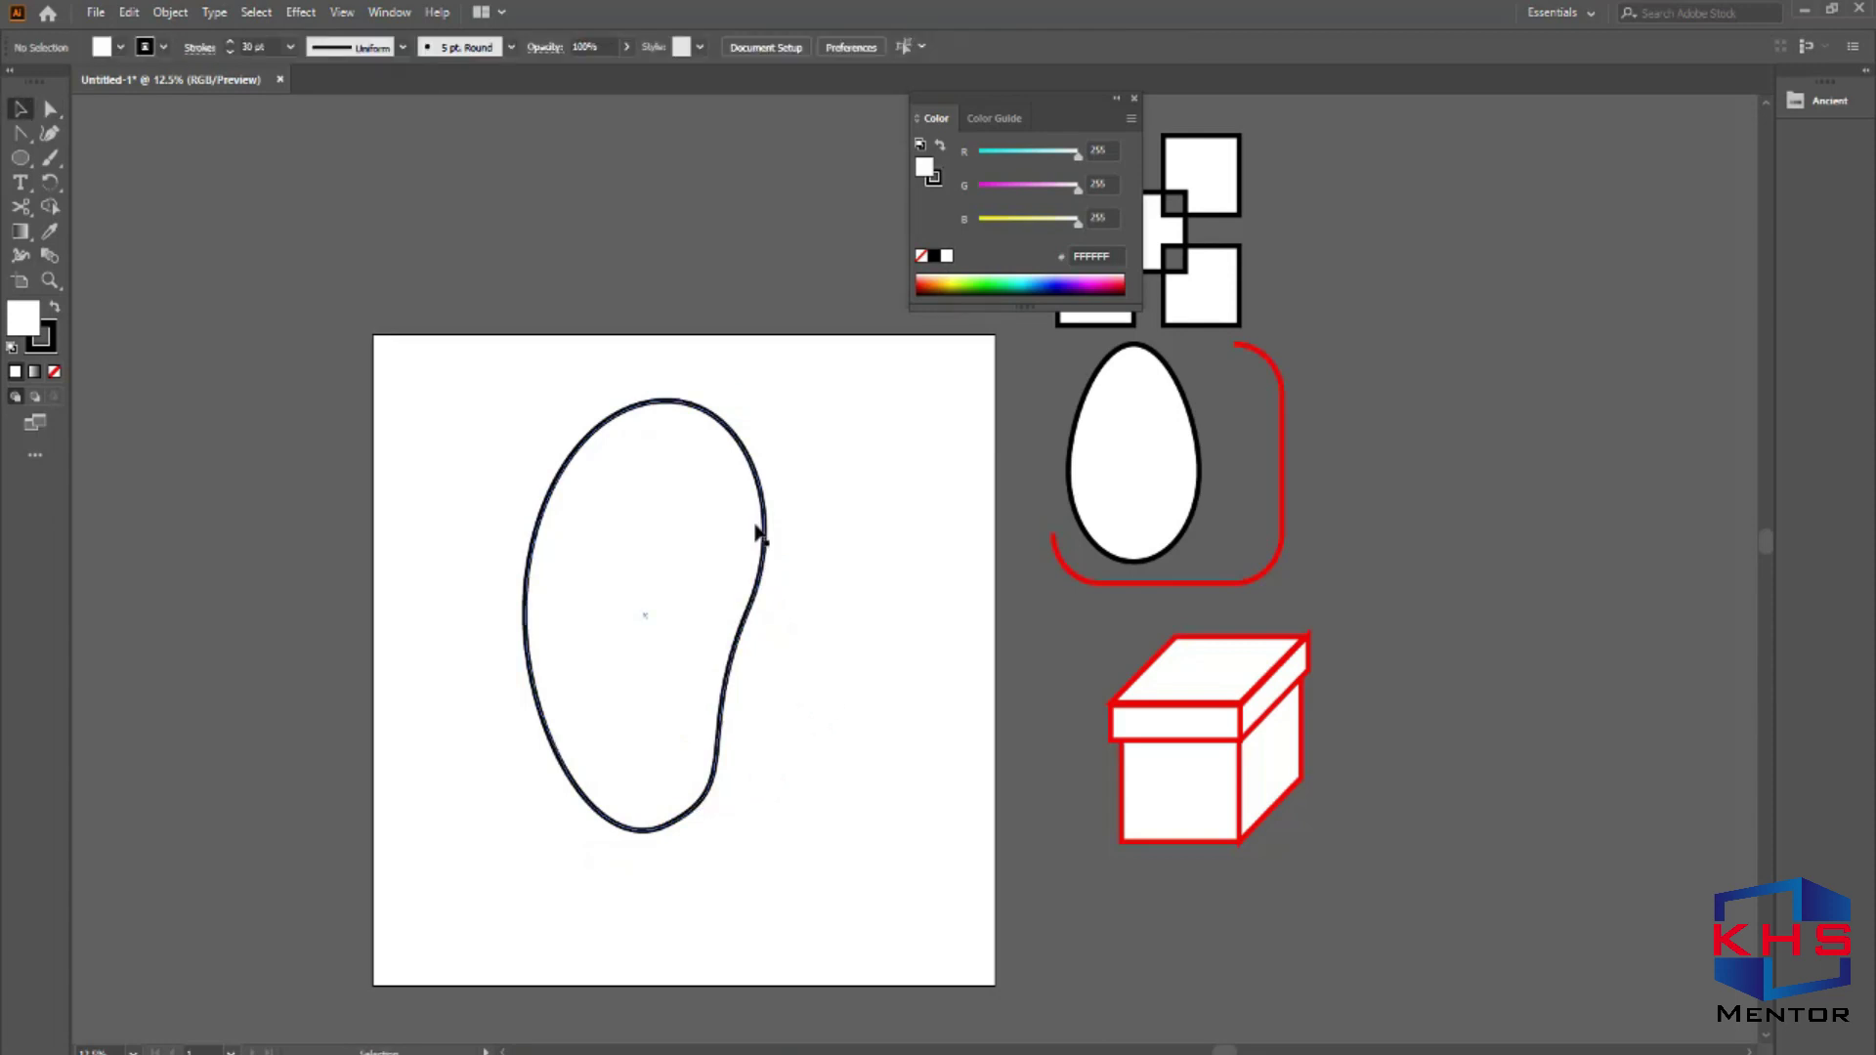
pyautogui.moveTo(763, 498); pyautogui.dragTo(812, 616)
pyautogui.press('m')
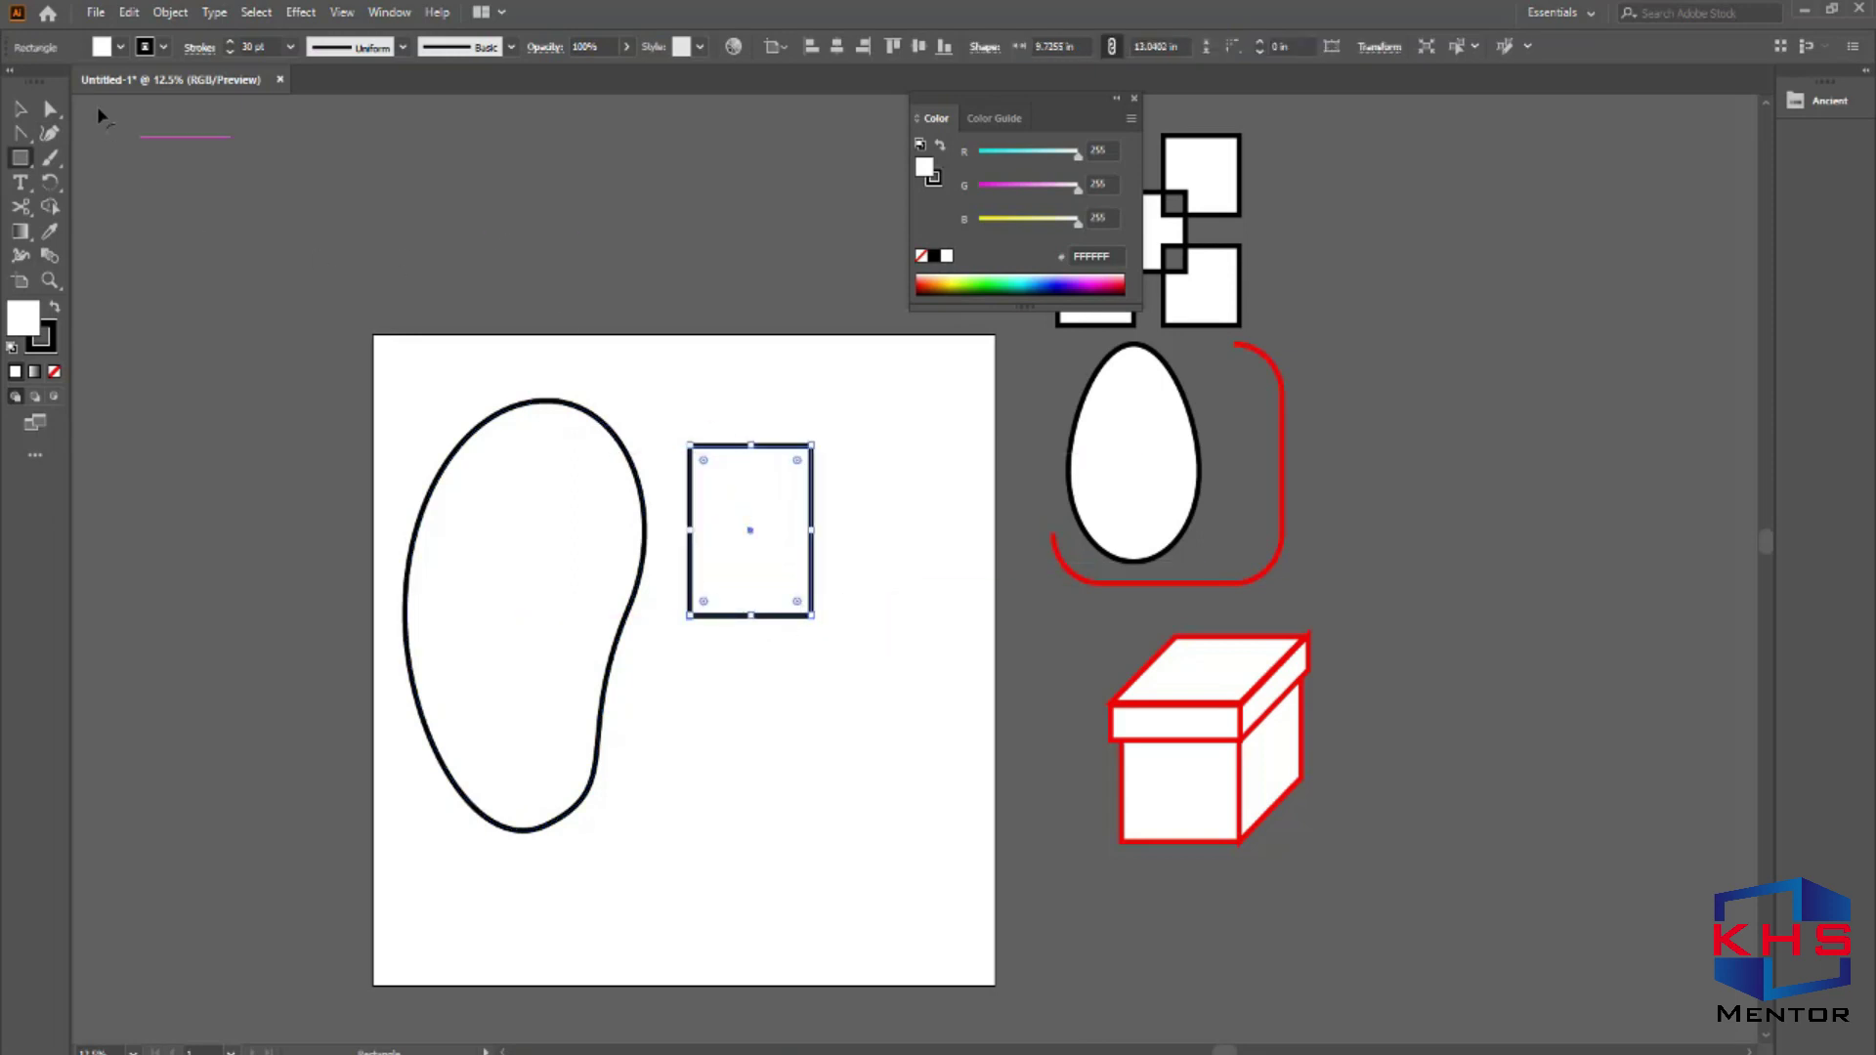
pyautogui.click(53, 108)
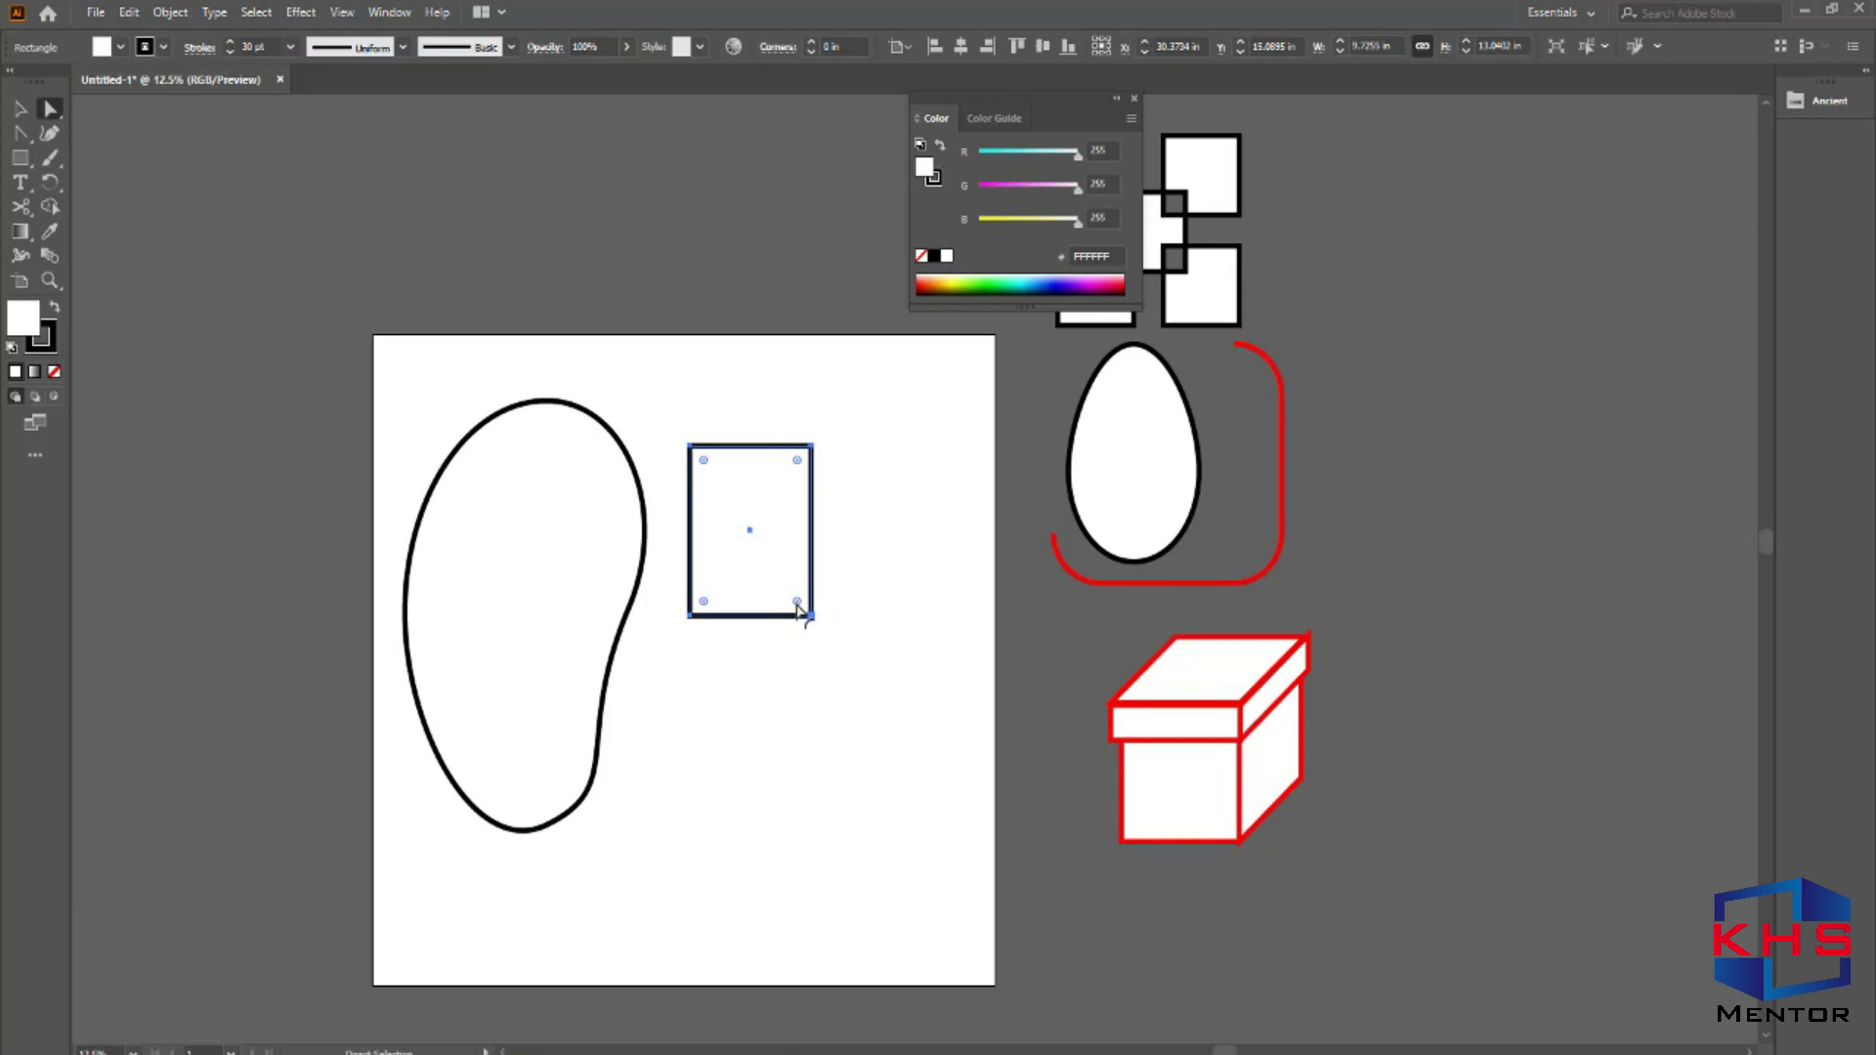
# Round the rectangle's upper-left and lower-right corners to a radius of about 9.73 in, forming a leaf shape.
pyautogui.moveTo(847, 582); pyautogui.dragTo(772, 656)
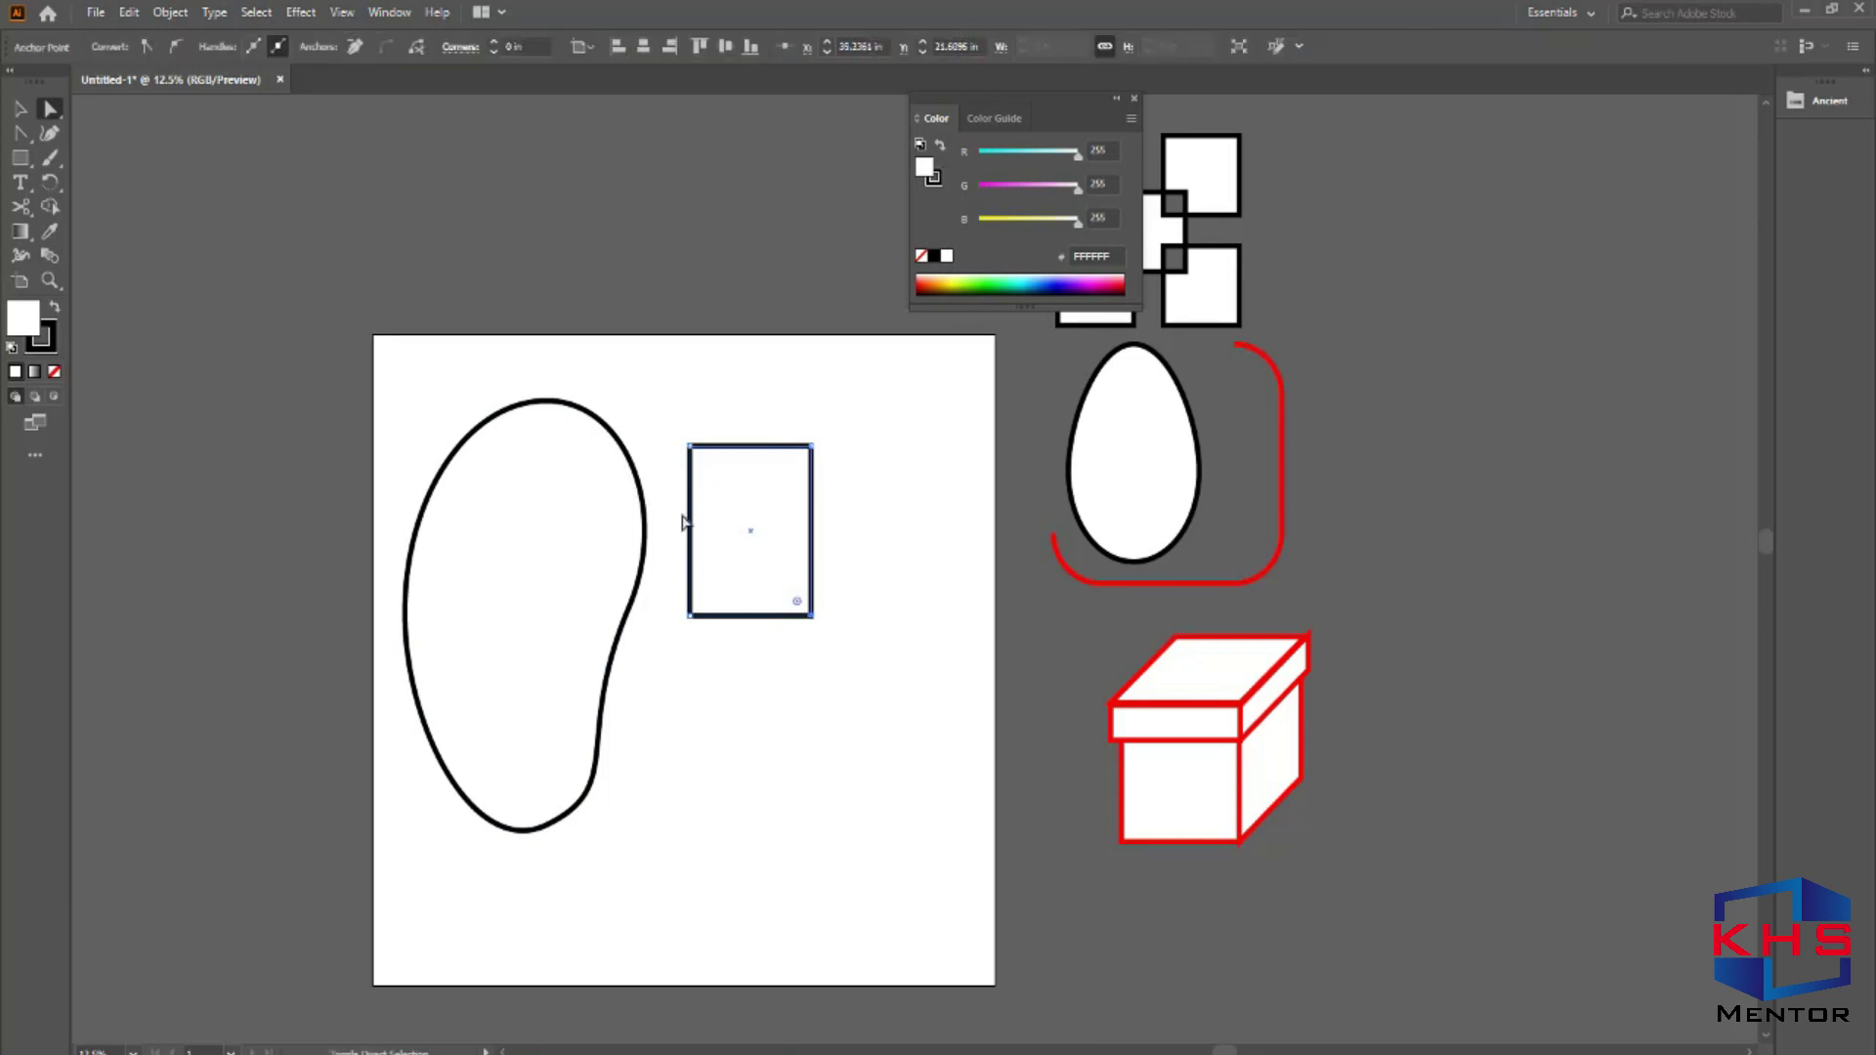
pyautogui.keyDown('shift'); pyautogui.click(693, 450); pyautogui.keyUp('shift')
pyautogui.moveTo(797, 604); pyautogui.dragTo(587, 614)
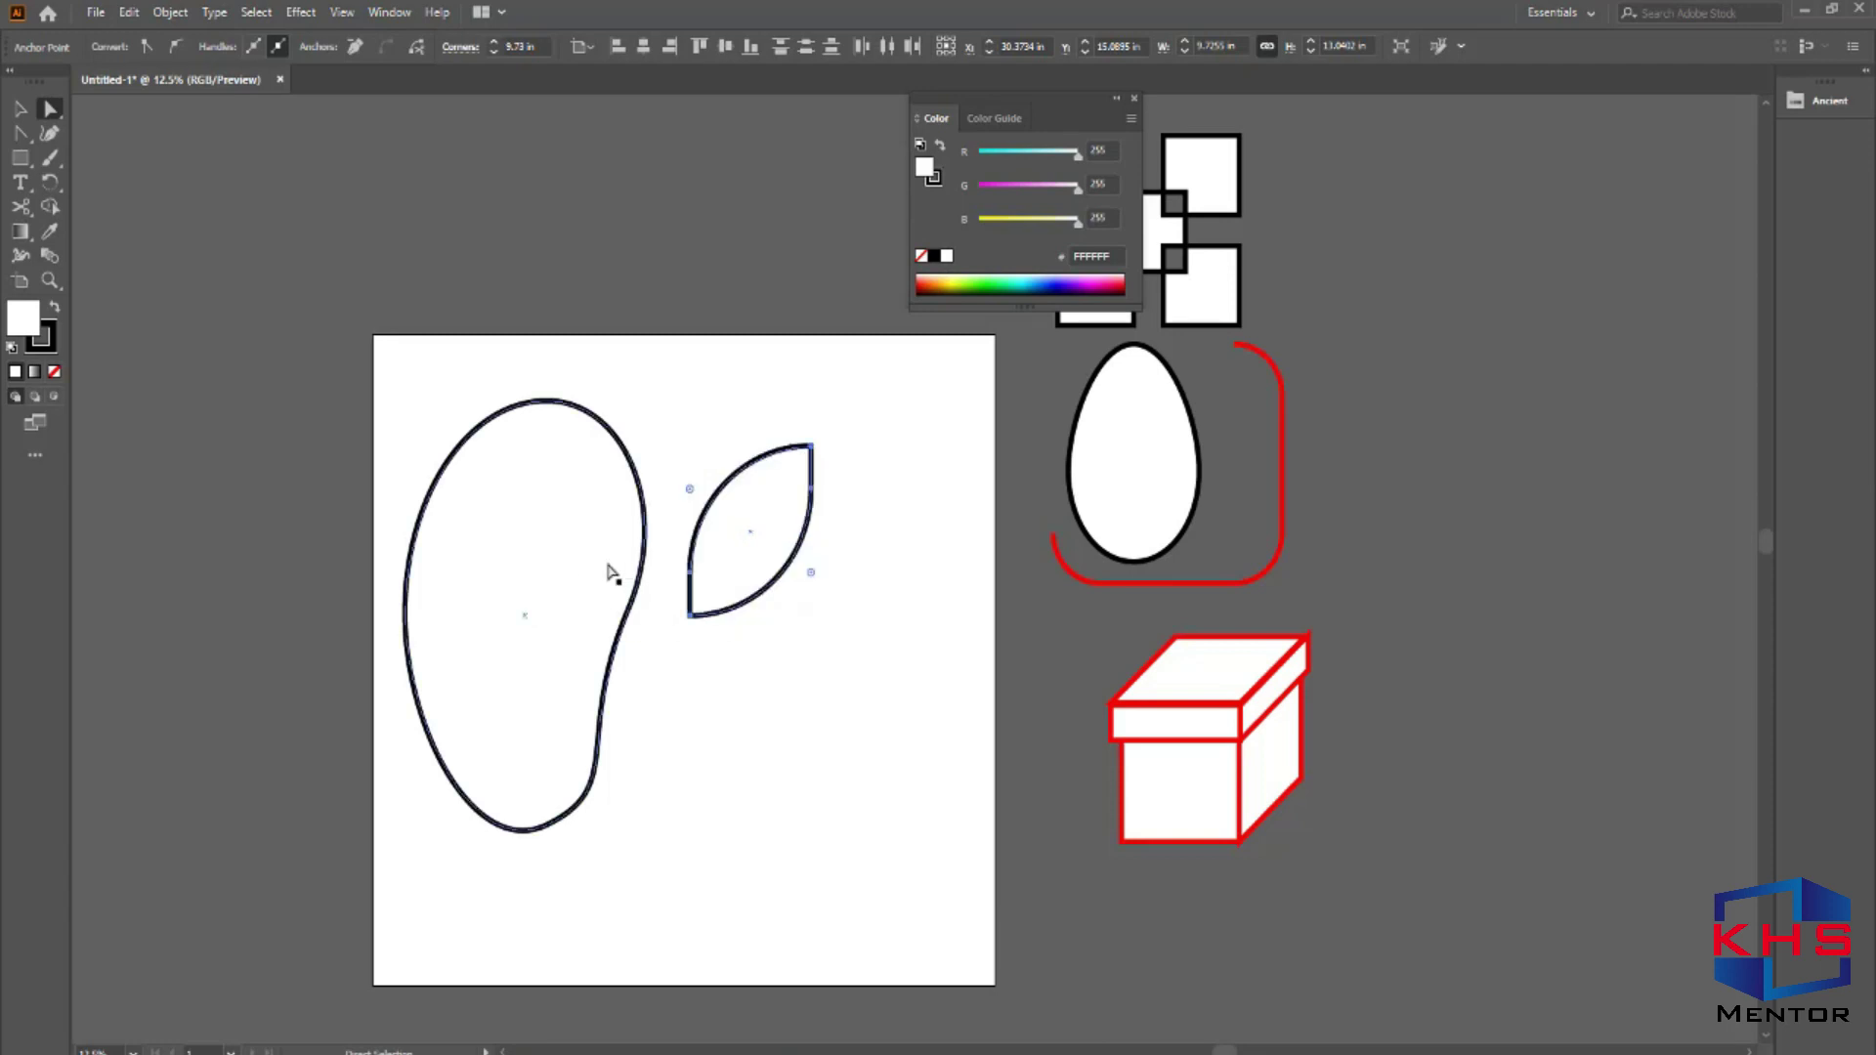
# Rotate the leaf shape about 90° counter-clockwise and place it over the upper-right edge of the kidney-like shape.
pyautogui.press('v')
pyautogui.moveTo(819, 430); pyautogui.dragTo(693, 435)
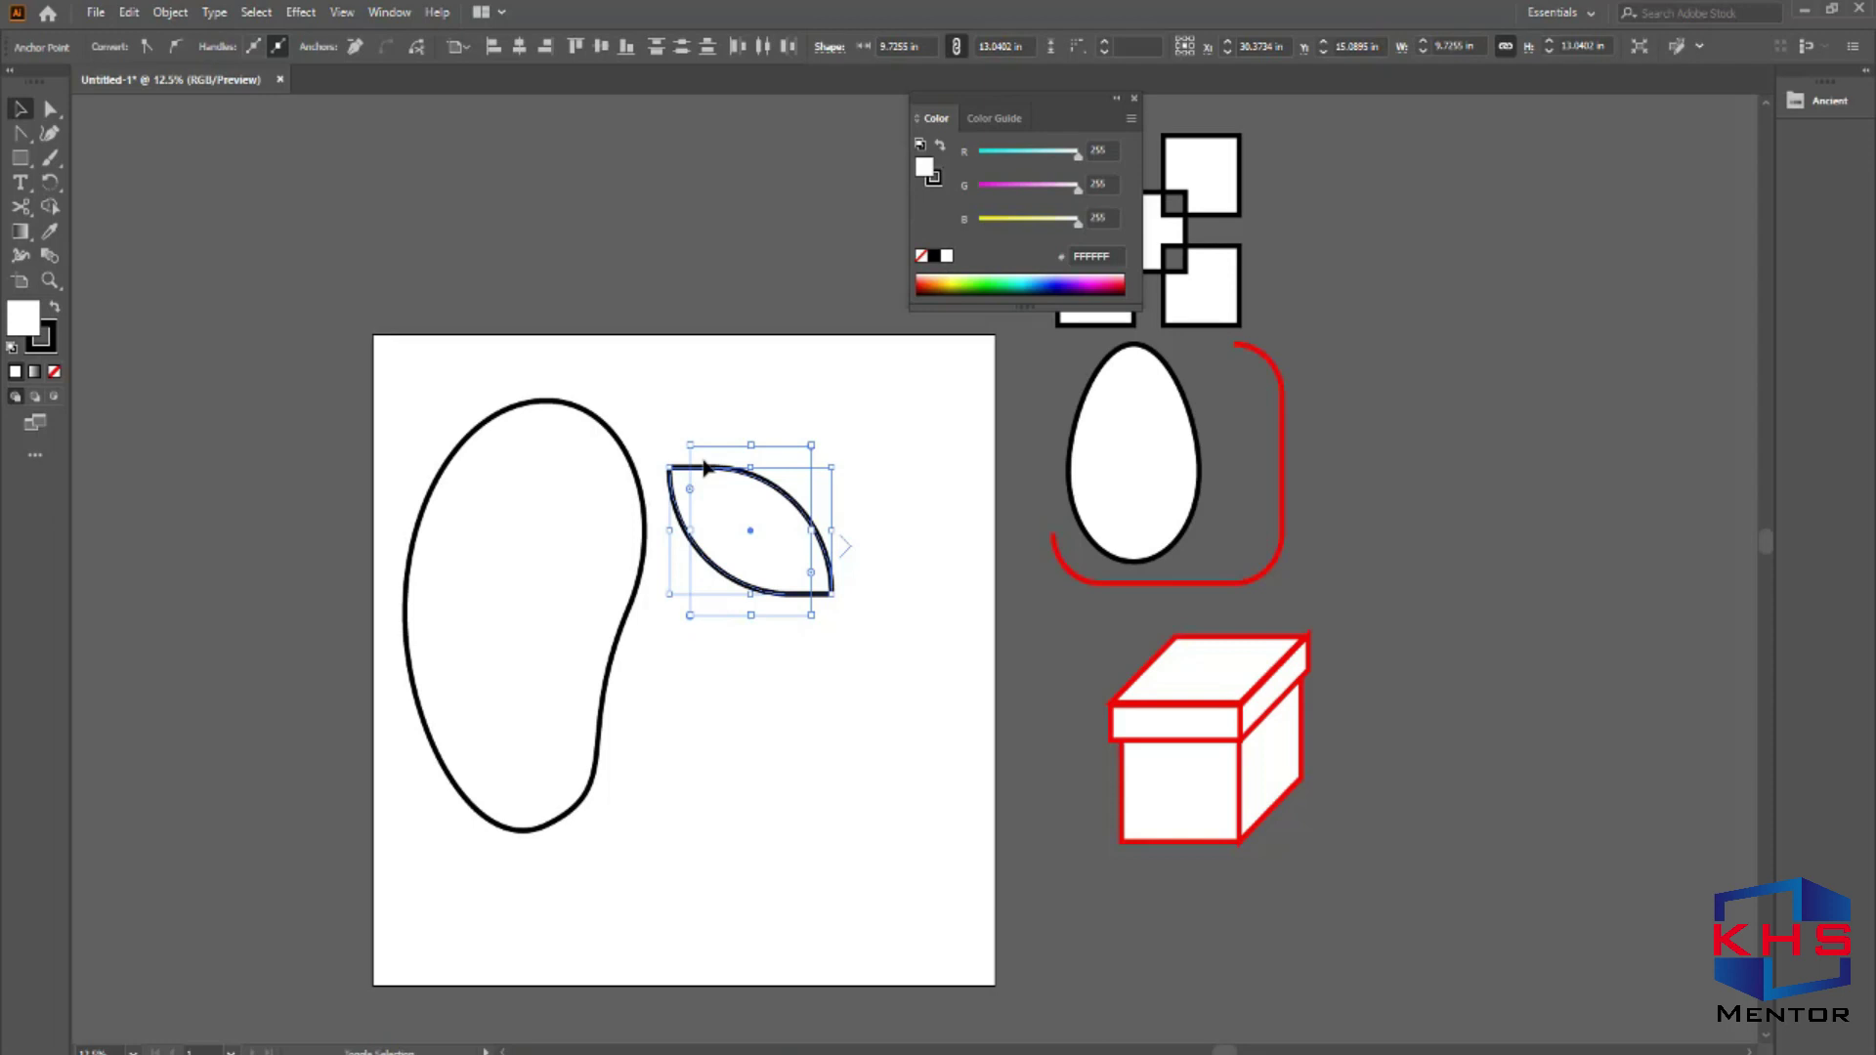
pyautogui.moveTo(789, 503); pyautogui.dragTo(636, 439)
pyautogui.click(843, 393)
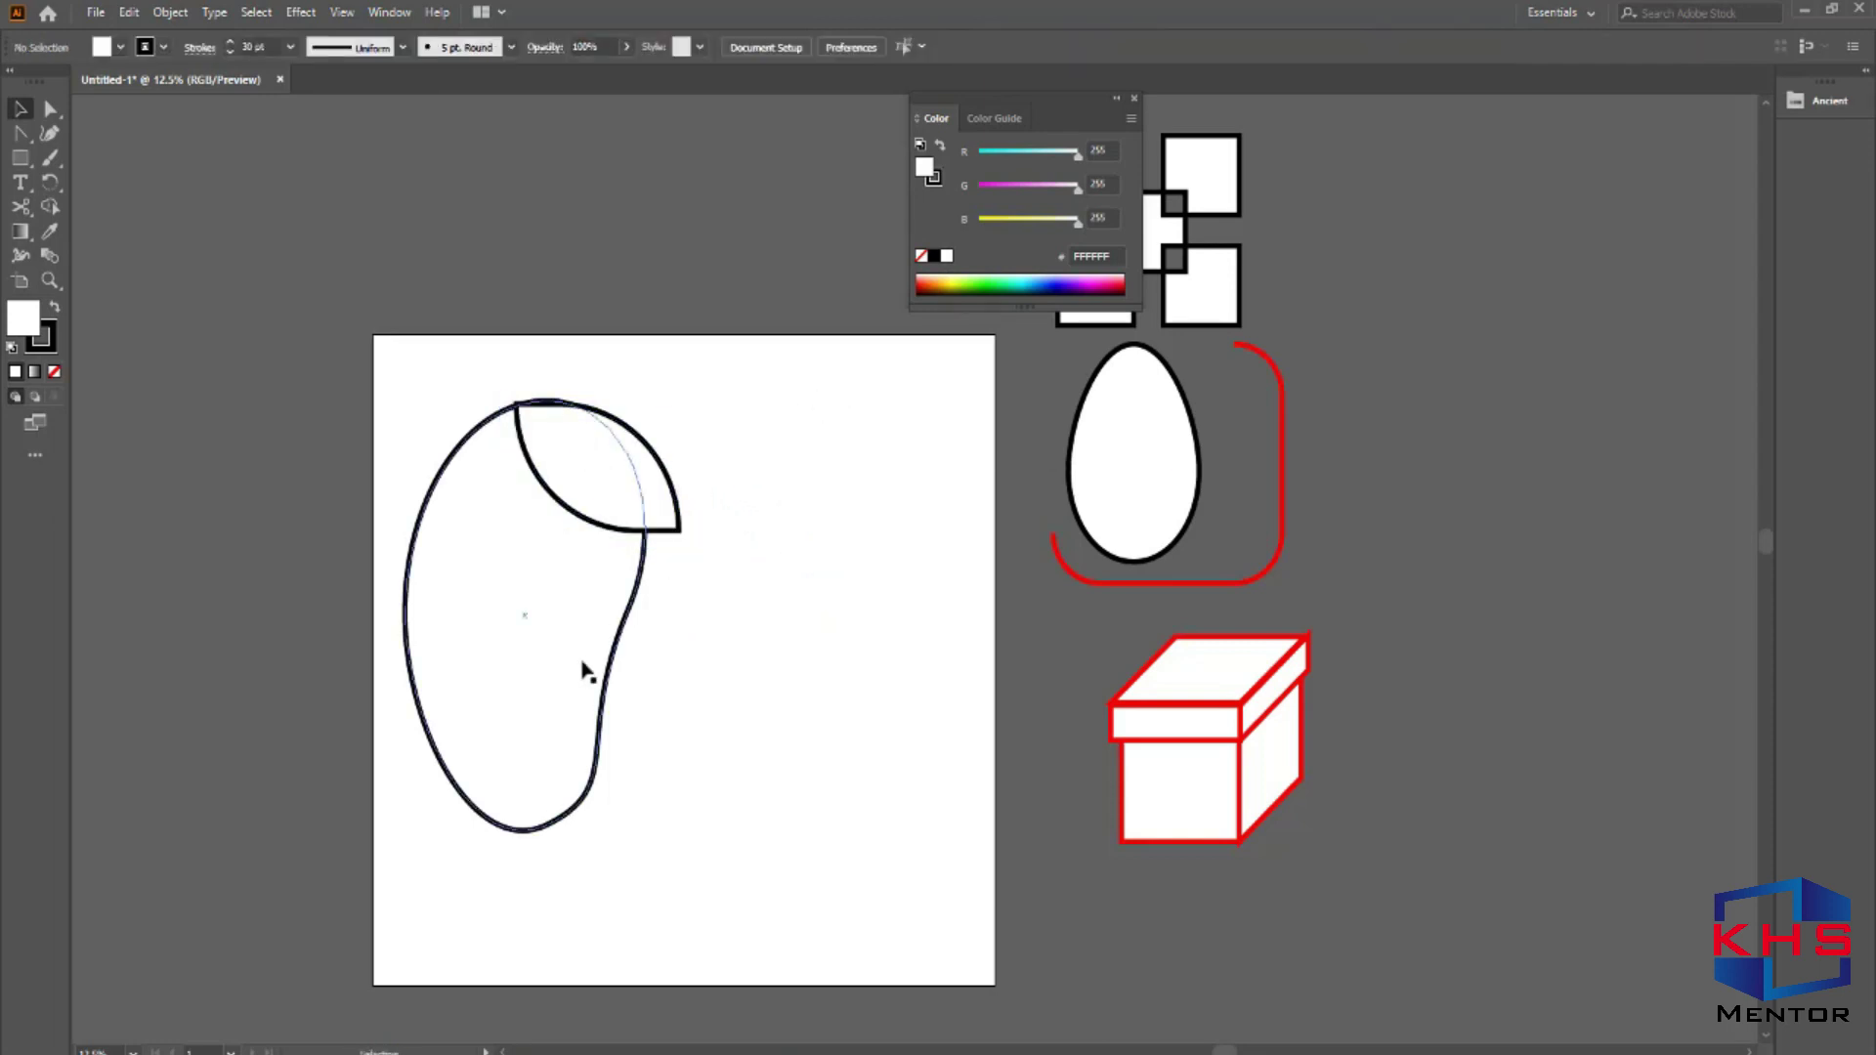
# Select the kidney-like shape and the leaf together and scale them down to about 16.5 by 24.8 in.
pyautogui.click(585, 673)
pyautogui.moveTo(733, 360); pyautogui.dragTo(431, 627)
pyautogui.moveTo(681, 400); pyautogui.dragTo(645, 454)
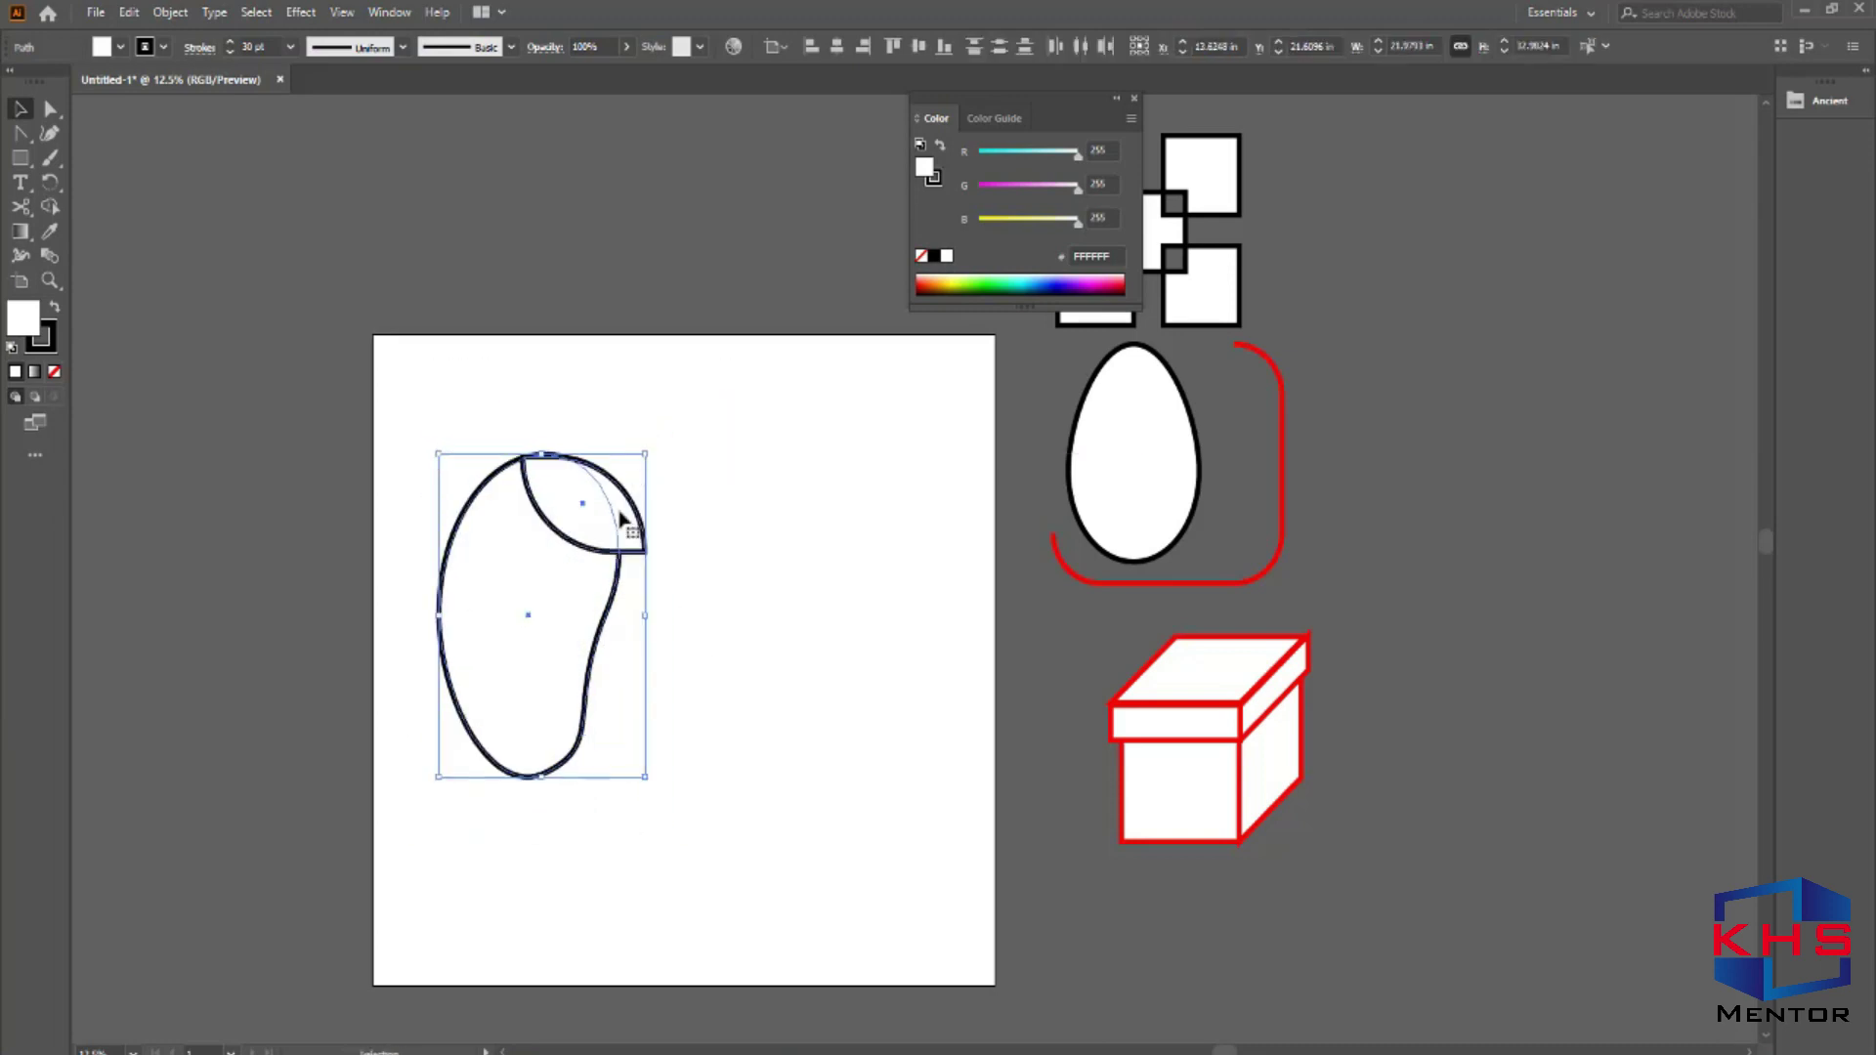
# Move both shapes off the artboard to the right of the egg and red curved line, and hide the Color panel.
pyautogui.moveTo(603, 559); pyautogui.dragTo(1484, 518)
pyautogui.scroll(2, 626, 635)
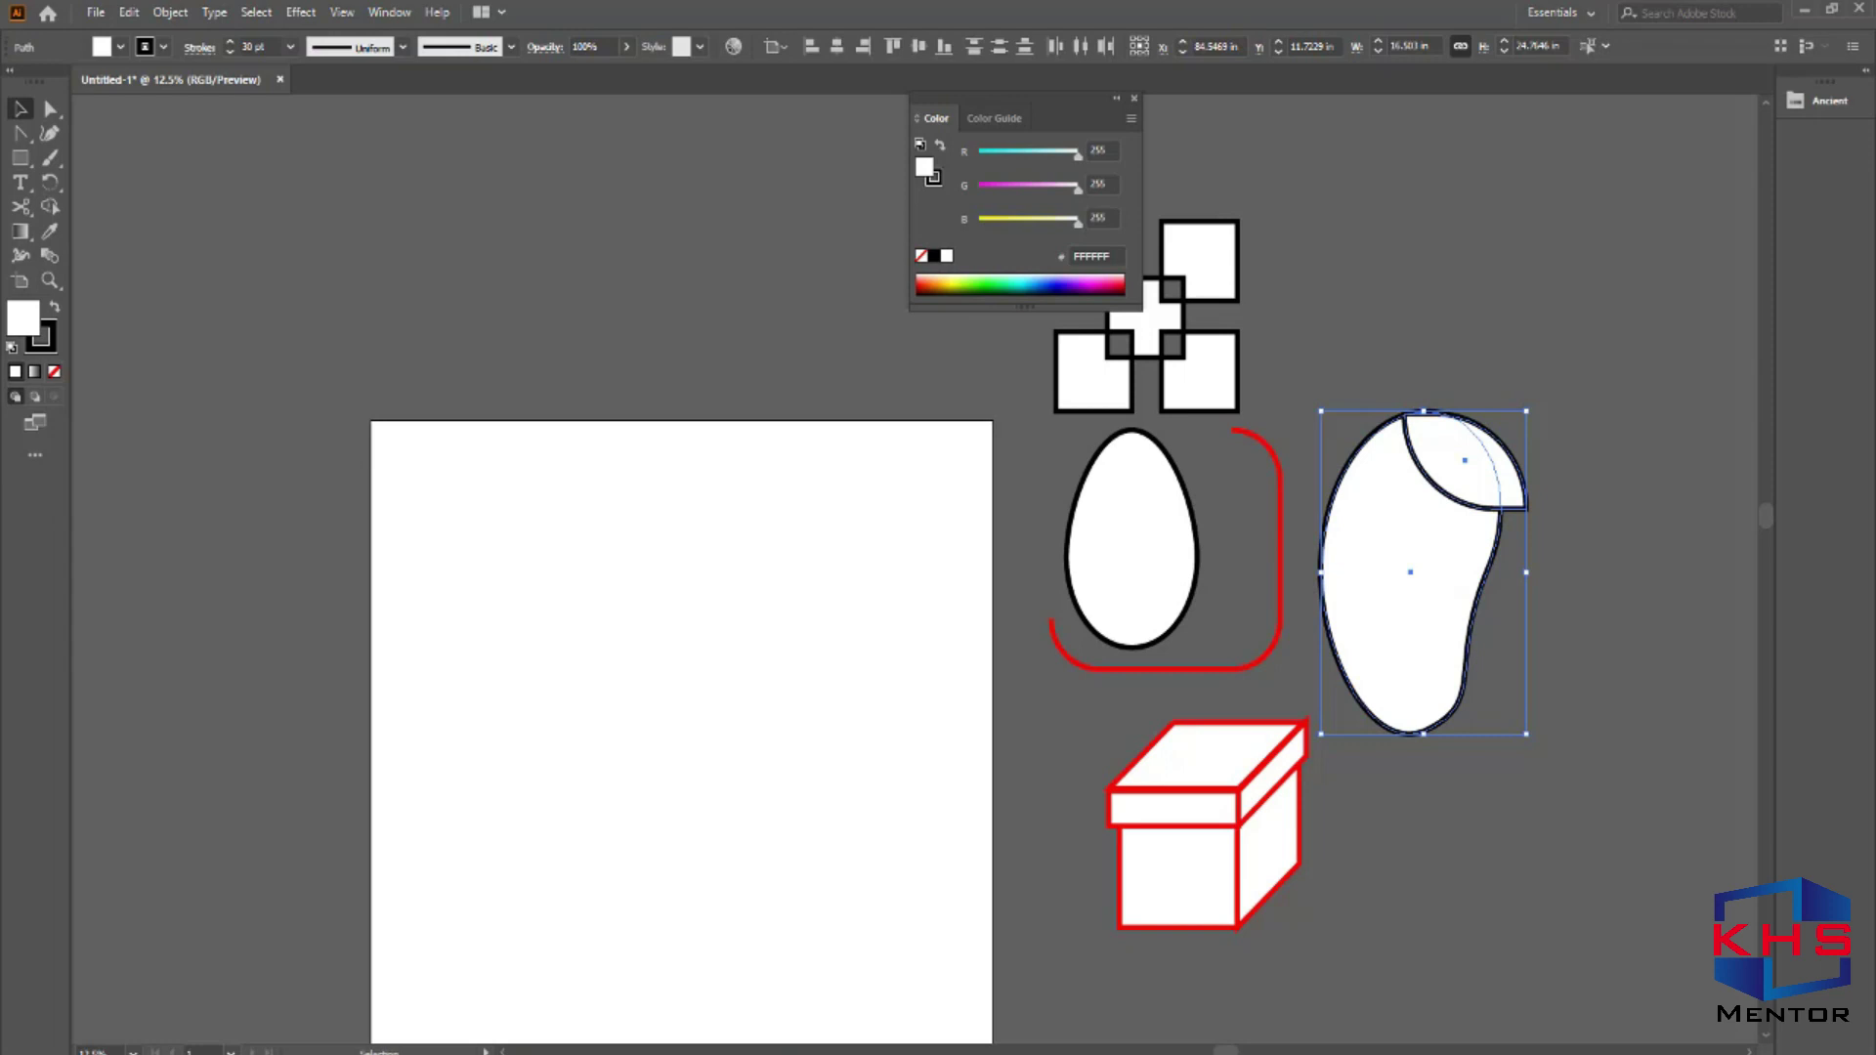
pyautogui.press('F6')
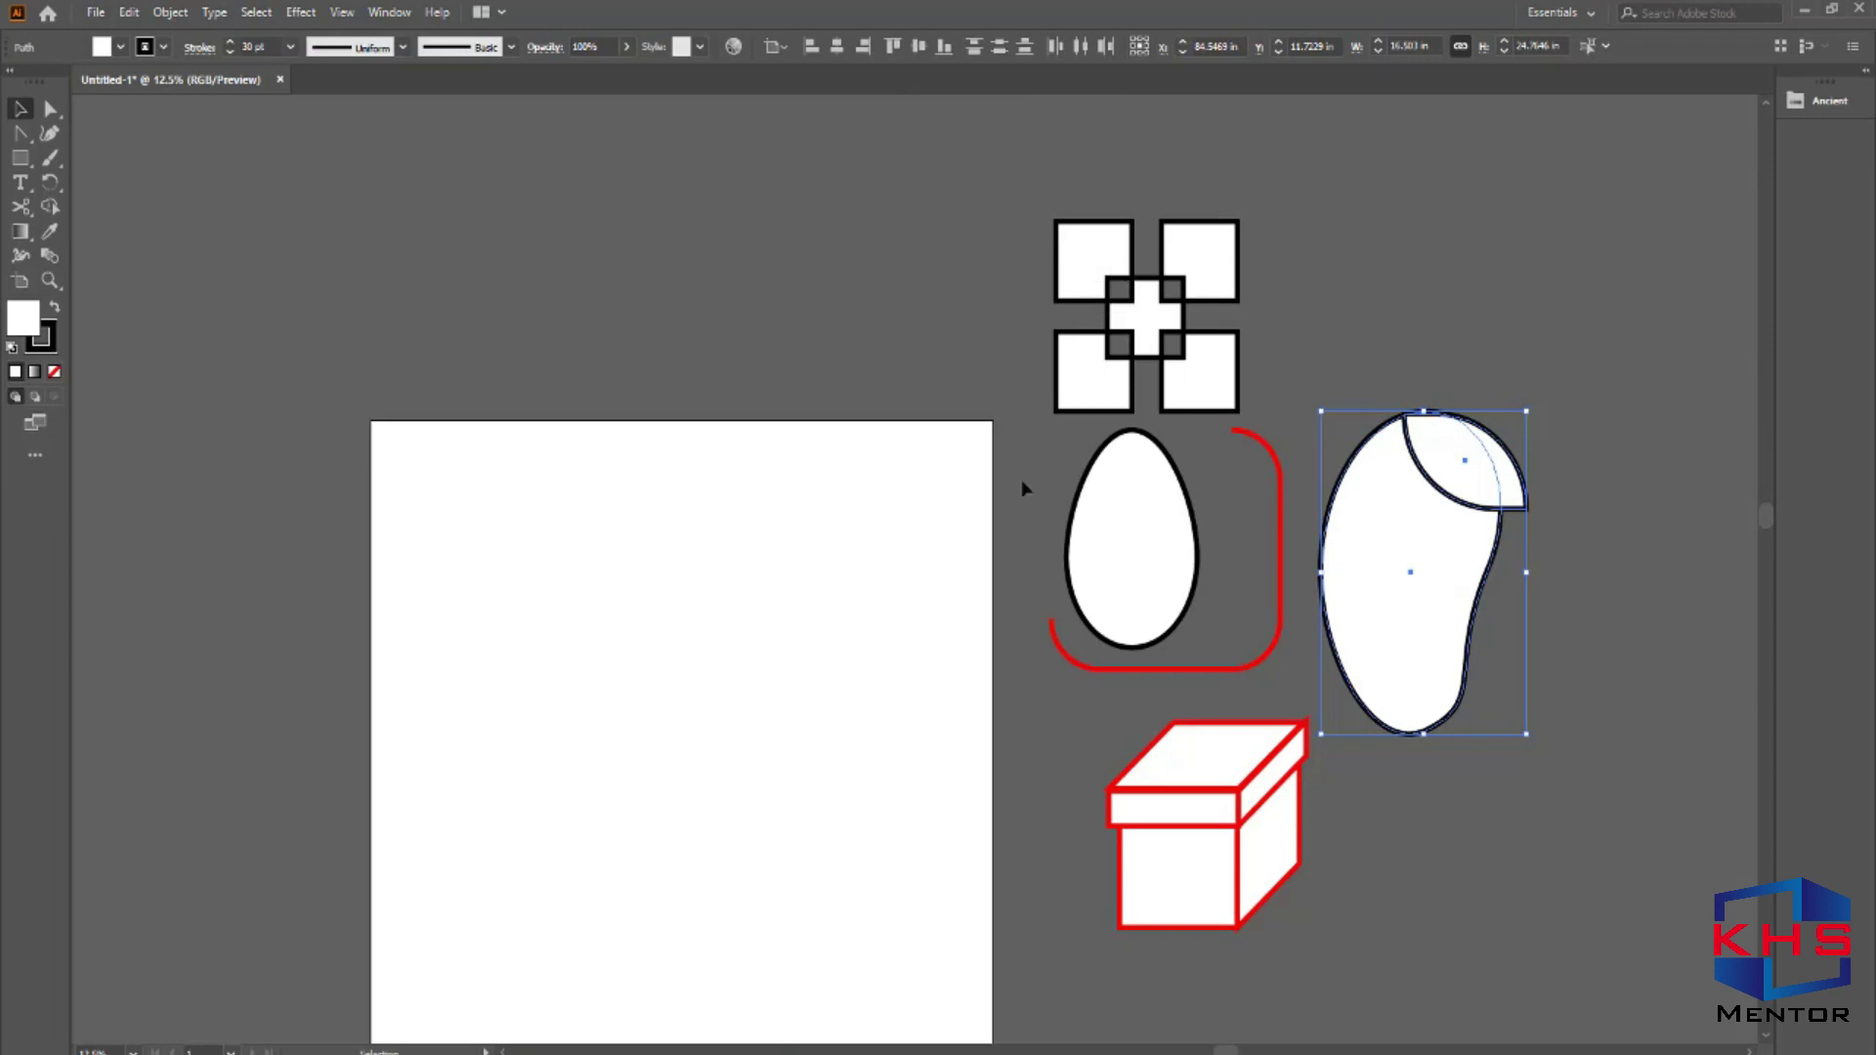